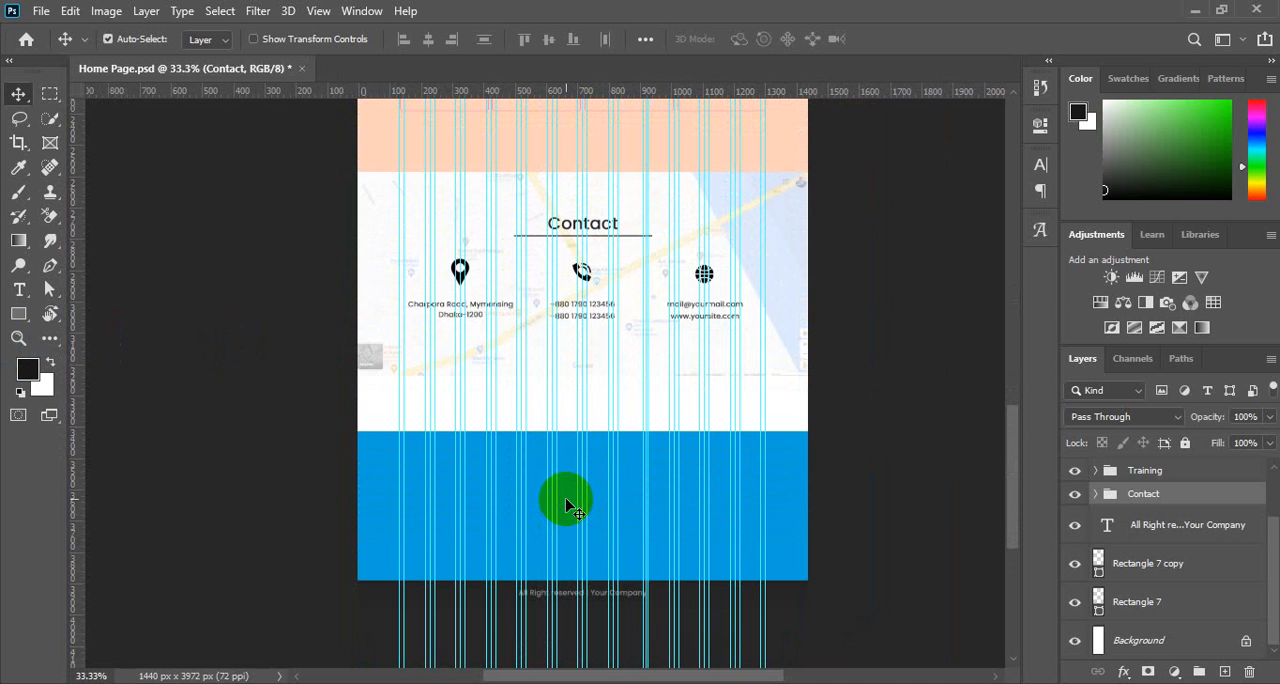
Move the blue Rectangle 7 shape up until its upper edge sits just beneath the Contact map section.
left_click_drag(508, 423, 925, 483)
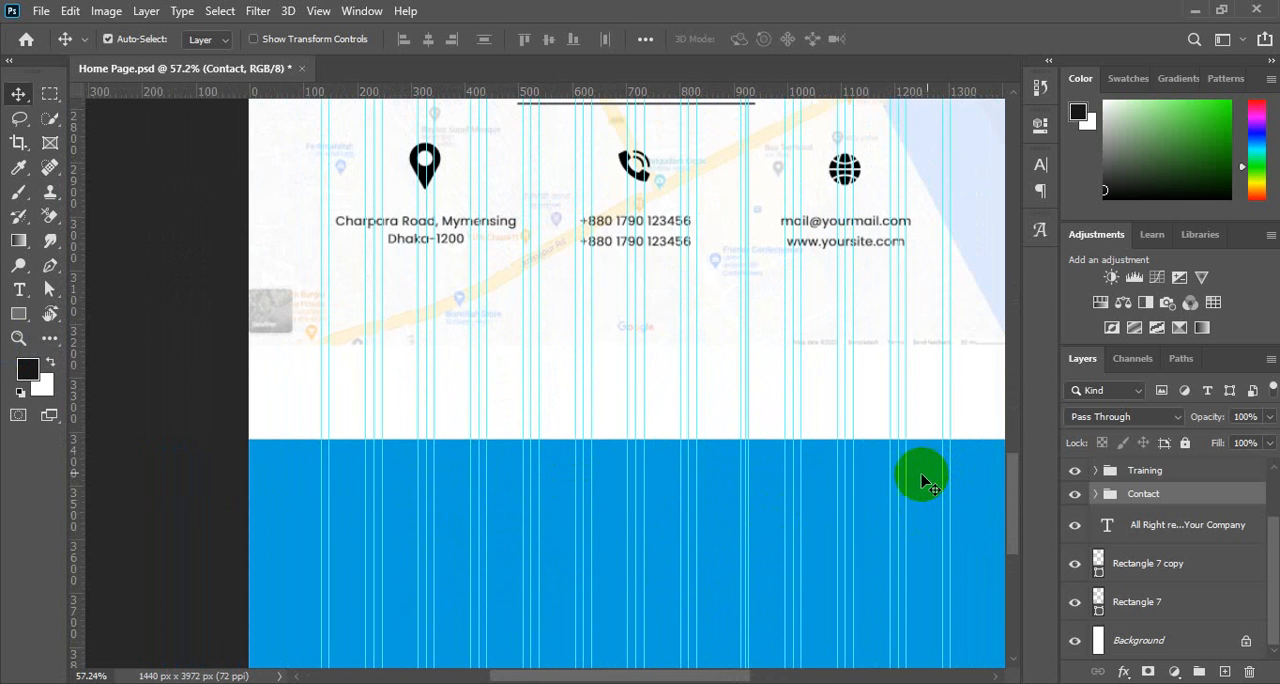
left_click(925, 483)
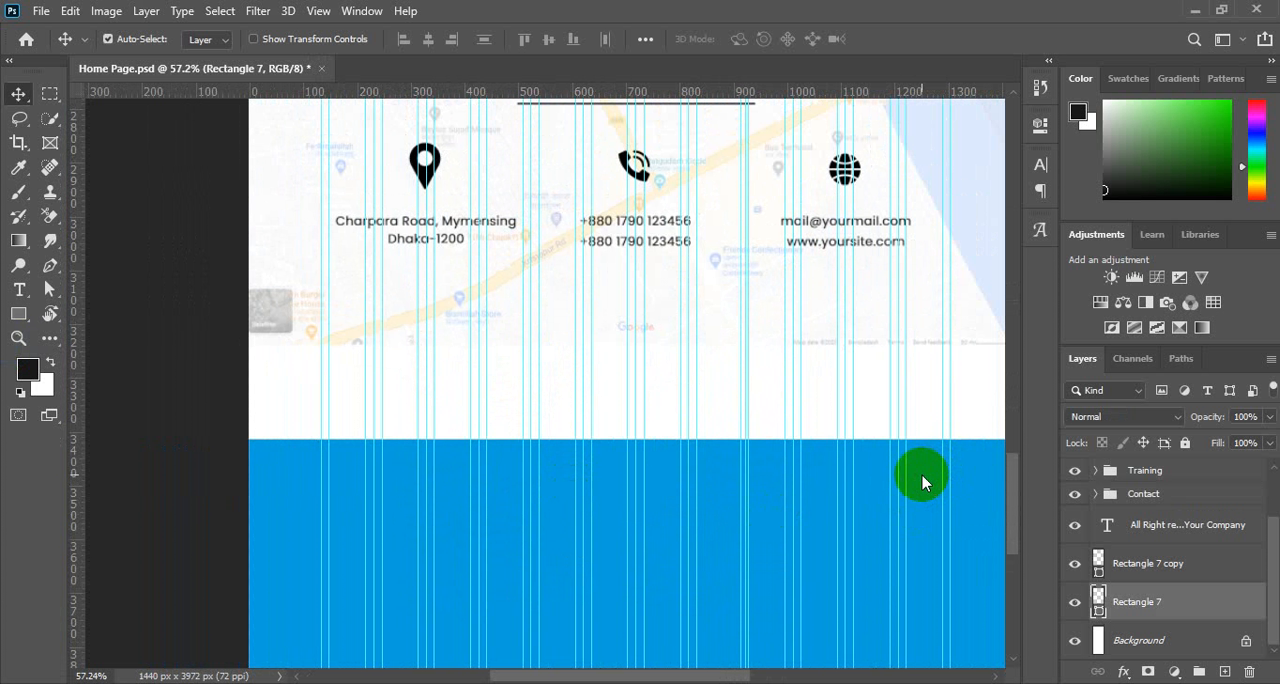
key("shift+Up")
key("shift+Up")
key("shift+Up")
key("shift+Up")
key("shift+Up")
key("shift+Up")
key("shift+Up")
key("shift+Up")
key("shift+Up")
key("shift+Up")
key("shift+Up")
key("shift+Up")
key("shift+Up")
key("shift+Up")
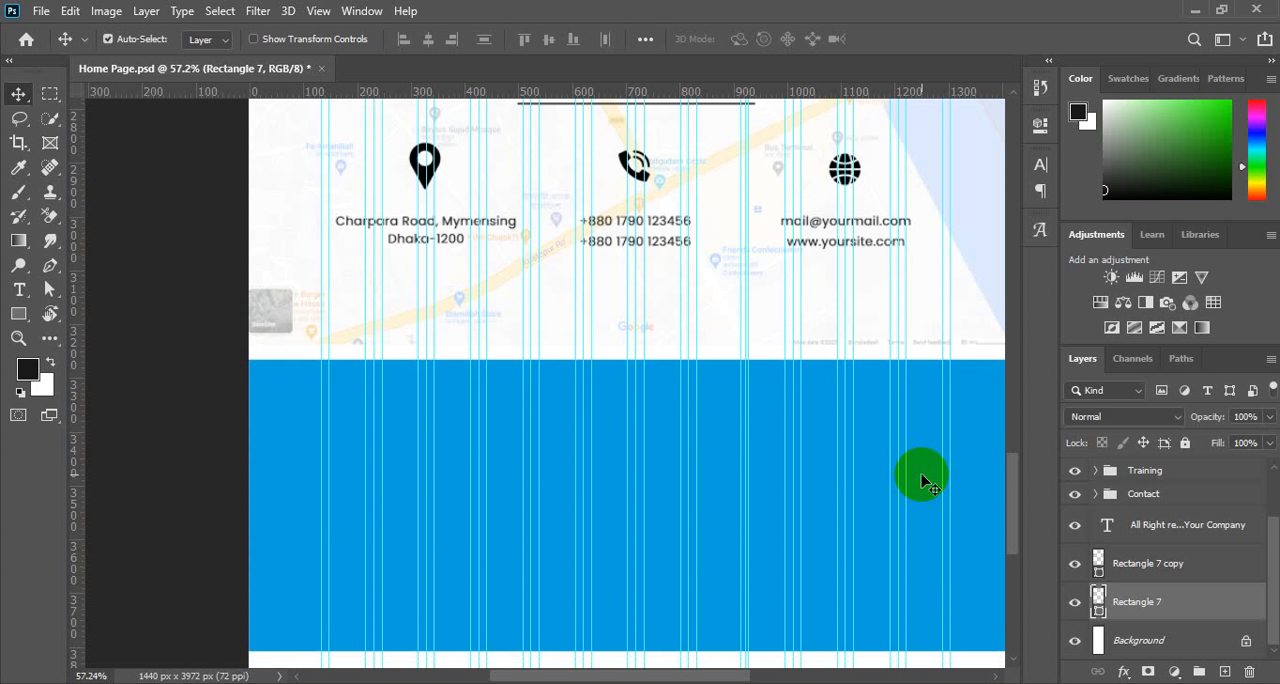
key("shift+Up")
key("shift+Up")
key("shift+Up")
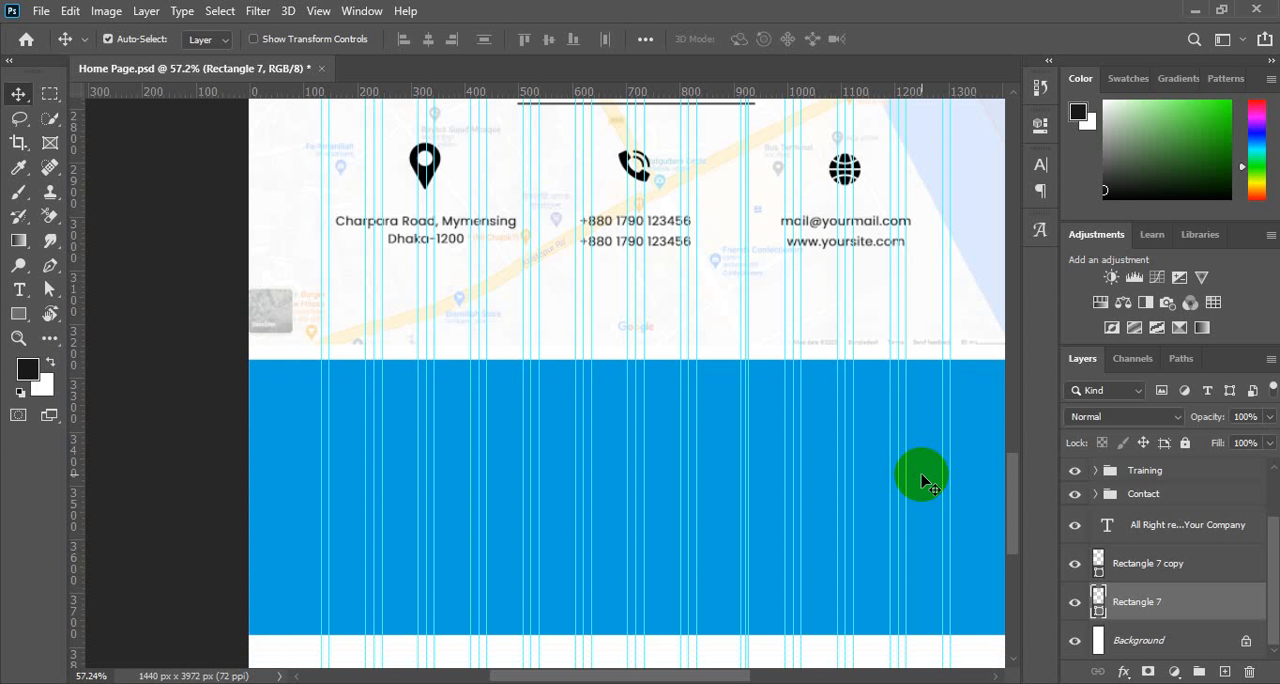
key("shift+Down")
key("shift+Down")
key("shift+Down")
key("shift+Down")
key("shift+Down")
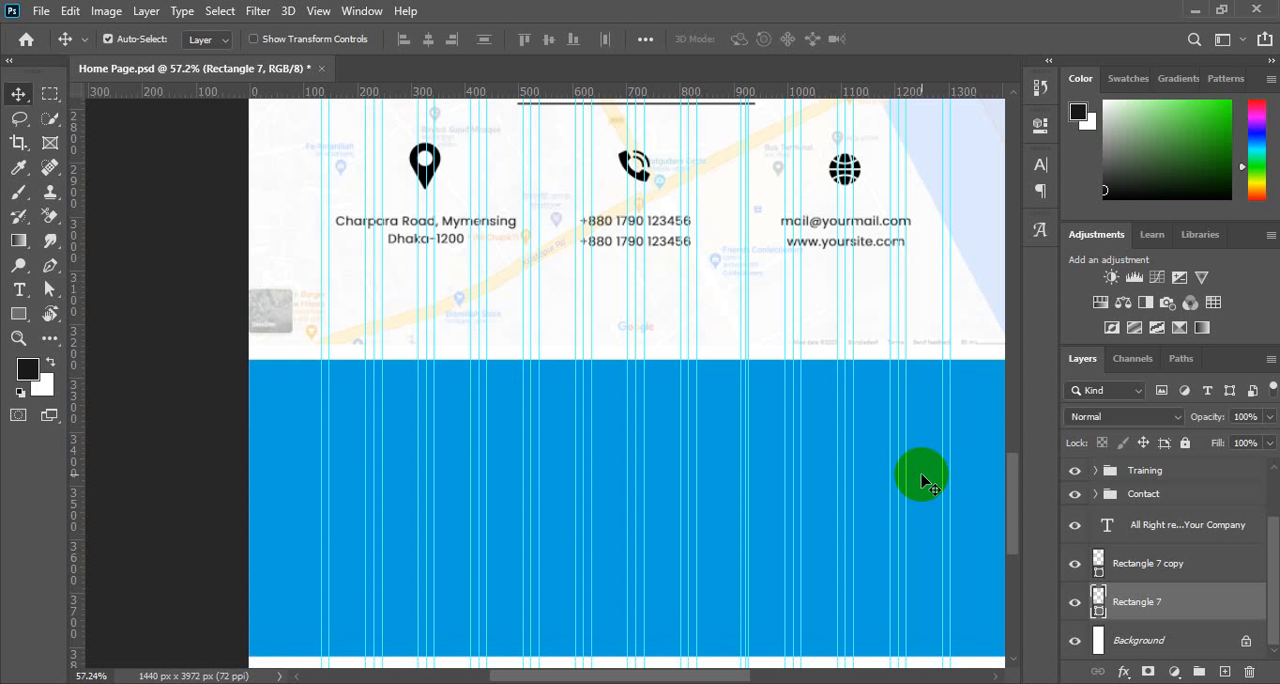
key("Up")
key("Up")
key("Up")
key("Up")
key("Up")
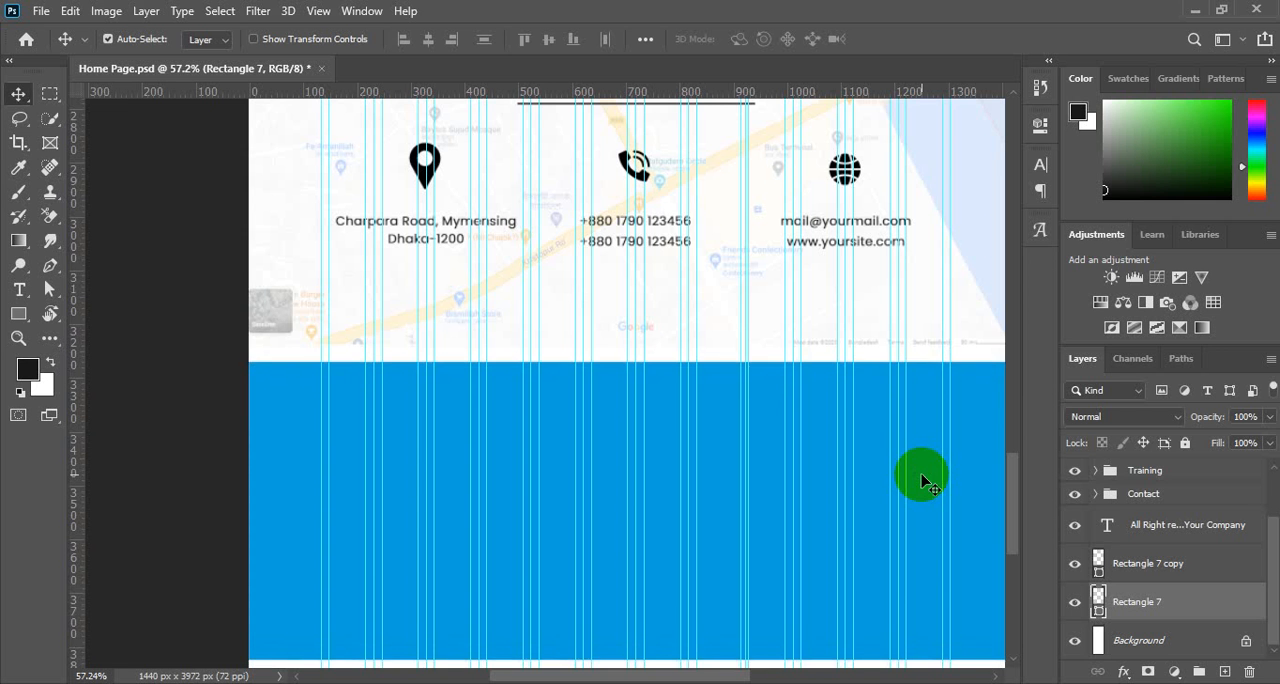
key("Up")
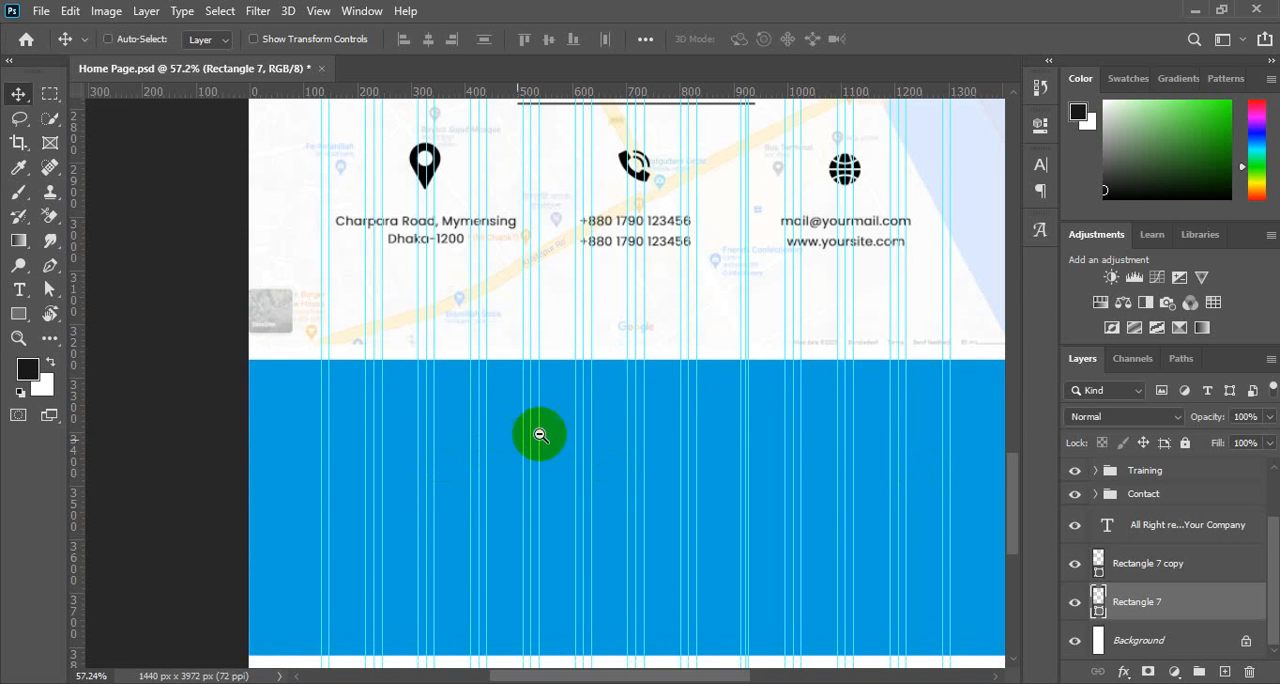
Group the Rectangle 7 copy layer and the "All Right reserved" text layer, naming the group Copyright.
left_click(570, 431, "alt+space")
left_click(658, 397, "alt+space")
scroll(630, 512, "down", 3)
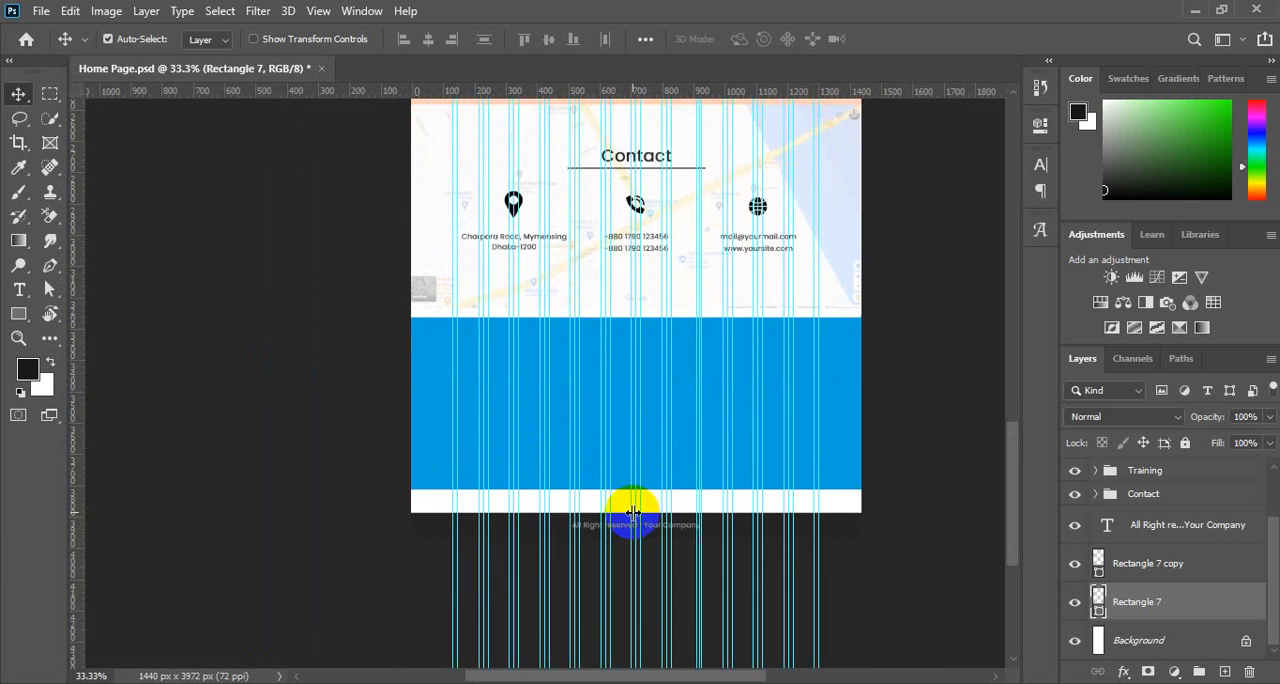
left_click_drag(671, 338, 706, 361)
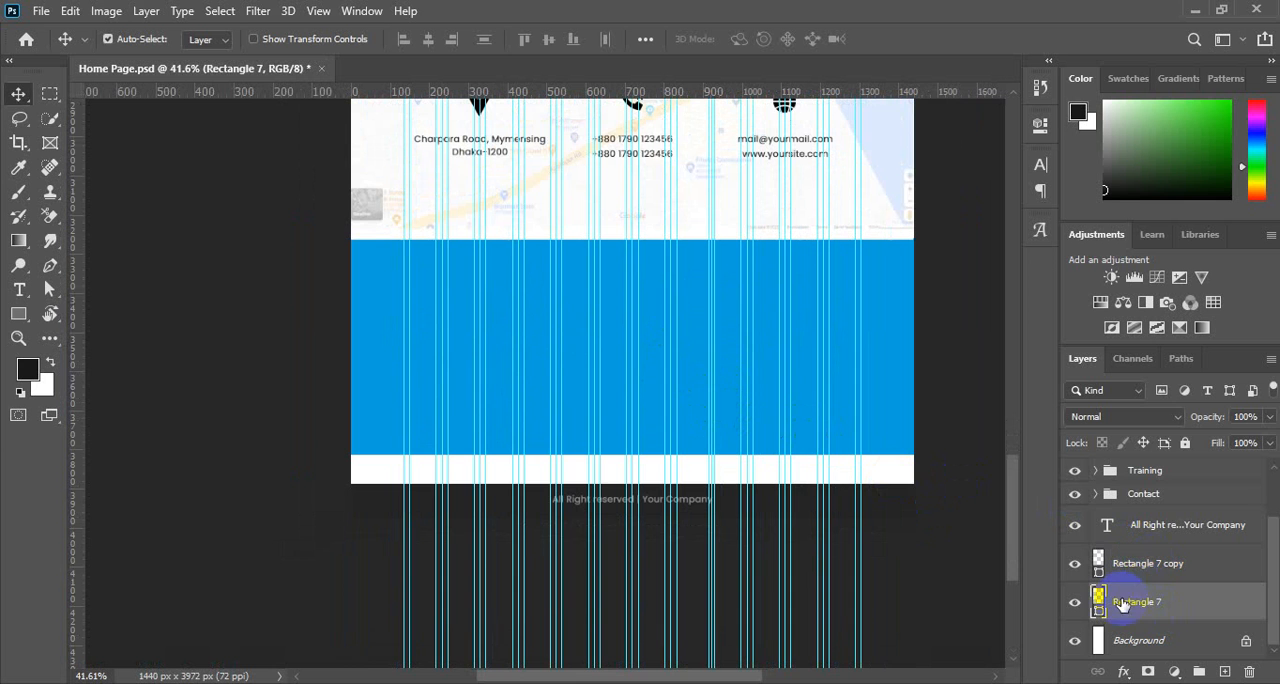
left_click(1073, 568)
left_click(1073, 568)
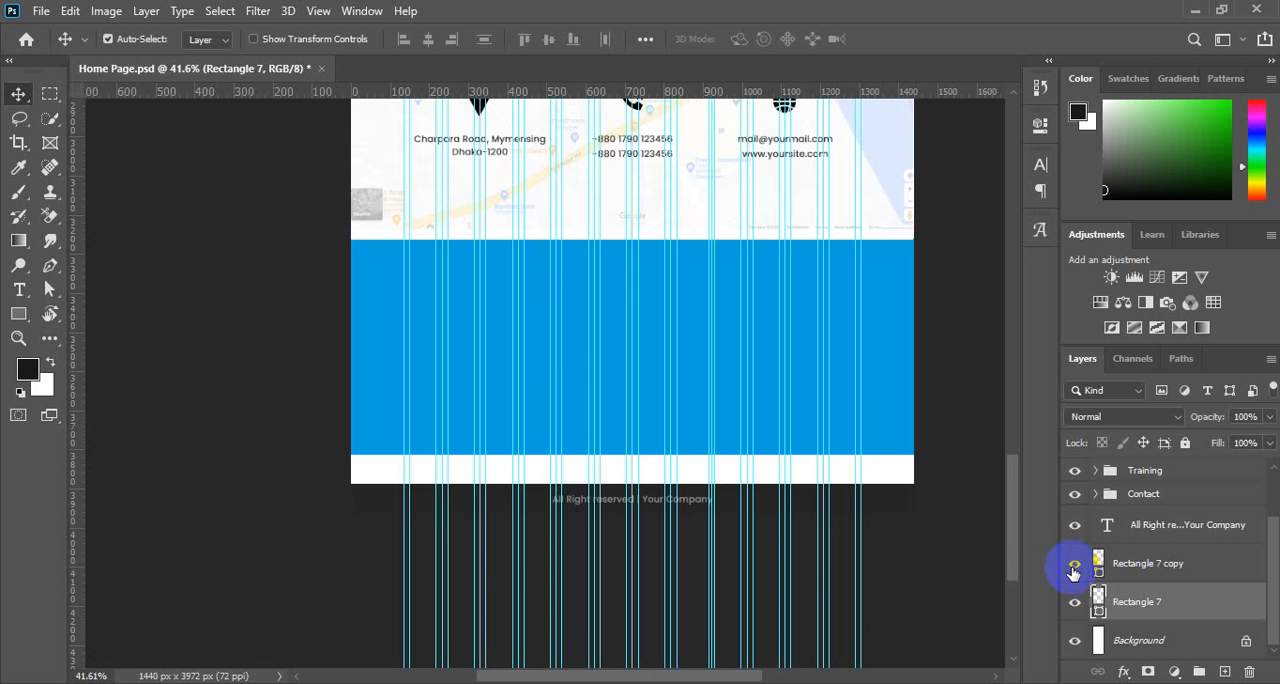
left_click(1170, 566)
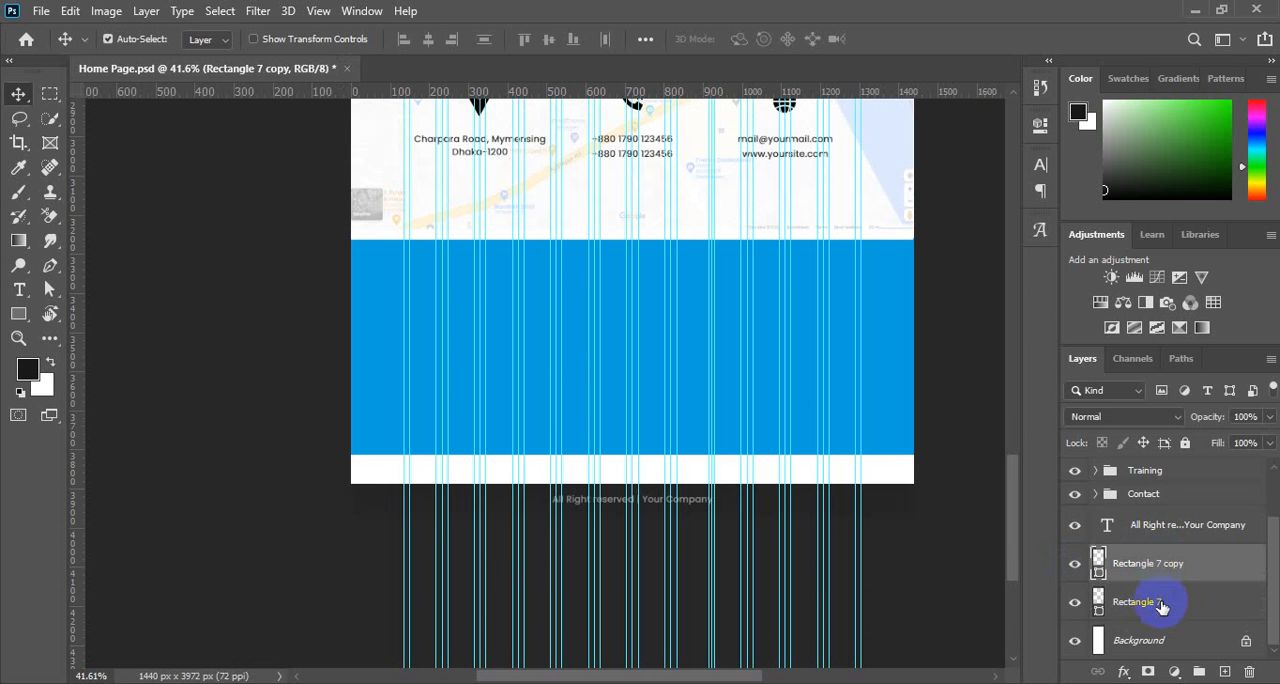
left_click(1158, 525, "ctrl")
key("ctrl+g")
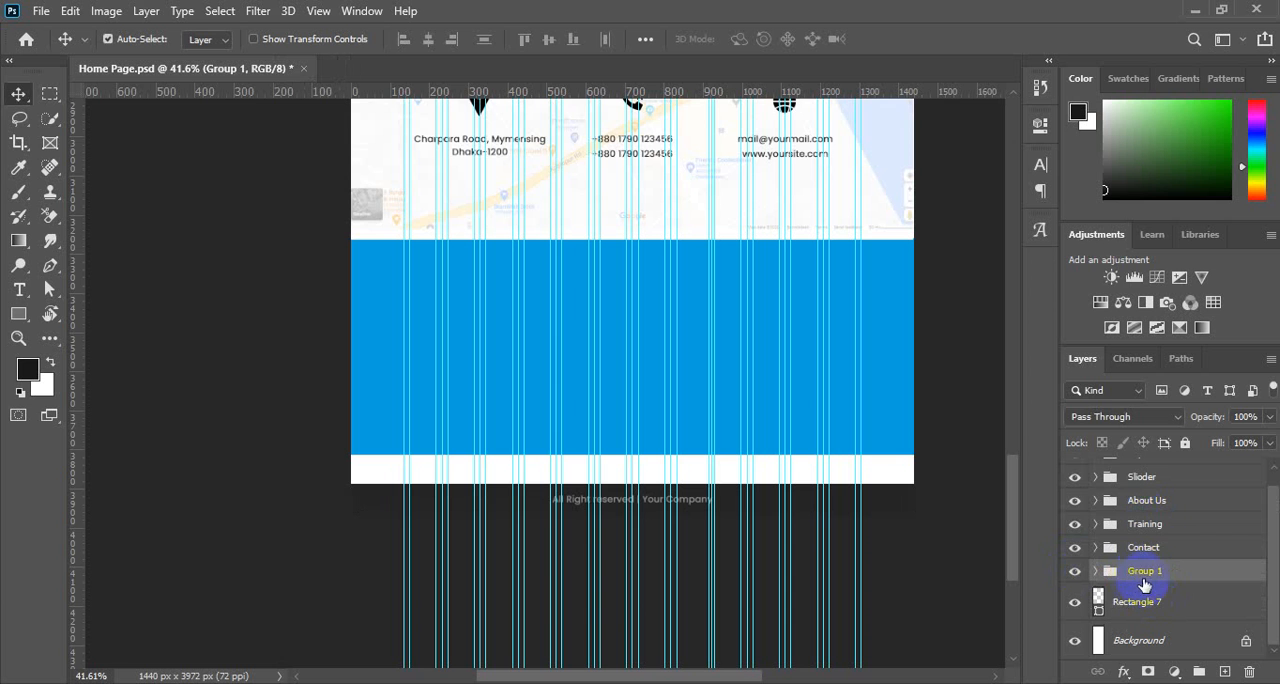
double_click(1146, 570)
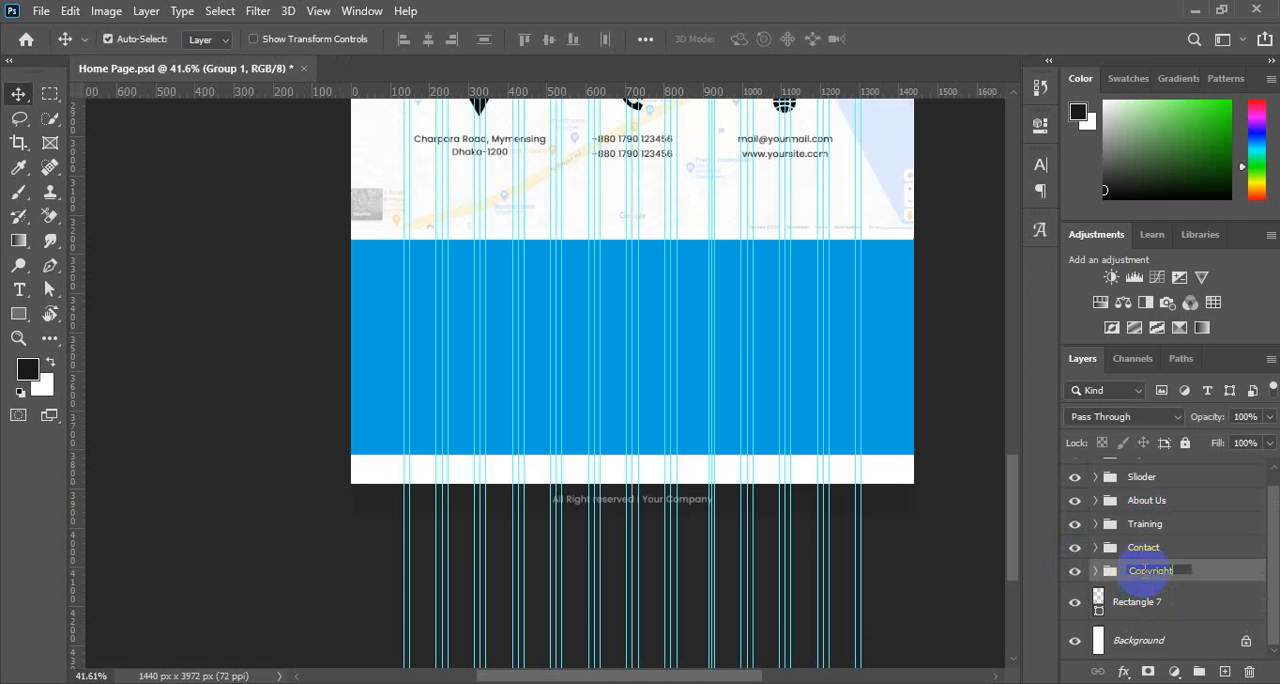
type("Copyright")
key("Return")
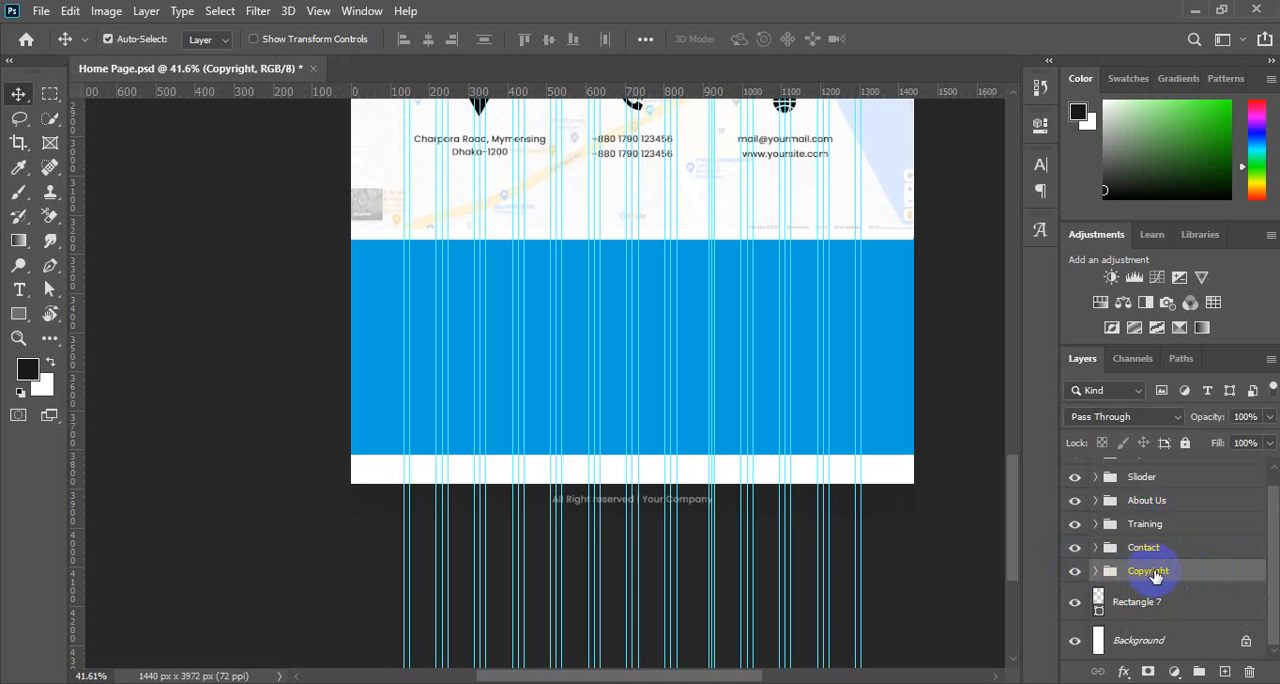
Put the blue Rectangle 7 layer in its own group named Register.
left_click(1138, 606)
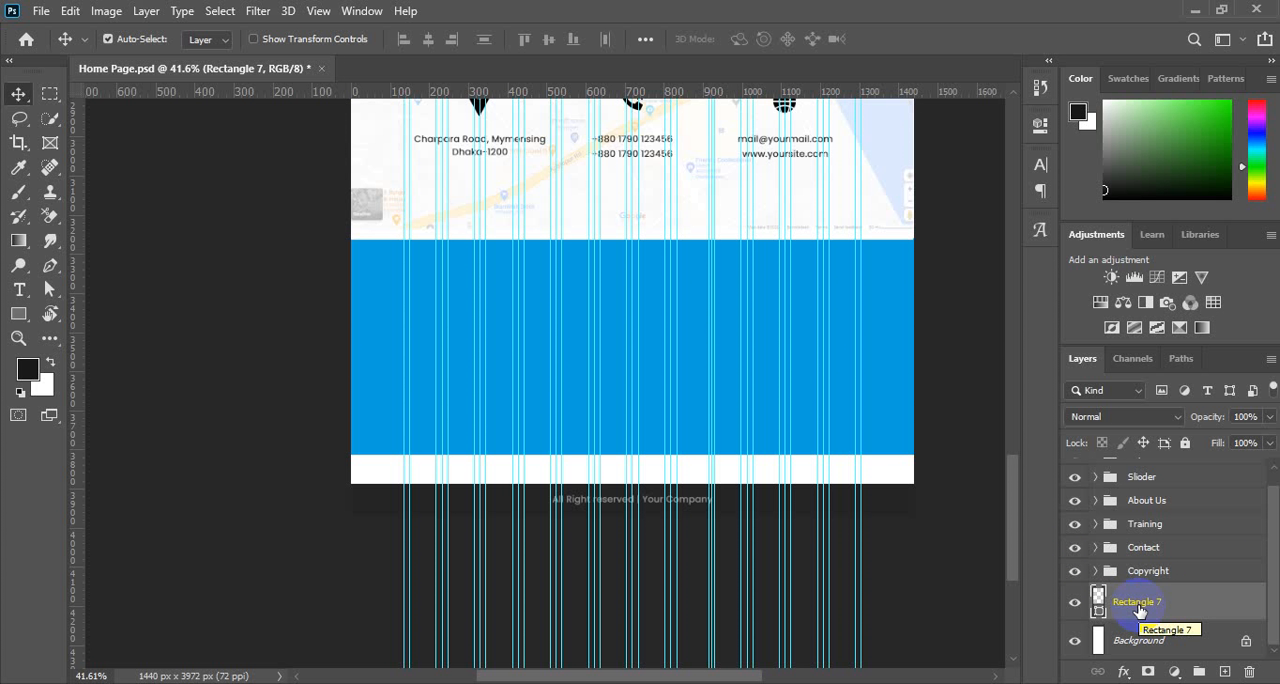
key("ctrl+g")
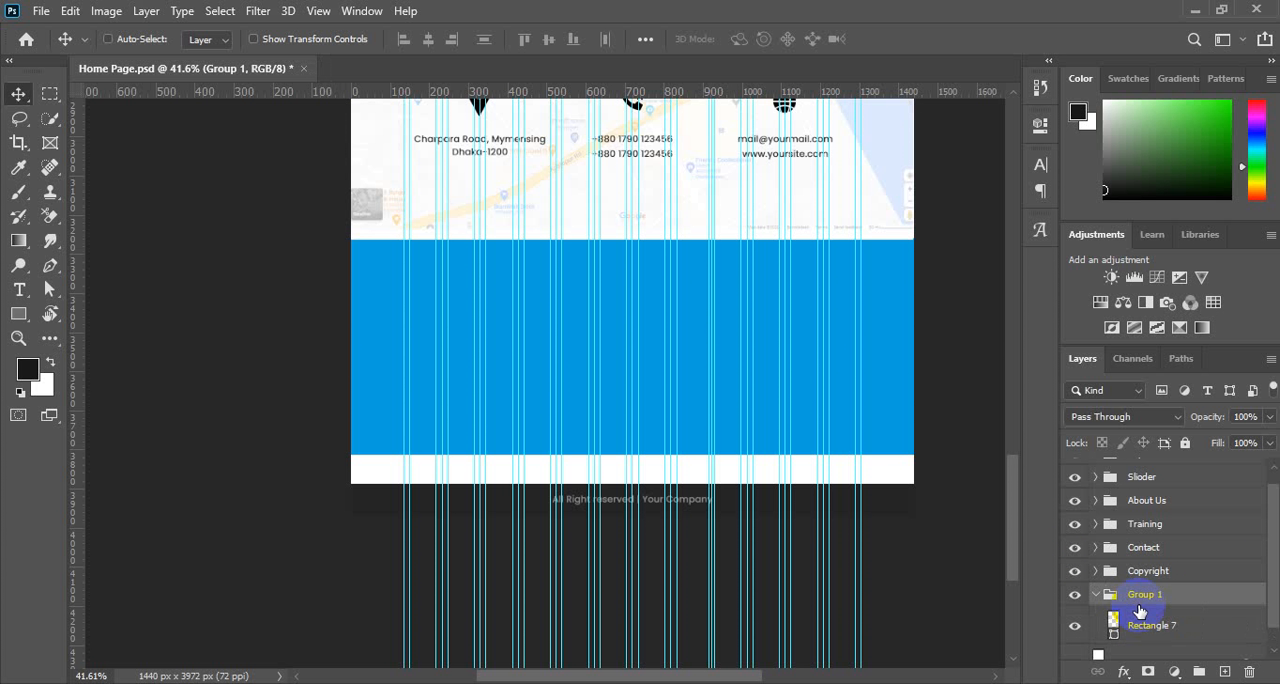
double_click(1141, 595)
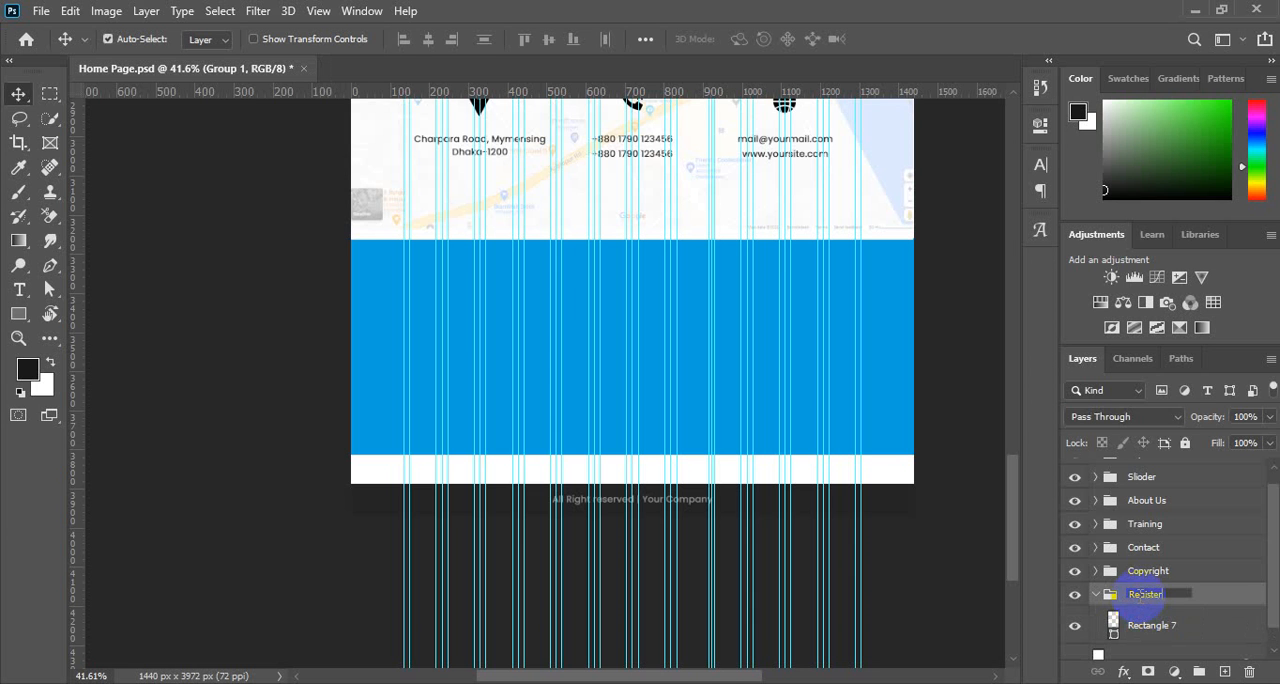
key("Return")
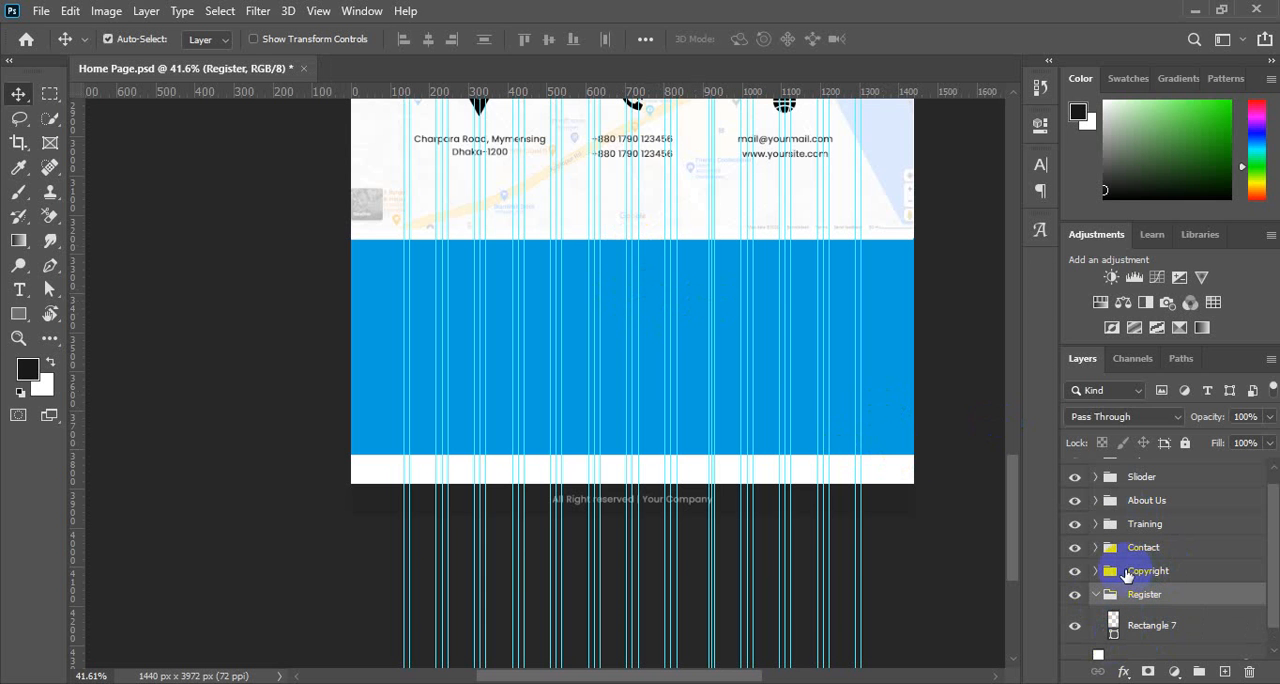
Duplicate the Header copy group from the Contact group and place the duplicate inside the Register group above Rectangle 7.
left_click(1168, 574)
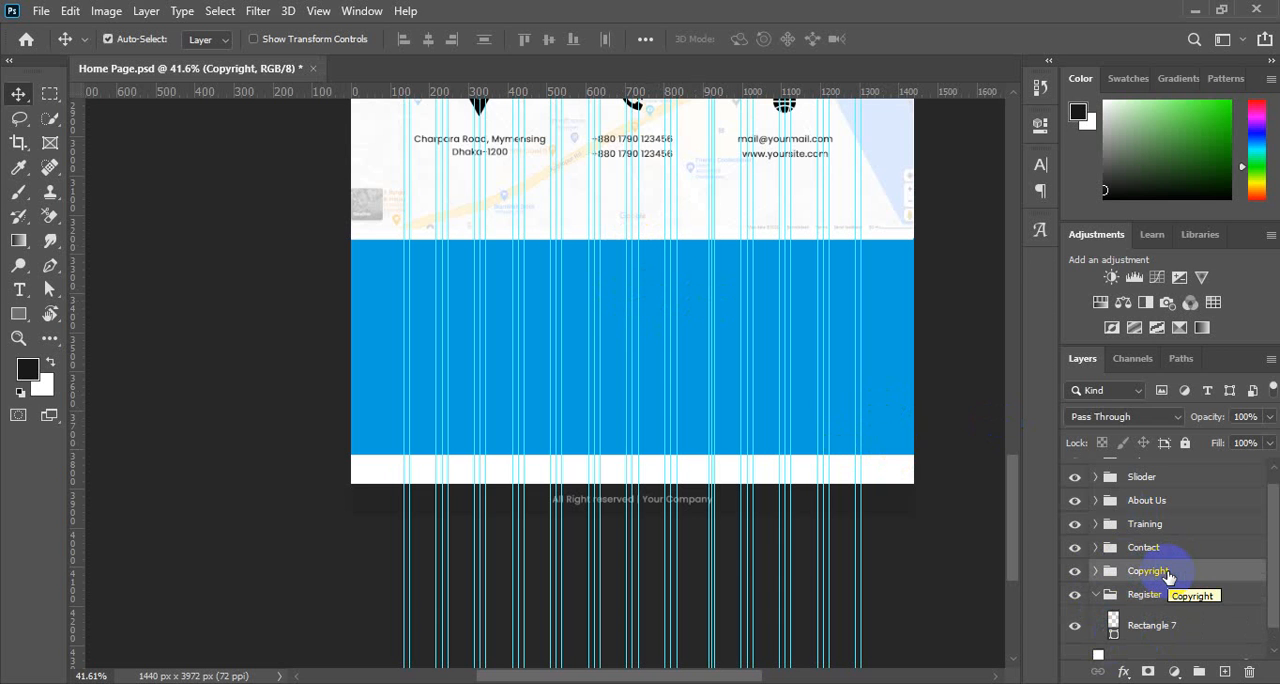
left_click(1095, 549)
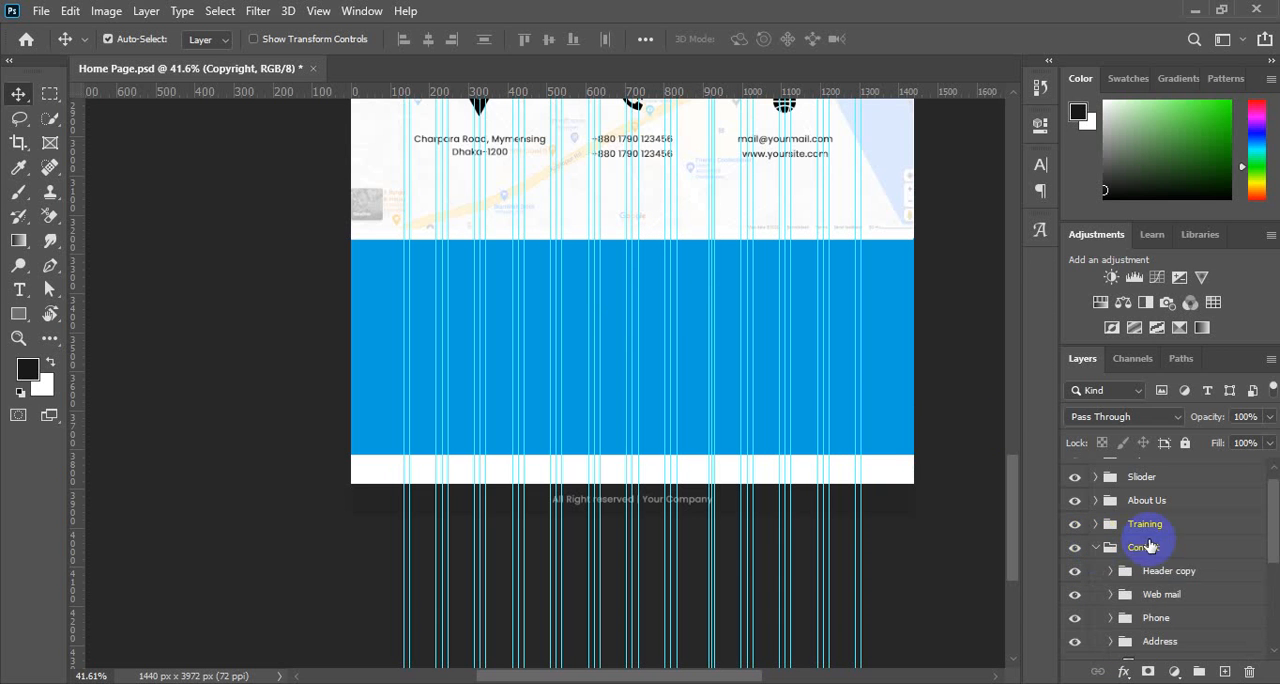
left_click(1172, 580)
scroll(1175, 560, "down", 2)
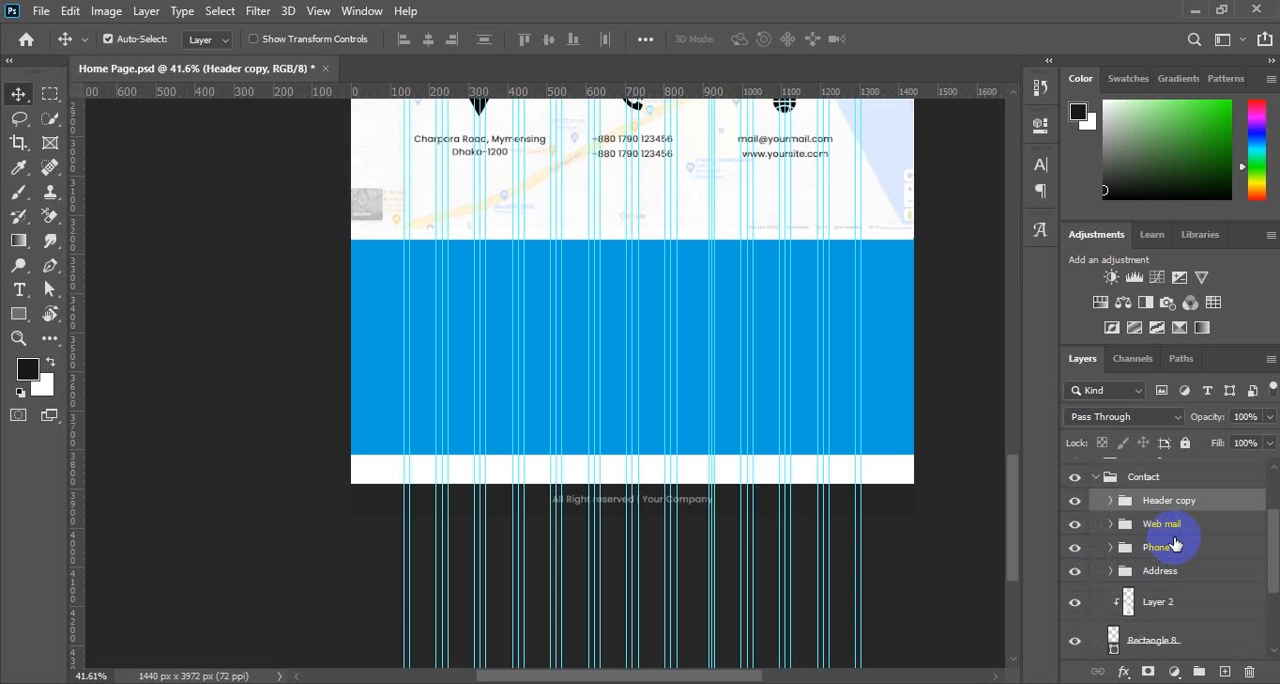
key("ctrl+j")
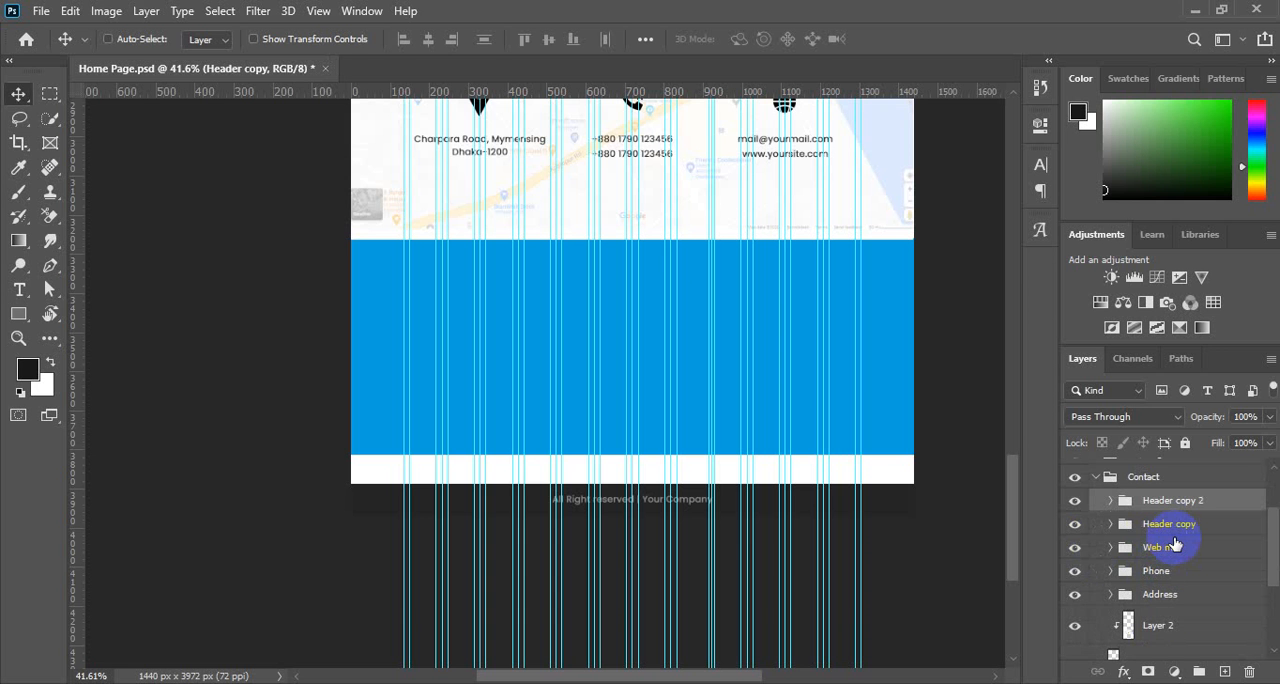
scroll(1195, 500, "down", 1)
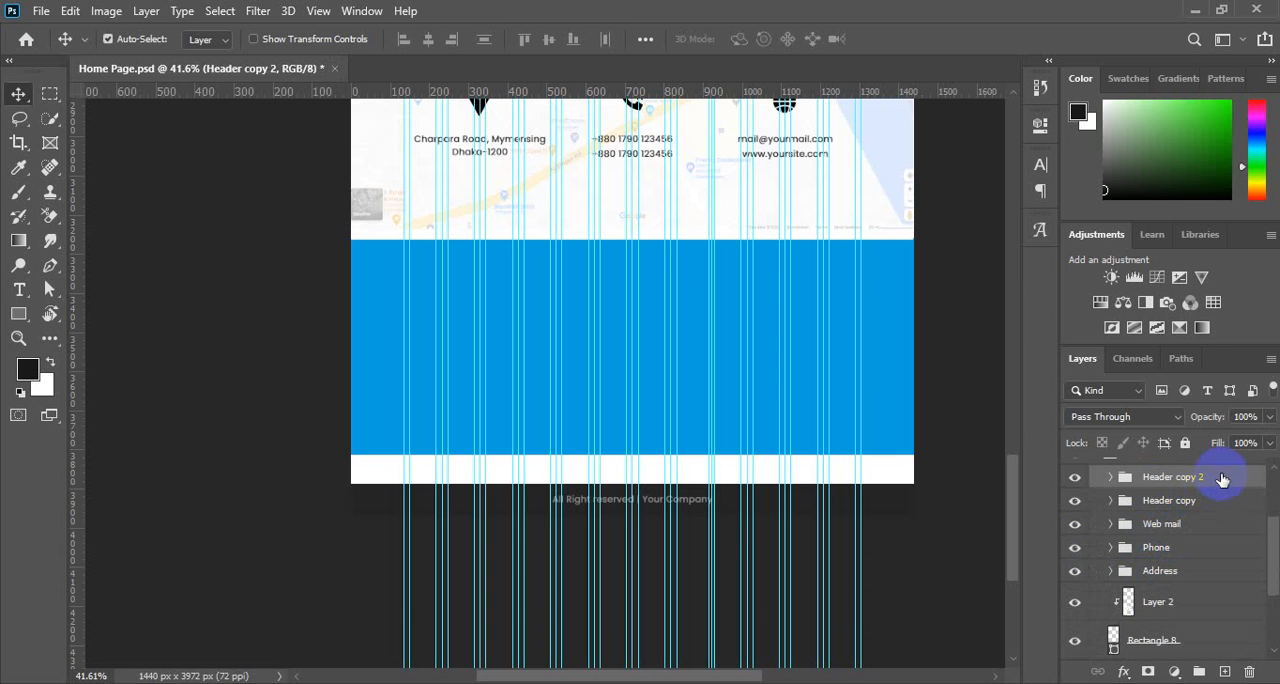
left_click_drag(1217, 477, 1194, 608)
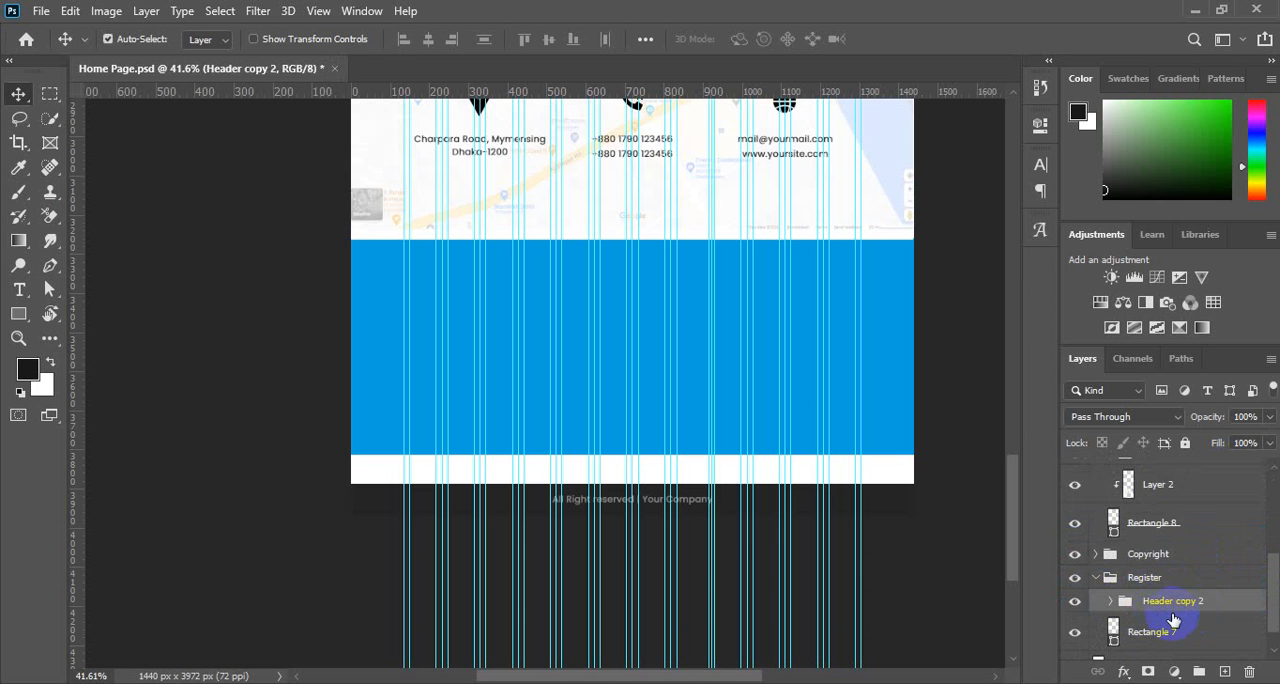
scroll(1157, 617, "down", 1)
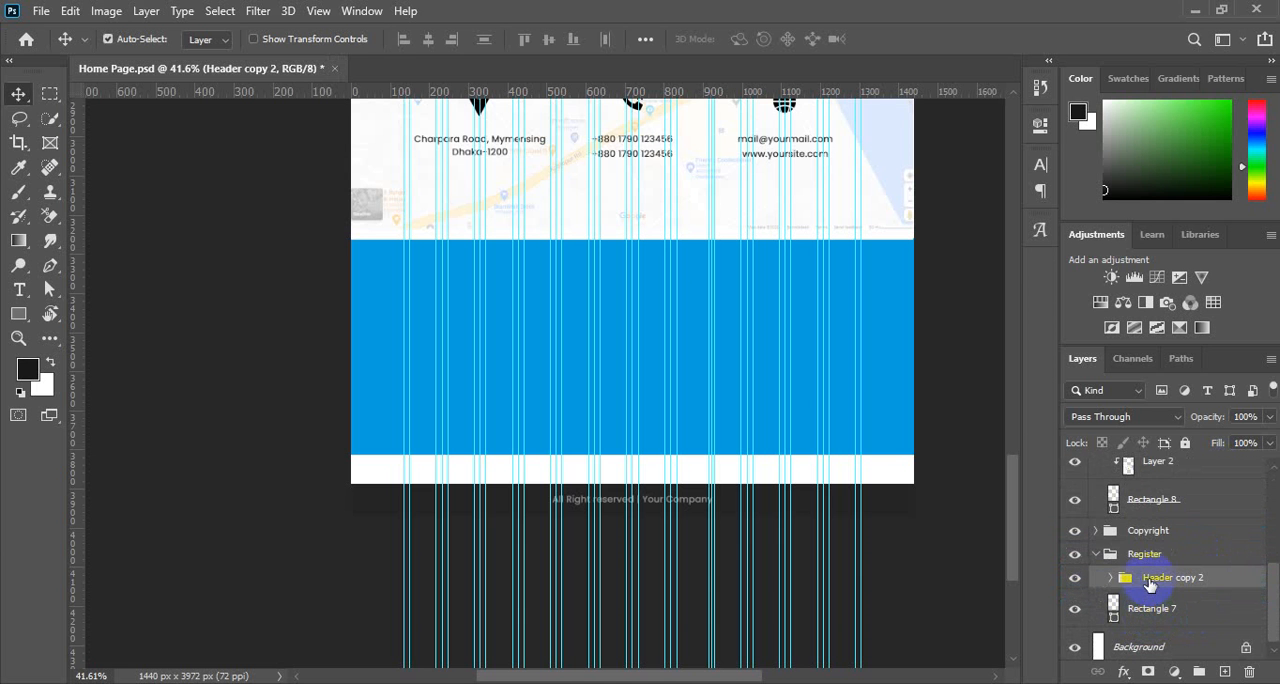
Transform the duplicated header group, moving it straight down into the blue section to a Y position of about 3411 px.
key("ctrl+t")
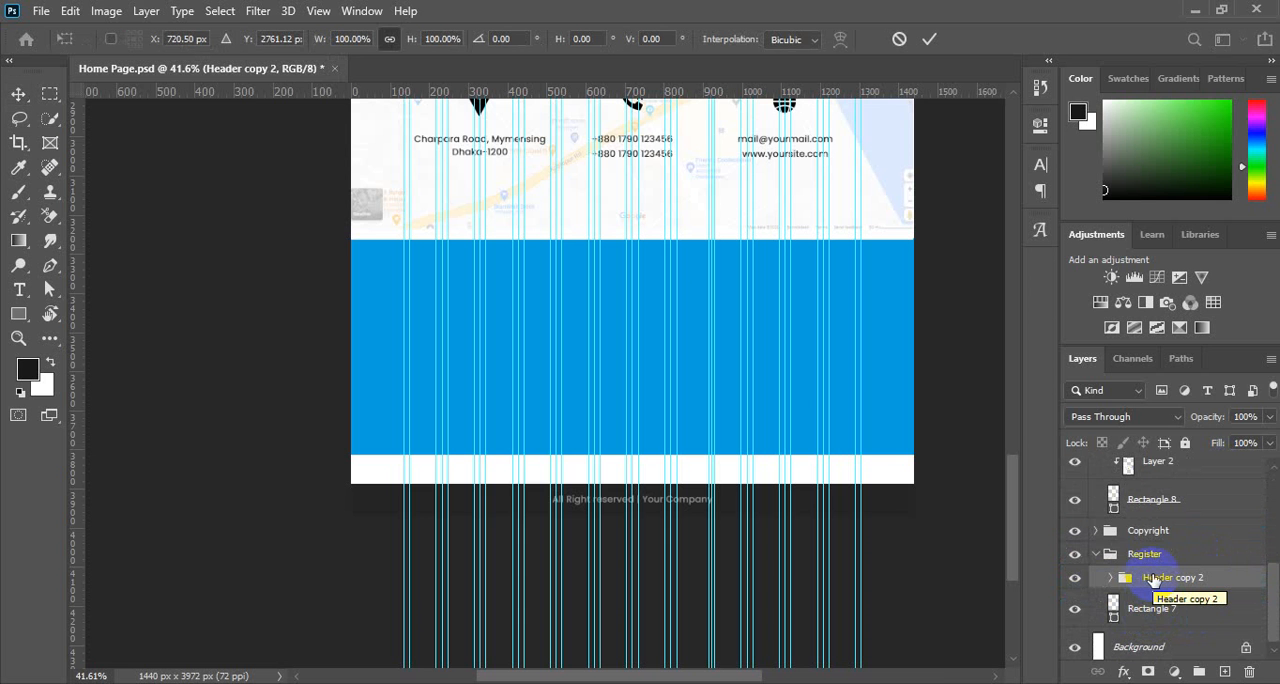
key("shift+Down")
key("shift+Down")
key("shift+Down")
key("shift+Down")
key("shift+Down")
key("shift+Down")
key("shift+Down")
key("shift+Down")
key("shift+Down")
key("shift+Down")
key("shift+Down")
key("shift+Down")
key("shift+Down")
key("shift+Down")
key("shift+Down")
key("shift+Down")
key("shift+Down")
key("shift+Down")
key("shift+Down")
key("shift+Down")
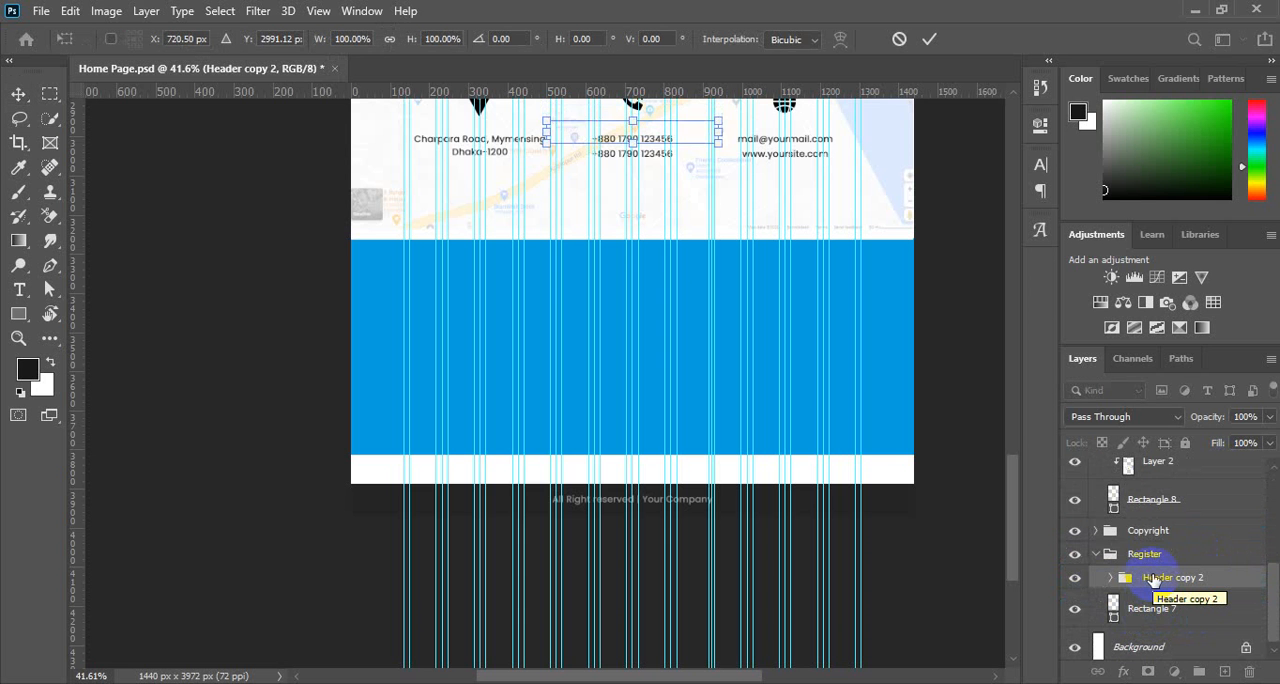
key("shift+Down")
key("shift+Down")
key("shift+Down")
key("shift+Down")
key("shift+Down")
key("shift+Down")
key("shift+Down")
key("shift+Down")
key("shift+Down")
key("shift+Down")
key("shift+Down")
key("shift+Down")
key("shift+Down")
key("shift+Down")
key("shift+Down")
key("shift+Down")
key("shift+Down")
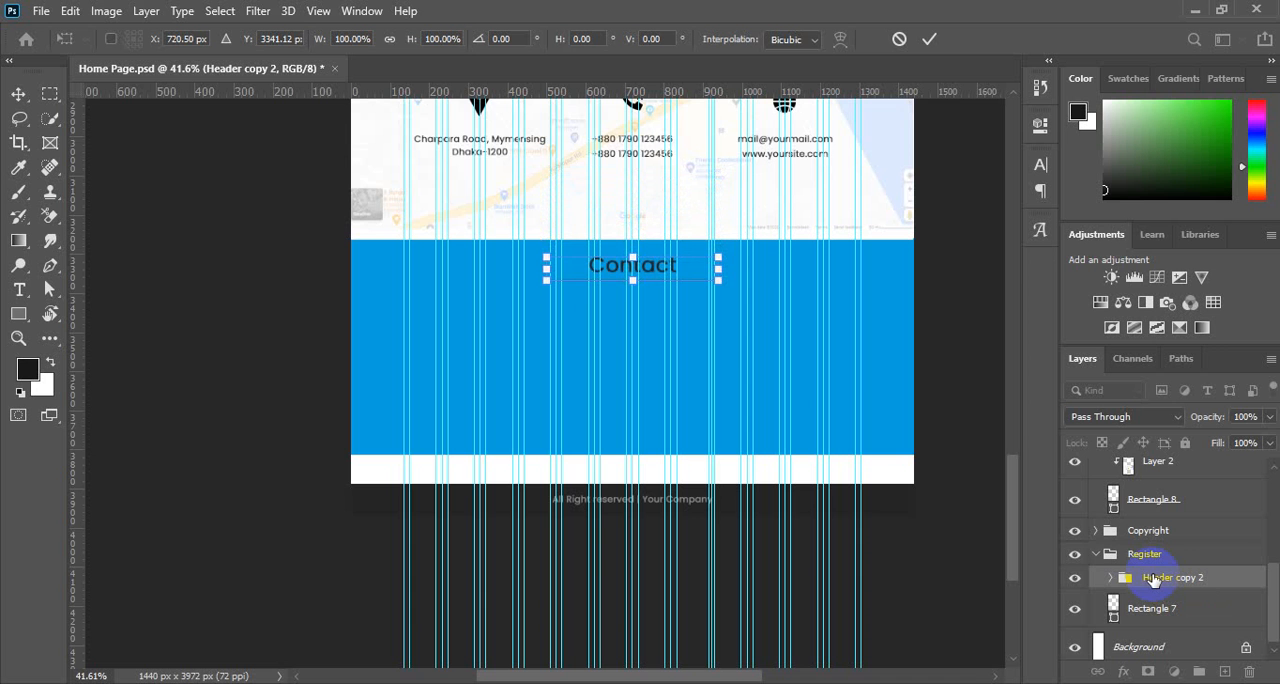
key("shift+Down")
key("shift+Down")
key("shift+Down")
key("shift+Down")
key("shift+Down")
key("shift+Down")
key("shift+Down")
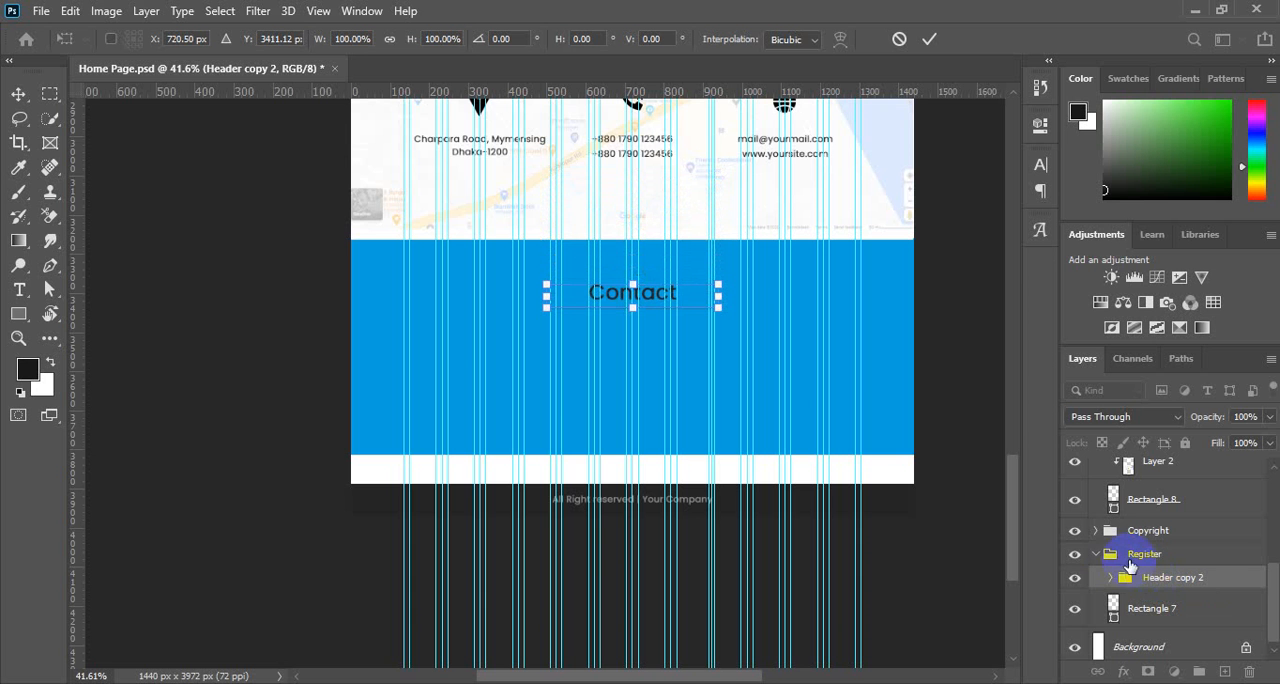
key("Return")
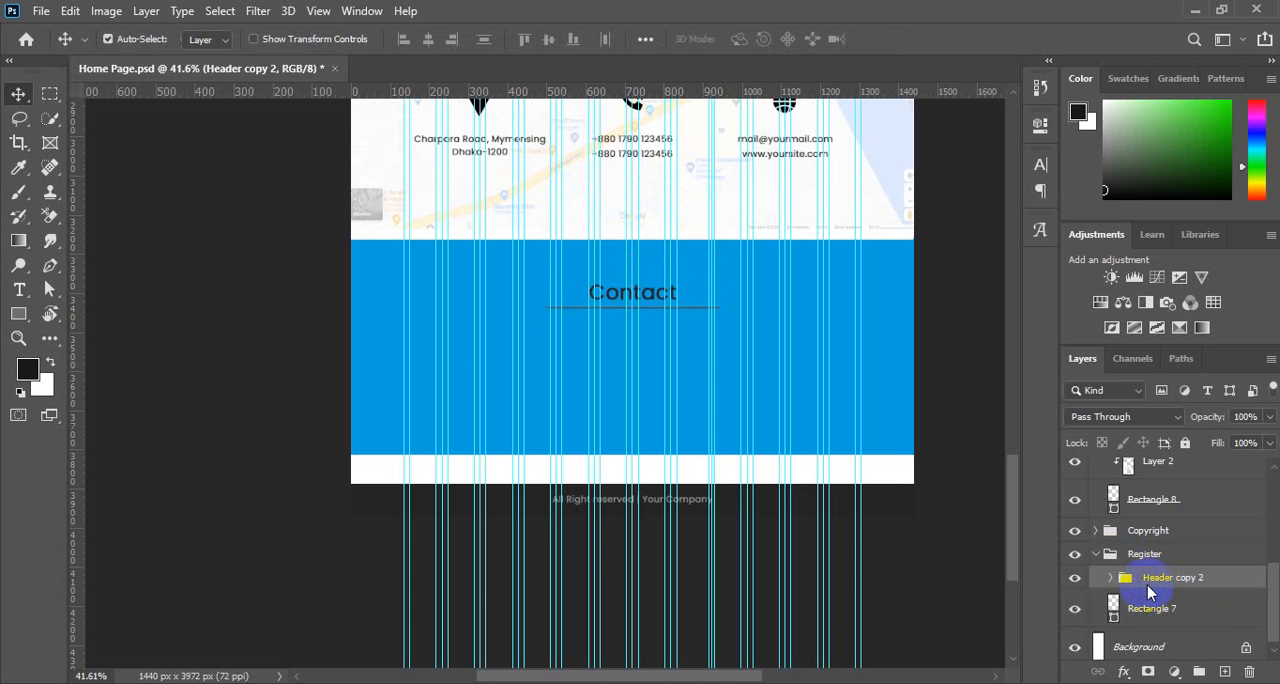
Replace the Contact heading text inside the Header copy 2 group with "Register".
left_click(1110, 587)
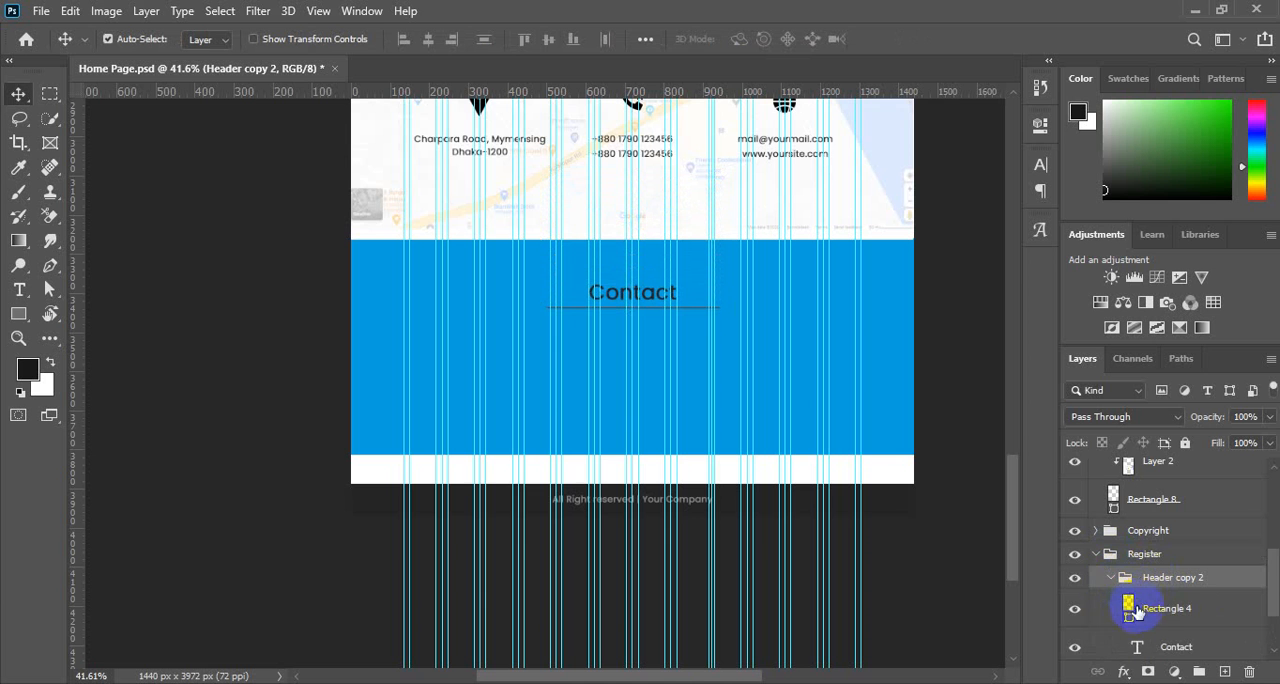
scroll(1145, 605, "down", 1)
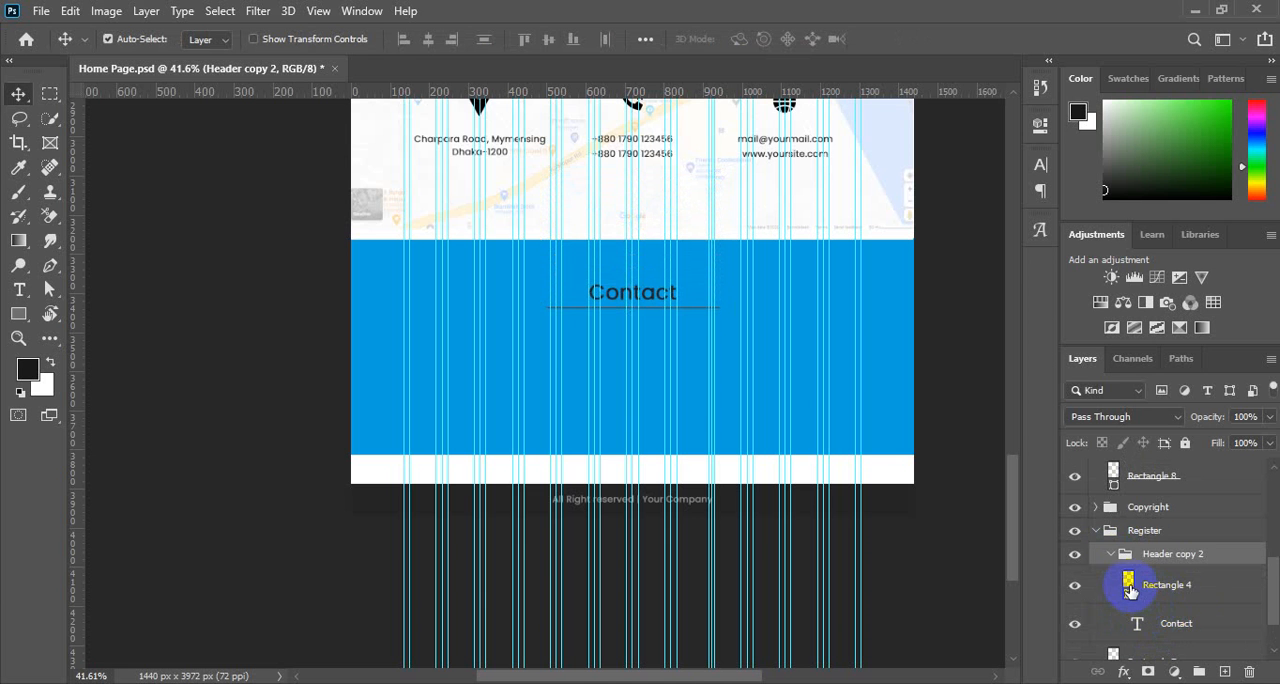
scroll(1151, 569, "down", 2)
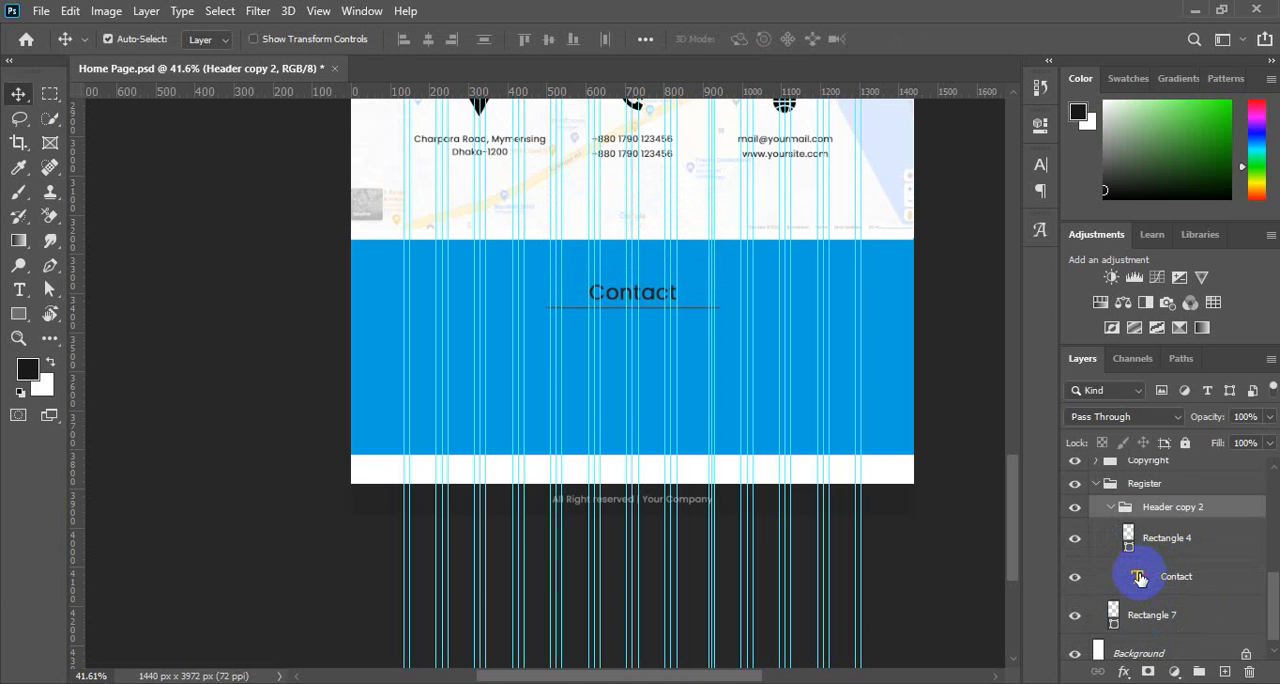
double_click(1139, 578)
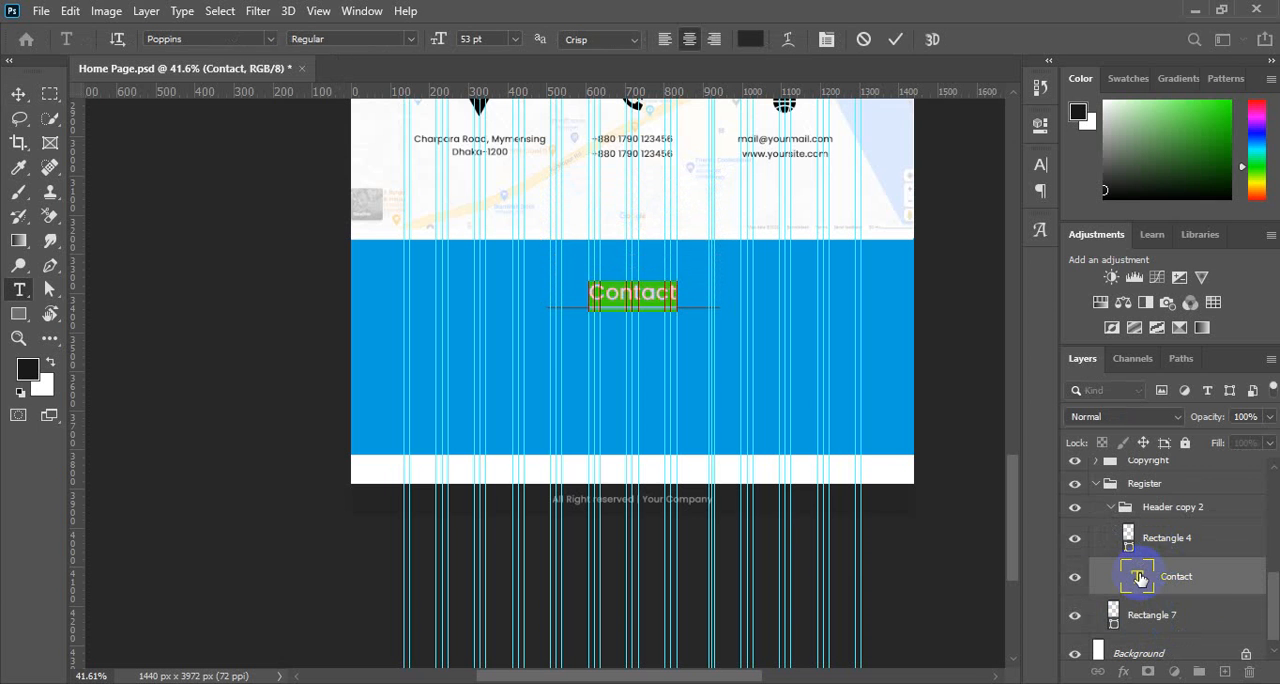
type("Re")
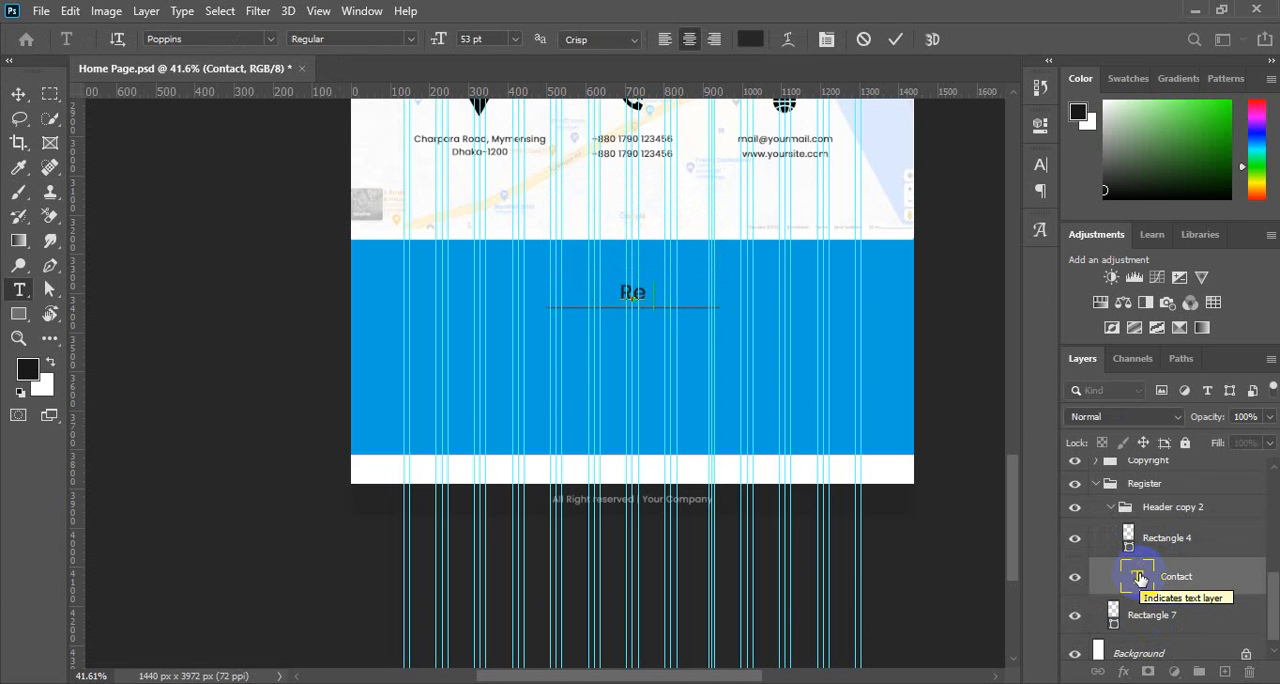
type("gister")
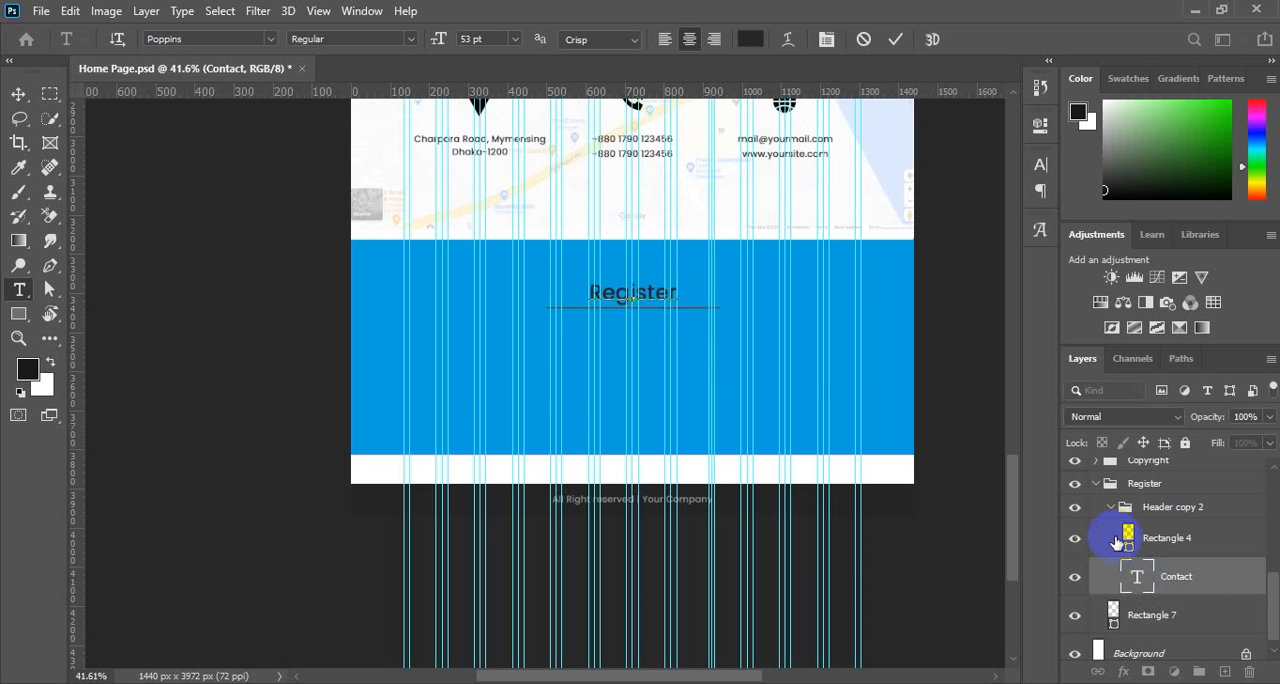
left_click(897, 41)
key("v")
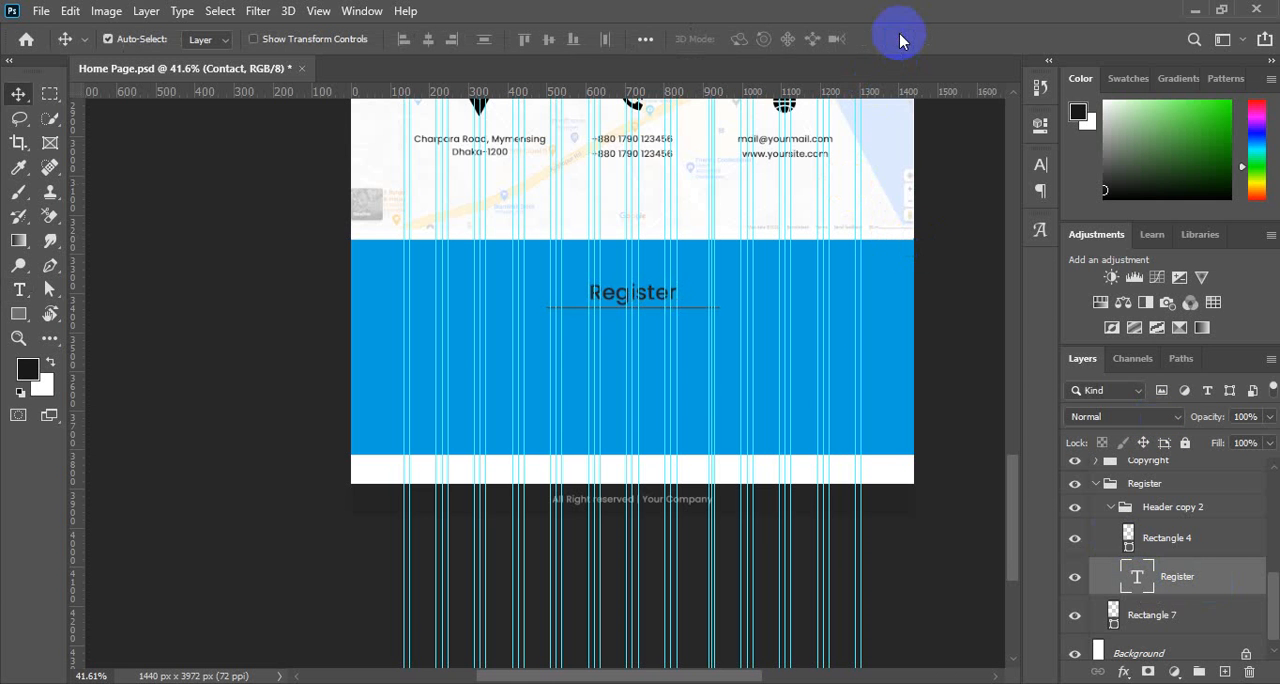
Set the Register heading's text colour to white (ffffff).
double_click(1137, 576)
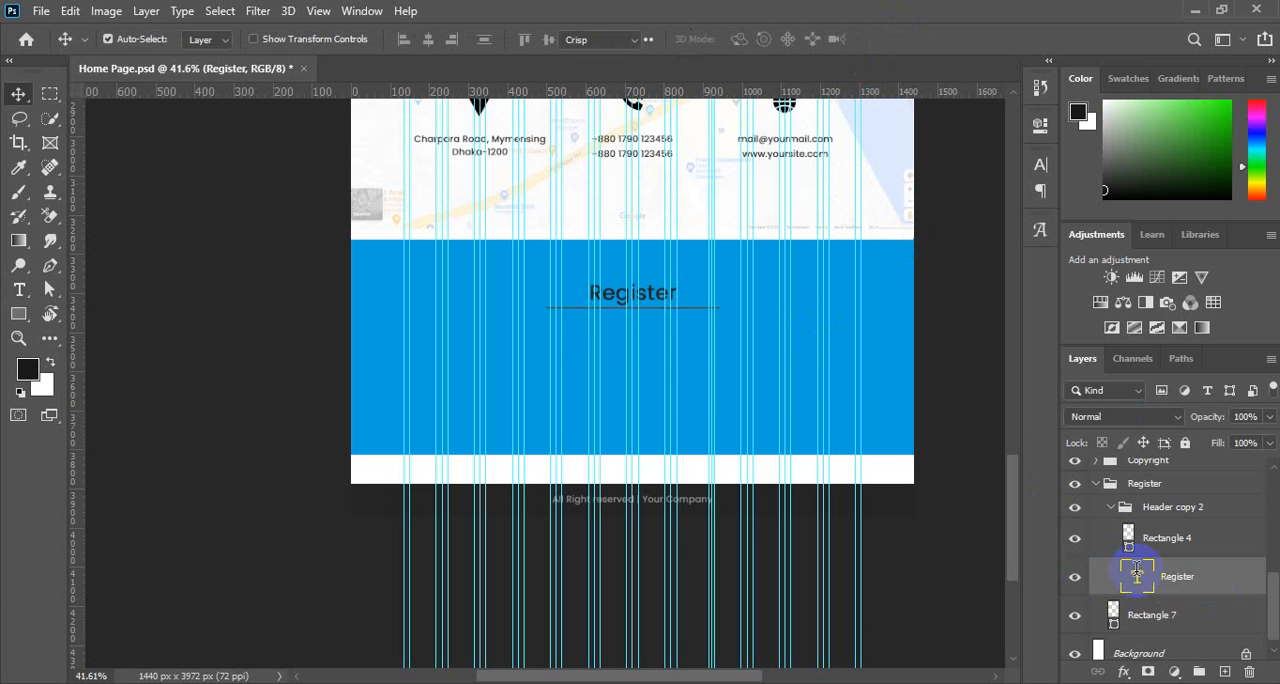
left_click(751, 39)
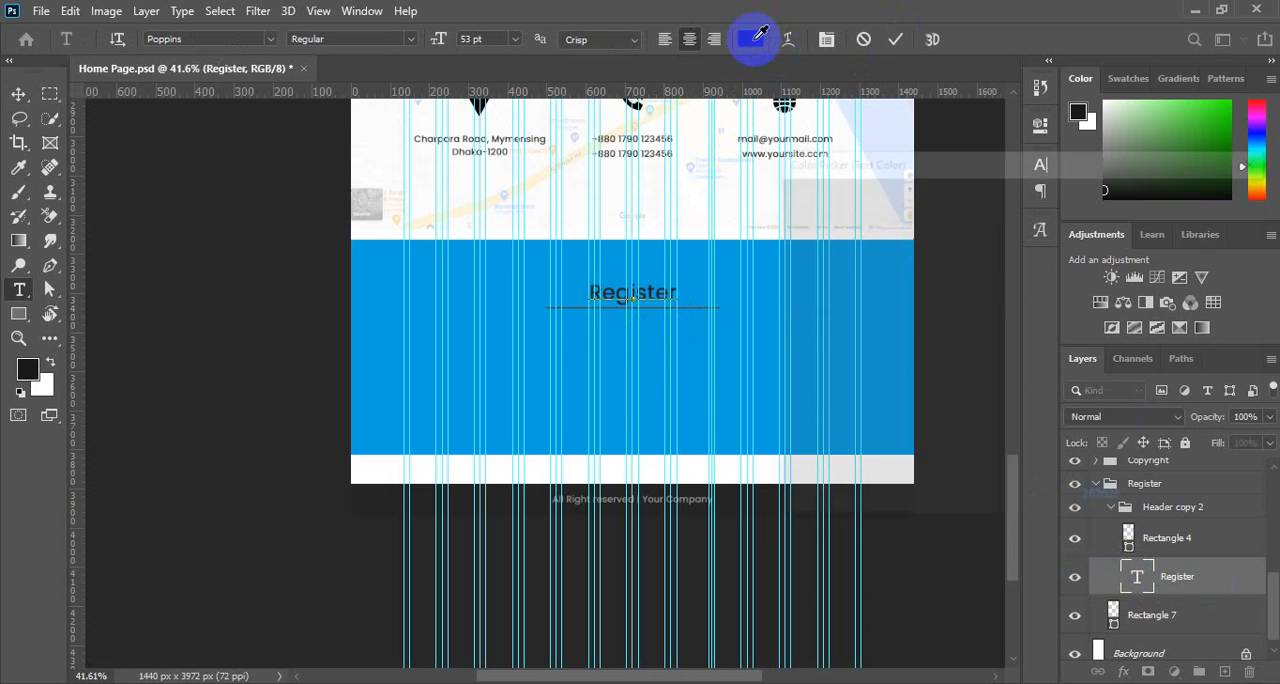
left_click(787, 206)
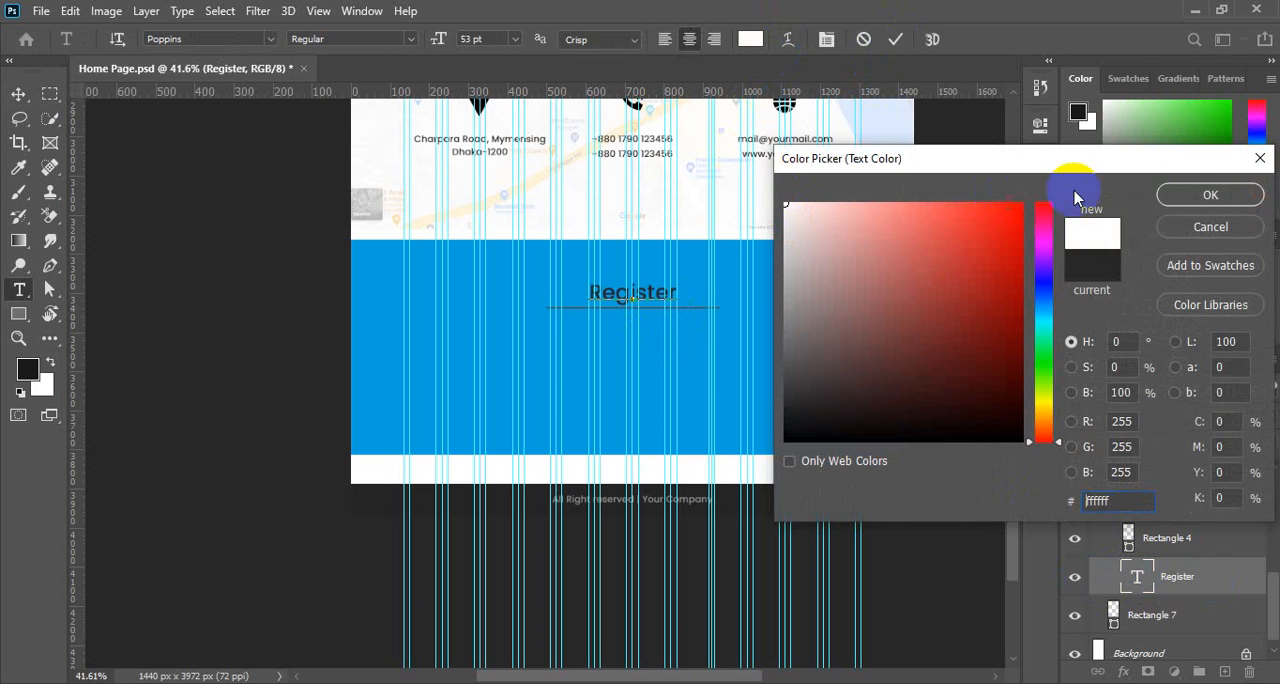
left_click(1195, 195)
left_click(896, 40)
key("v")
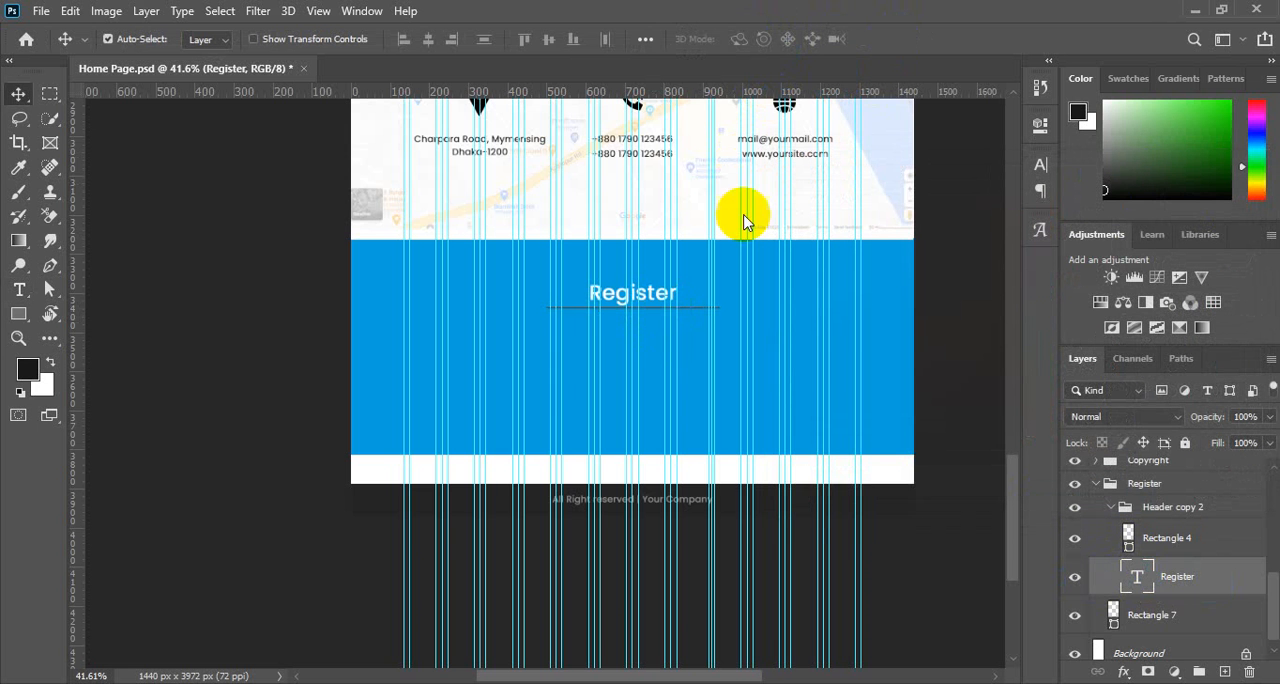
scroll(637, 336, "up", 5)
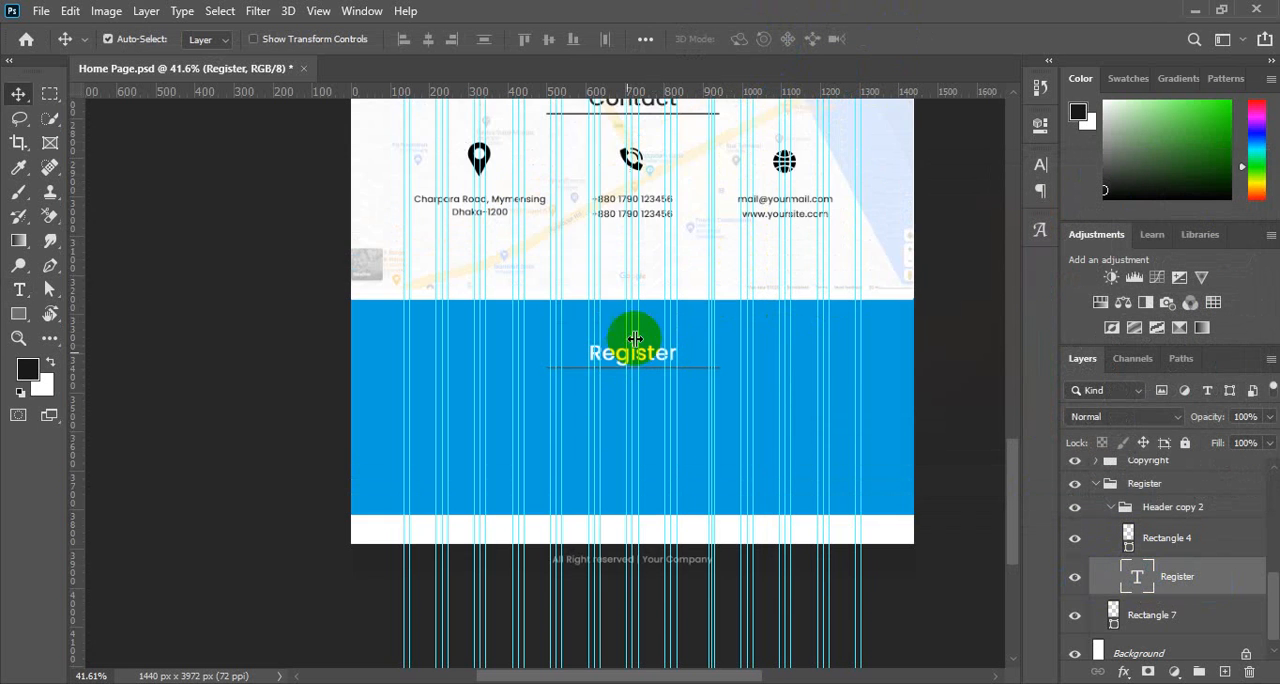
scroll(637, 336, "down", 4)
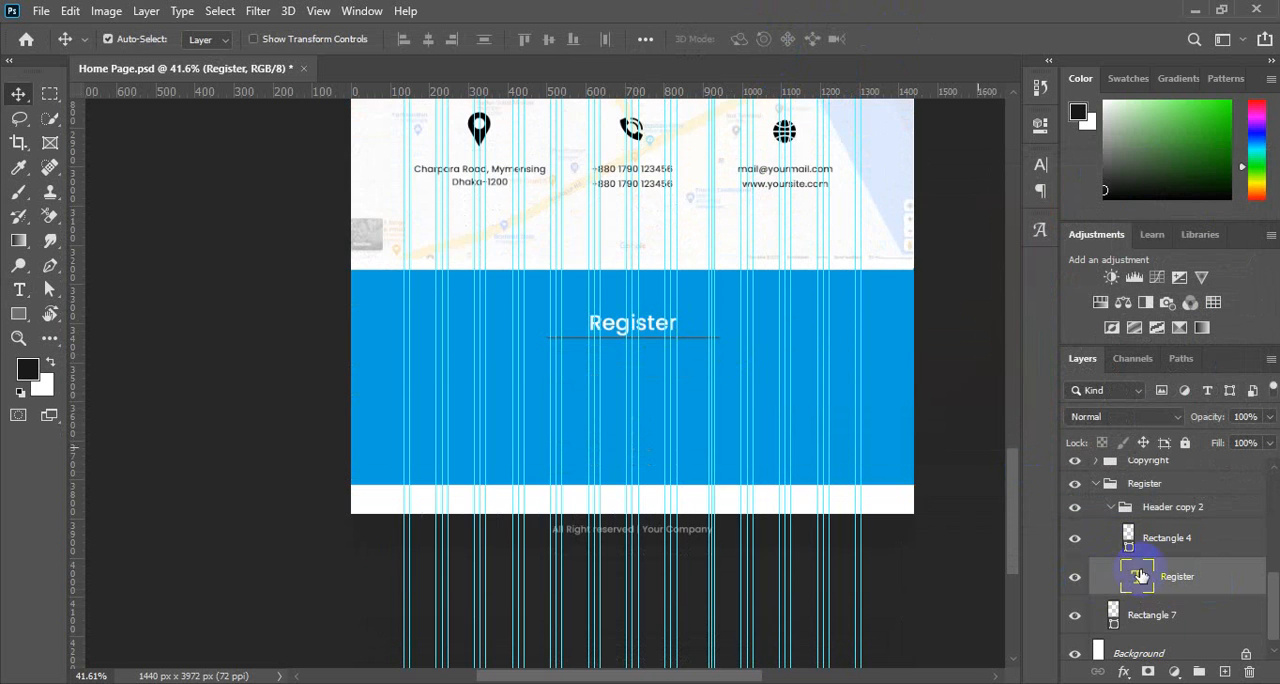
Nudge the Rectangle 4 underline slightly down, away from the Register heading.
left_click(1168, 549)
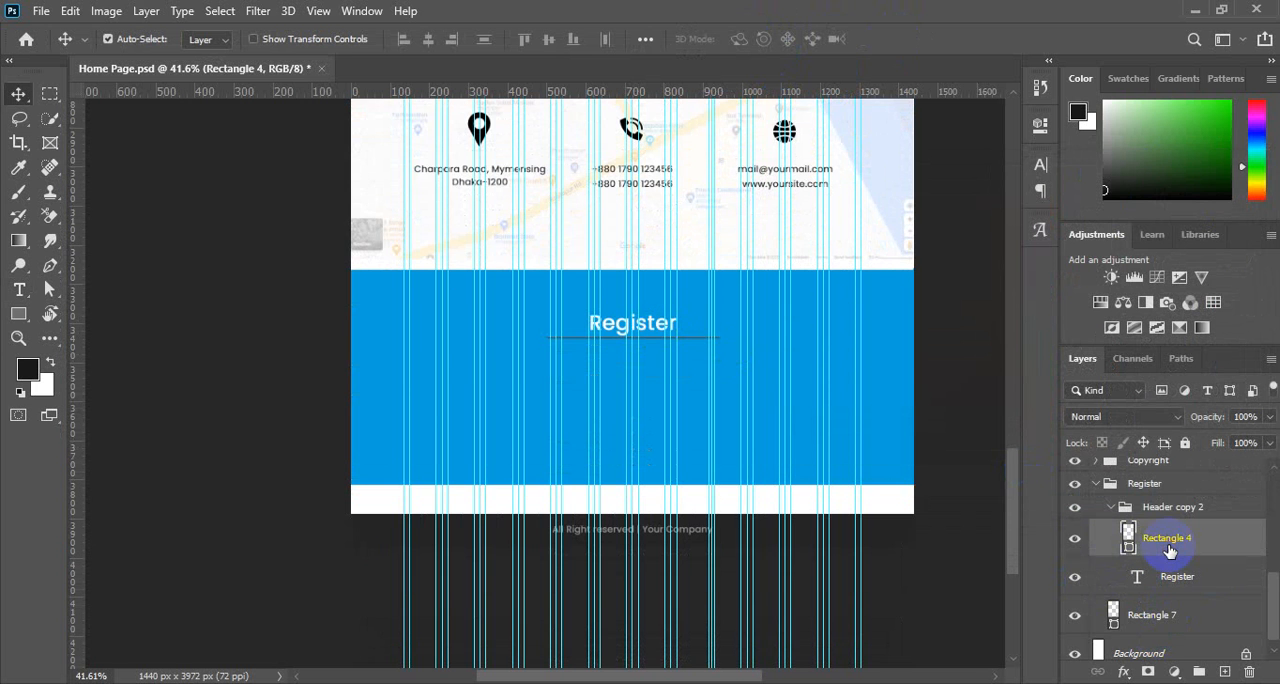
key("Down")
key("Down")
key("Down")
key("Down")
key("Down")
key("Down")
key("Down")
key("Down")
key("Down")
key("Down")
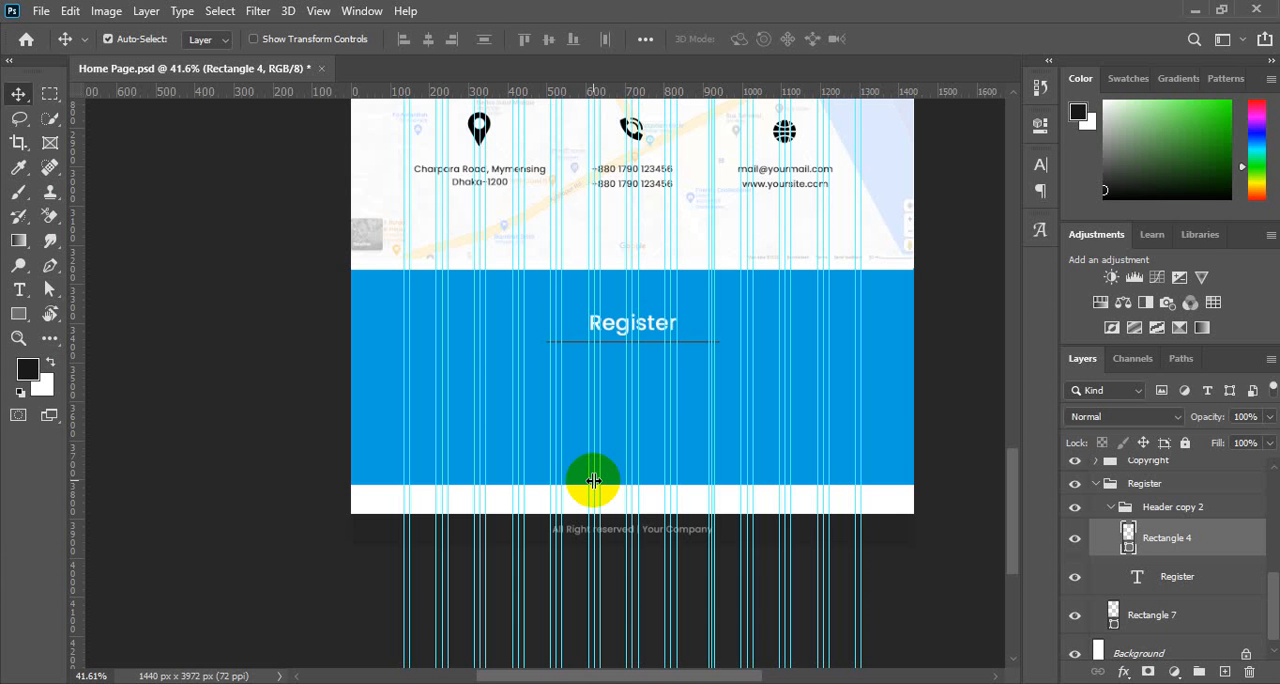
mouse_move(521, 375)
left_mouse_down()
mouse_move(571, 424)
mouse_move(591, 383)
mouse_move(515, 369)
mouse_move(529, 374)
left_mouse_up()
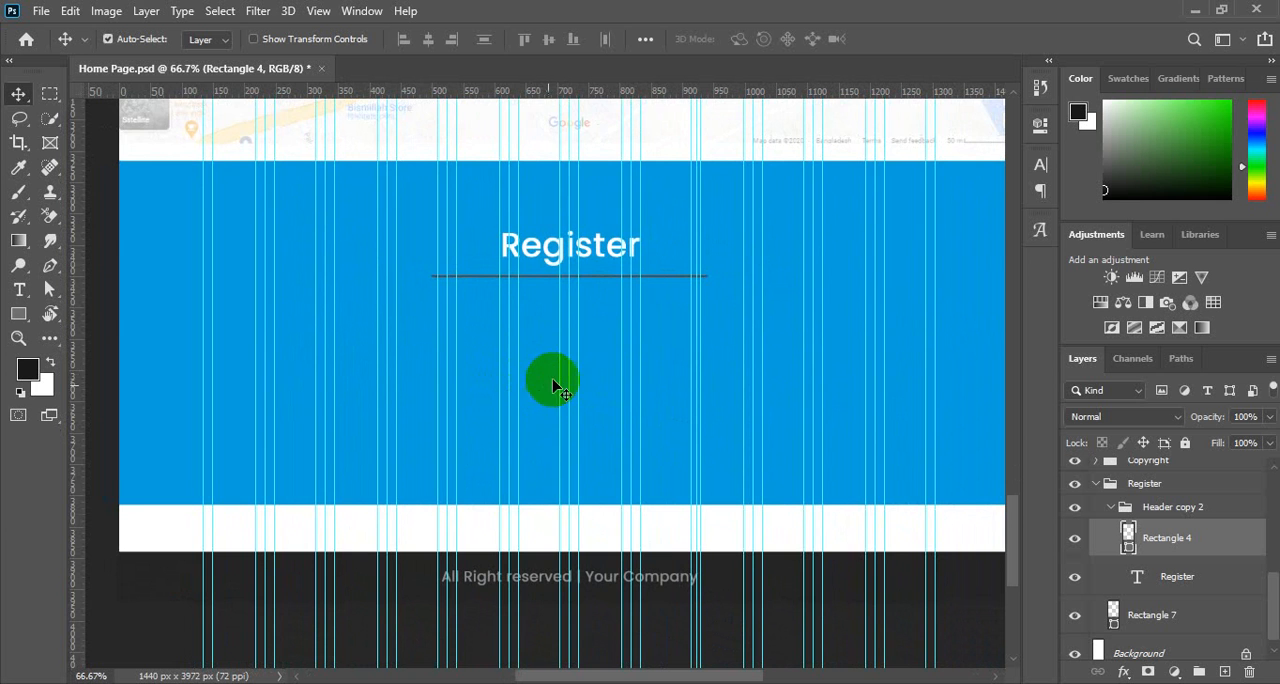
Extend the canvas downward below the copyright bar with the Crop tool, to a height of about 4653 px.
scroll(591, 350, "down", 3)
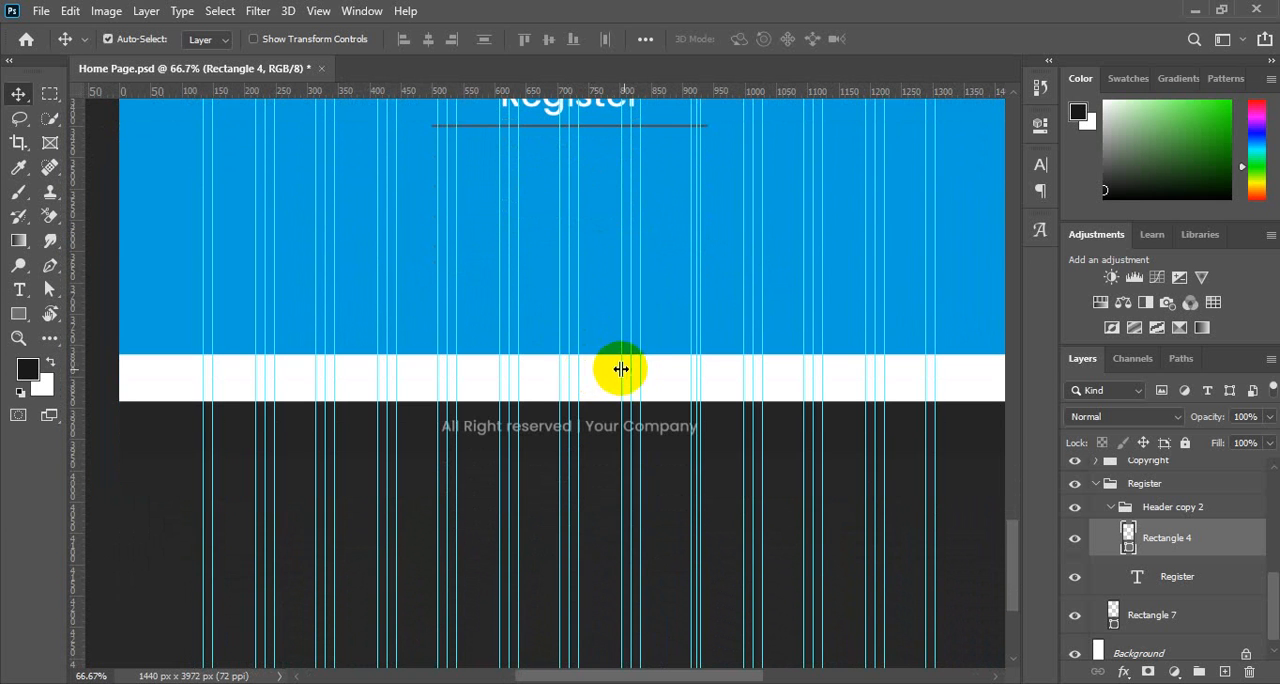
key("c")
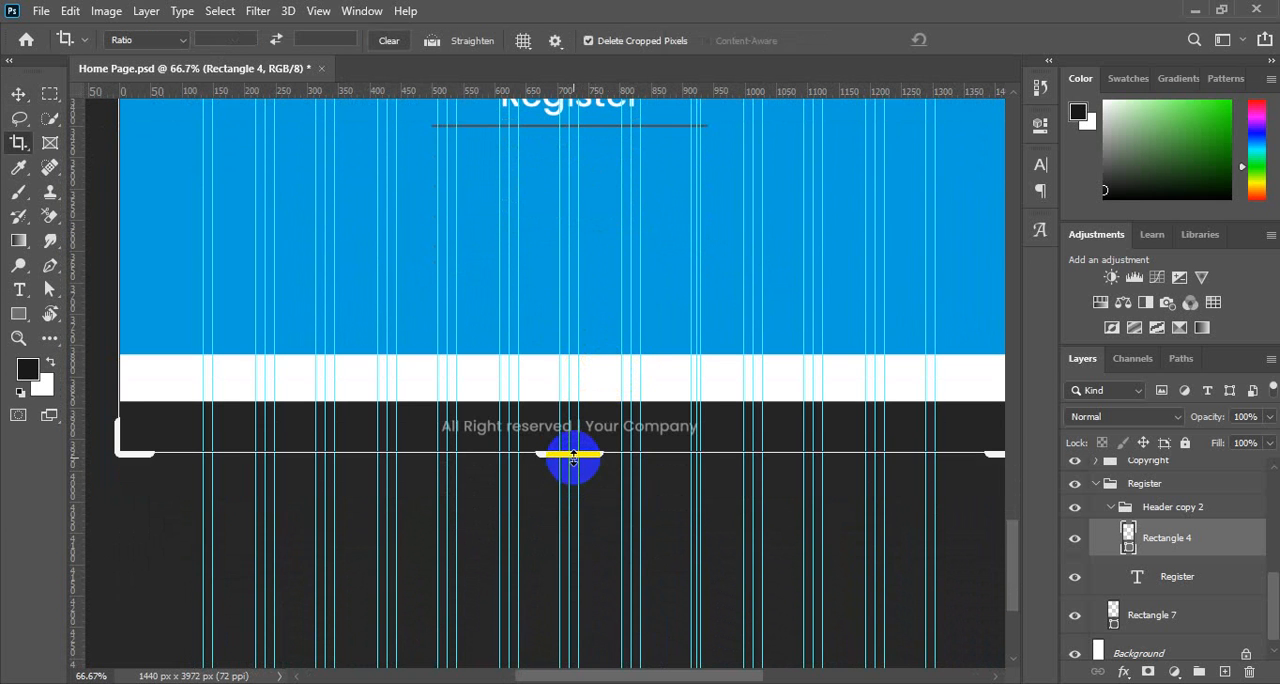
left_click_drag(573, 457, 580, 646)
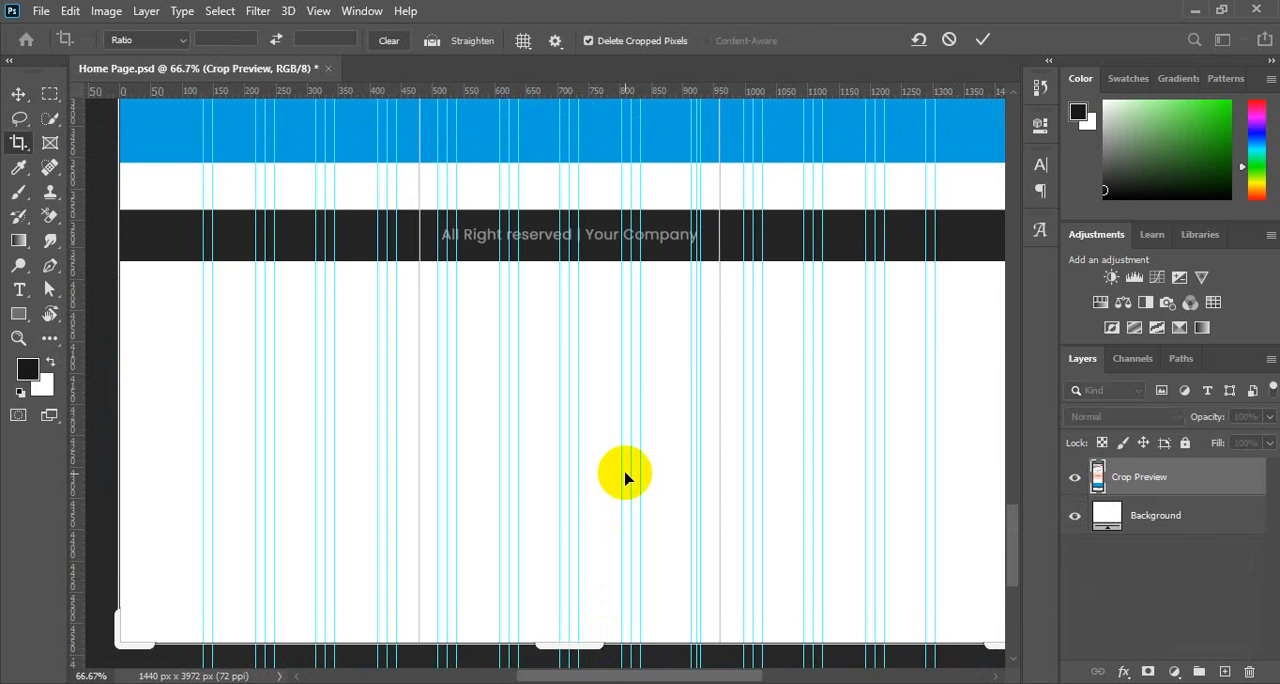
scroll(625, 478, "up", 1)
scroll(625, 478, "down", 8)
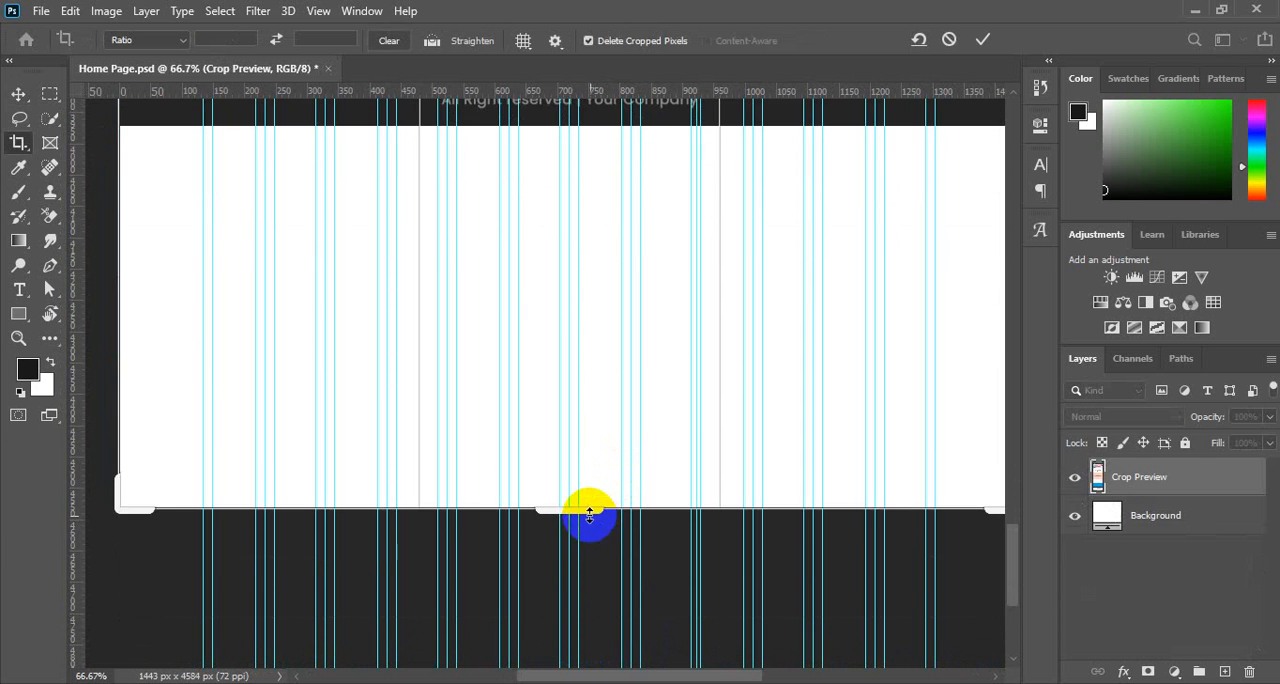
left_click_drag(589, 512, 588, 537)
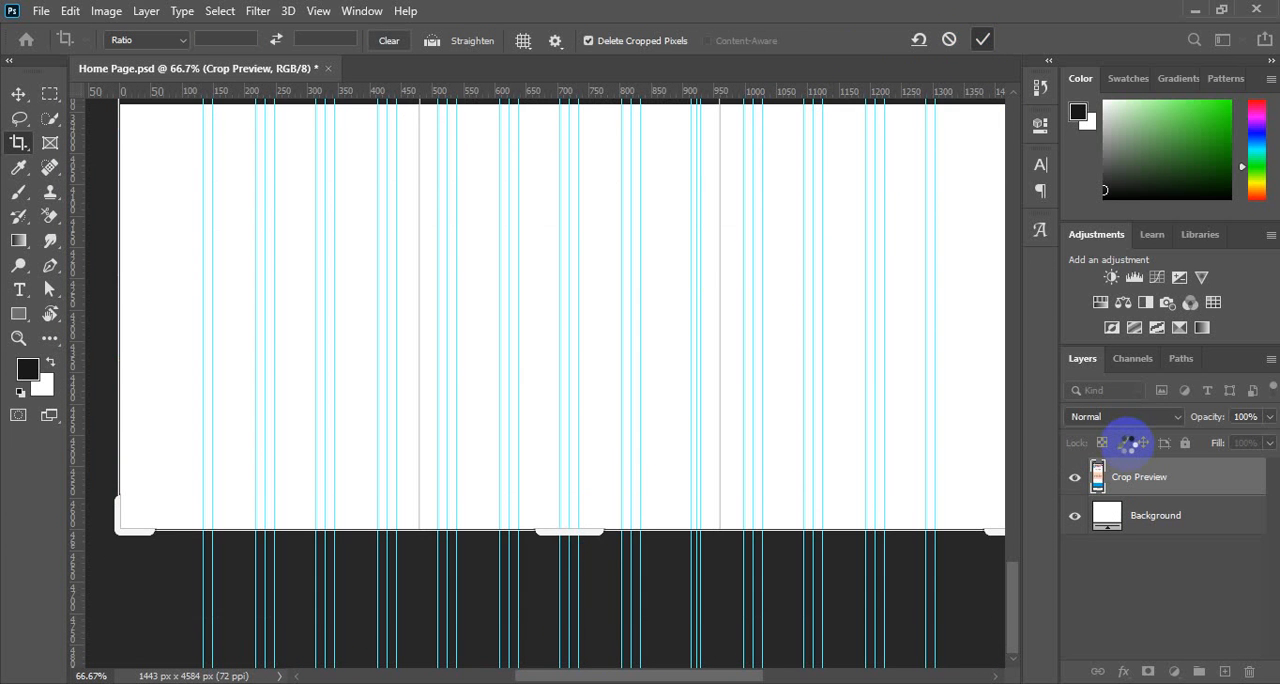
double_click(986, 544)
scroll(1160, 520, "down", 2)
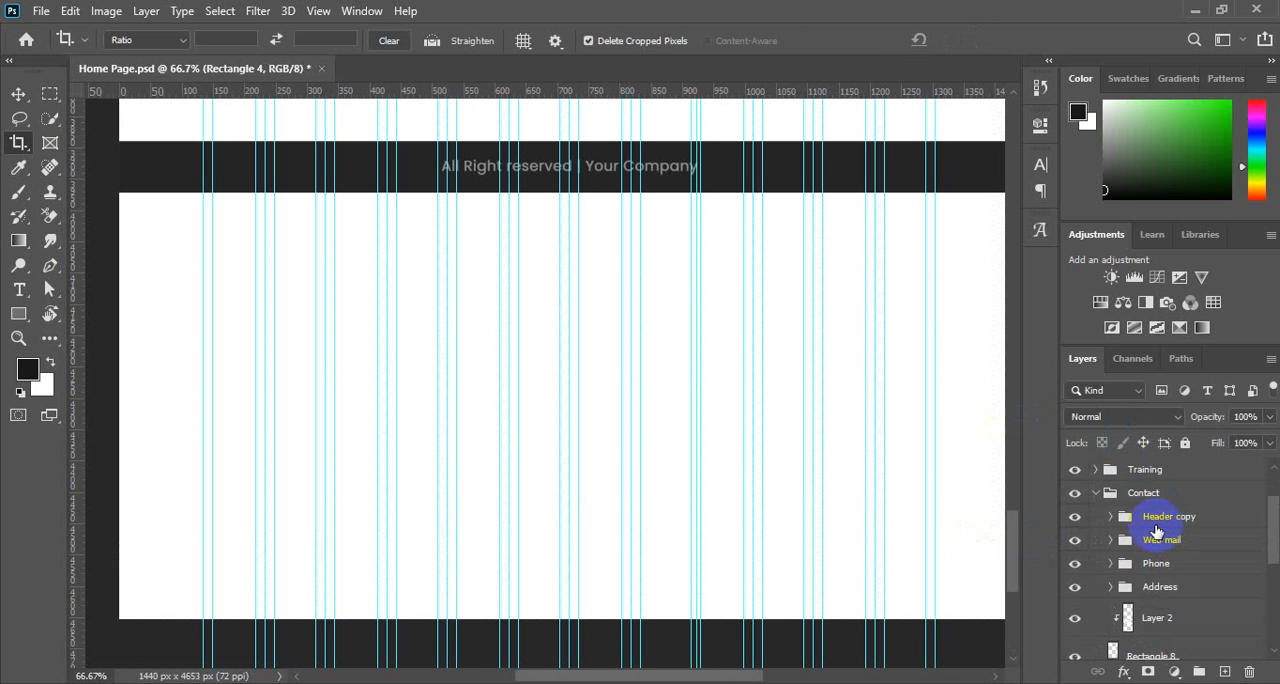
Collapse the Contact group and align the Copyright group to the bottom edge of the whole canvas.
scroll(1100, 514, "up", 1)
left_click(1104, 516)
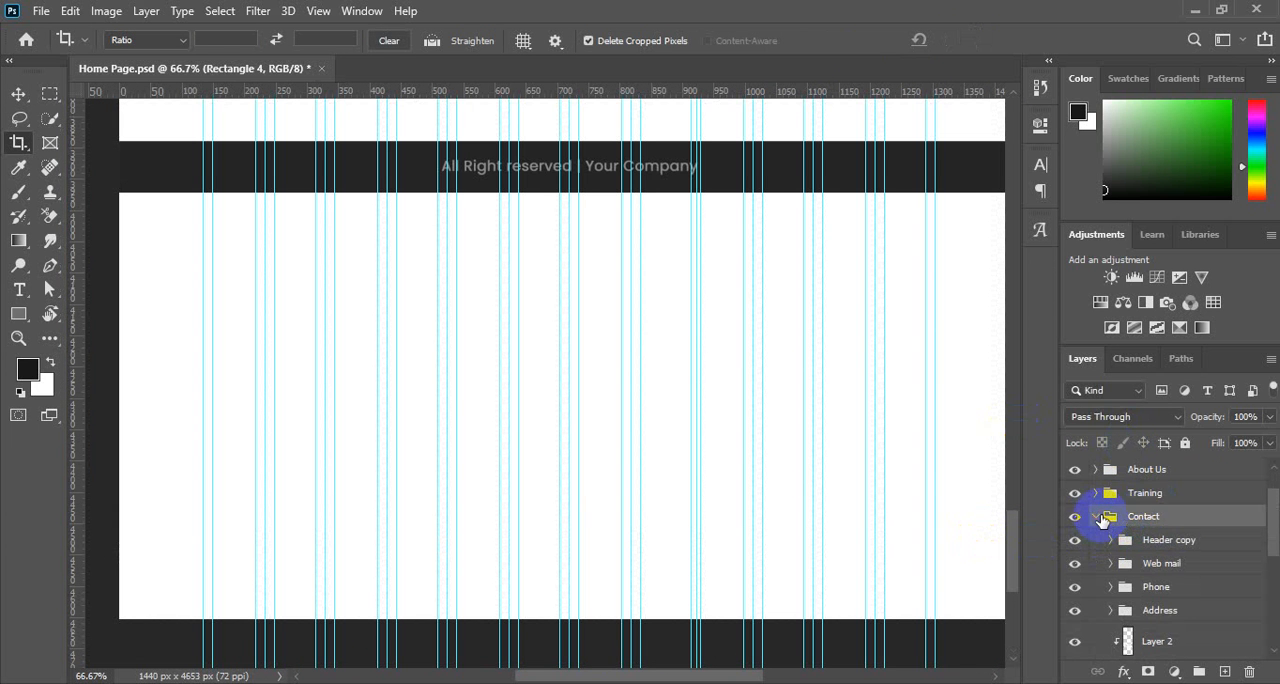
left_click(1097, 517)
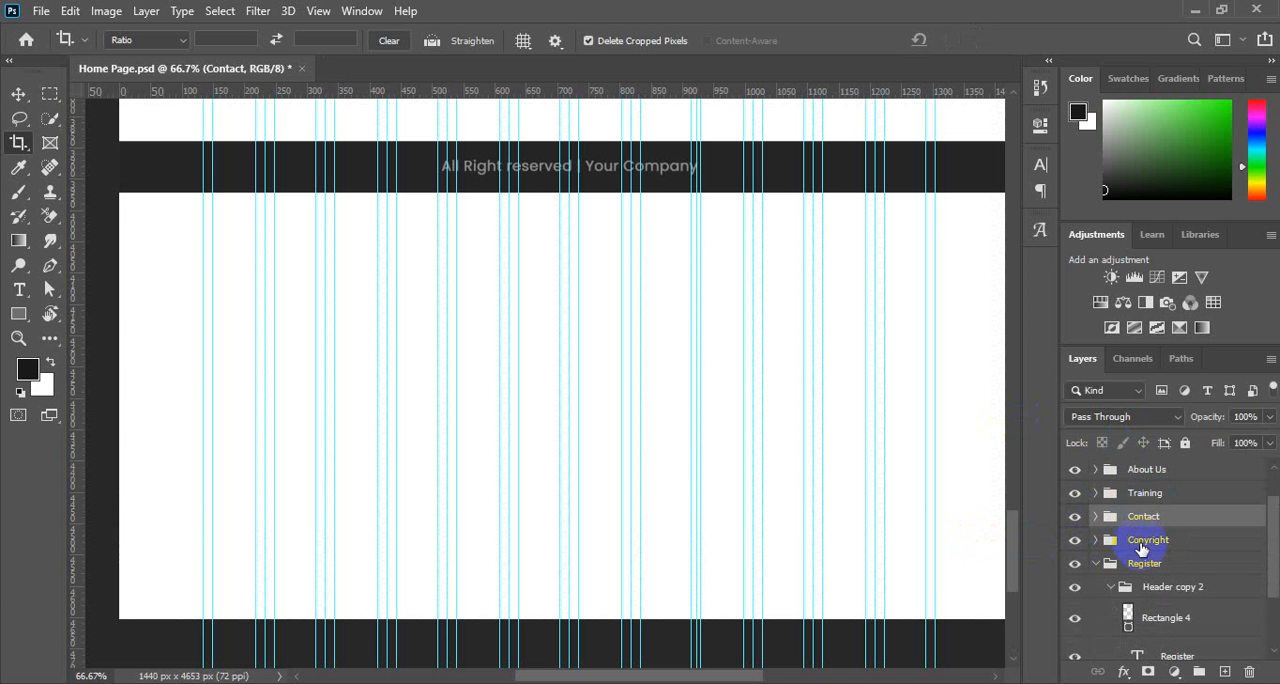
left_click(1145, 546)
left_click(1110, 540, "ctrl")
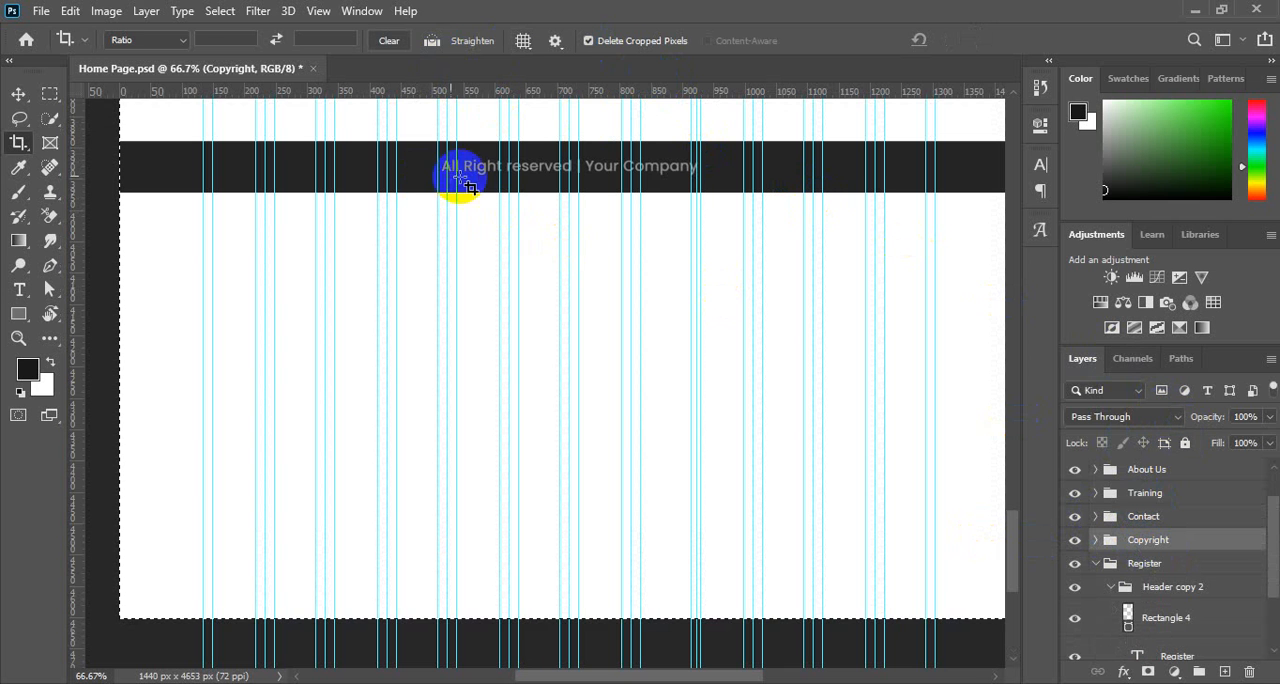
left_click(16, 95)
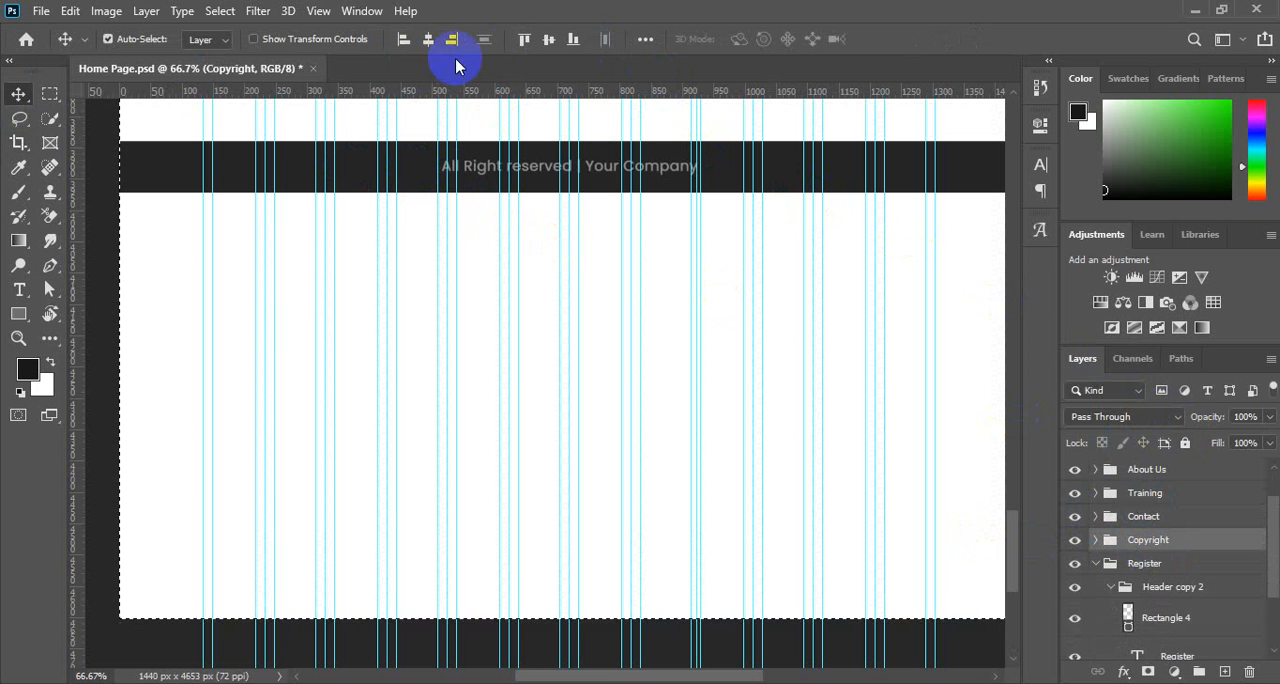
left_click(575, 40)
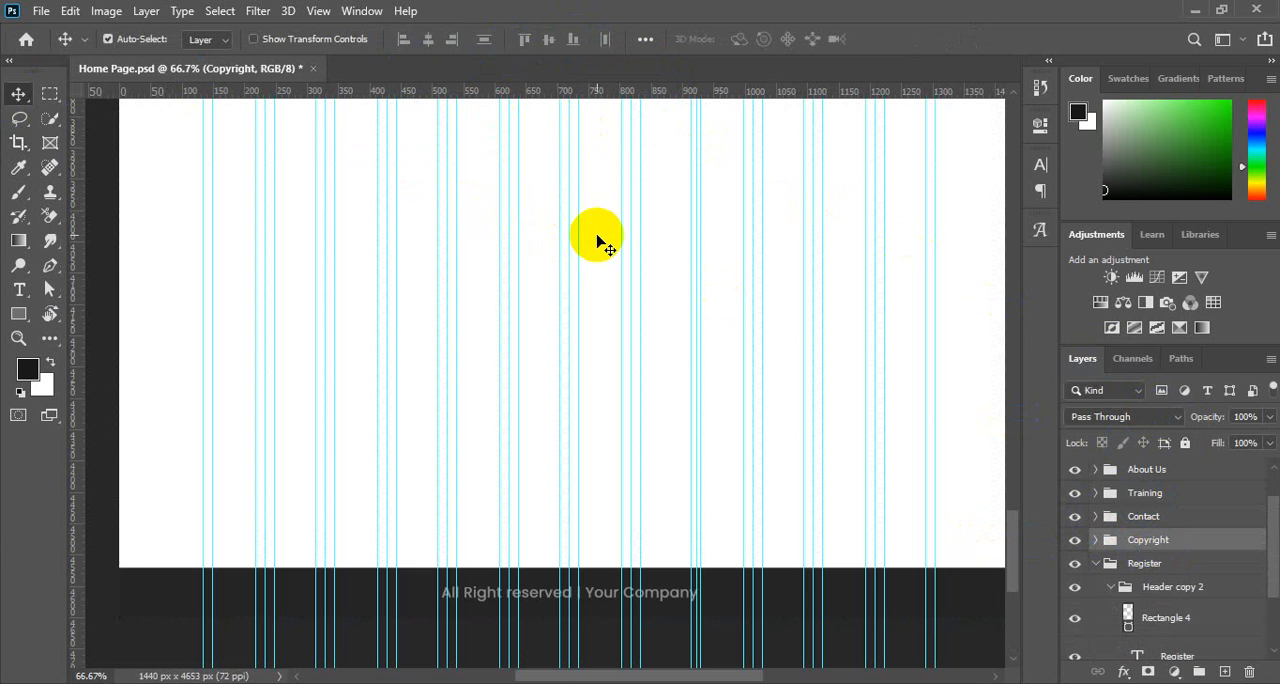
Stretch the blue Rectangle 7 background downward from its lower edge to about 127.7% of its height.
key("ctrl+minus")
key("ctrl+minus")
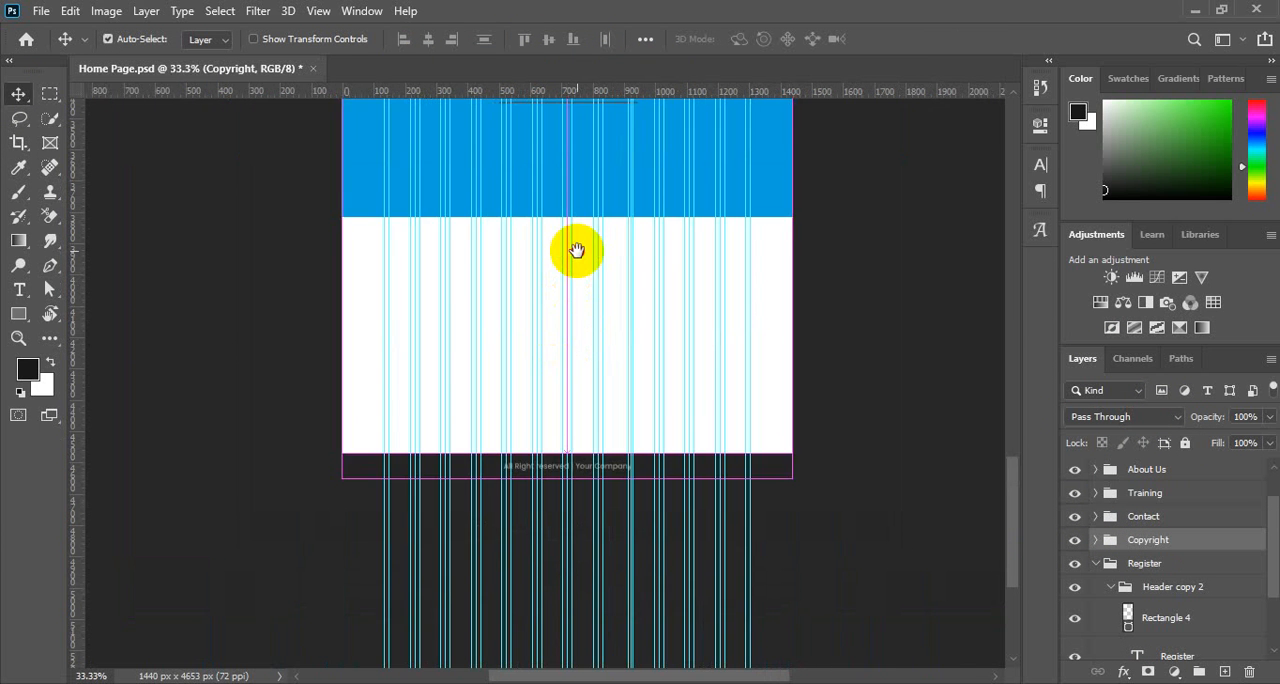
left_click(577, 251, "ctrl+alt")
left_click_drag(586, 203, 589, 372)
left_click_drag(525, 317, 615, 364)
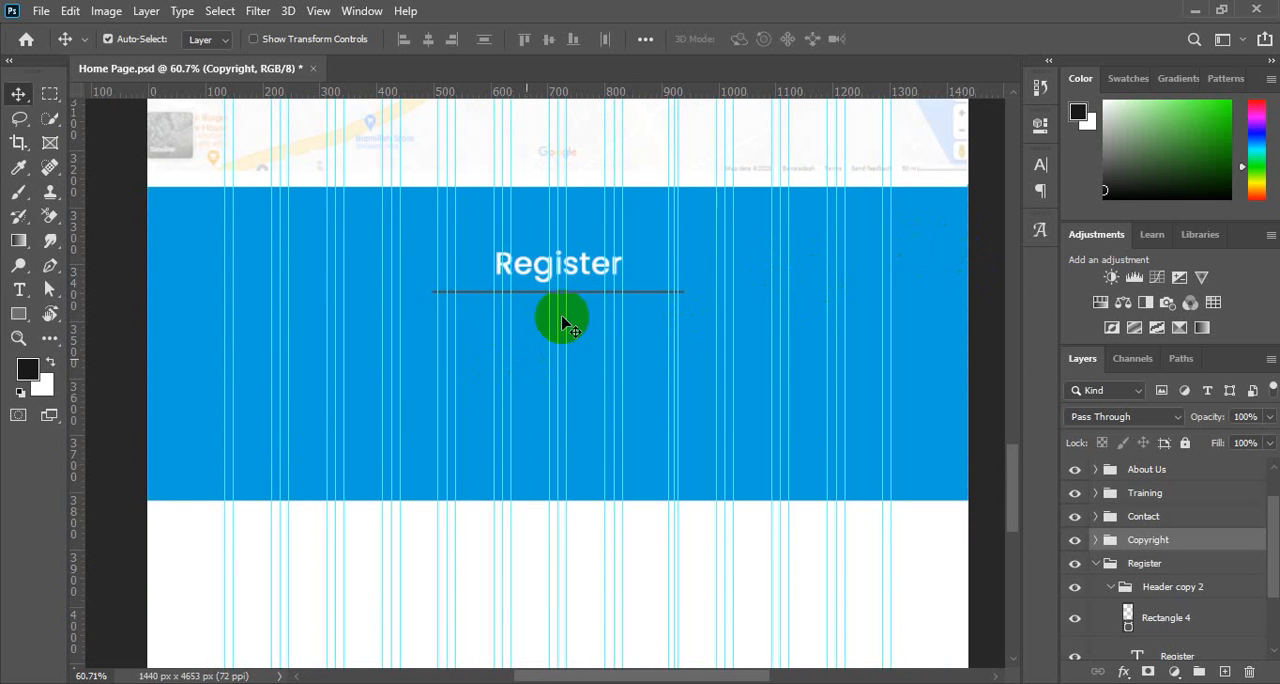
scroll(562, 320, "down", 2)
scroll(565, 315, "up", 2)
scroll(568, 311, "down", 3)
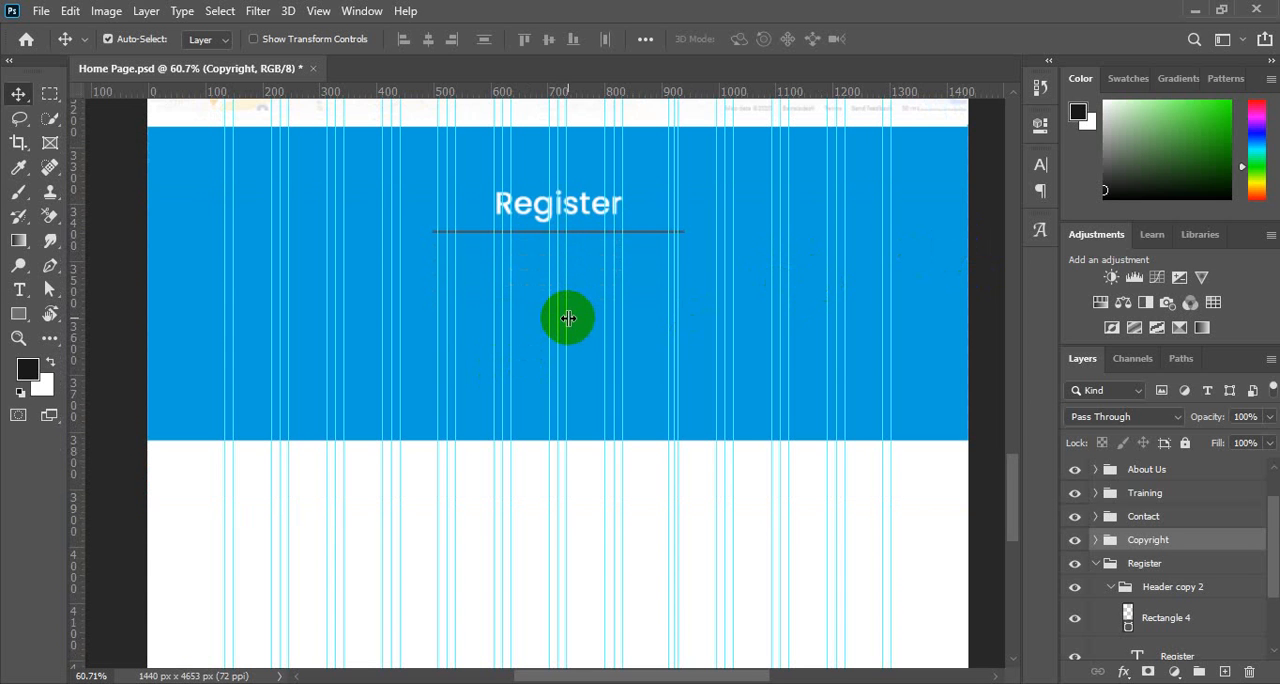
left_click(645, 370)
key("c")
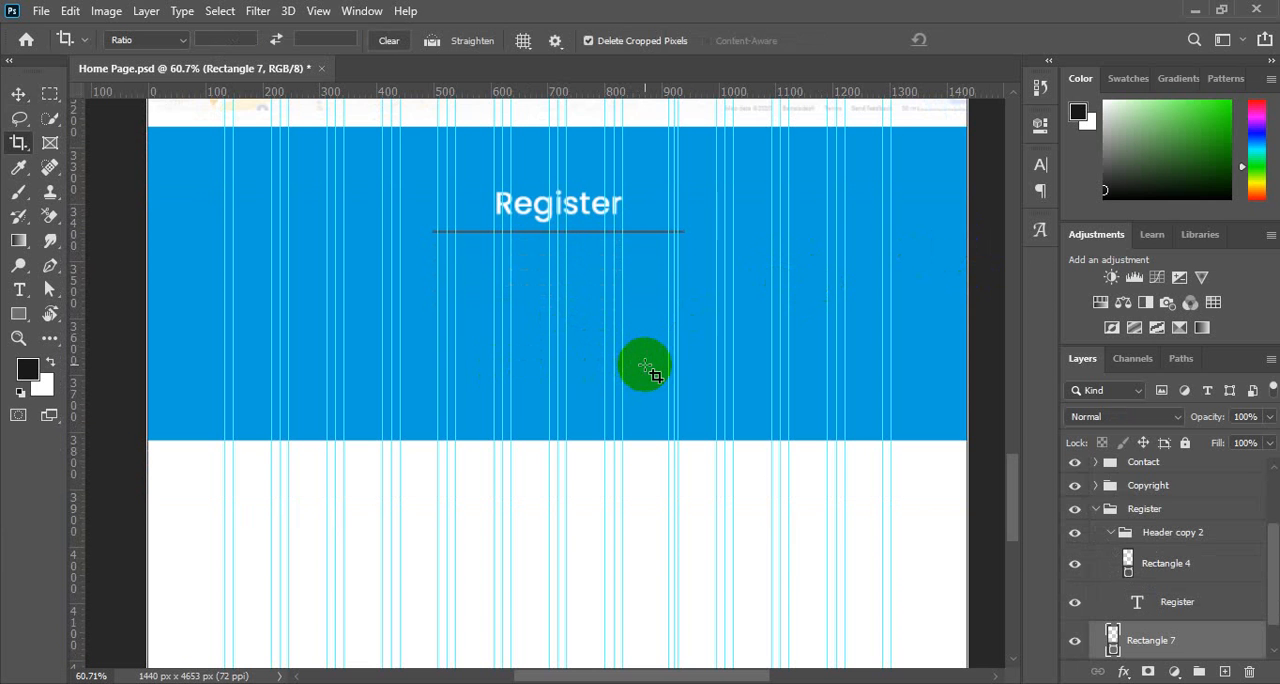
left_click(18, 95)
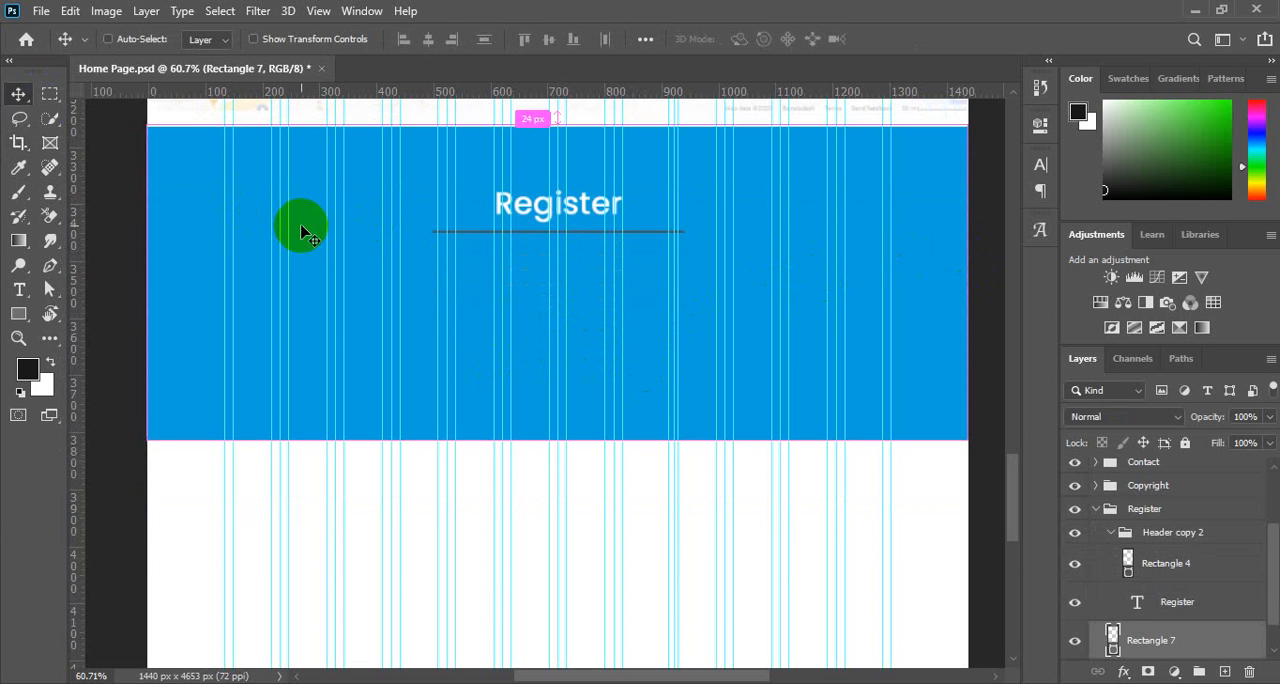
key("ctrl+t")
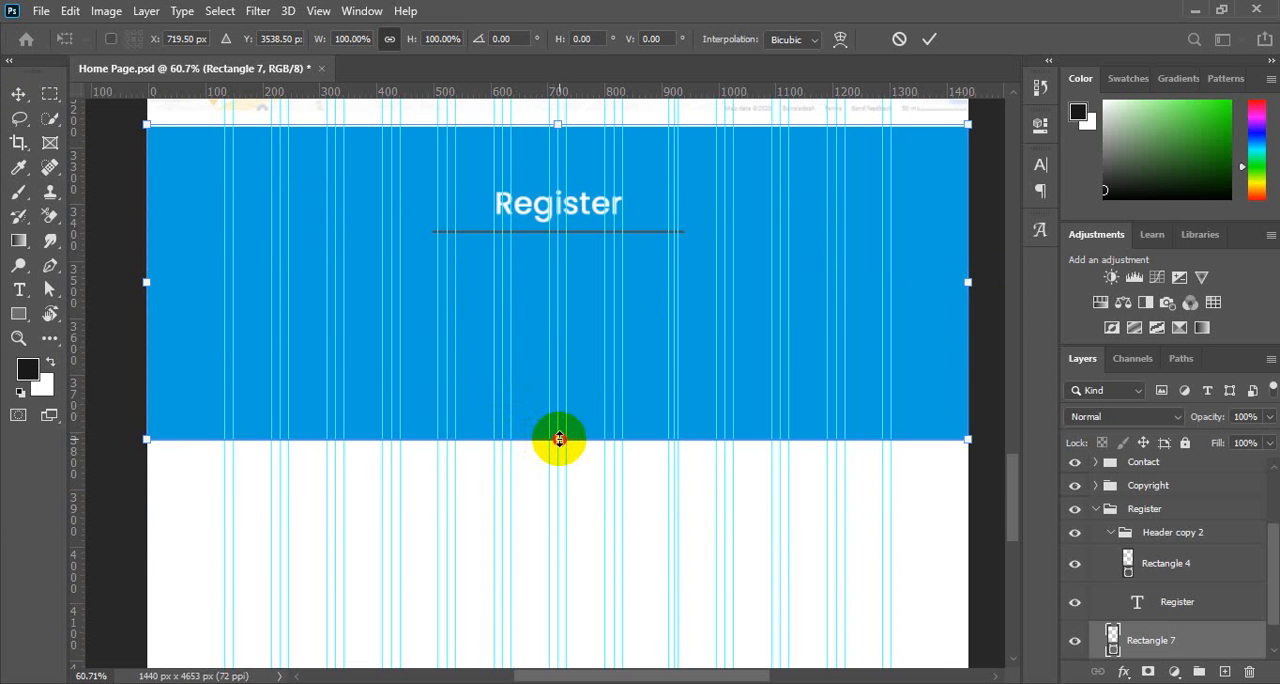
left_click_drag(559, 438, 563, 526)
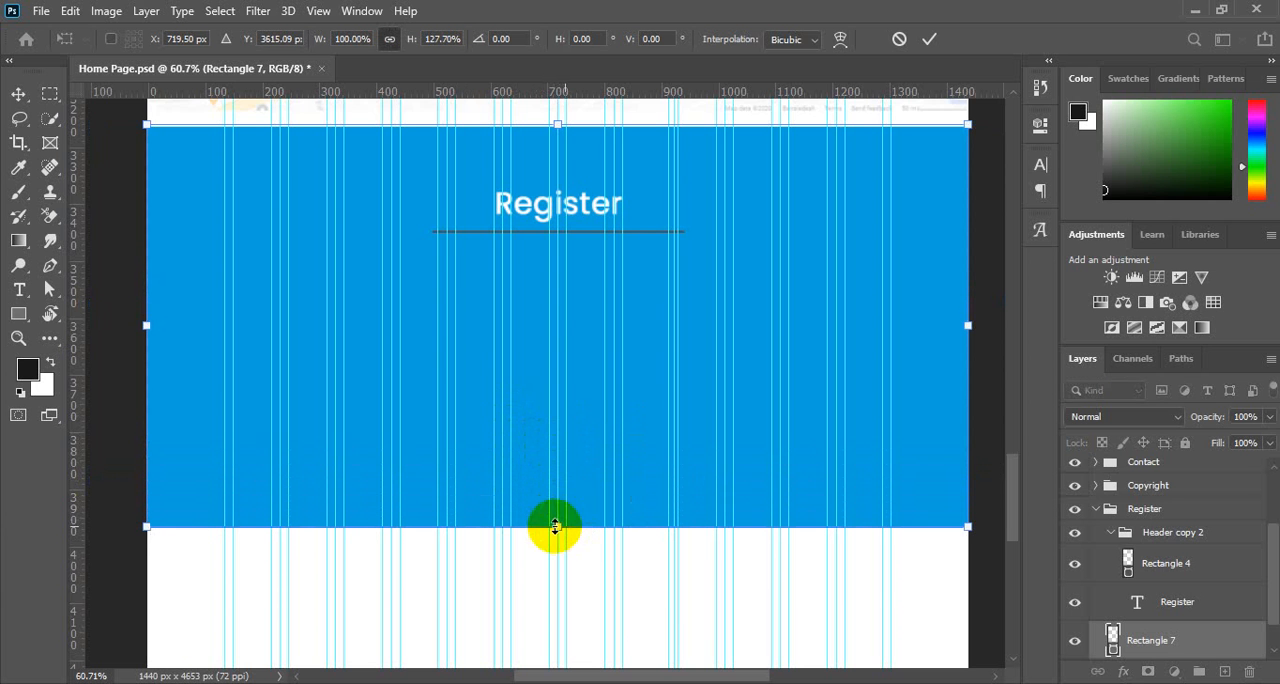
left_click(18, 94)
scroll(645, 362, "up", 3)
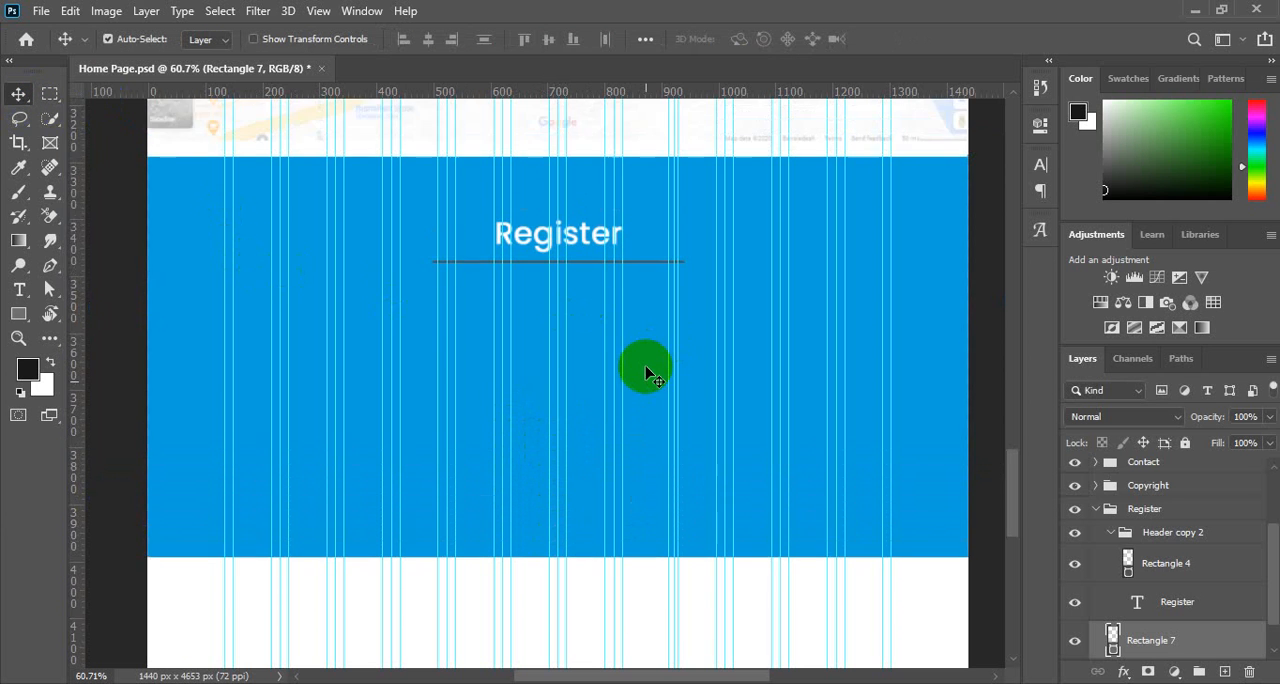
Recolour the Rectangle 4 underline below the Register heading to near-white #fffefe and deselect it.
left_click(634, 321)
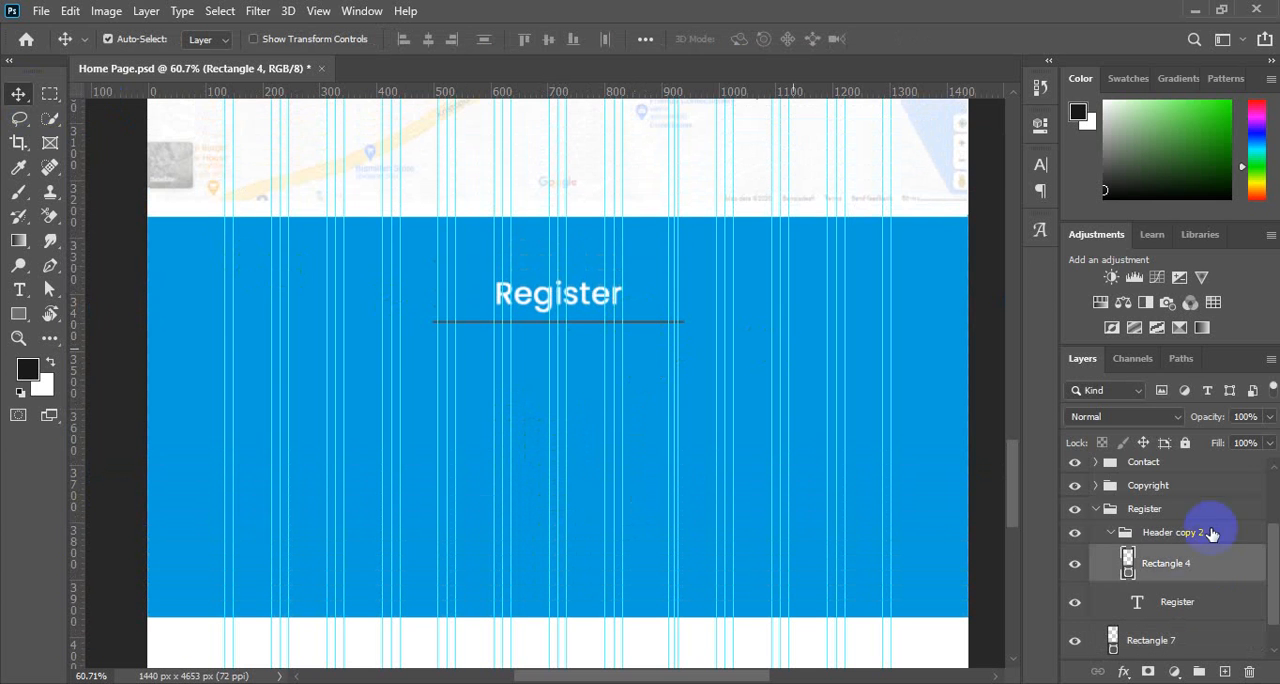
double_click(1130, 578)
left_click_drag(828, 251, 786, 206)
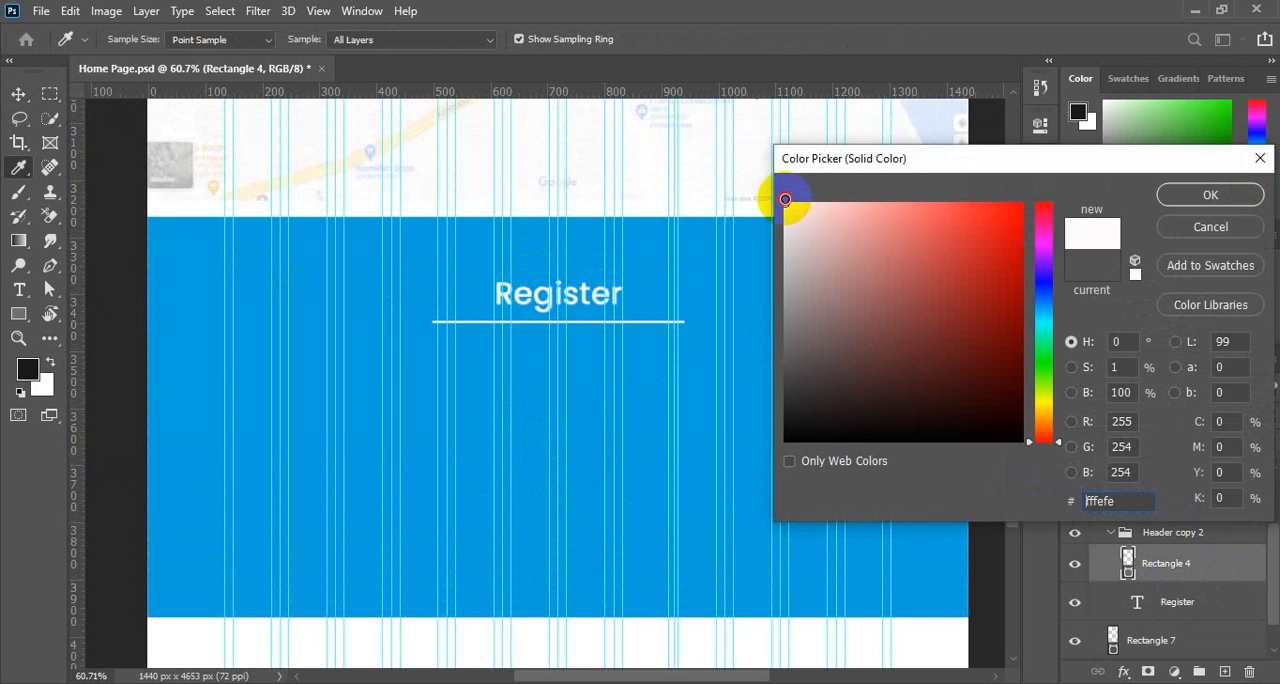
left_click(1205, 198)
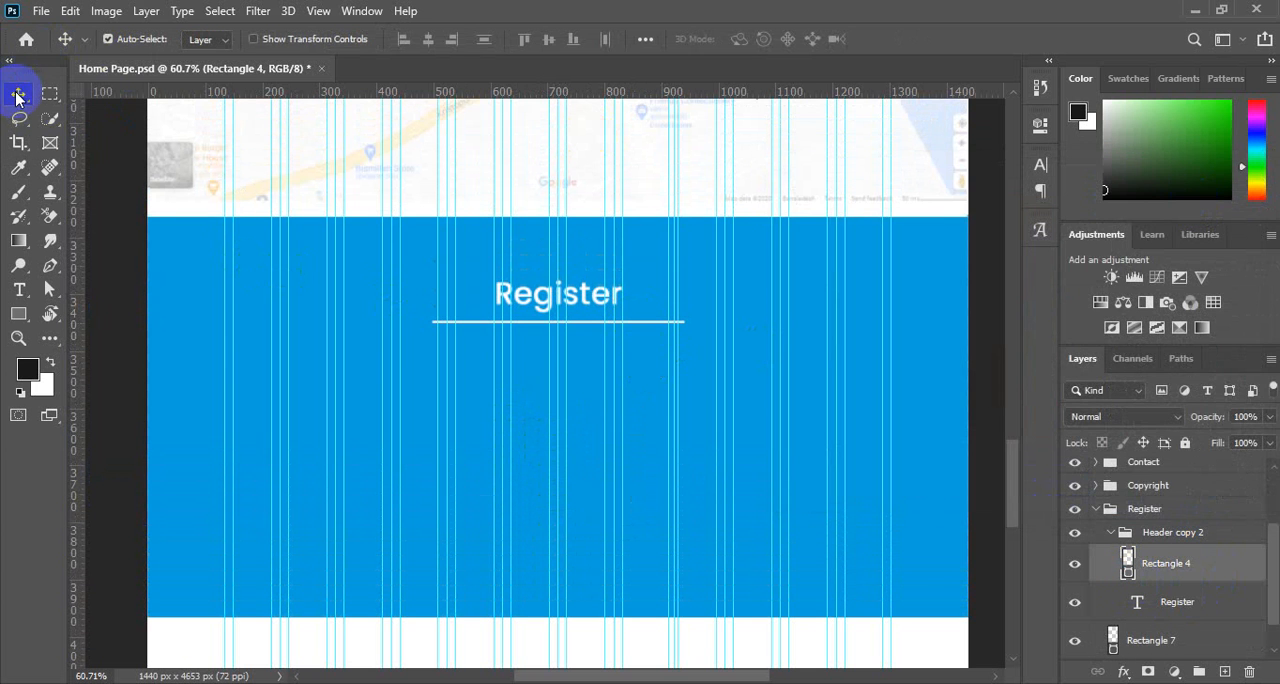
left_click(105, 250)
Collapse the Header copy 2 group and add a new empty layer directly above Rectangle 7 in the Register group.
scroll(700, 426, "down", 2)
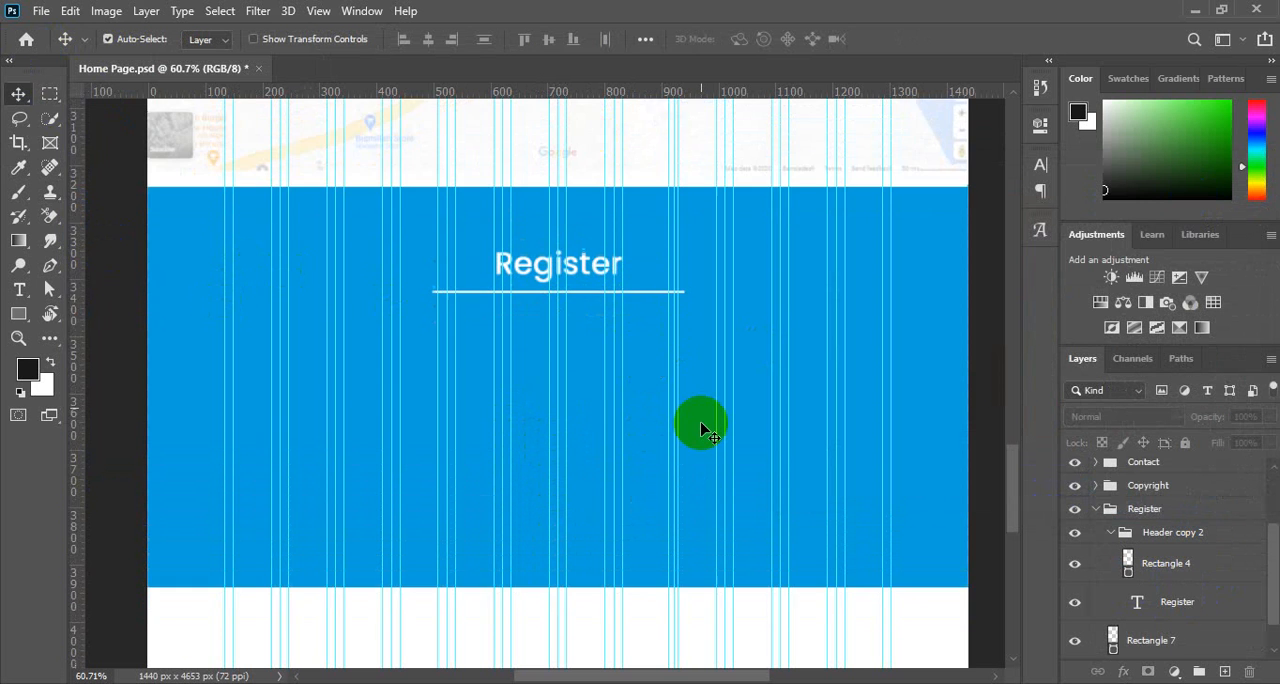
mouse_move(734, 350)
left_mouse_down()
mouse_move(686, 357)
mouse_move(720, 358)
left_mouse_up()
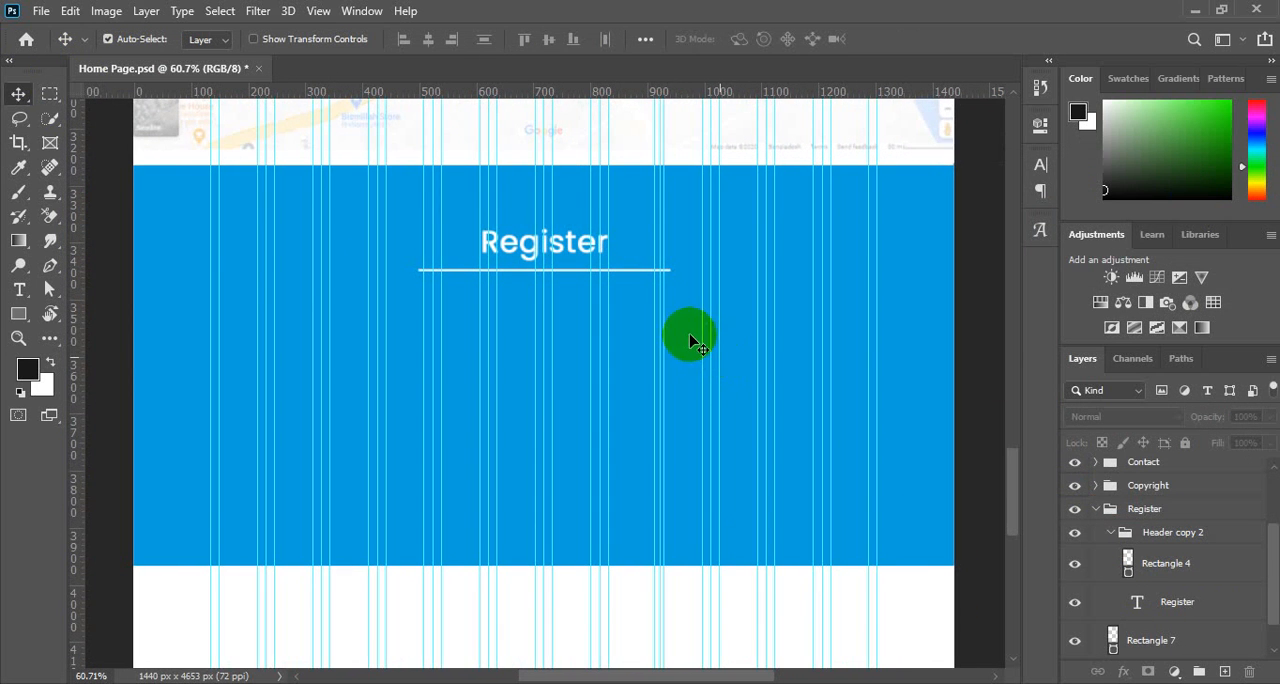
scroll(679, 350, "up", 5)
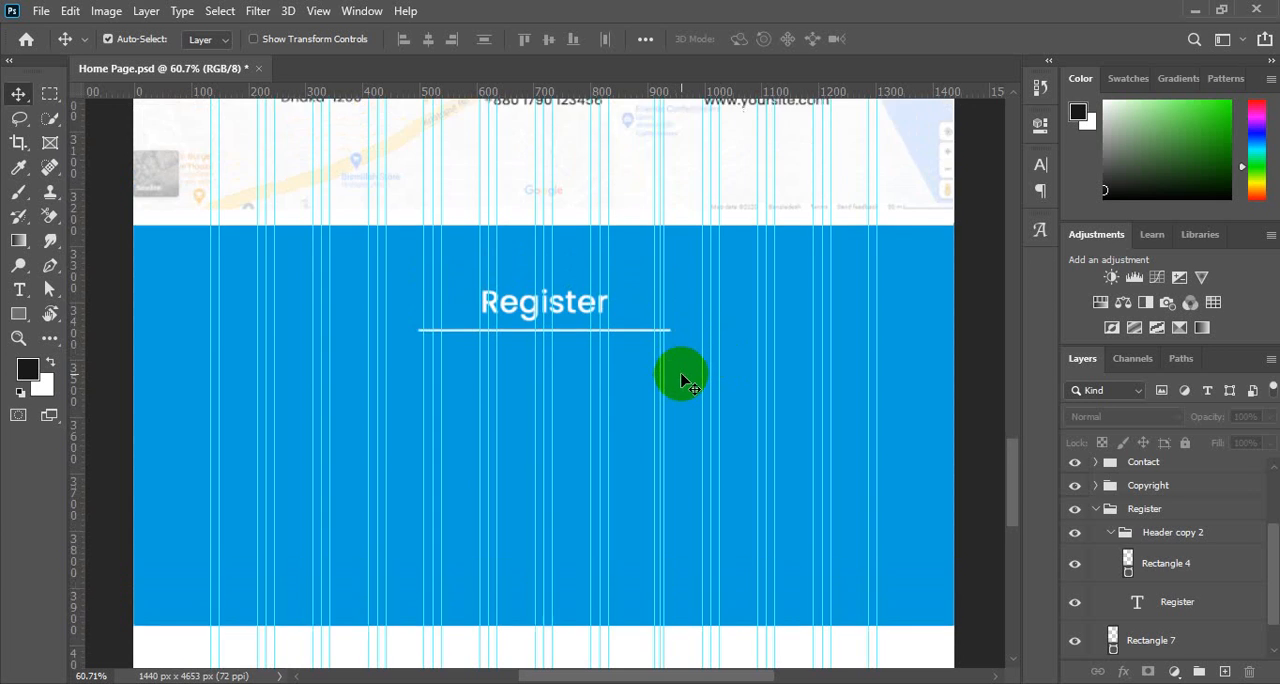
scroll(680, 375, "down", 5)
scroll(575, 410, "up", 1)
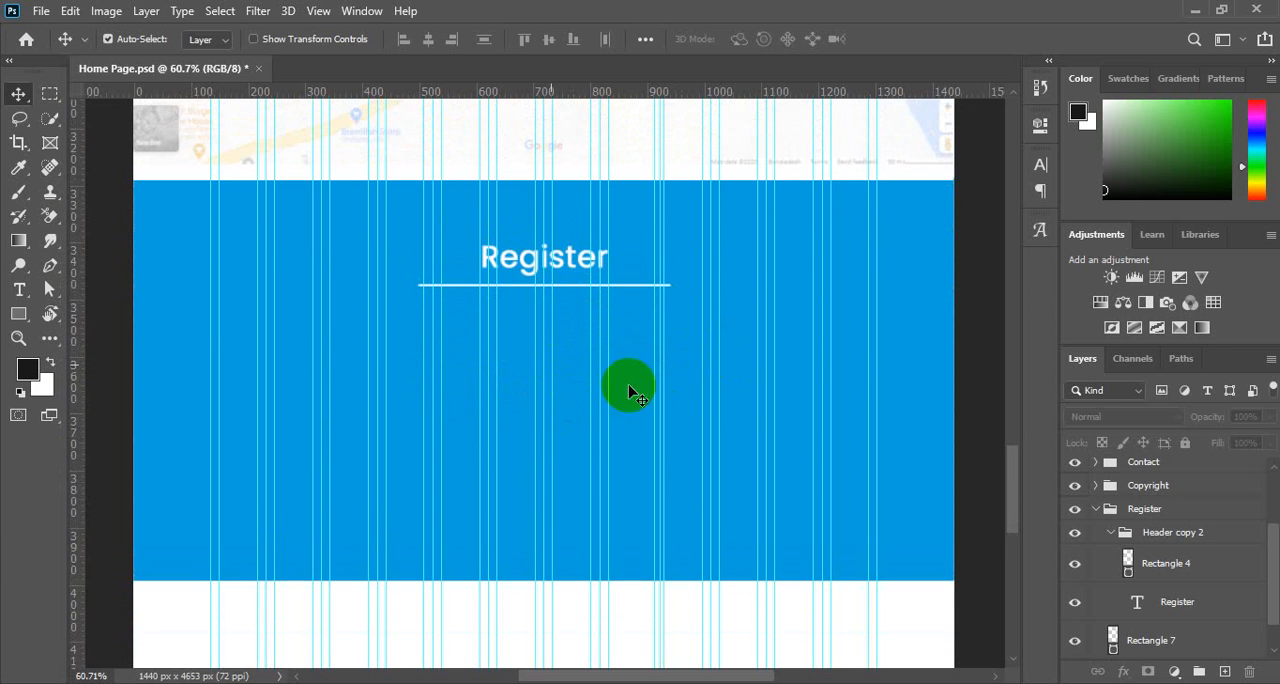
left_click(1112, 534)
left_click(1160, 574)
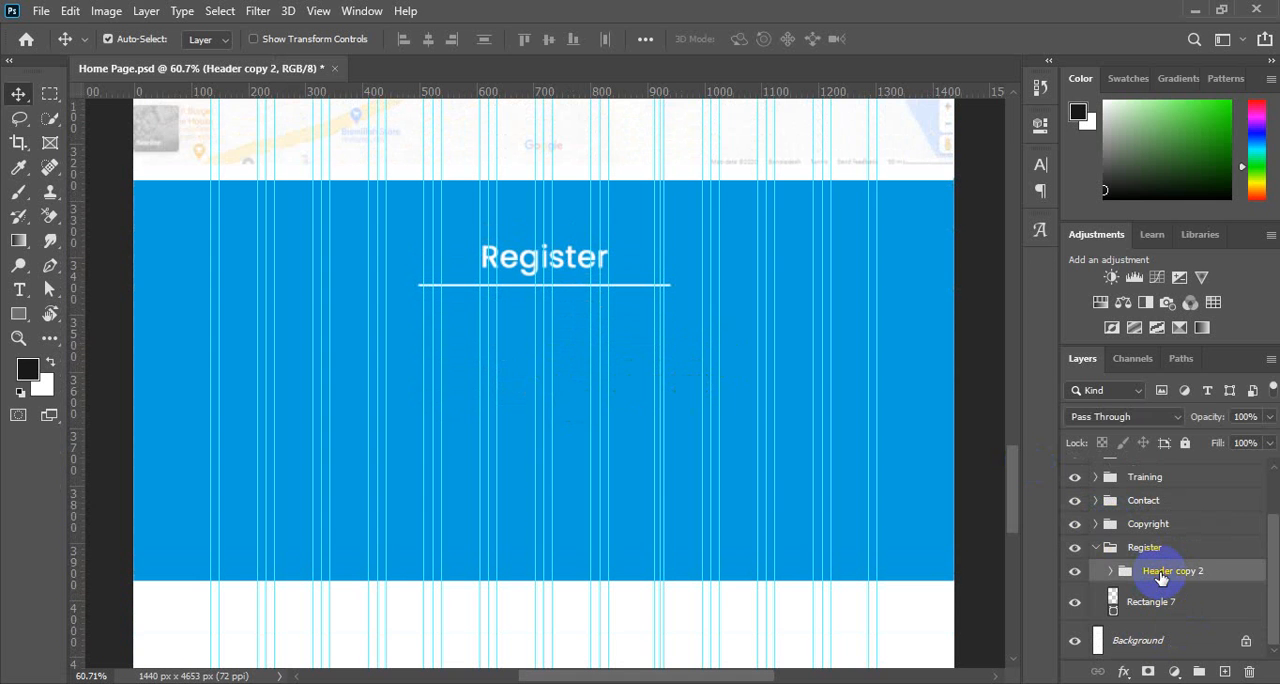
left_click(1150, 603)
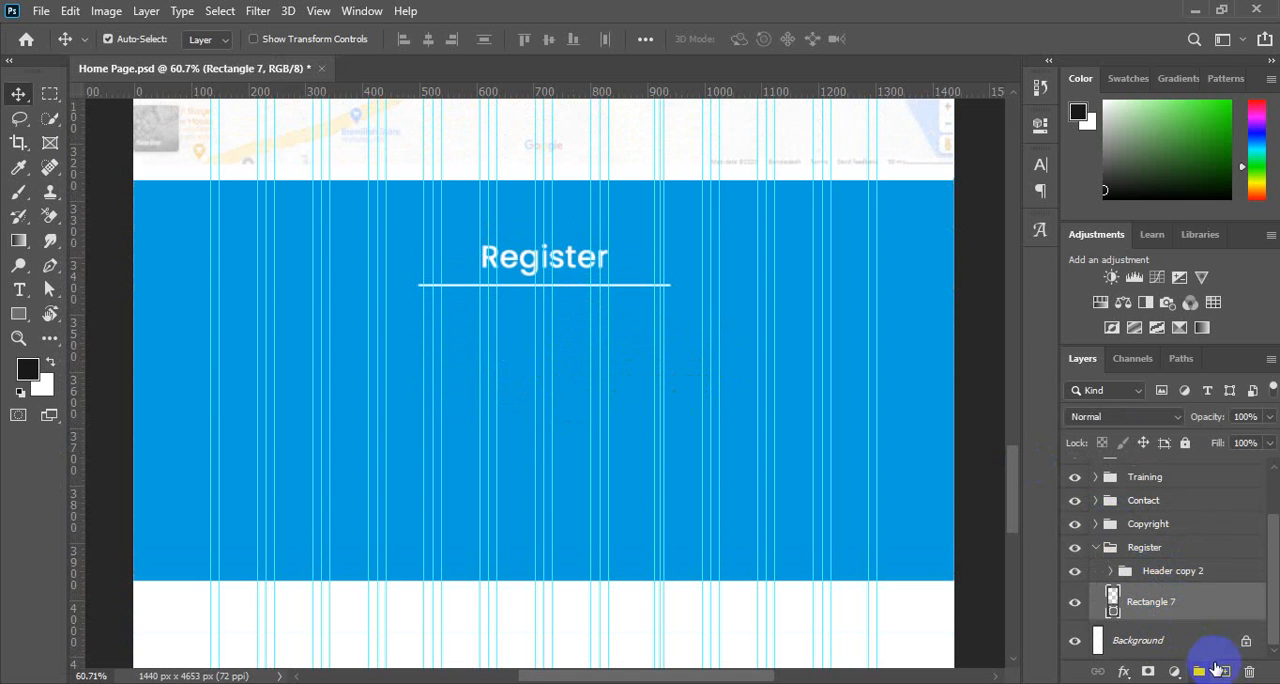
left_click(1227, 673)
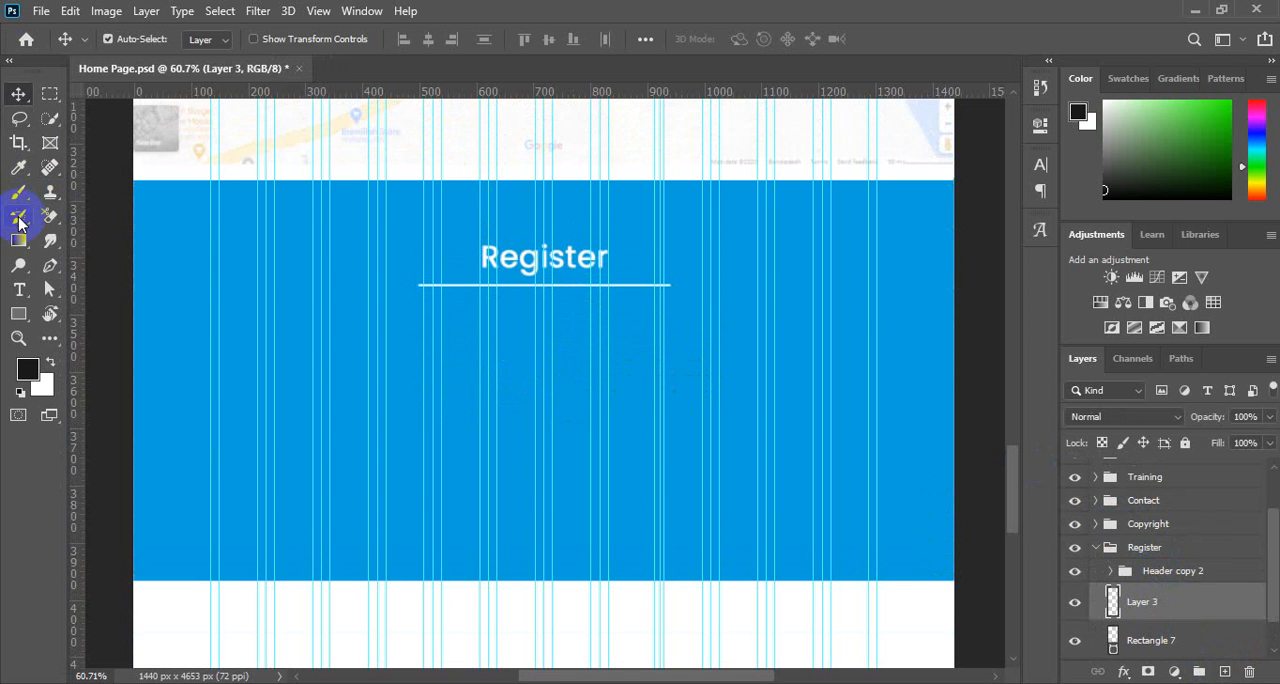
Draw a wide, centred paragraph text box with Lorem ipsum placeholder text below the Register underline.
left_click(19, 289)
left_click(395, 361)
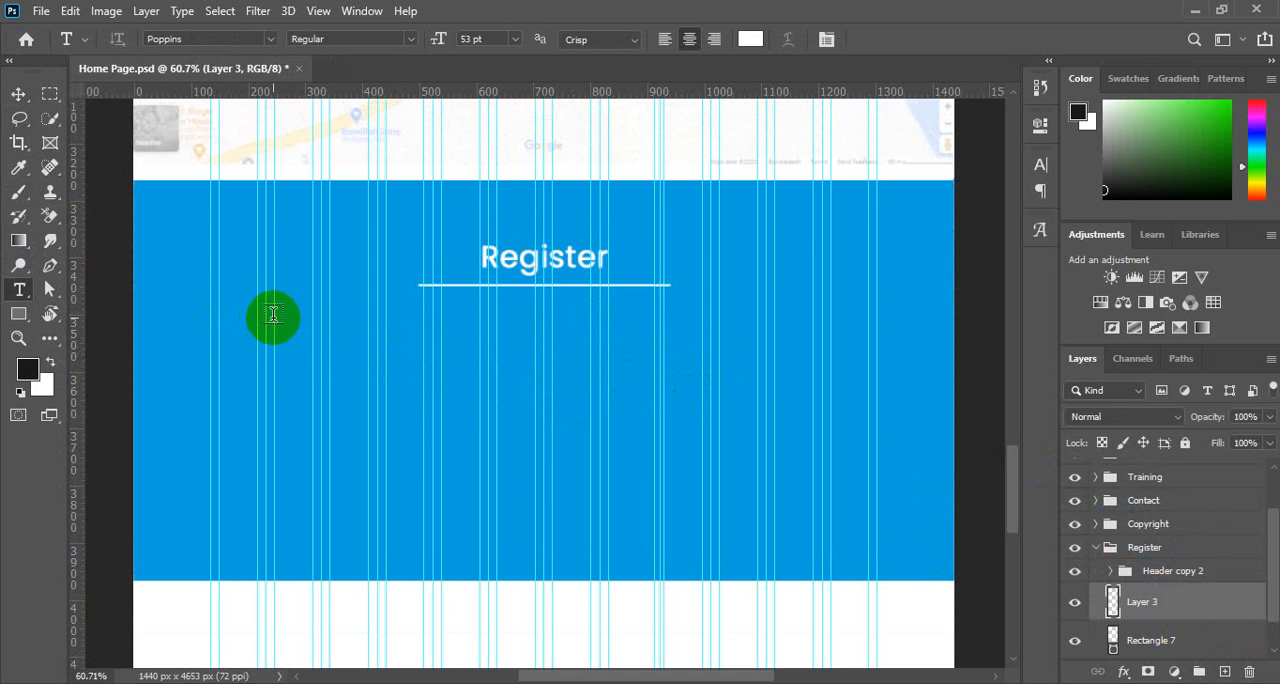
left_click_drag(274, 316, 811, 370)
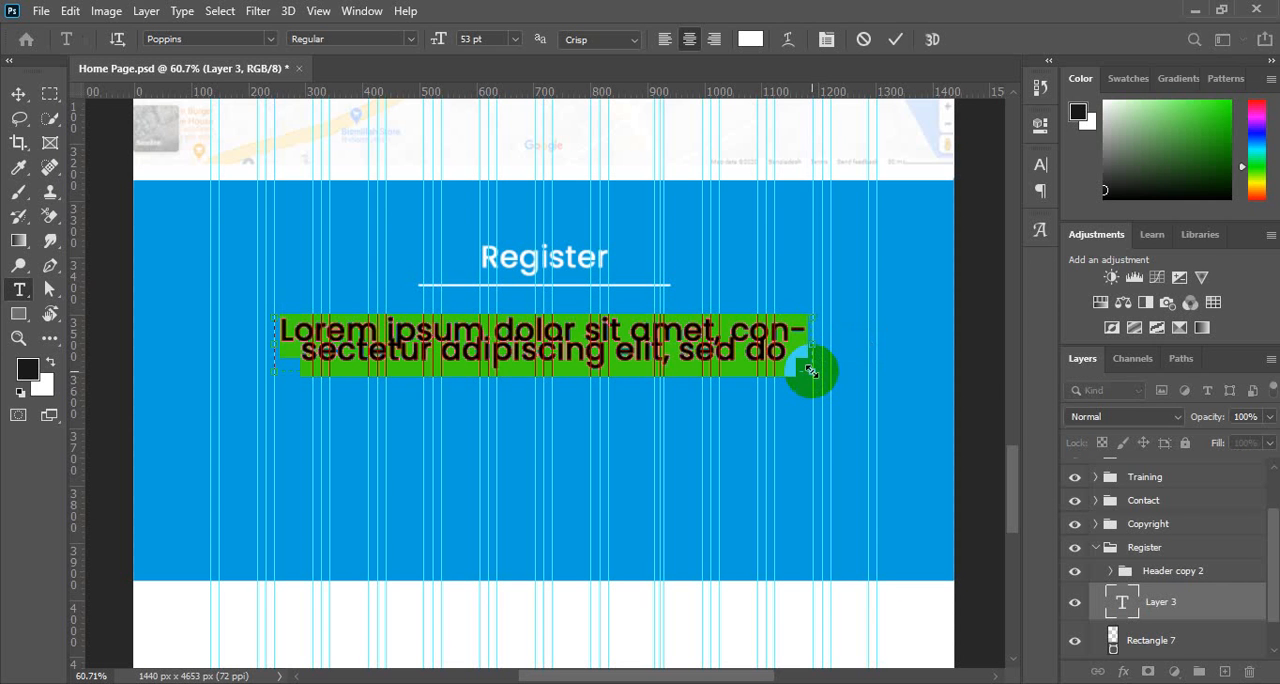
Set the font size of the Lorem ipsum paragraph to 20 pt.
left_click(1040, 164)
left_click(869, 213)
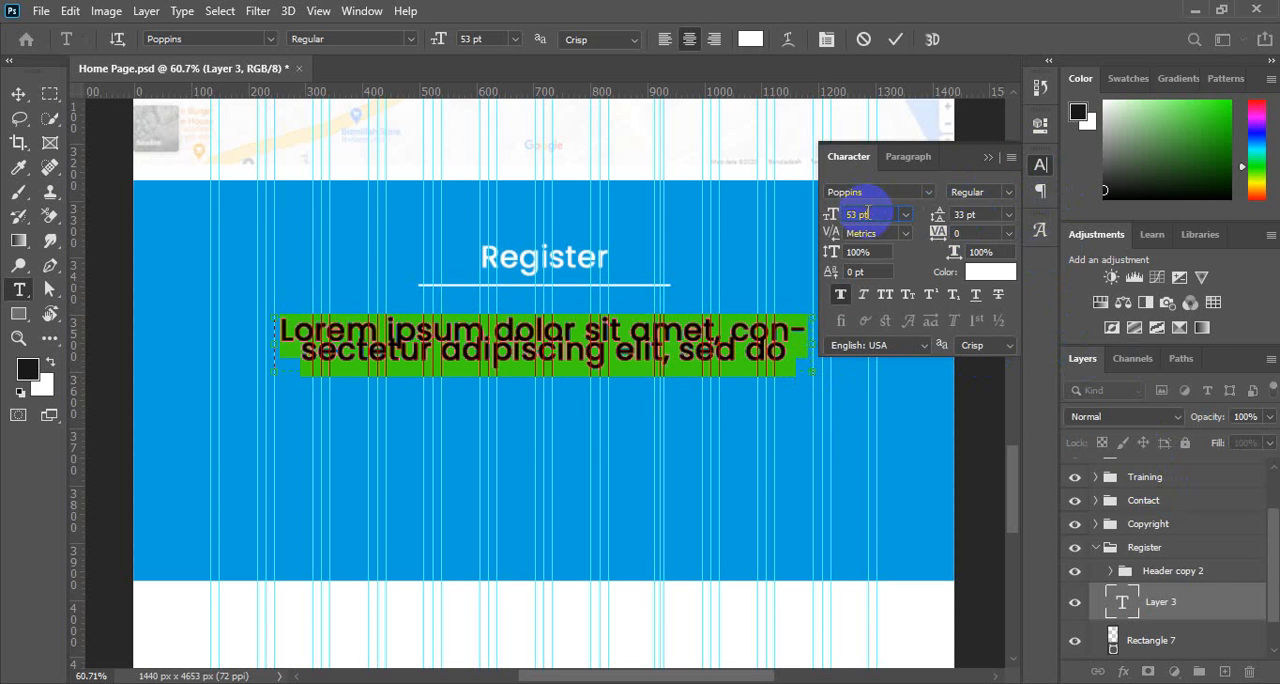
scroll(869, 213, "down", 4)
scroll(869, 213, "down", 20)
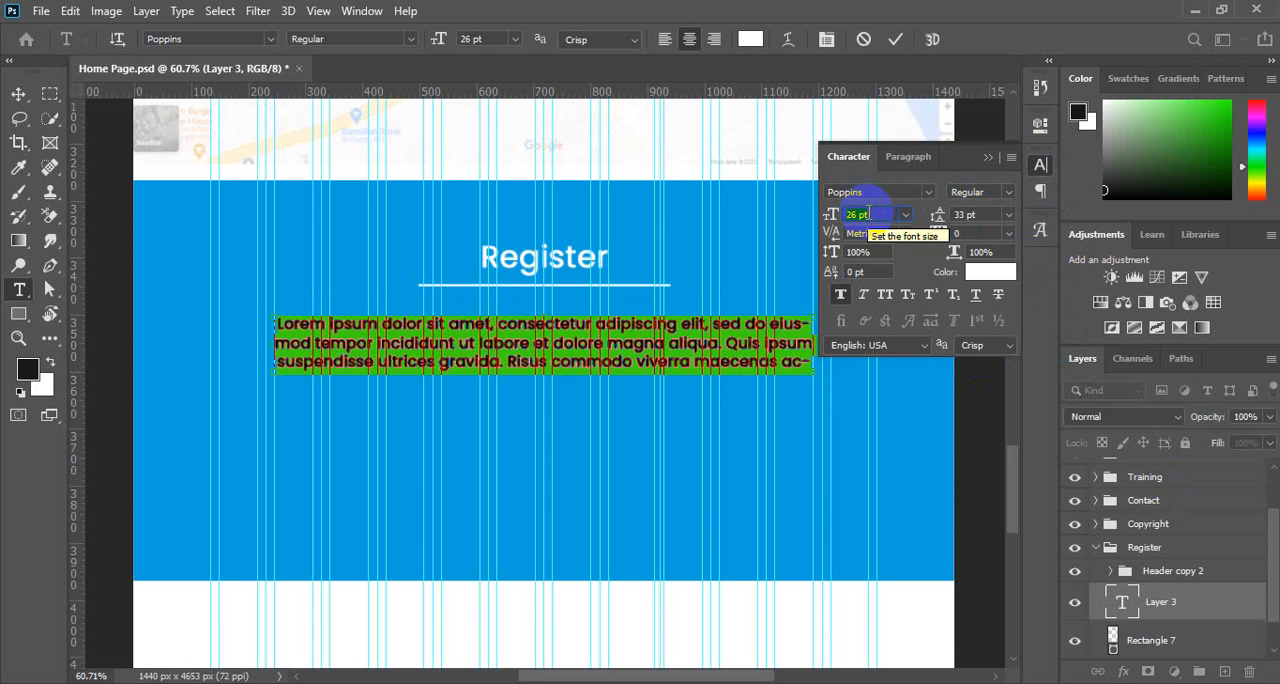
scroll(869, 213, "down", 4)
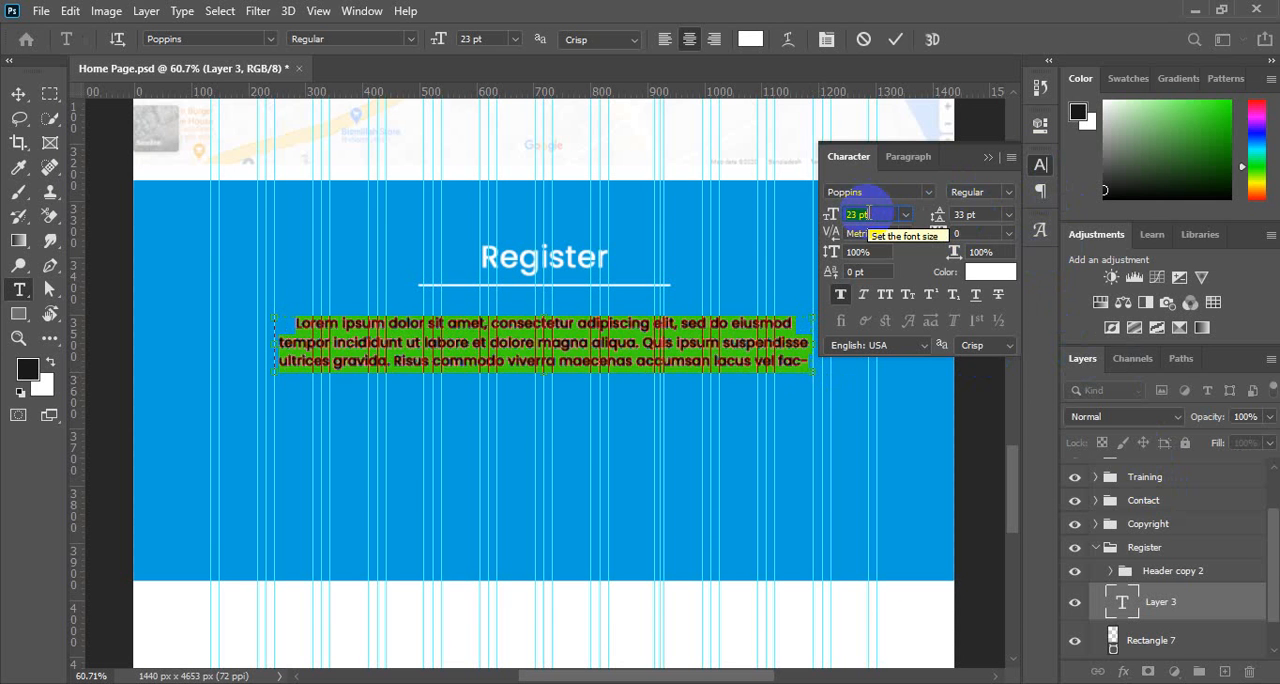
scroll(869, 213, "down", 2)
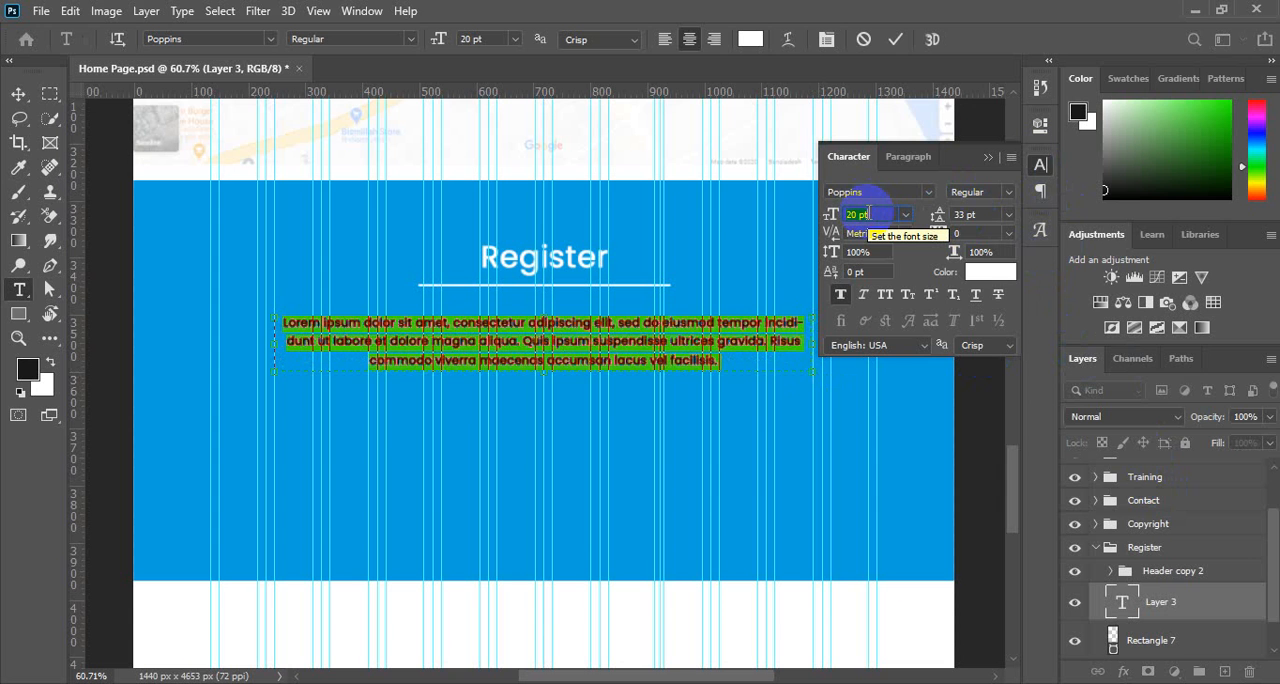
Change the Lorem ipsum paragraph's font style to Poppins Light and commit the text.
left_click(1009, 194)
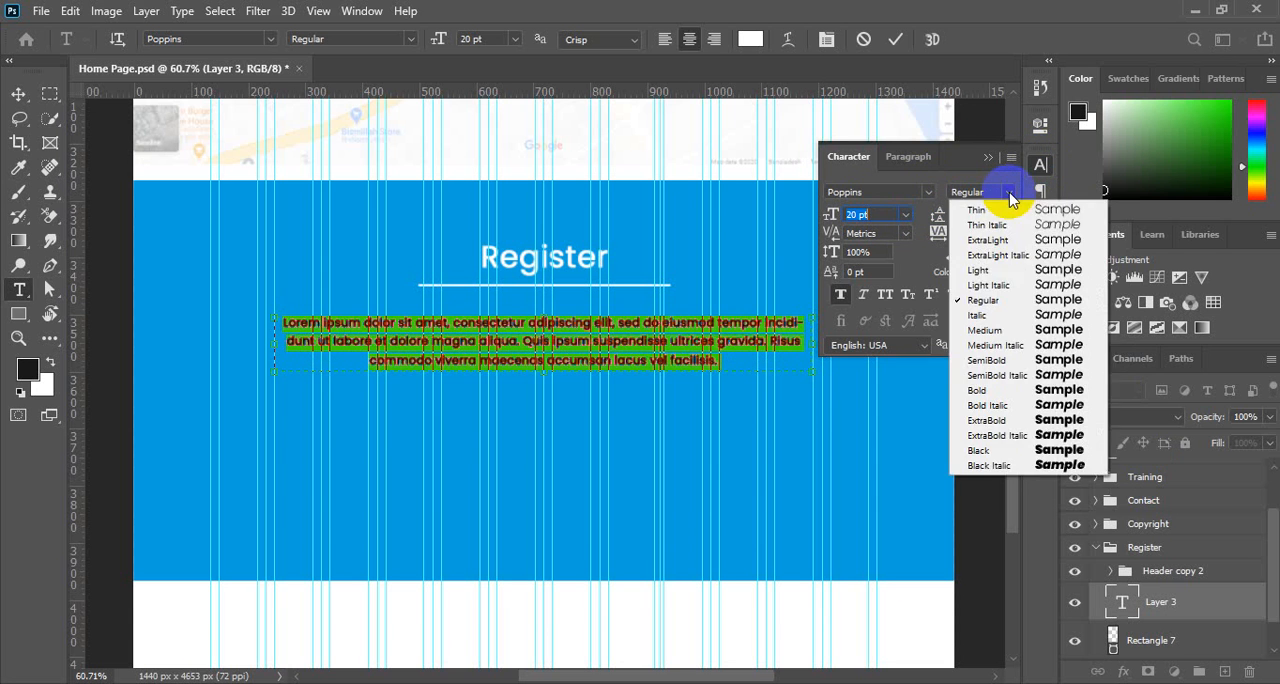
left_click(985, 271)
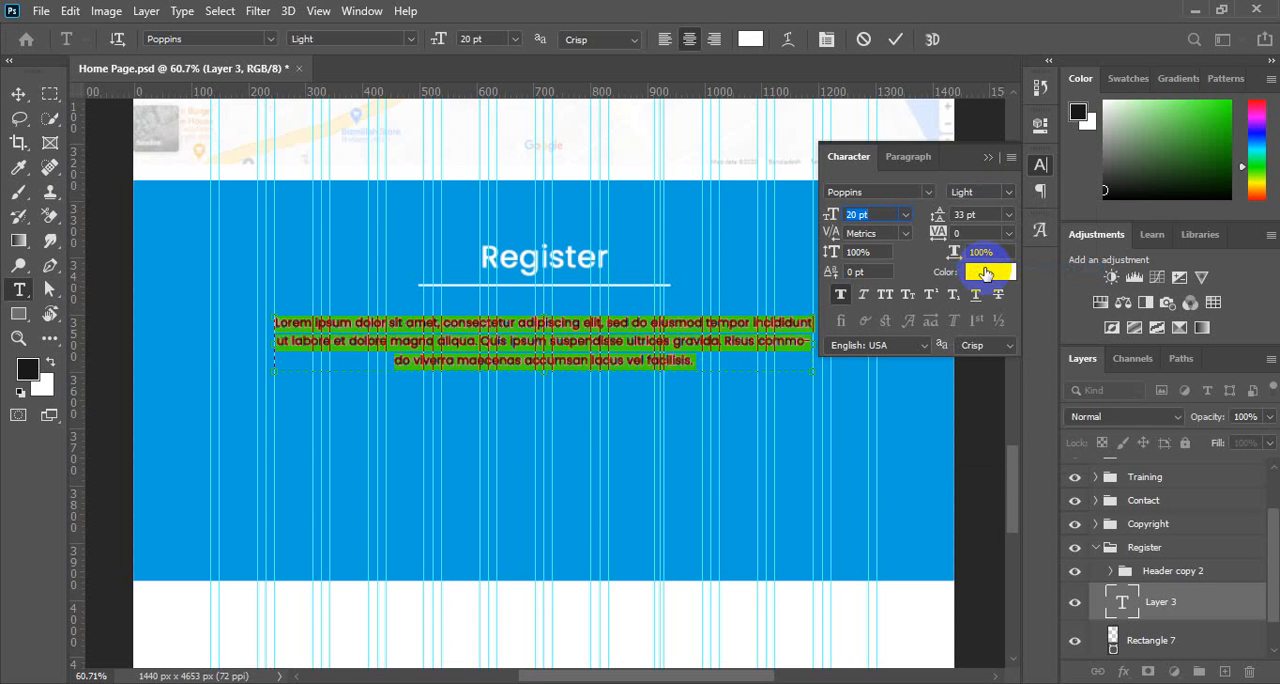
left_click(1040, 167)
left_click(19, 93)
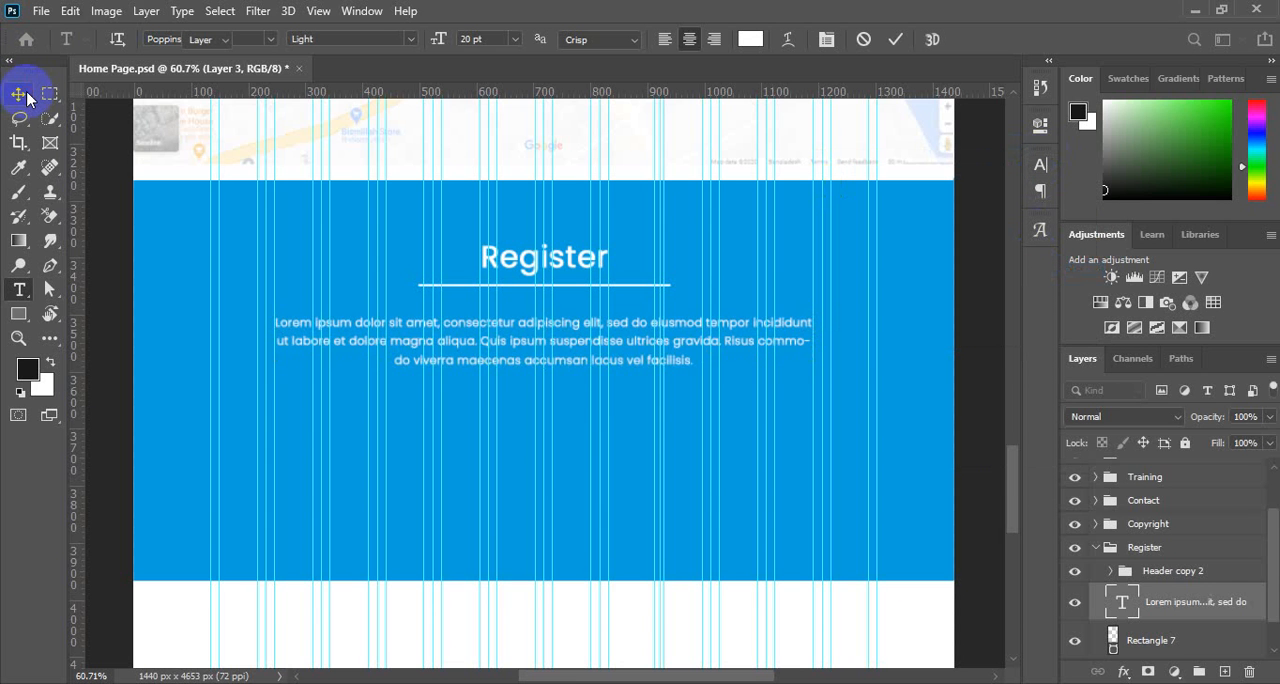
Stretch the blue Rectangle 7 background downward from its lower edge to about 129.4% of its height and deselect it.
scroll(620, 494, "up", 2)
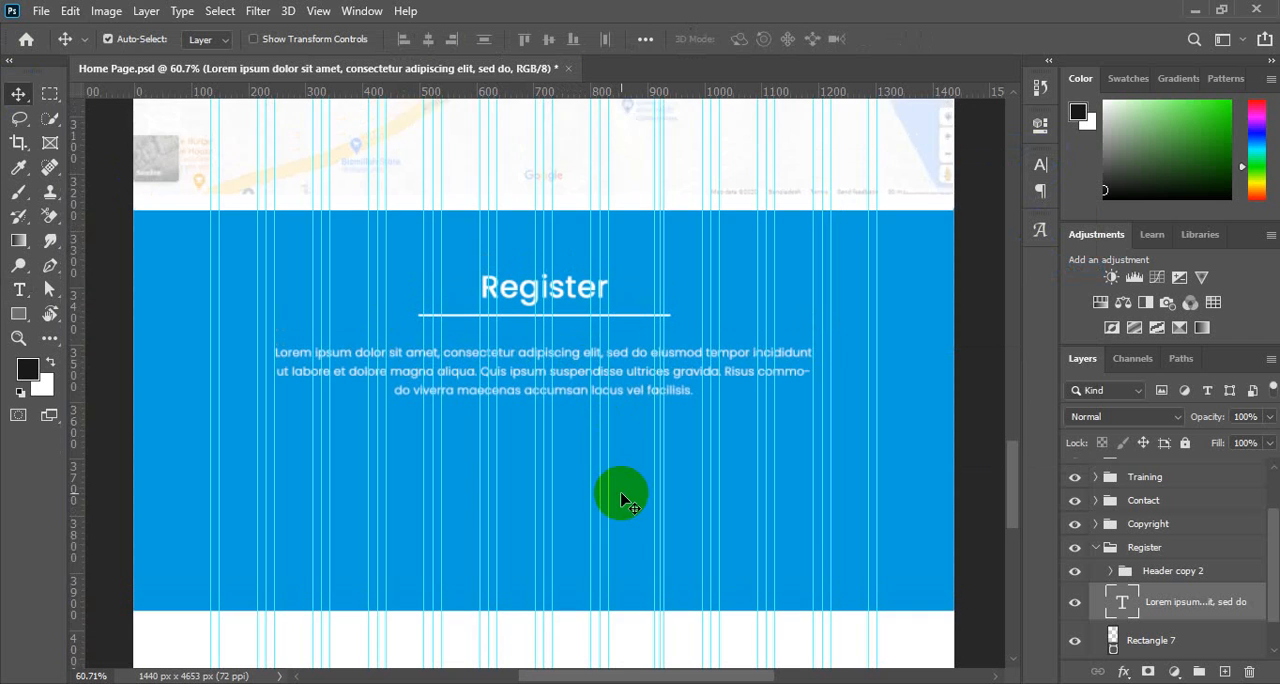
scroll(621, 500, "down", 3)
scroll(620, 500, "down", 5)
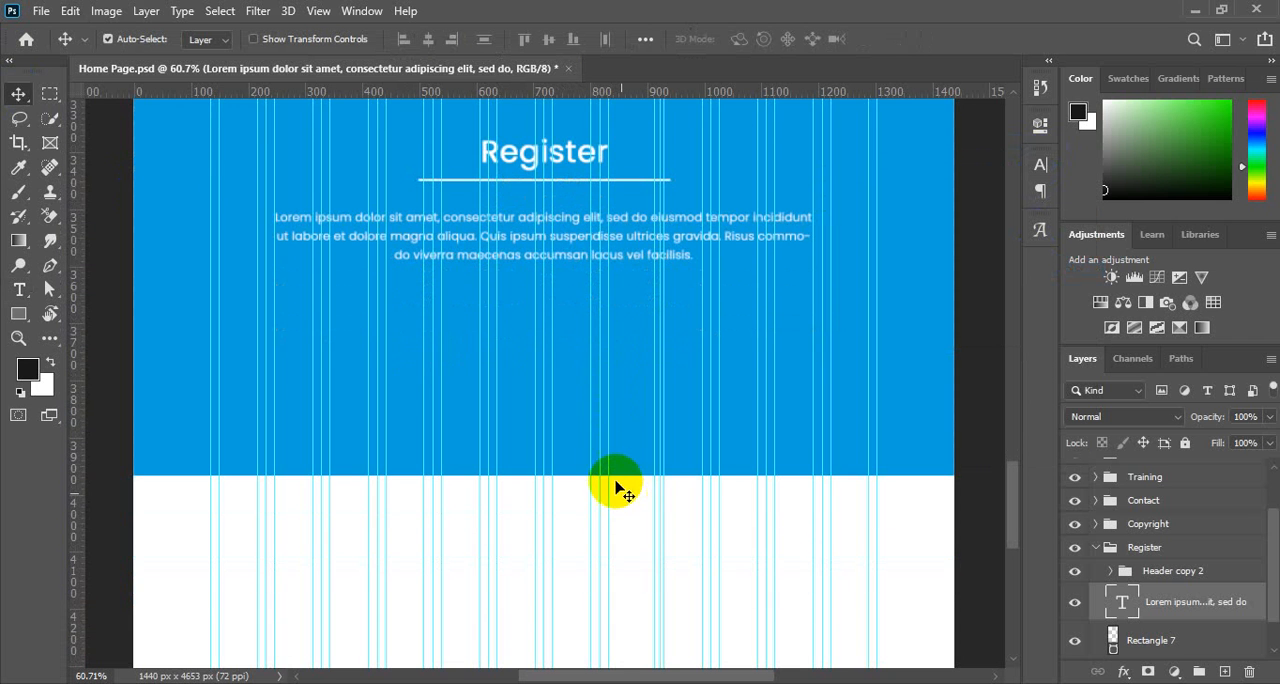
scroll(611, 439, "down", 3)
left_click(620, 392)
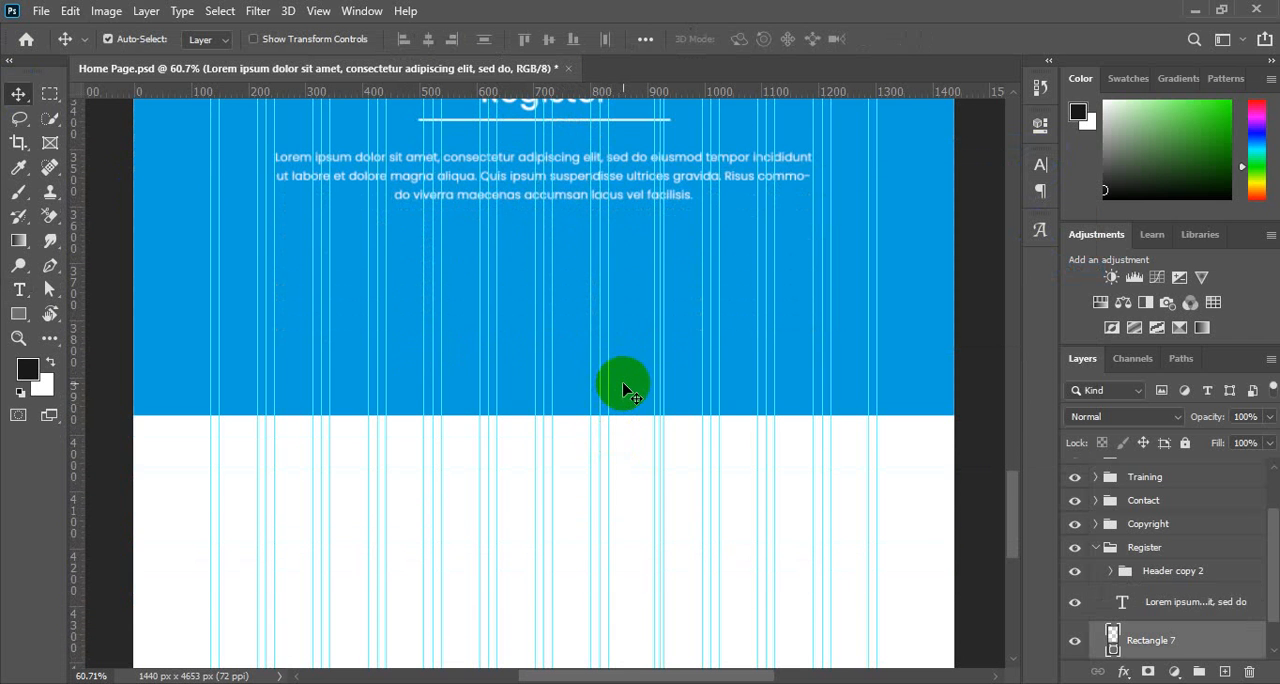
key("ctrl+t")
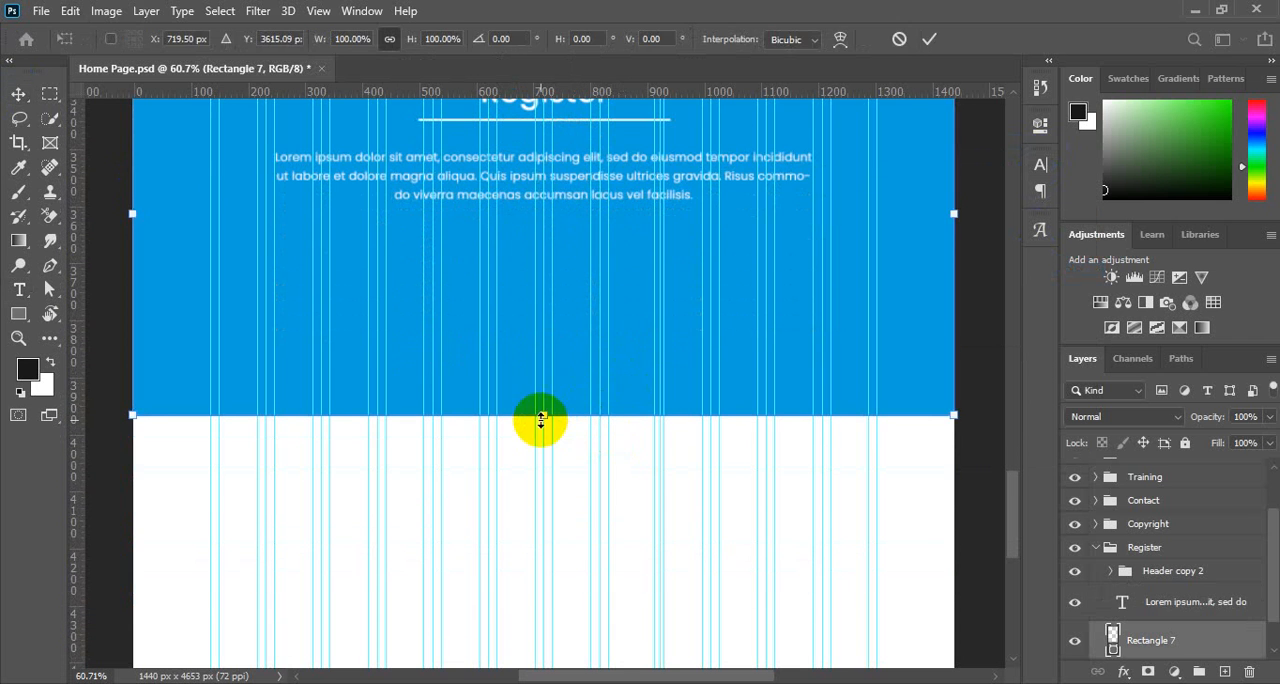
left_click_drag(543, 416, 537, 533)
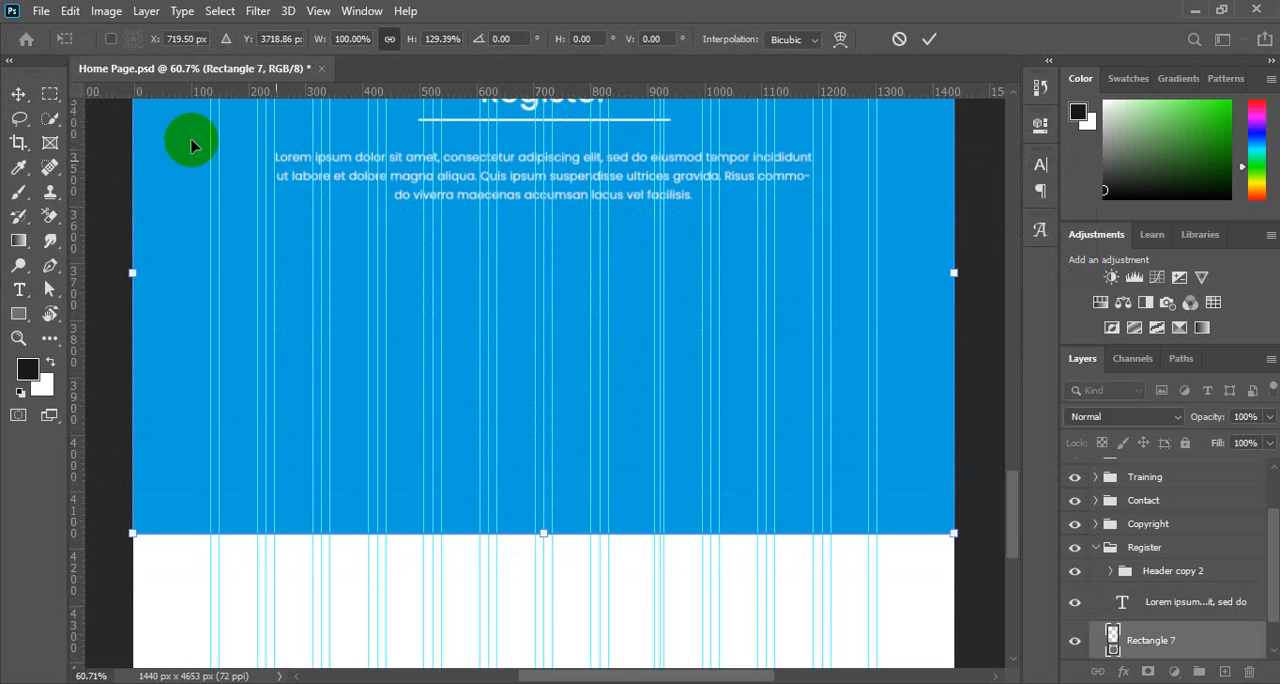
left_click(17, 93)
left_click(106, 249)
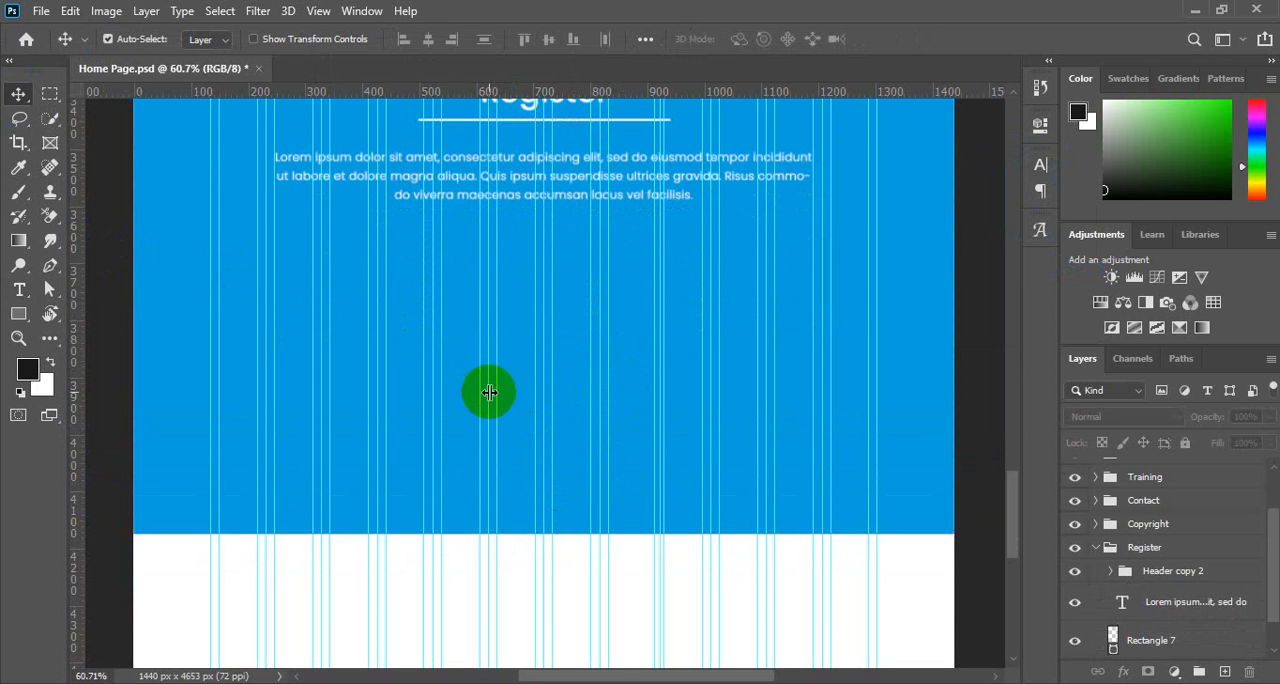
Look over the Register section's empty blue area and the Contact section above it, and review the Register group's layers.
scroll(489, 392, "up", 5)
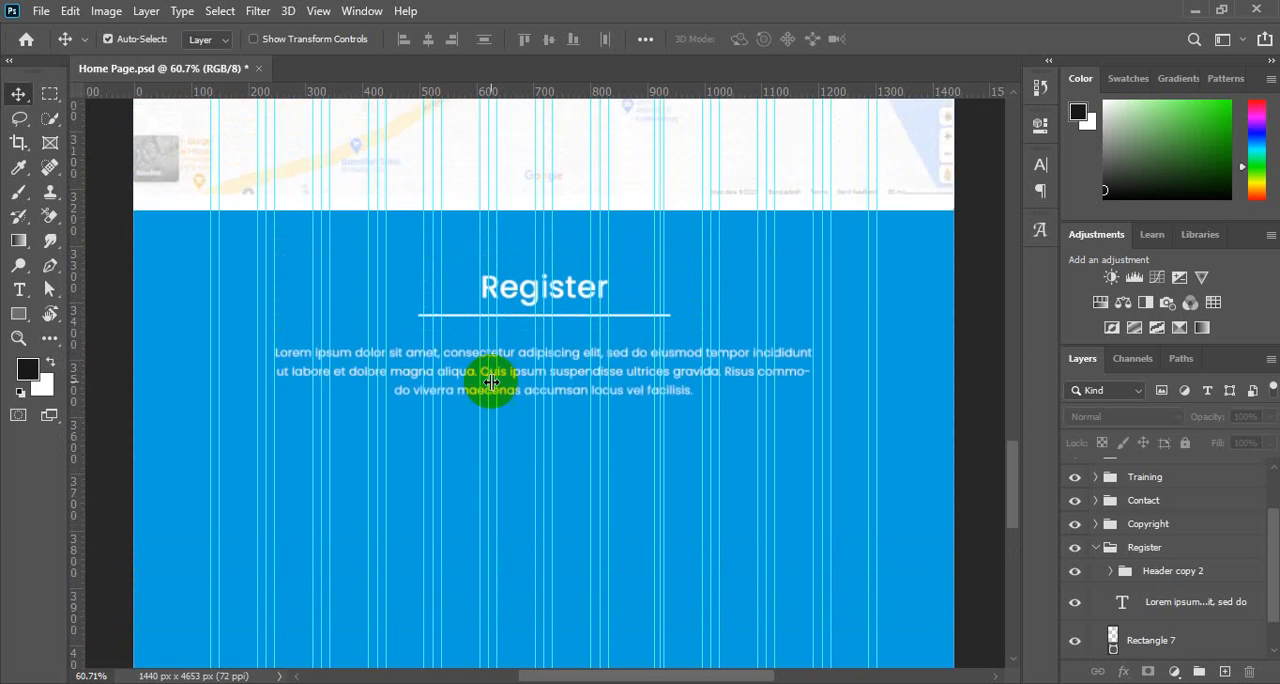
scroll(491, 381, "down", 5)
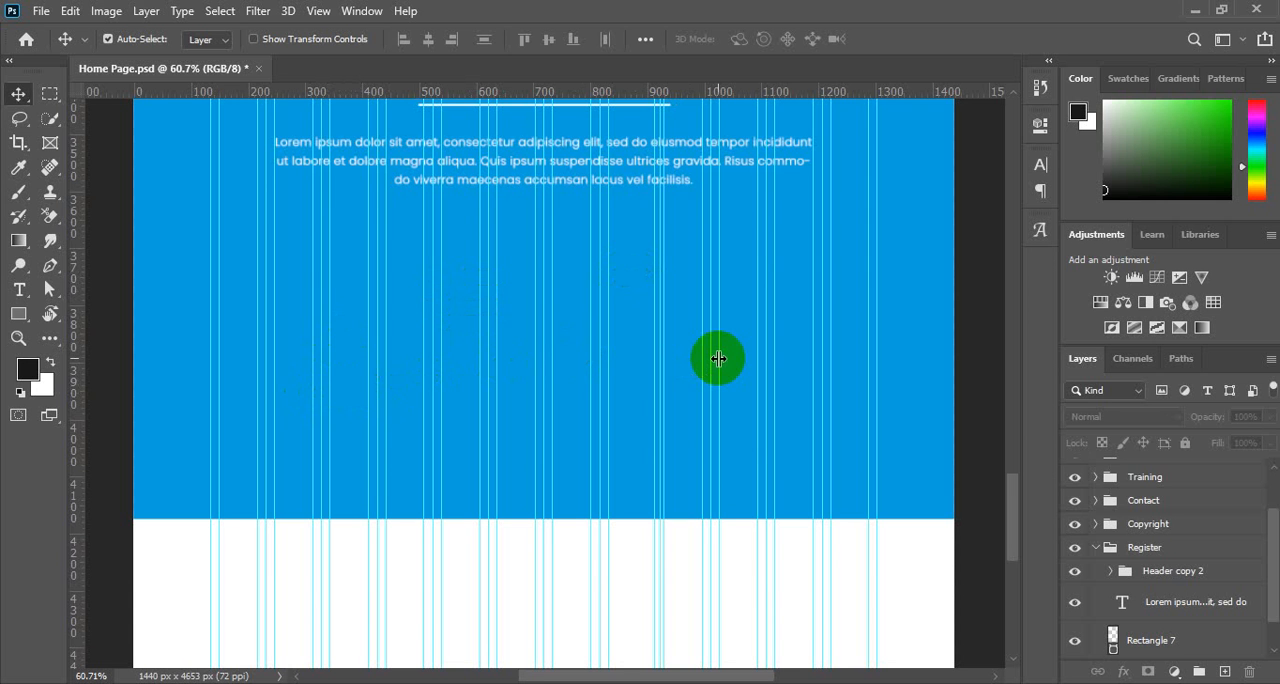
scroll(476, 380, "up", 1)
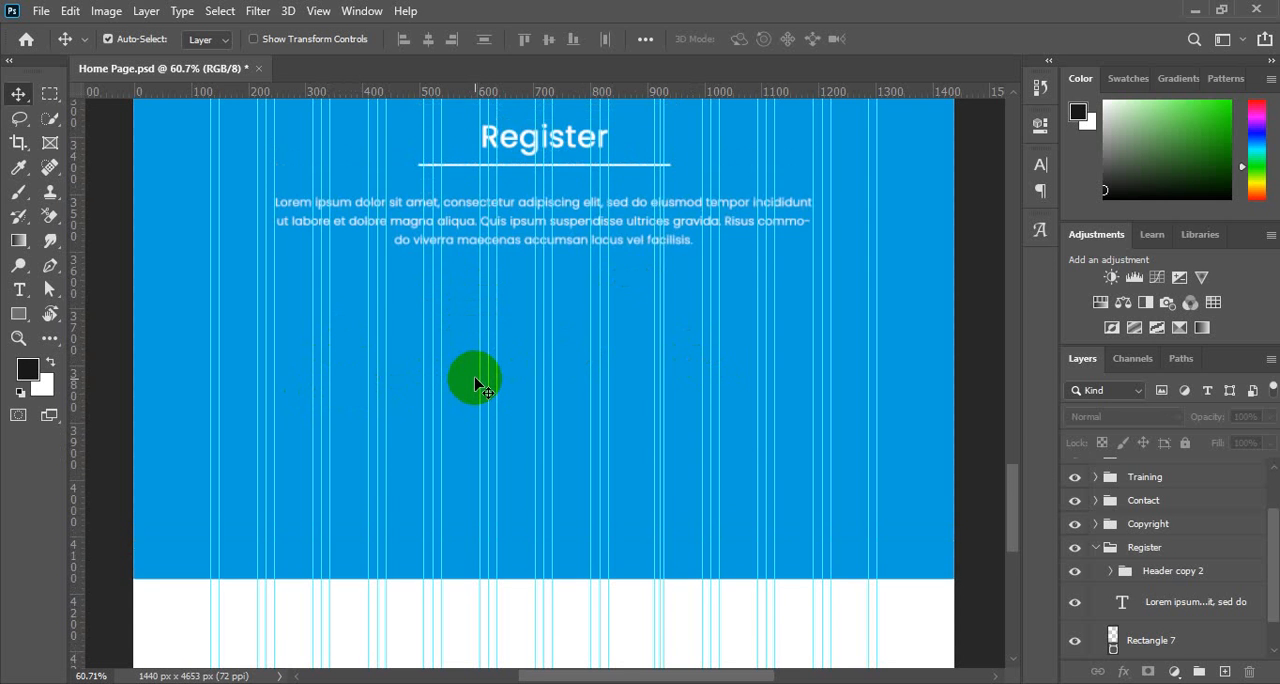
scroll(478, 372, "down", 1)
scroll(483, 364, "up", 2)
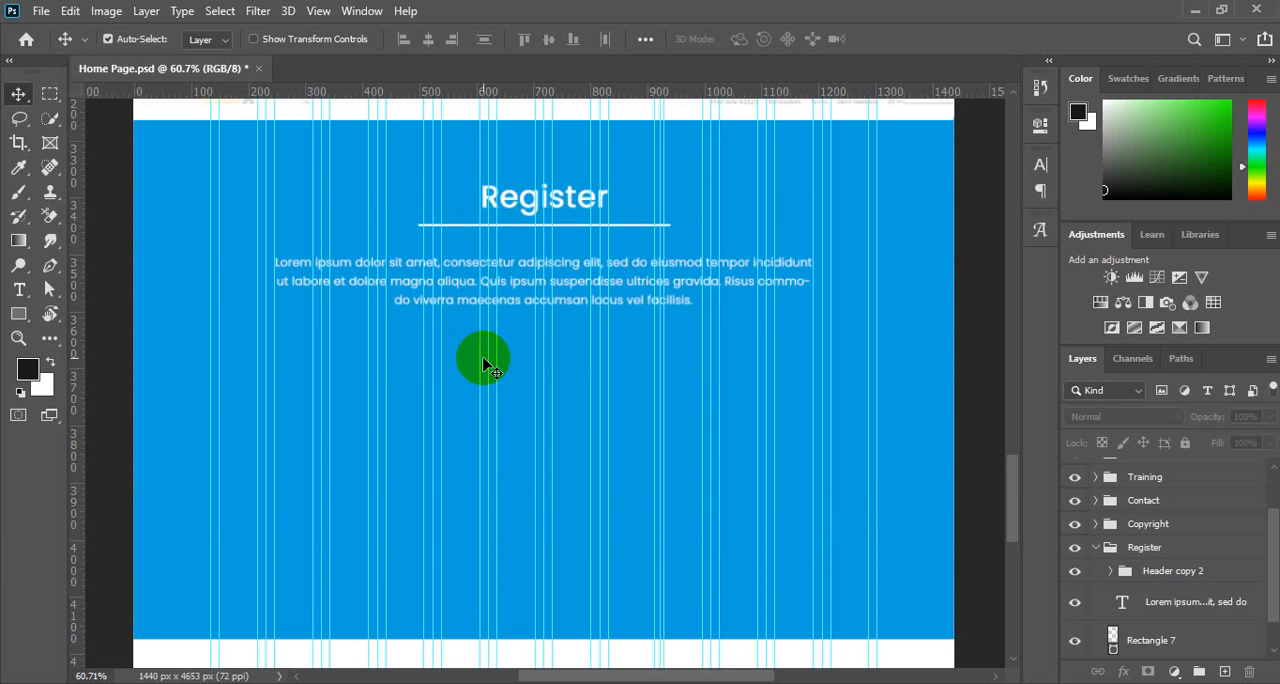
scroll(483, 364, "up", 6)
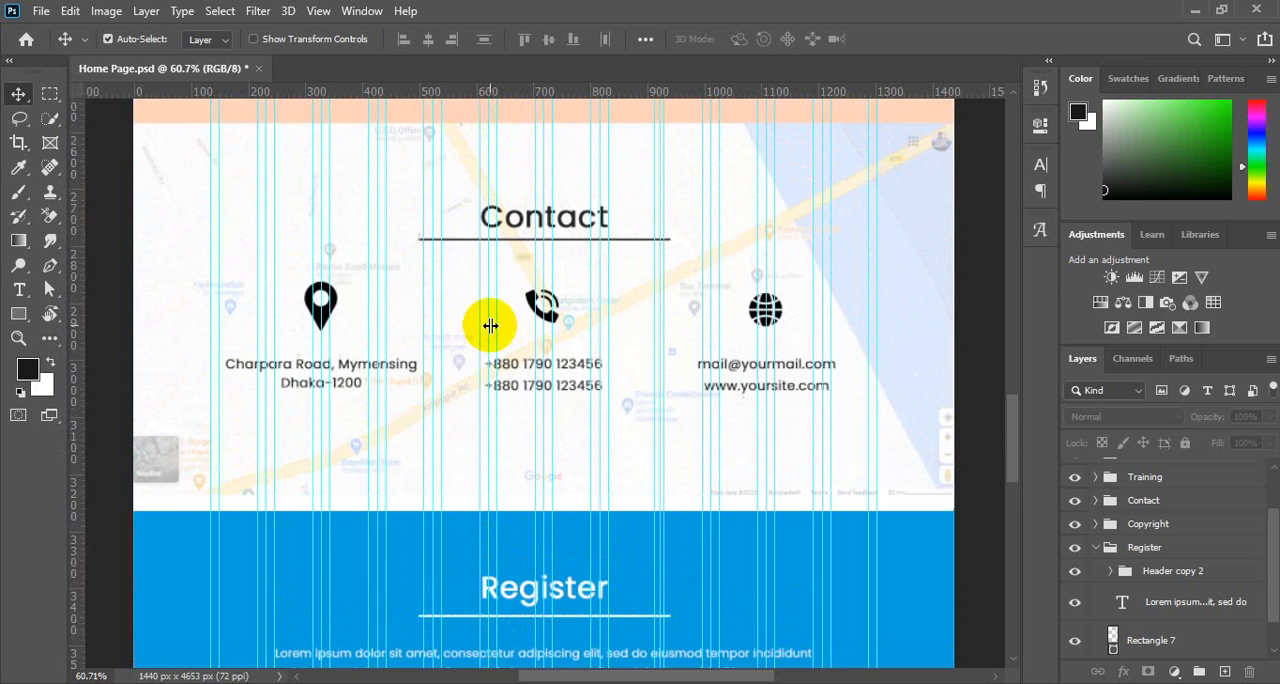
scroll(490, 325, "up", 1)
scroll(491, 323, "down", 6)
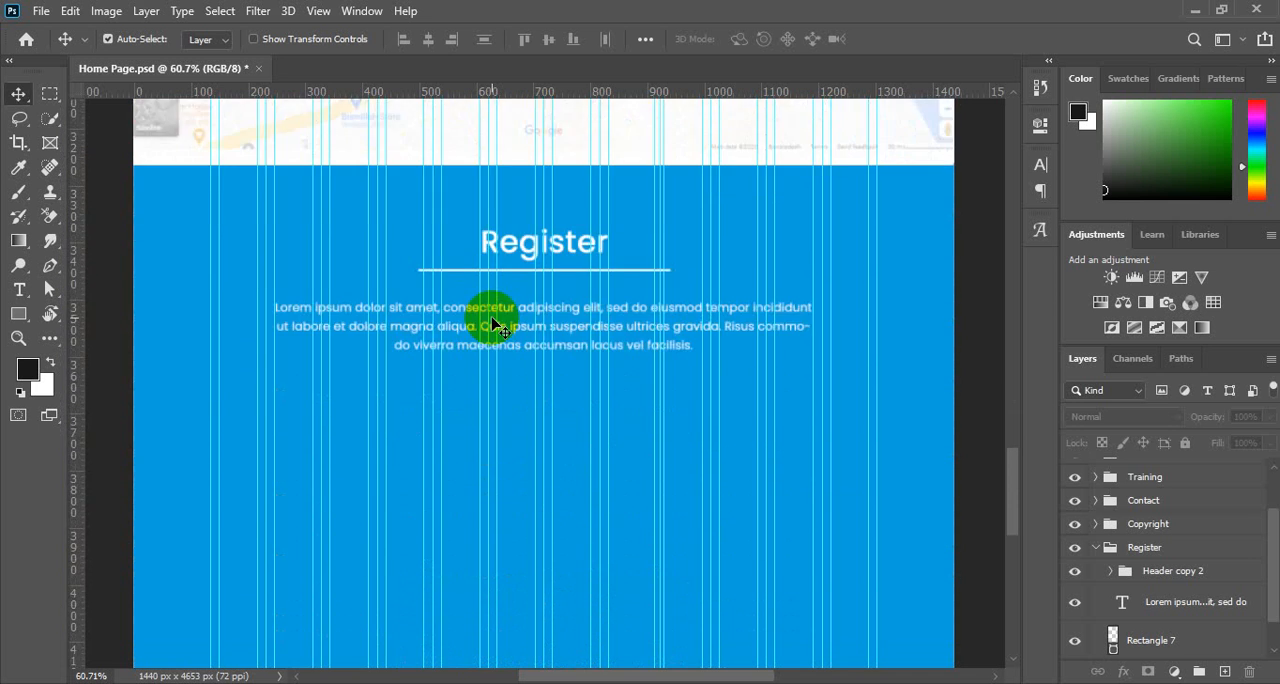
scroll(492, 322, "down", 1)
scroll(492, 322, "up", 1)
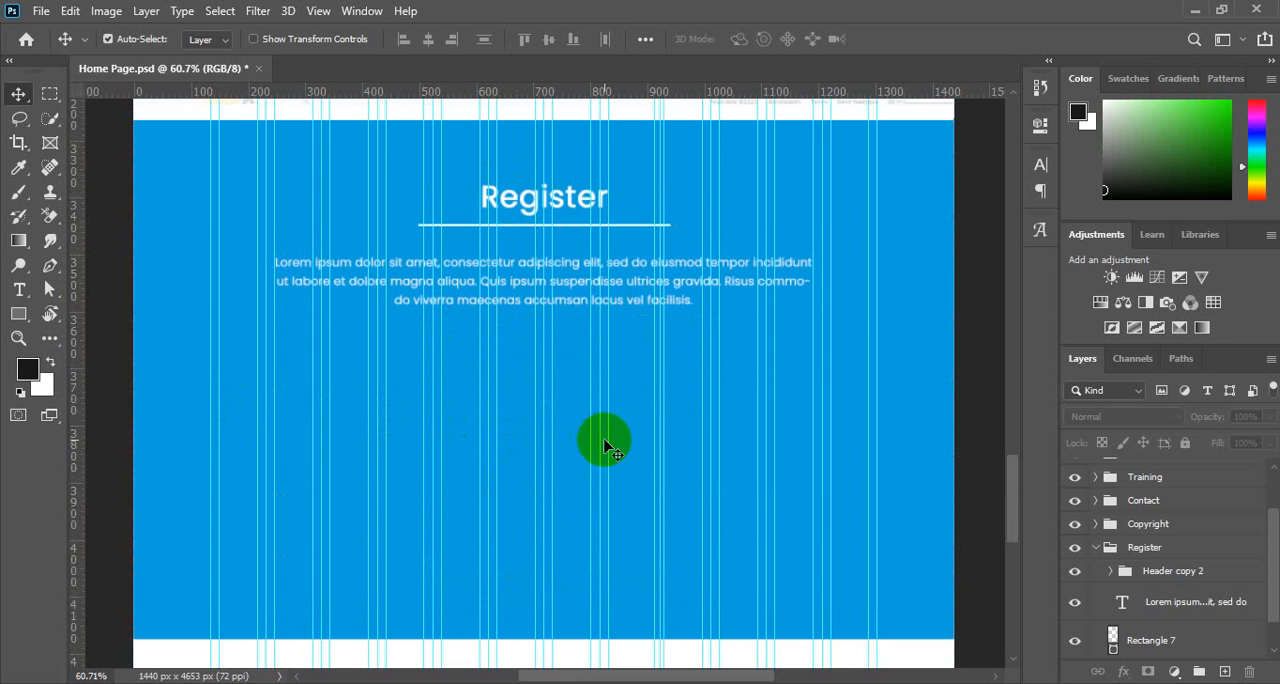
scroll(533, 366, "up", 1)
scroll(530, 361, "down", 2)
scroll(531, 362, "up", 1)
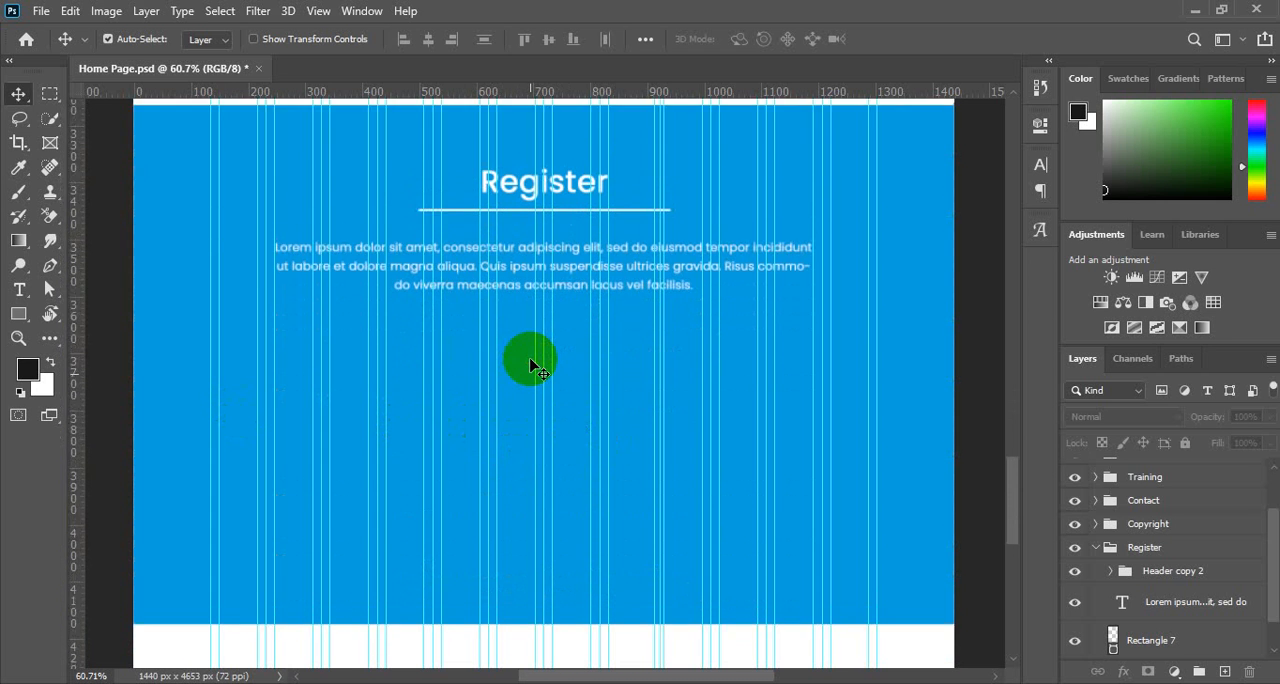
left_click_drag(514, 341, 525, 336)
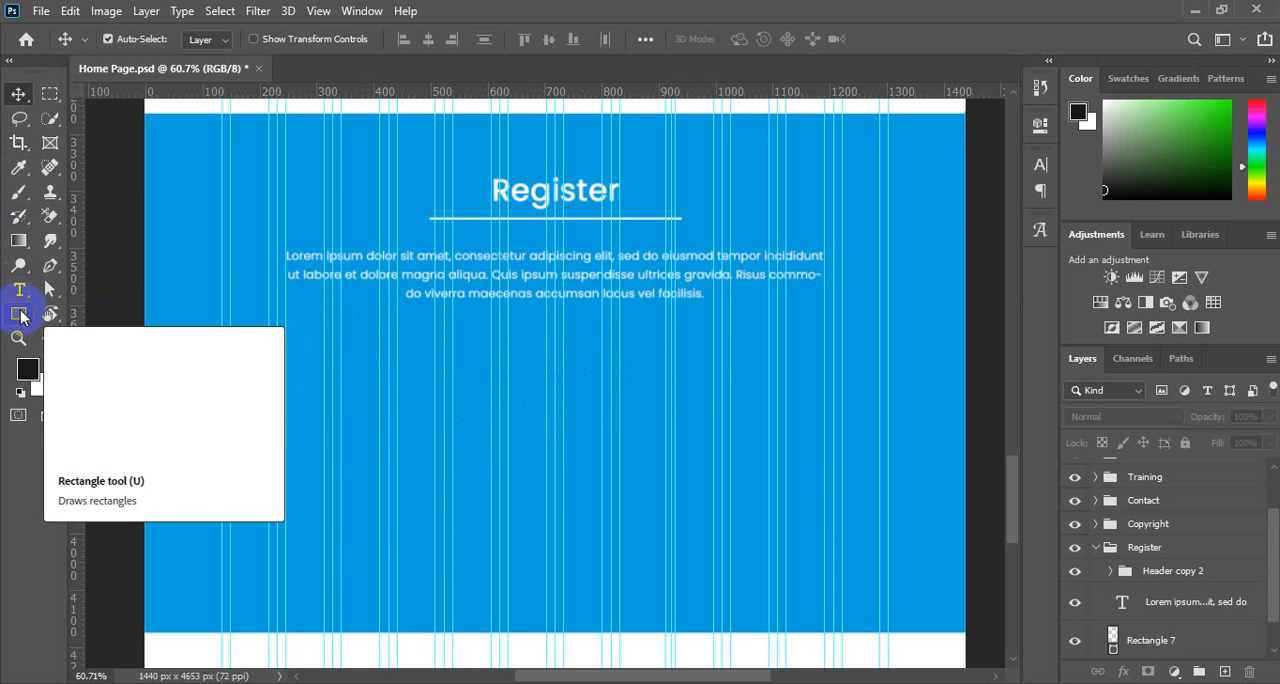
scroll(1183, 523, "down", 1)
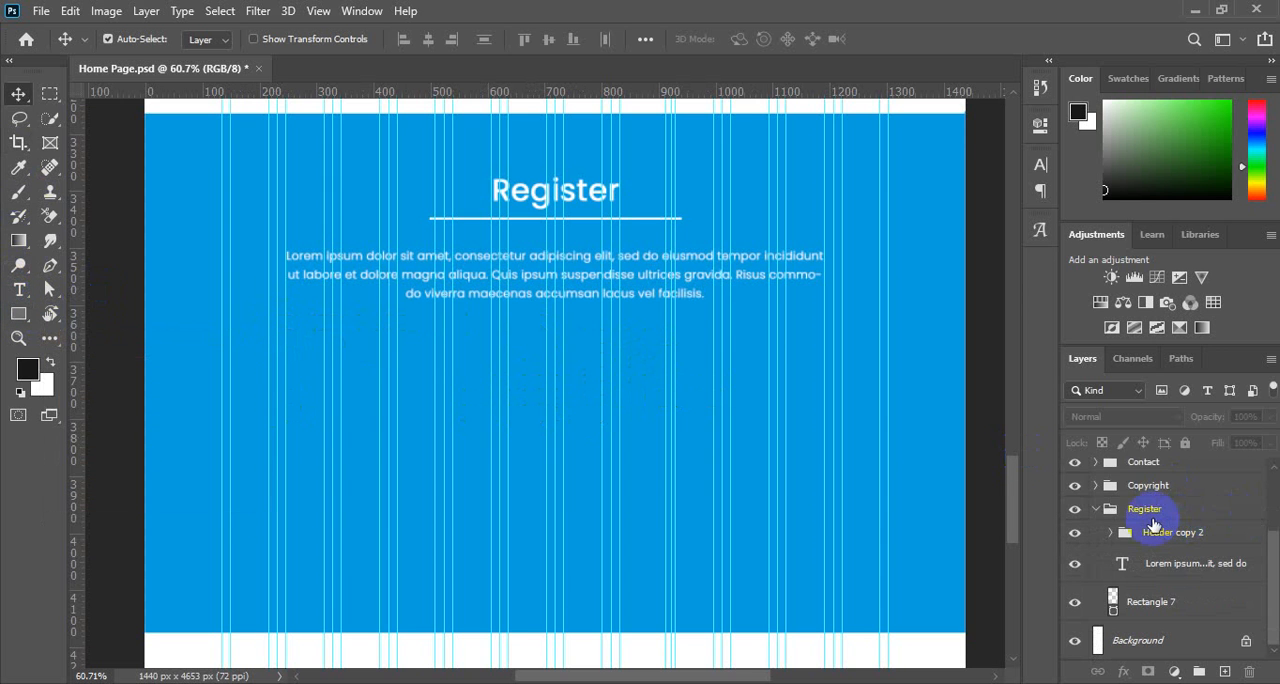
On a new layer above Rectangle 7, draw a rectangle about 487 by 66 px below the Lorem ipsum paragraph.
left_click(1163, 573)
left_click(1160, 597)
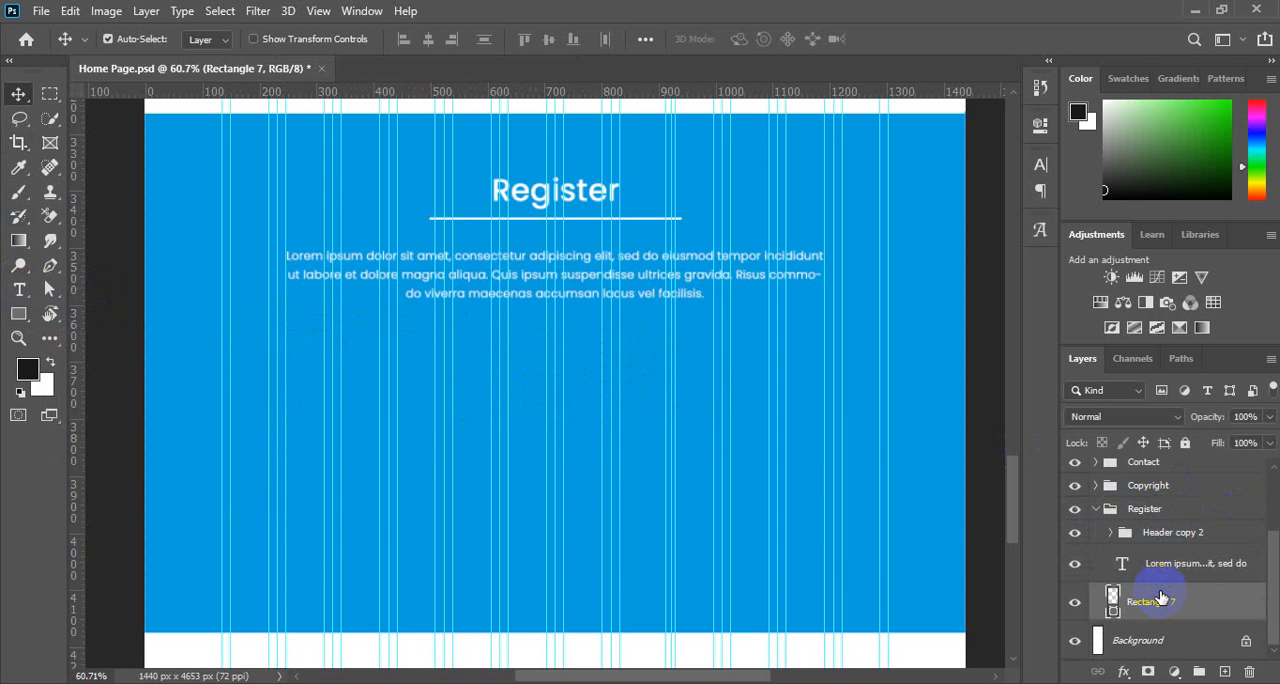
left_click(1224, 676)
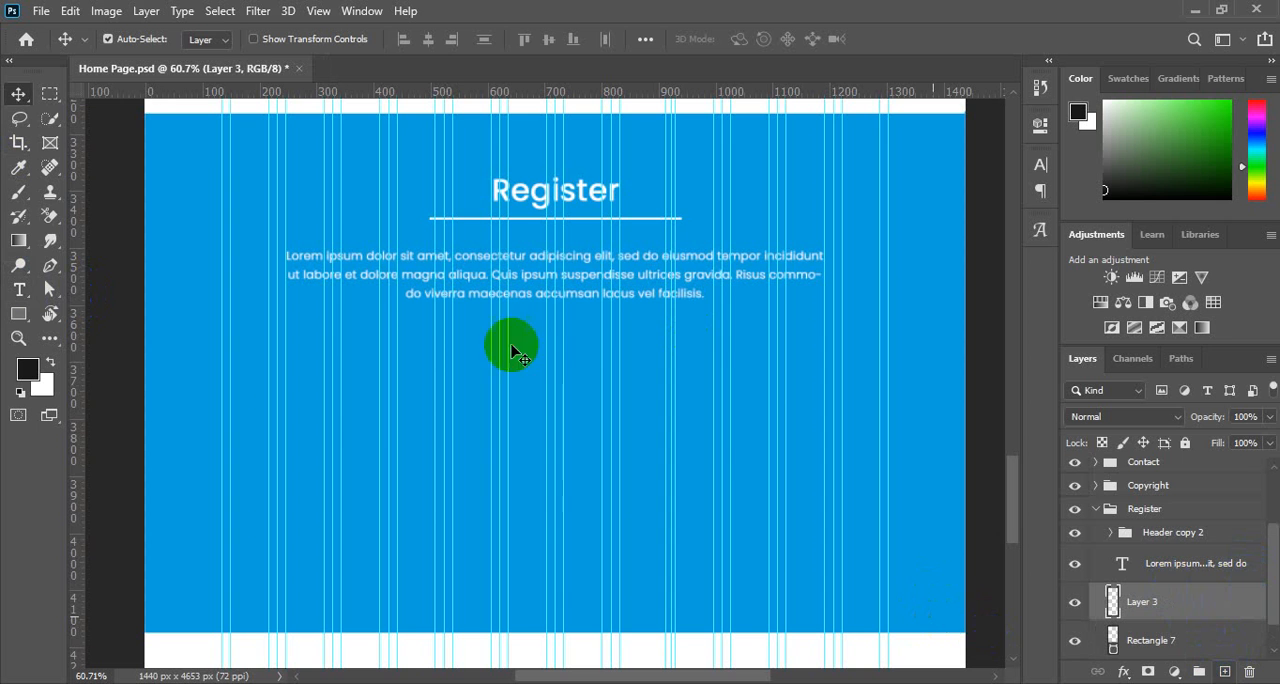
left_click(19, 316)
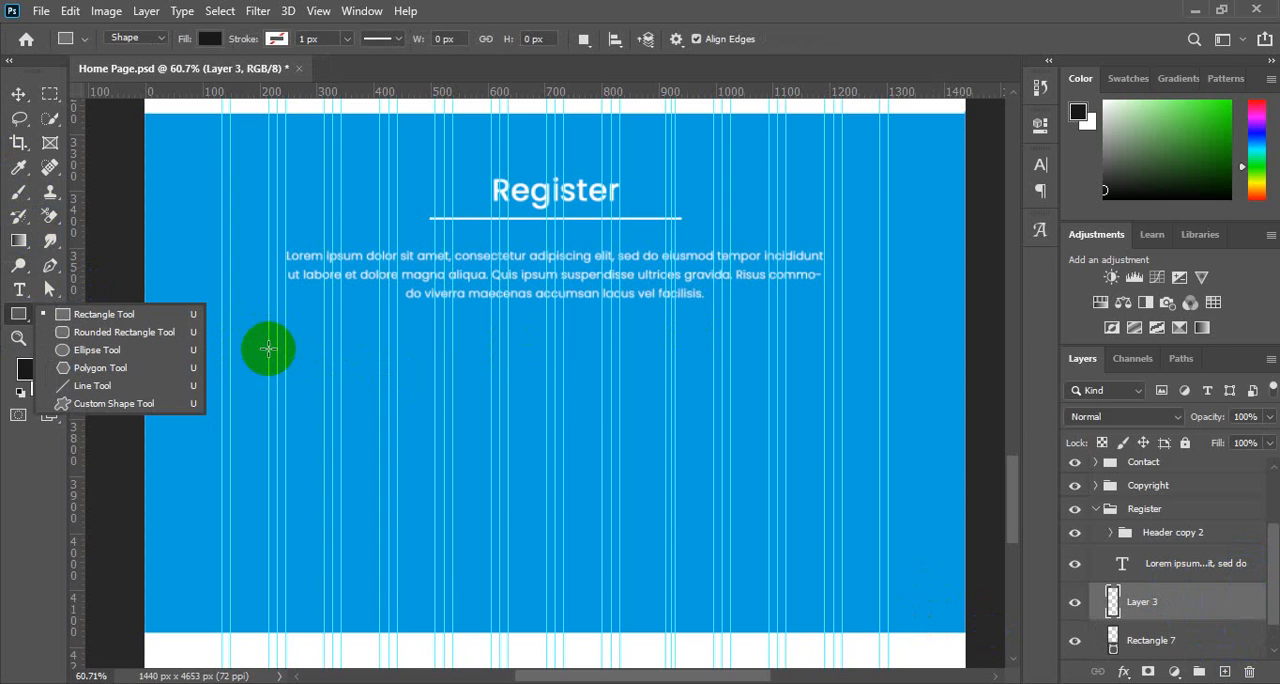
left_click_drag(268, 348, 545, 385)
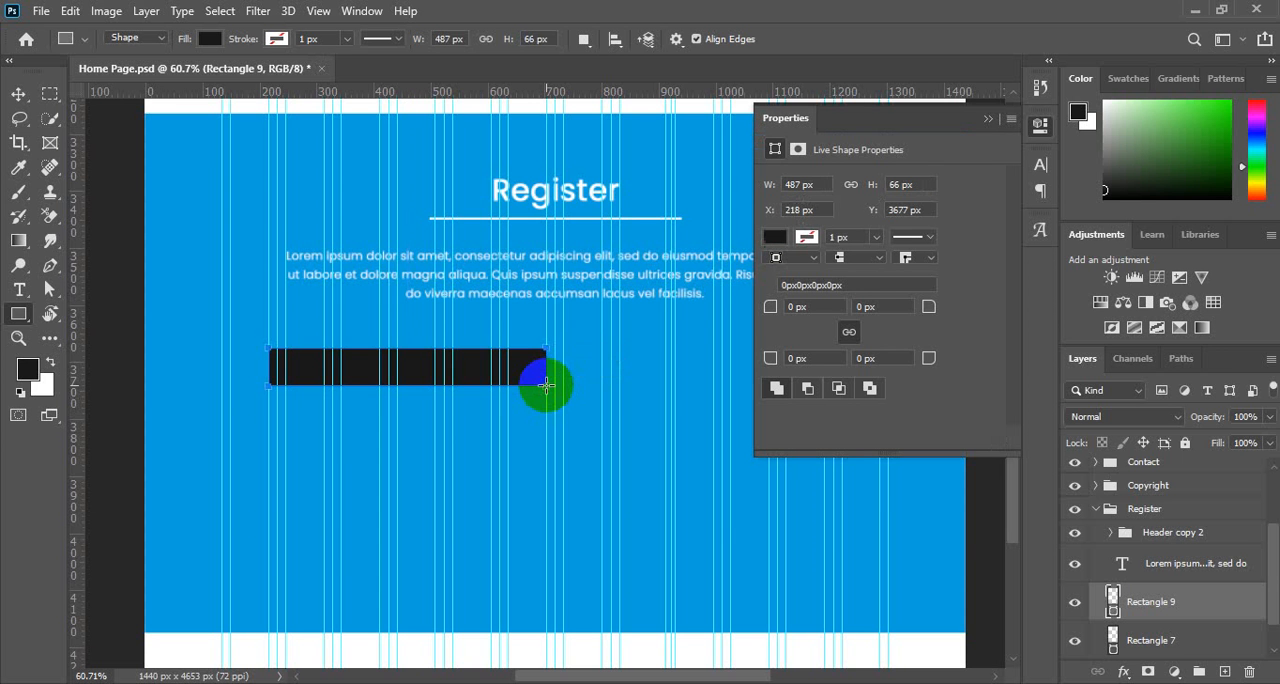
Change the new rectangle's fill colour to white (ffffff).
left_click(870, 306)
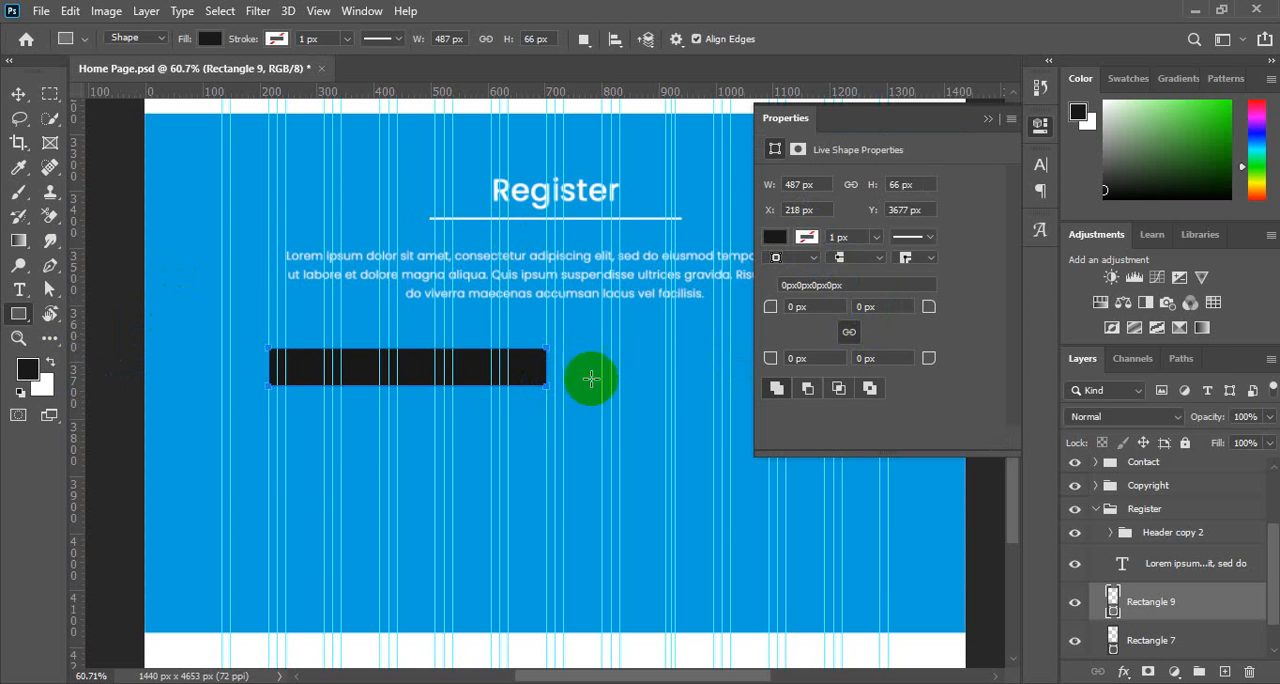
left_click(775, 237)
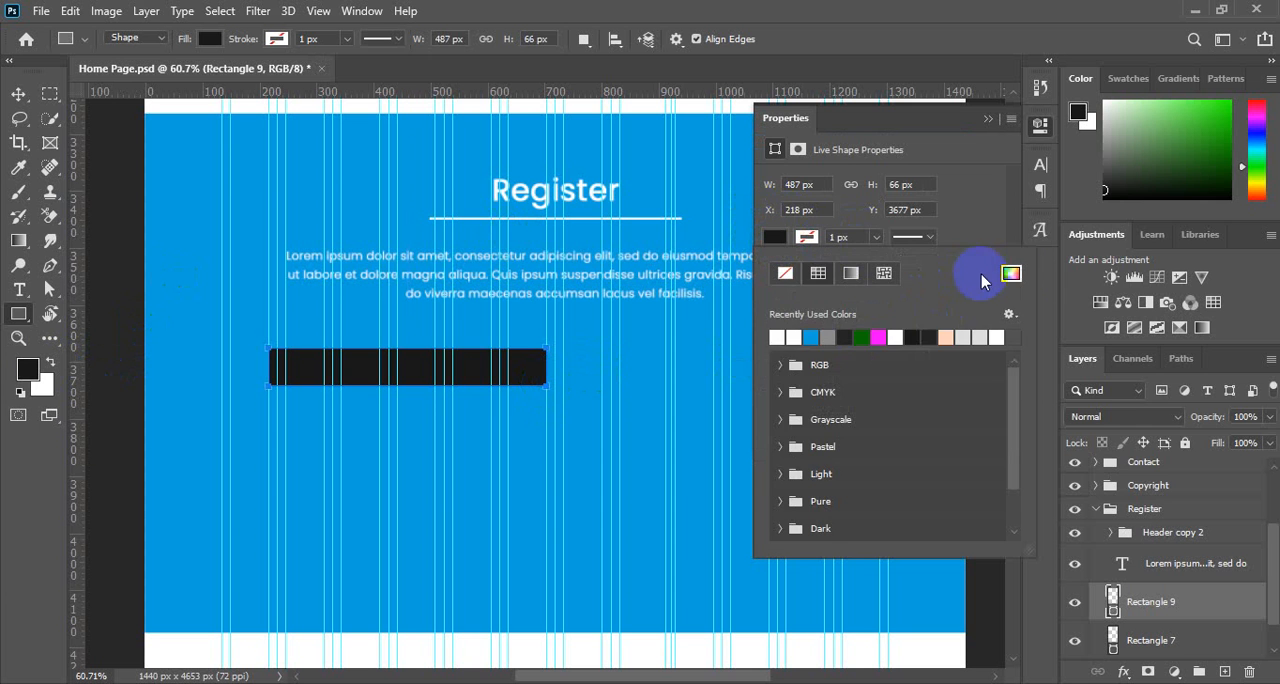
left_click(1011, 273)
left_click(785, 204)
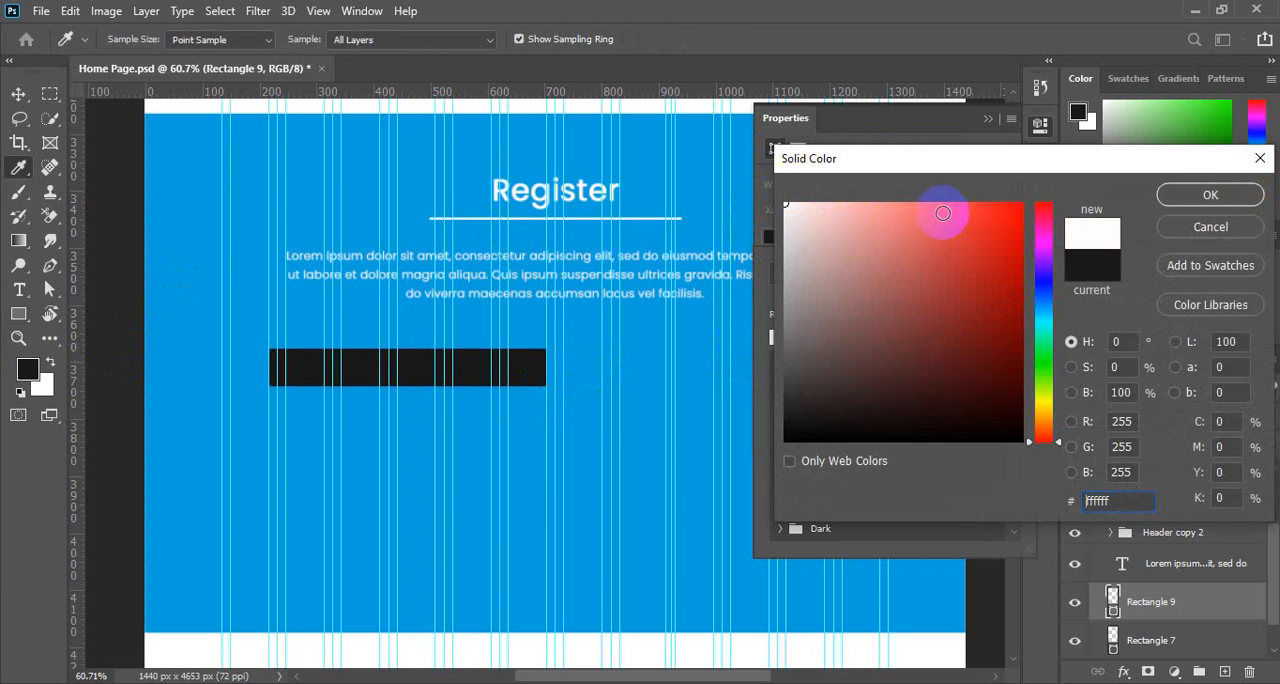
left_click(1193, 197)
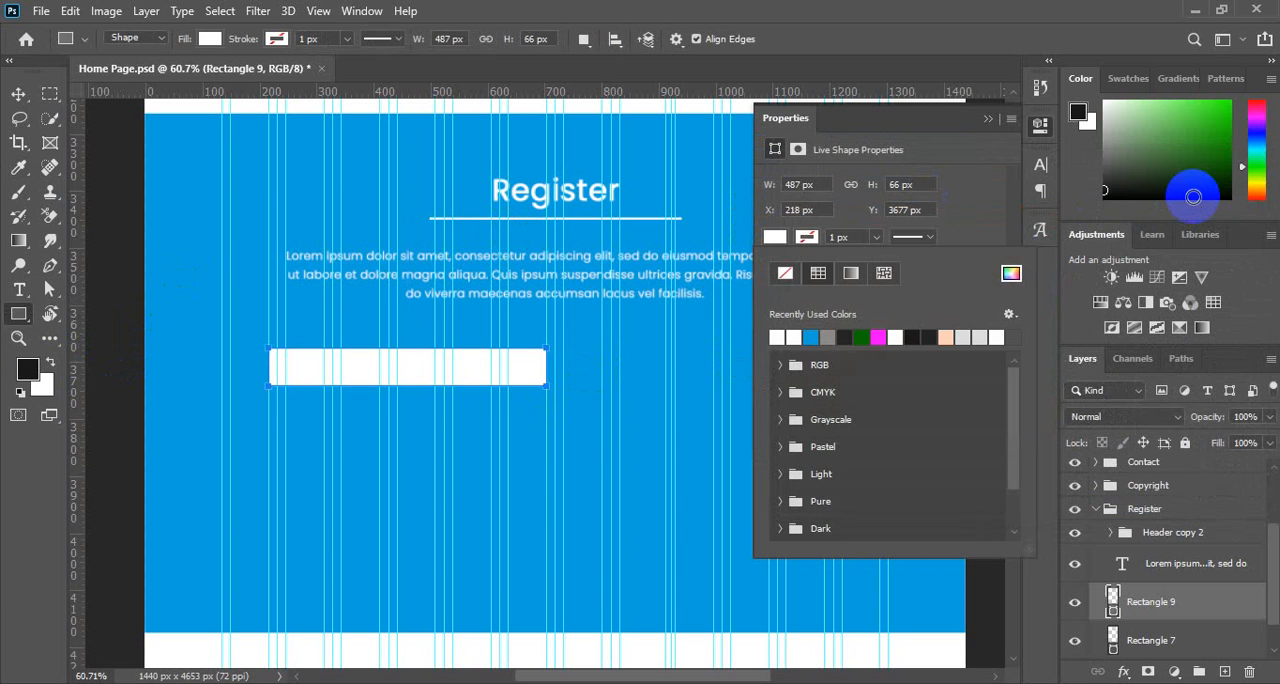
left_click(776, 236)
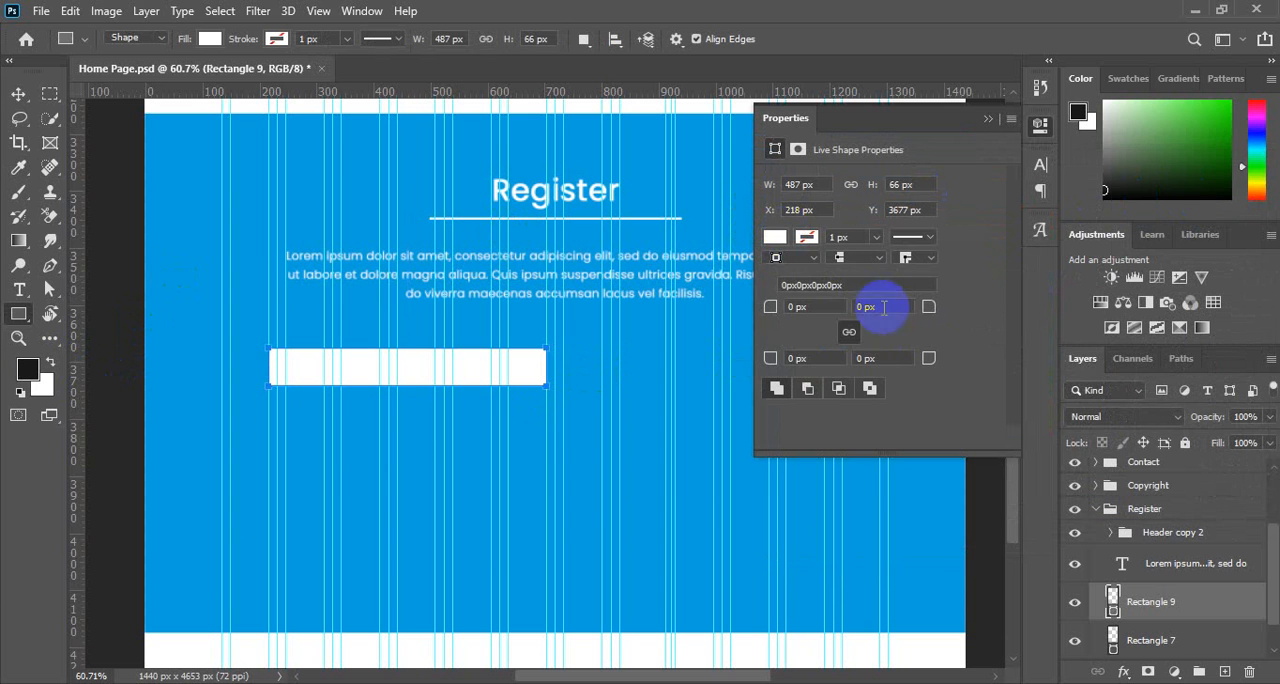
Round all four corners of the white rectangle to a 20 px radius.
left_click(797, 307)
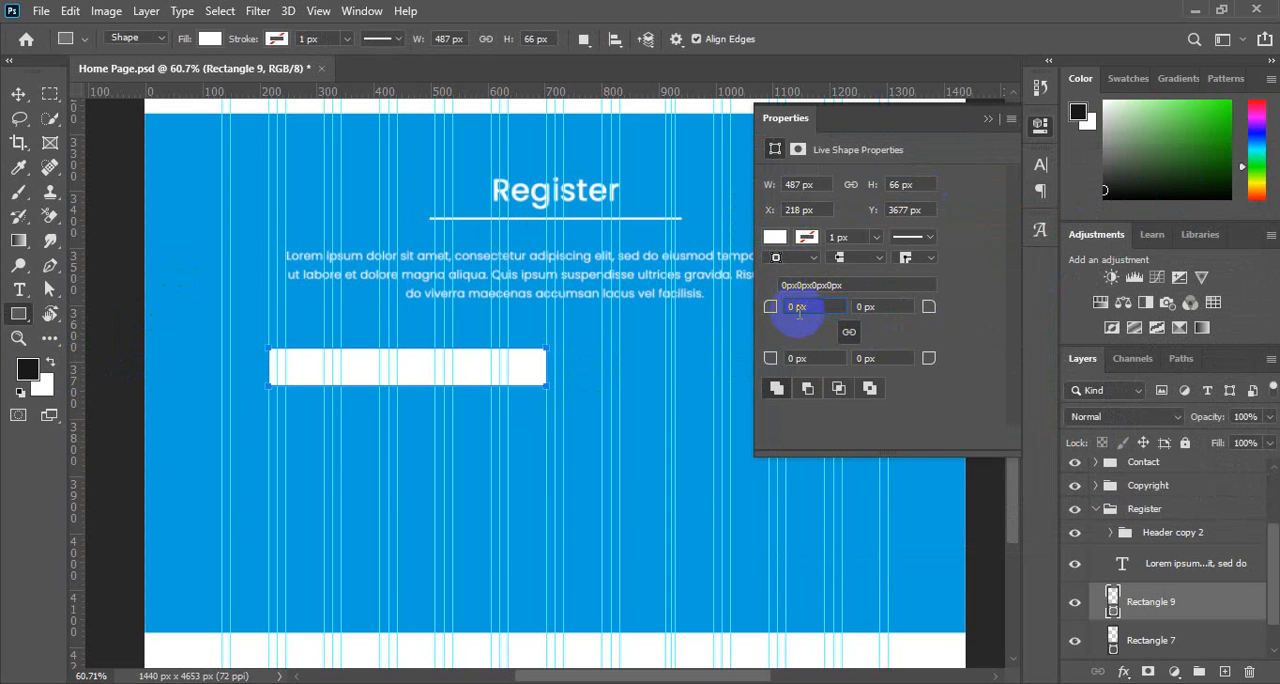
type("10")
key("Return")
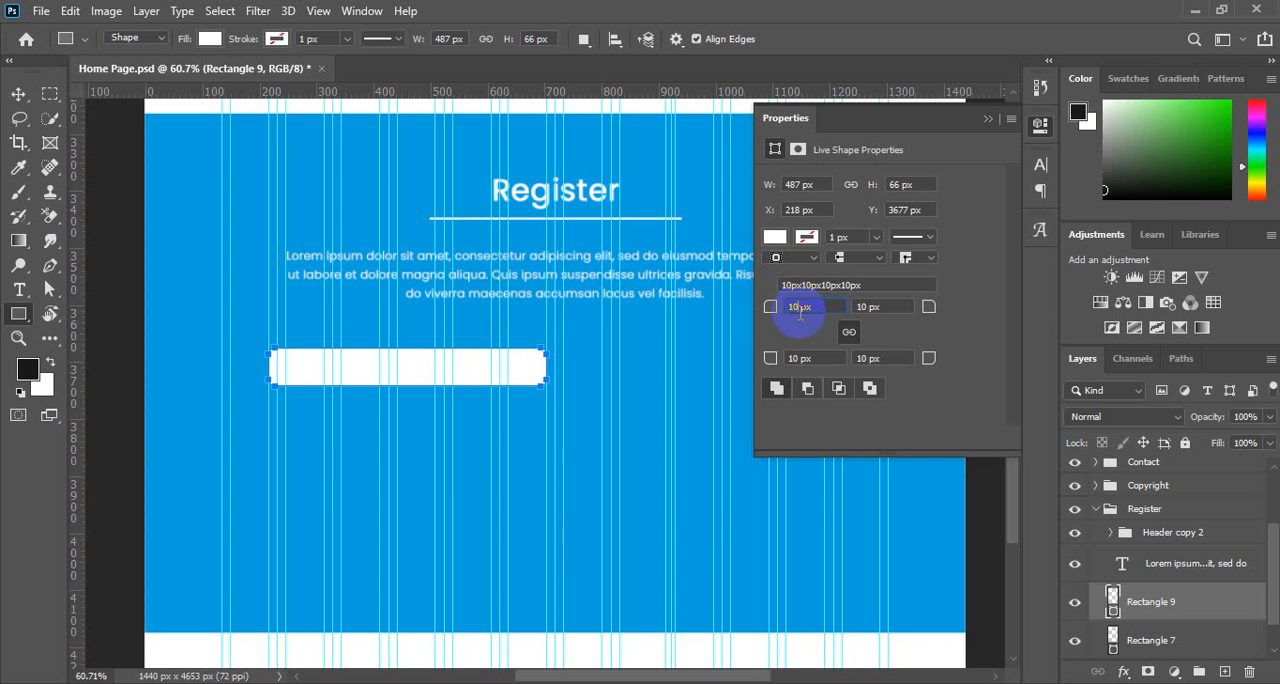
type("15")
key("Return")
left_click(1030, 127)
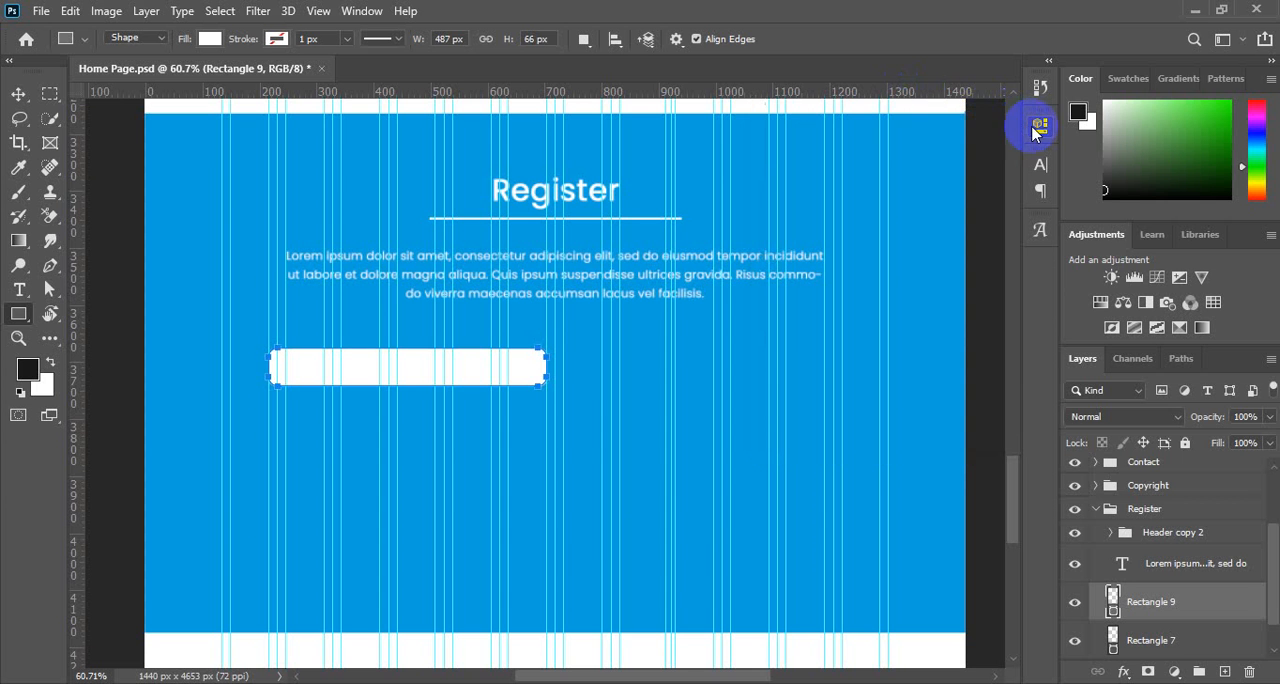
left_click(18, 93)
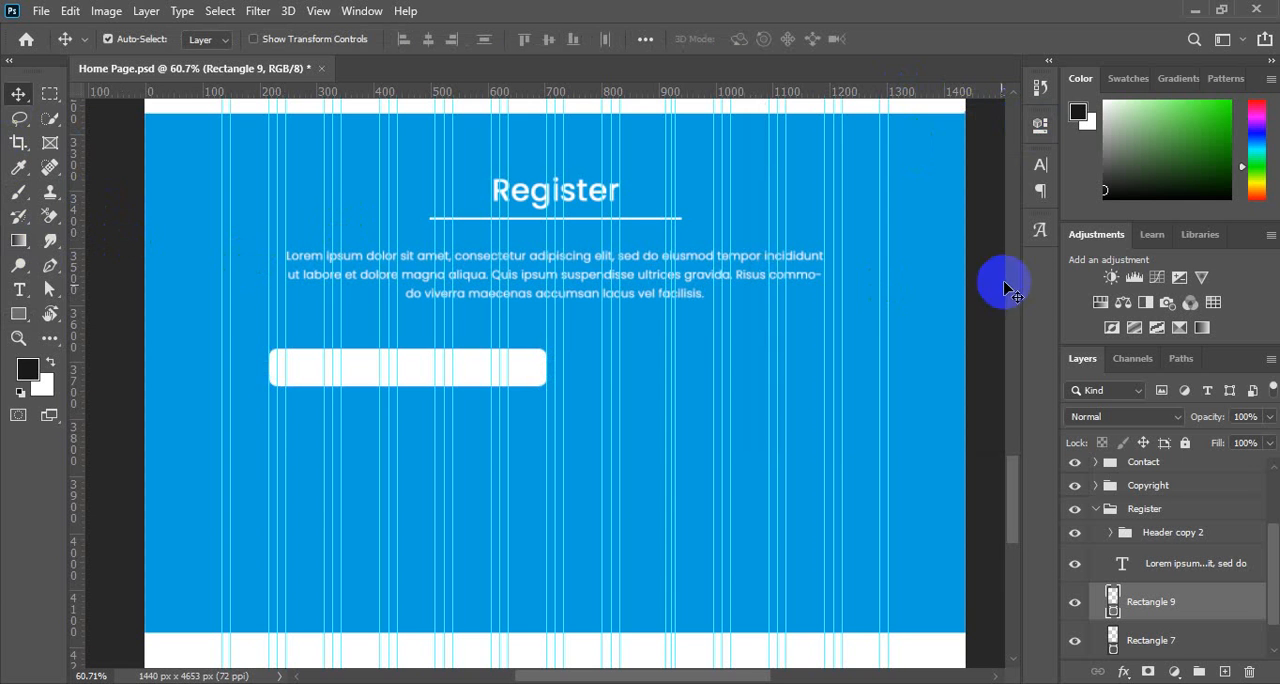
left_click(1040, 125)
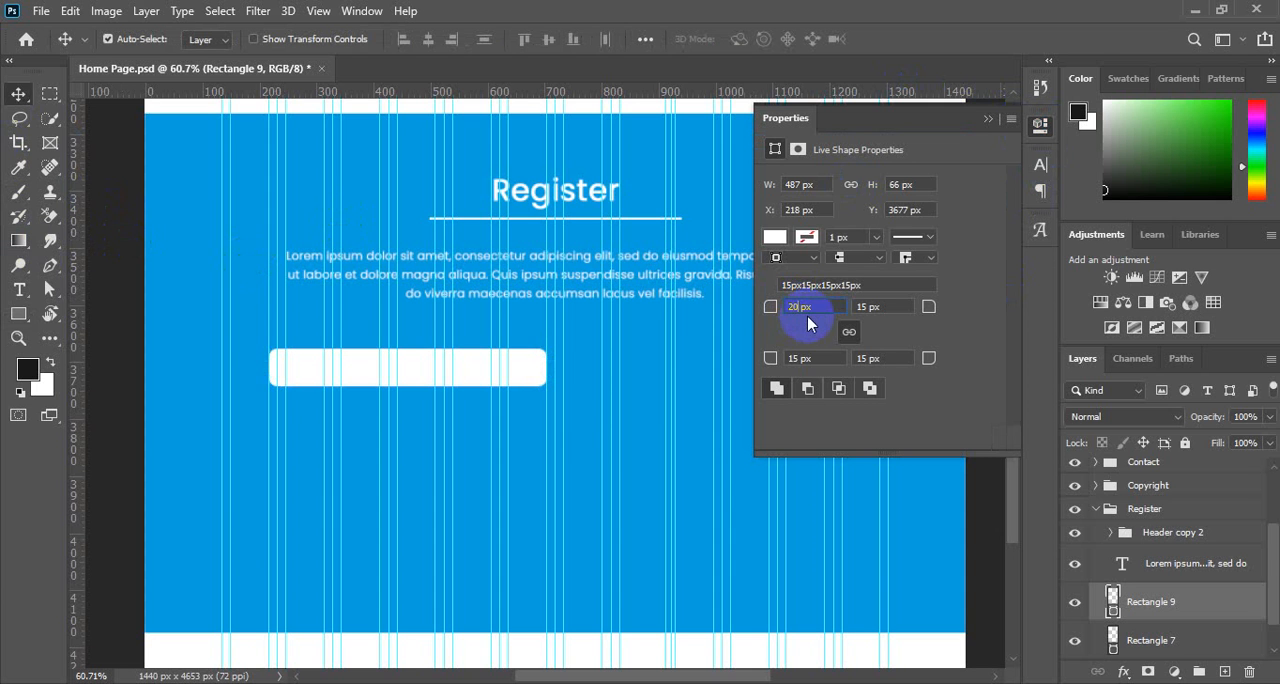
key("Return")
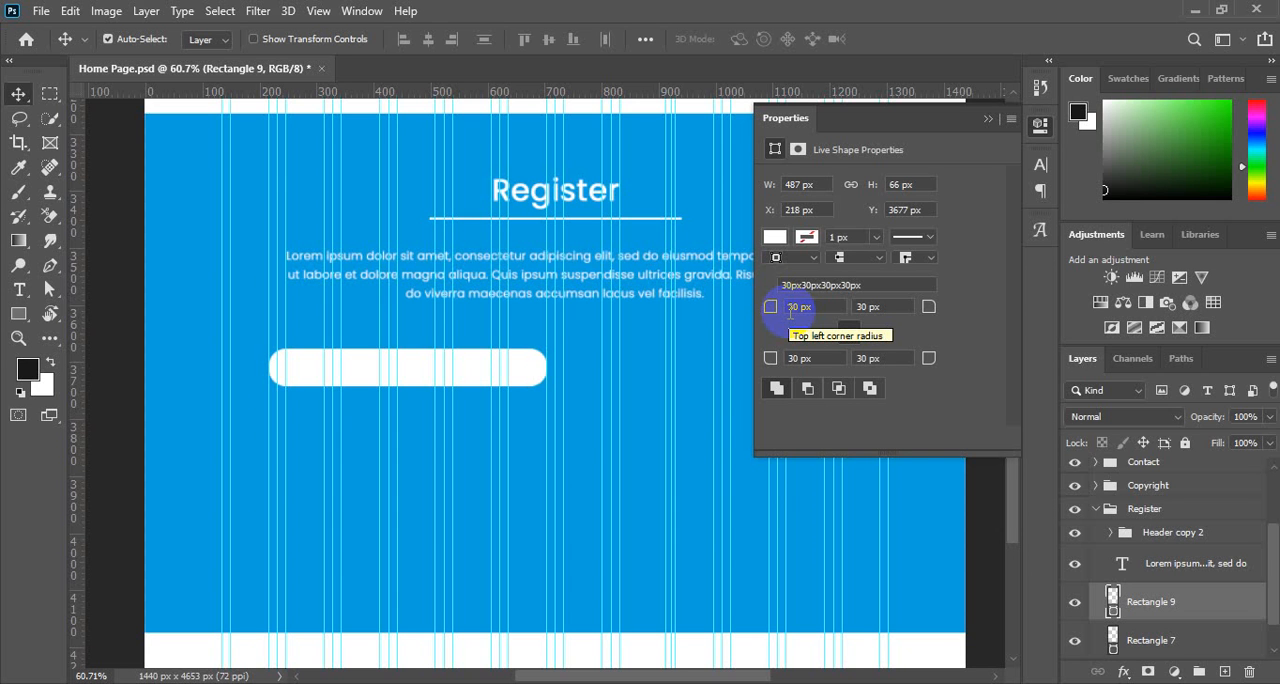
left_click(790, 307)
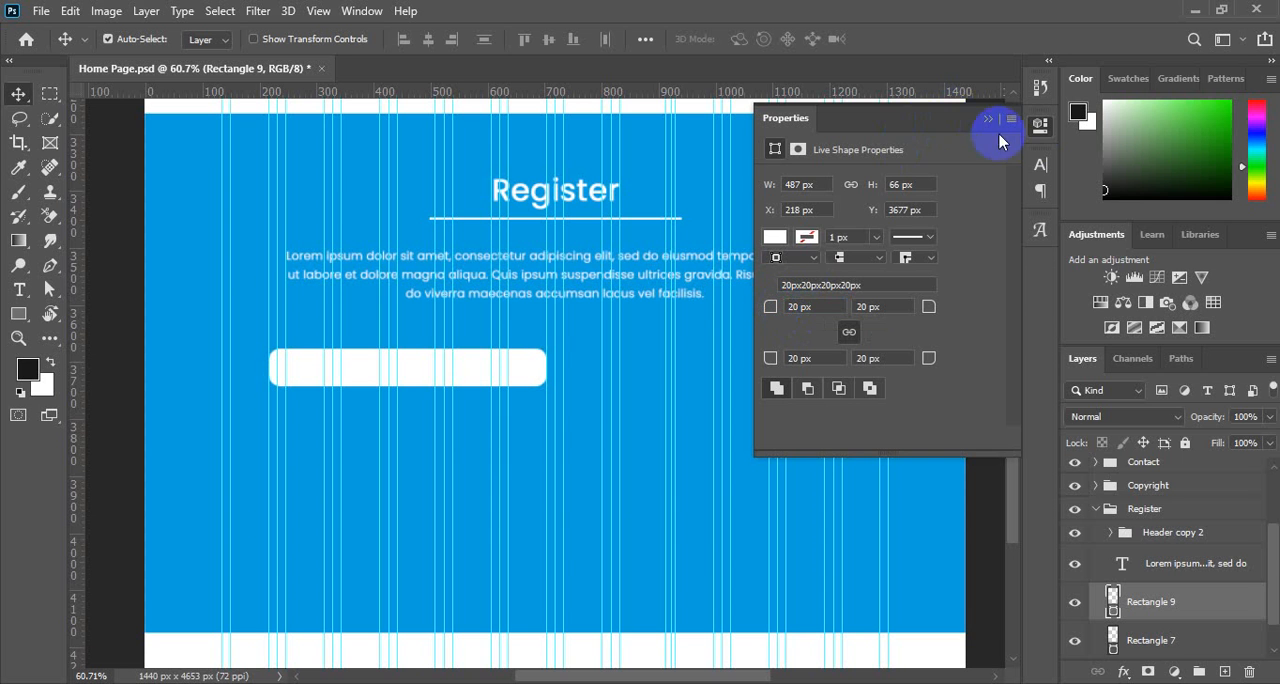
left_click(1040, 125)
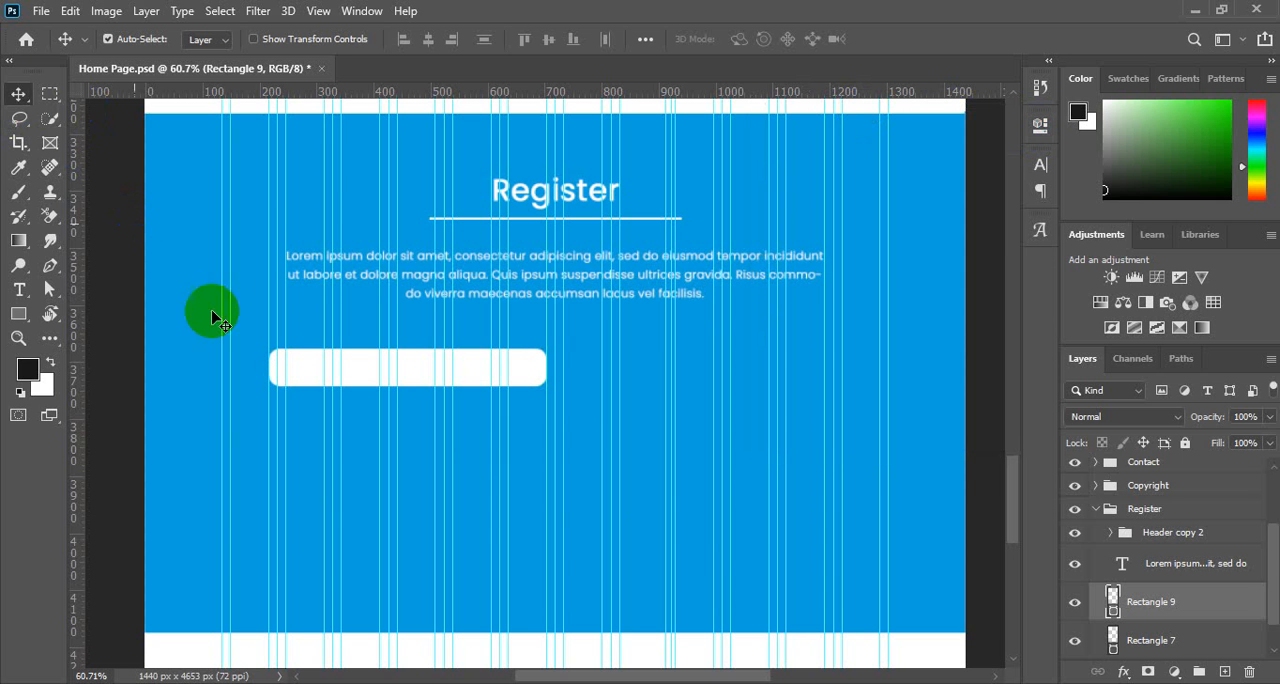
Add an Inner Shadow layer effect to the white rounded rectangle and compare it switched off and on.
left_click(354, 360)
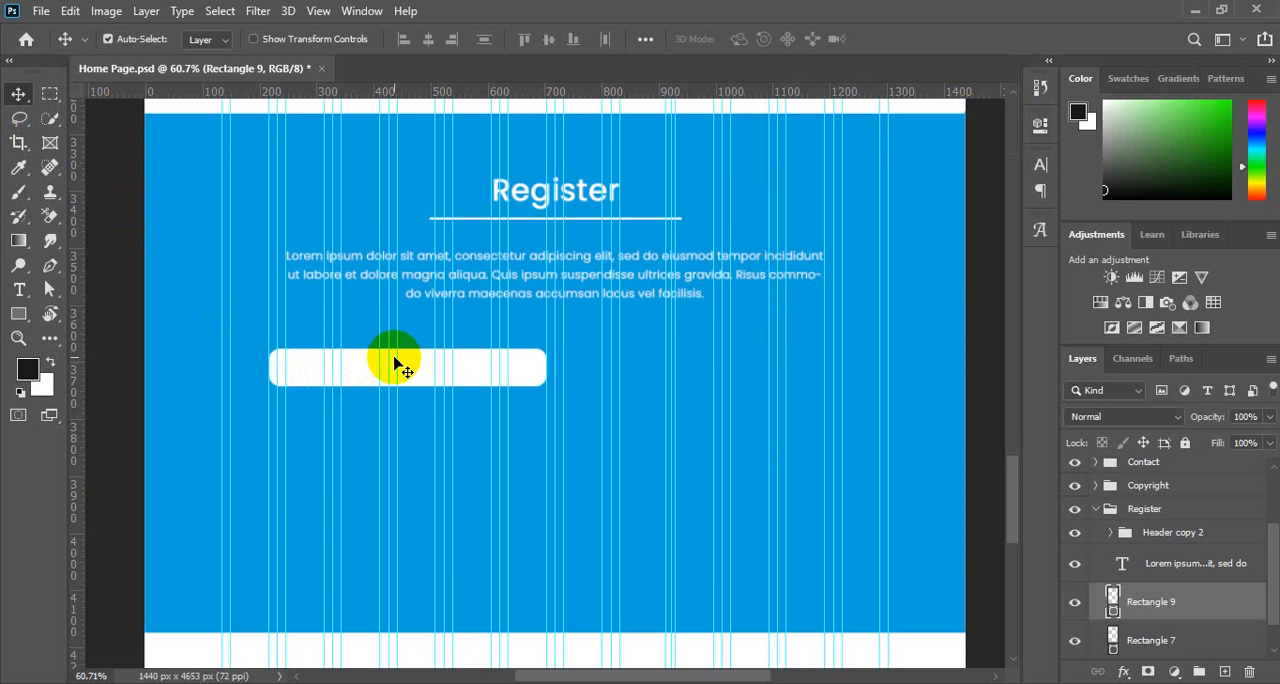
left_click_drag(377, 368, 580, 418)
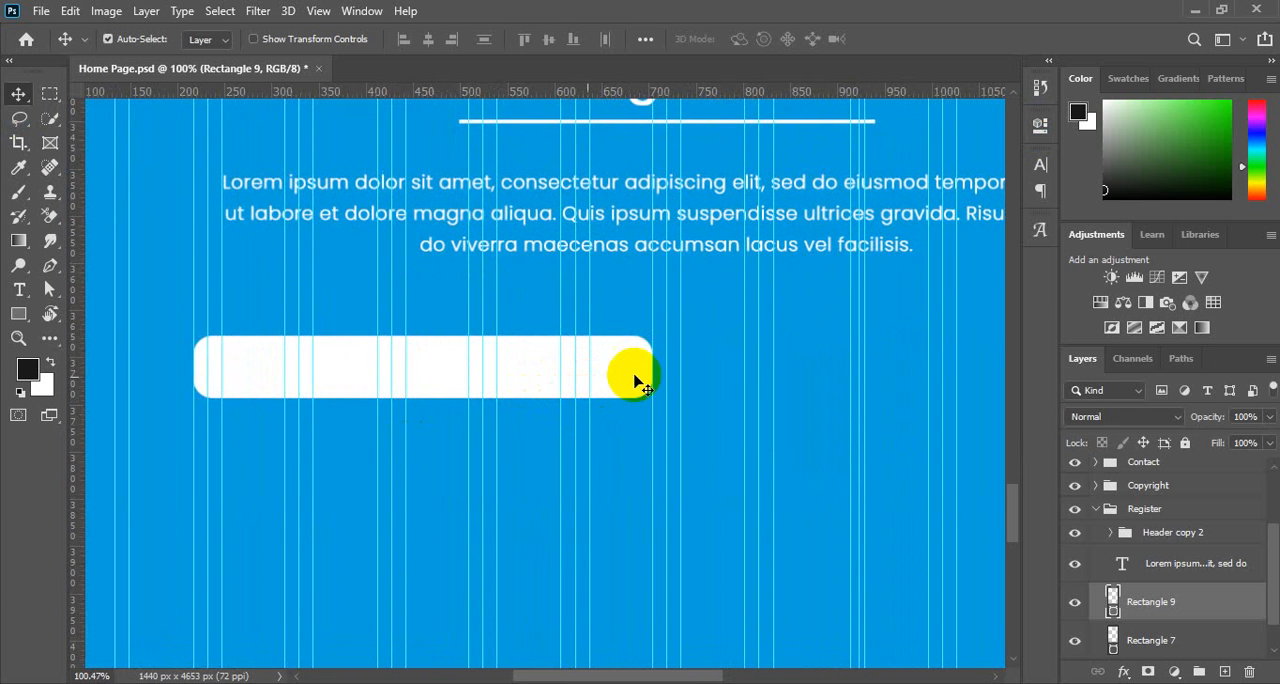
right_click(1208, 613)
left_click(1229, 608)
left_click(1124, 674)
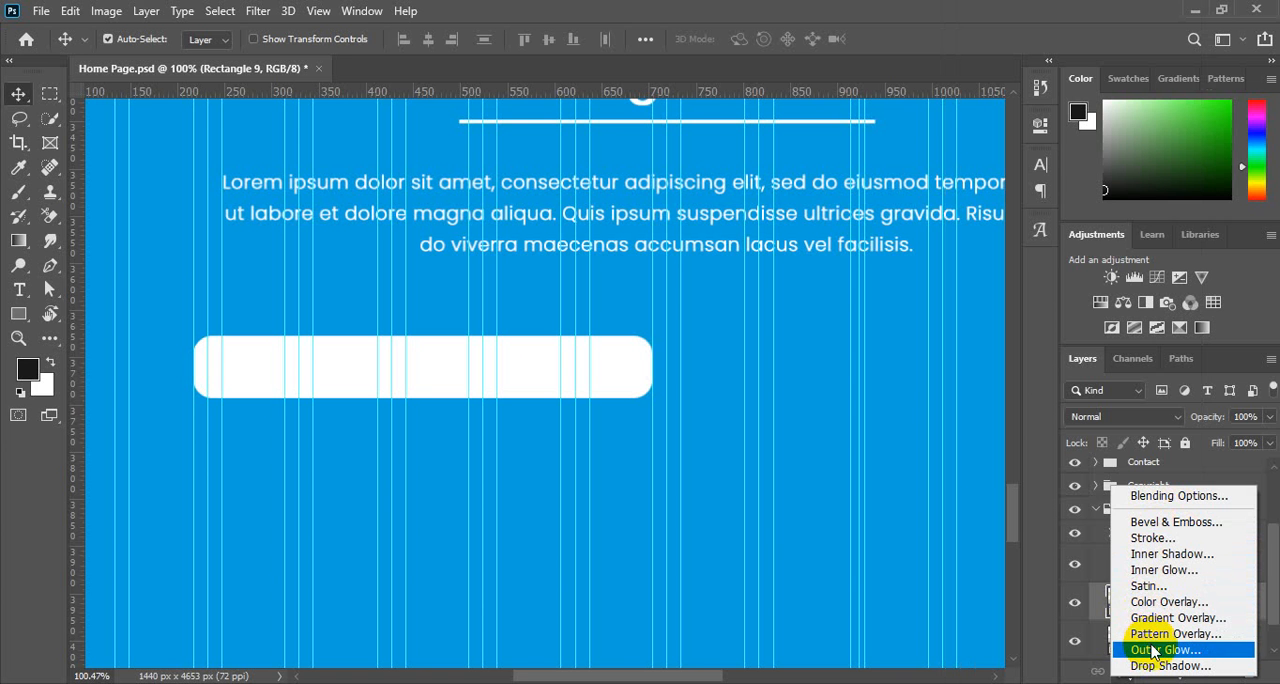
left_click(1166, 555)
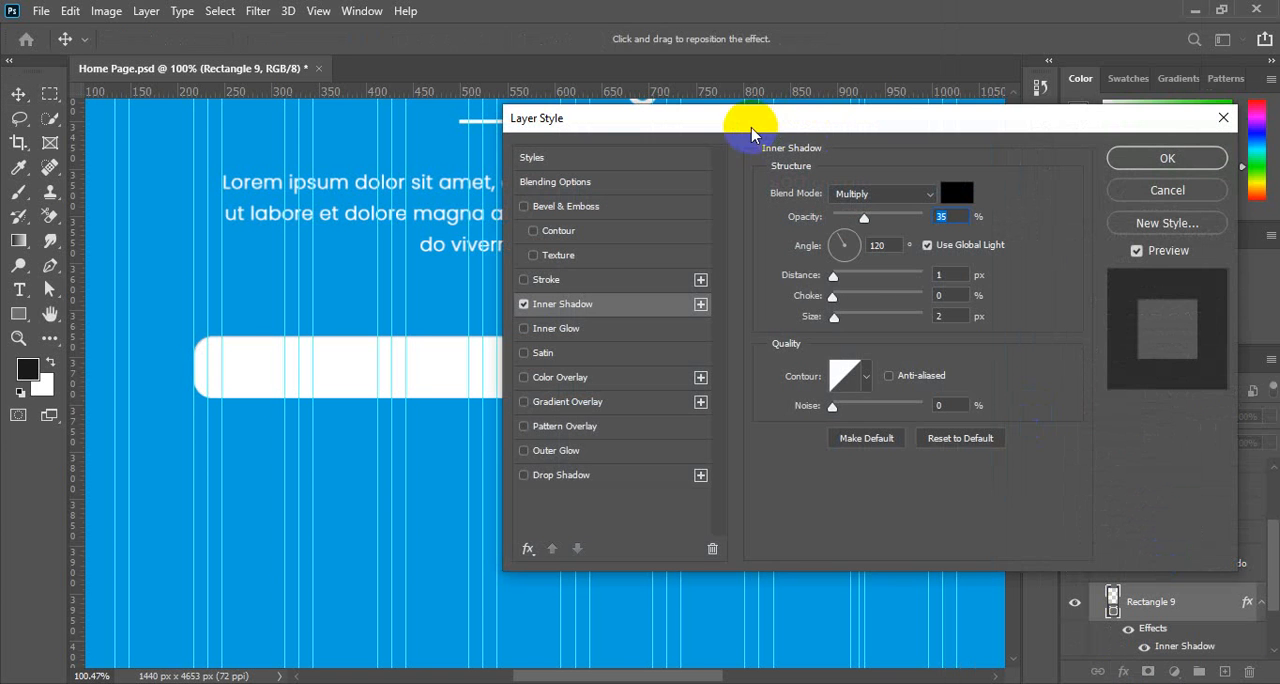
left_click_drag(734, 114, 760, 131)
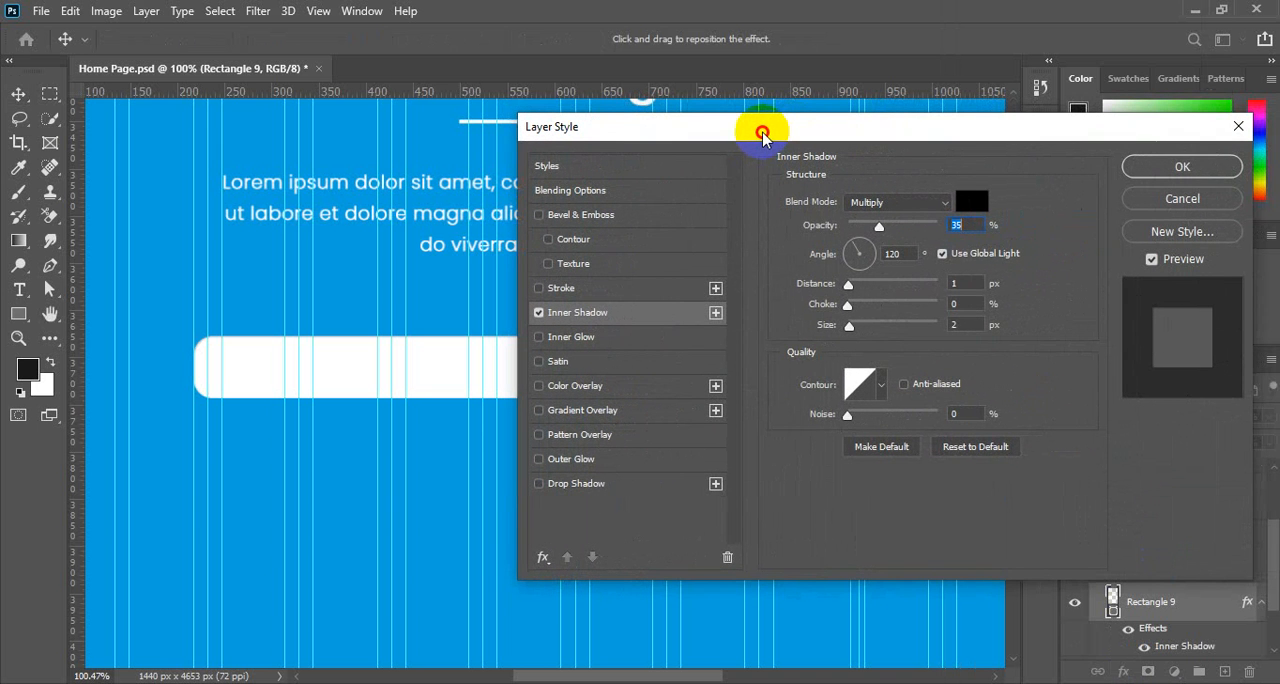
left_click(539, 313)
left_click(539, 313)
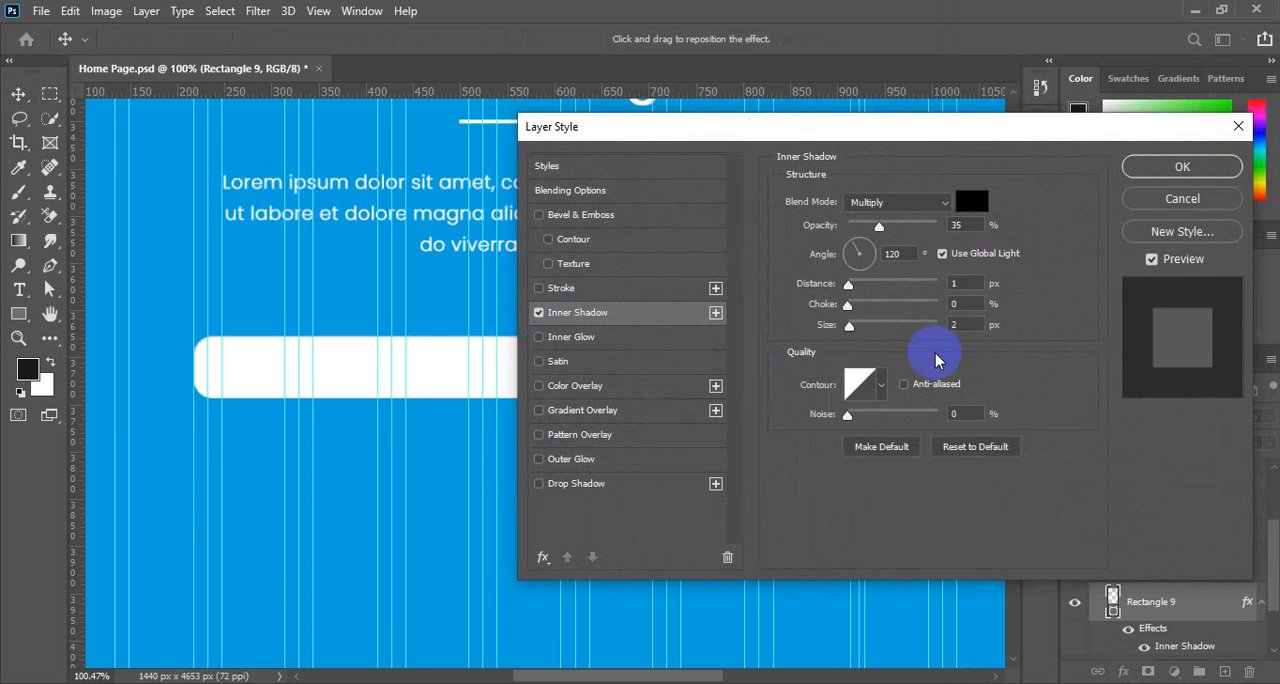
Set the inner shadow's distance to 6 px and its choke to 7%.
left_click(893, 254)
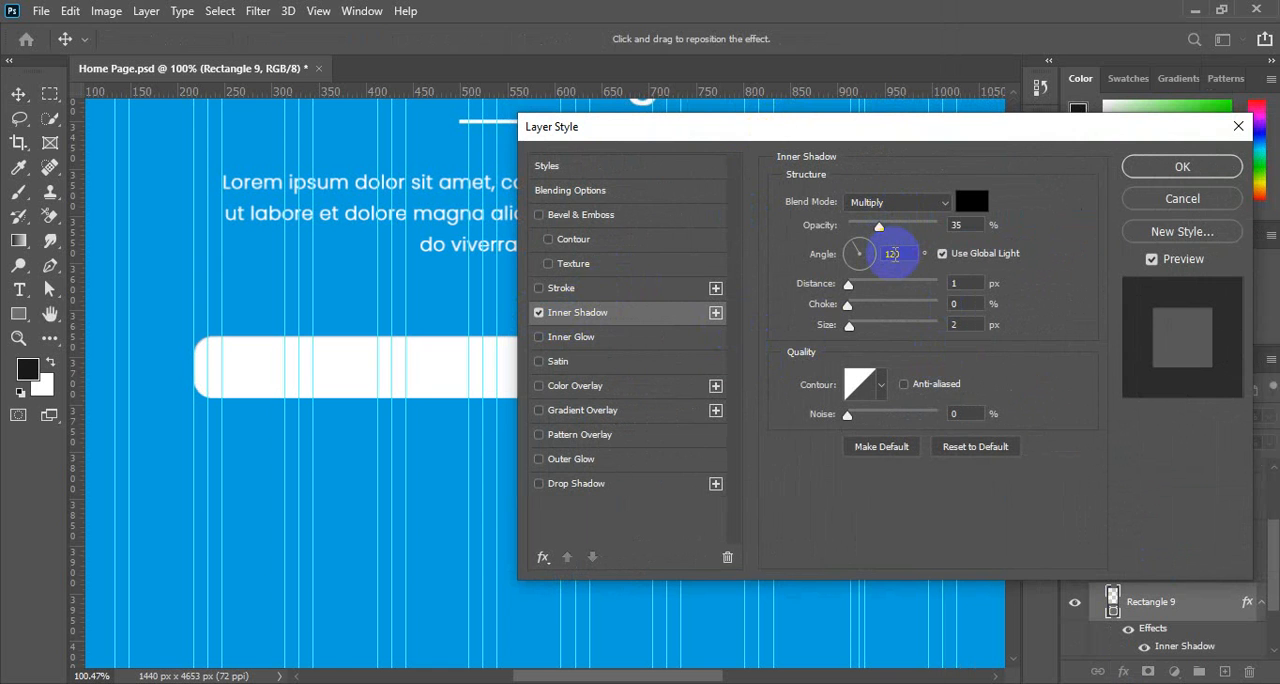
left_click(958, 284)
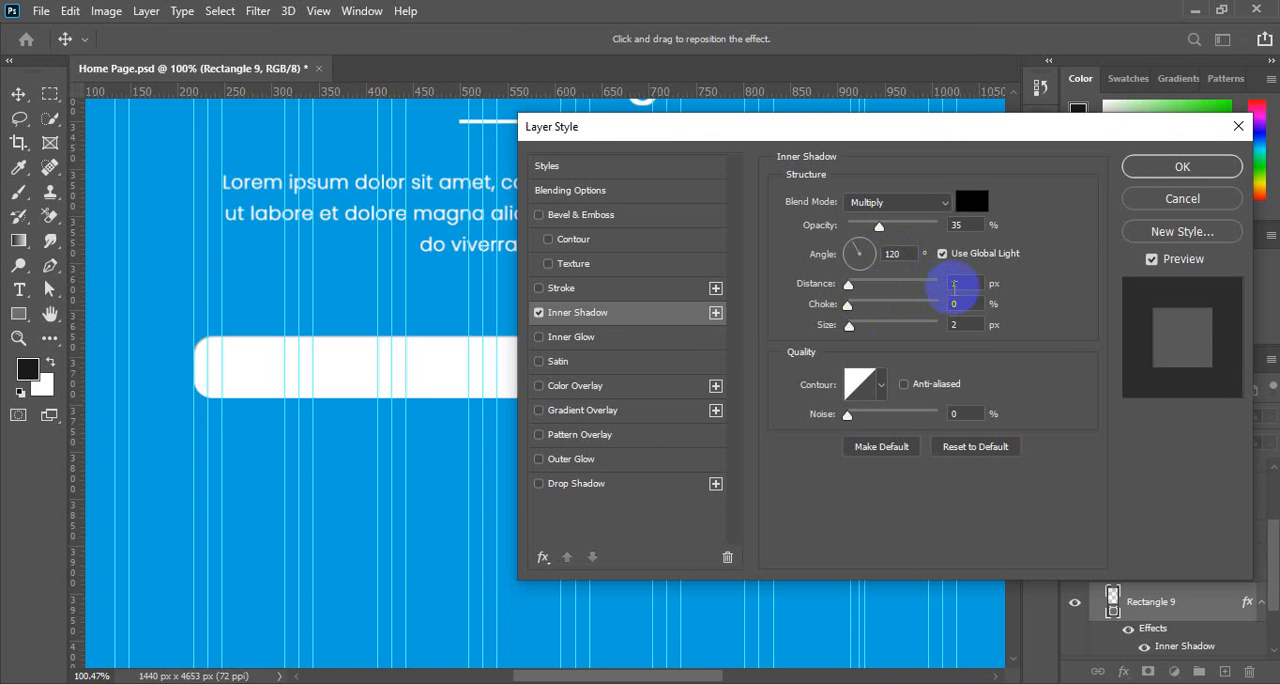
type("4")
key("Up")
key("Up")
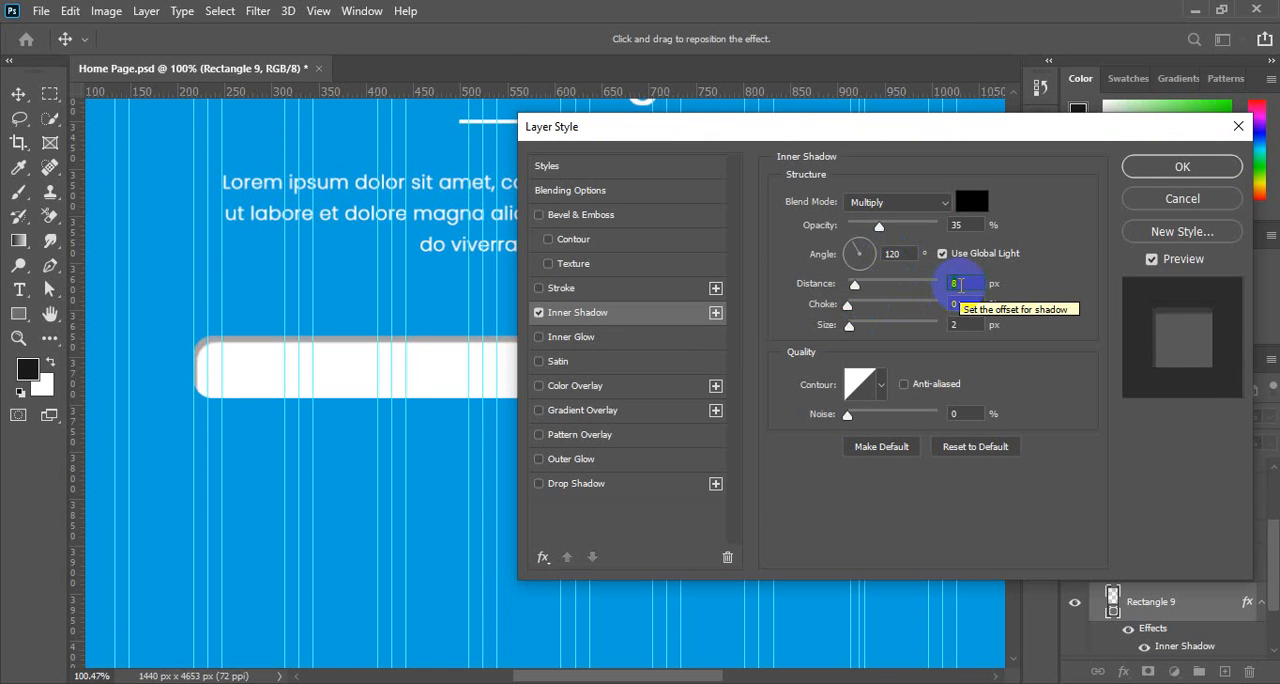
left_click(958, 304)
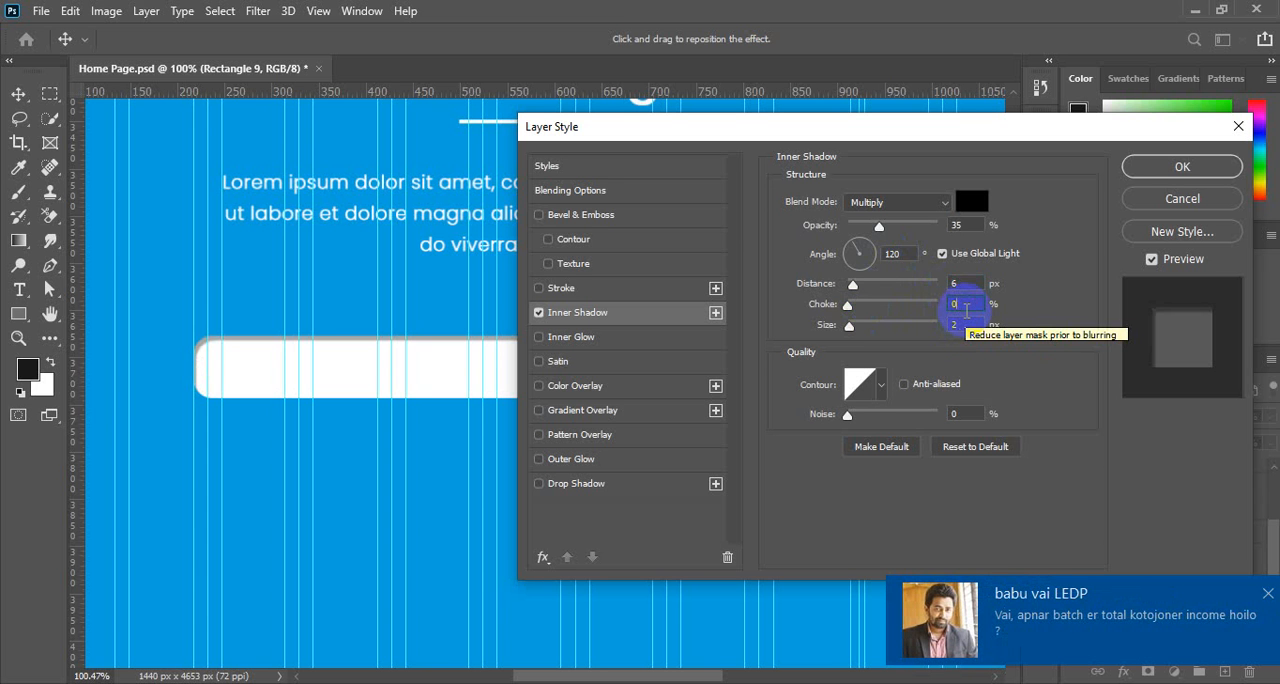
scroll(967, 309, "up", 8)
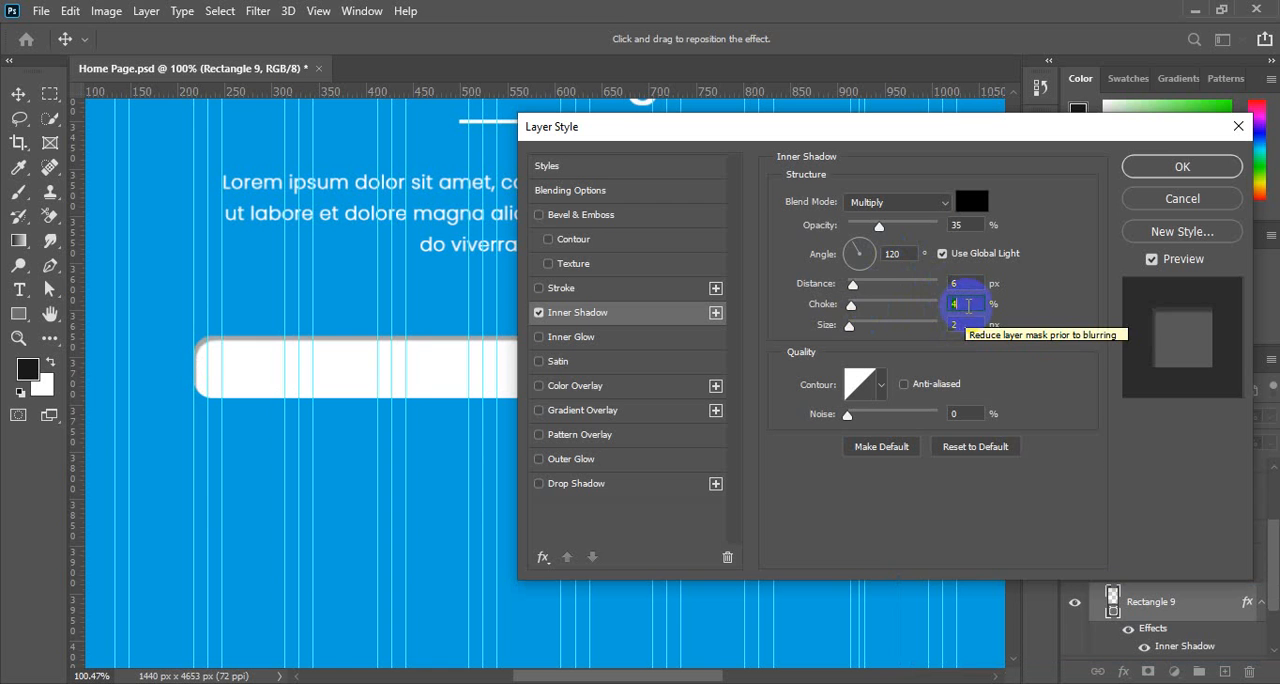
scroll(967, 305, "down", 1)
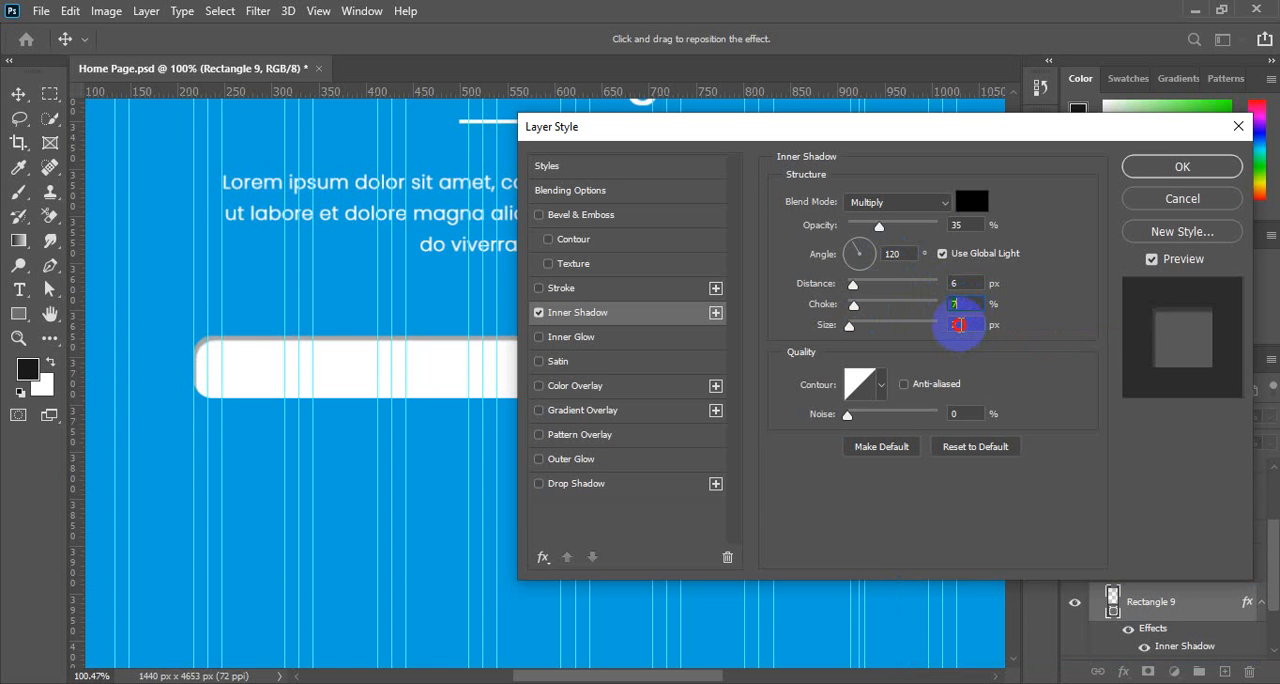
Set the inner shadow's size to 7 px and its distance to 5 px, and apply the effect.
left_click(956, 325)
scroll(958, 325, "up", 4)
scroll(958, 325, "up", 2)
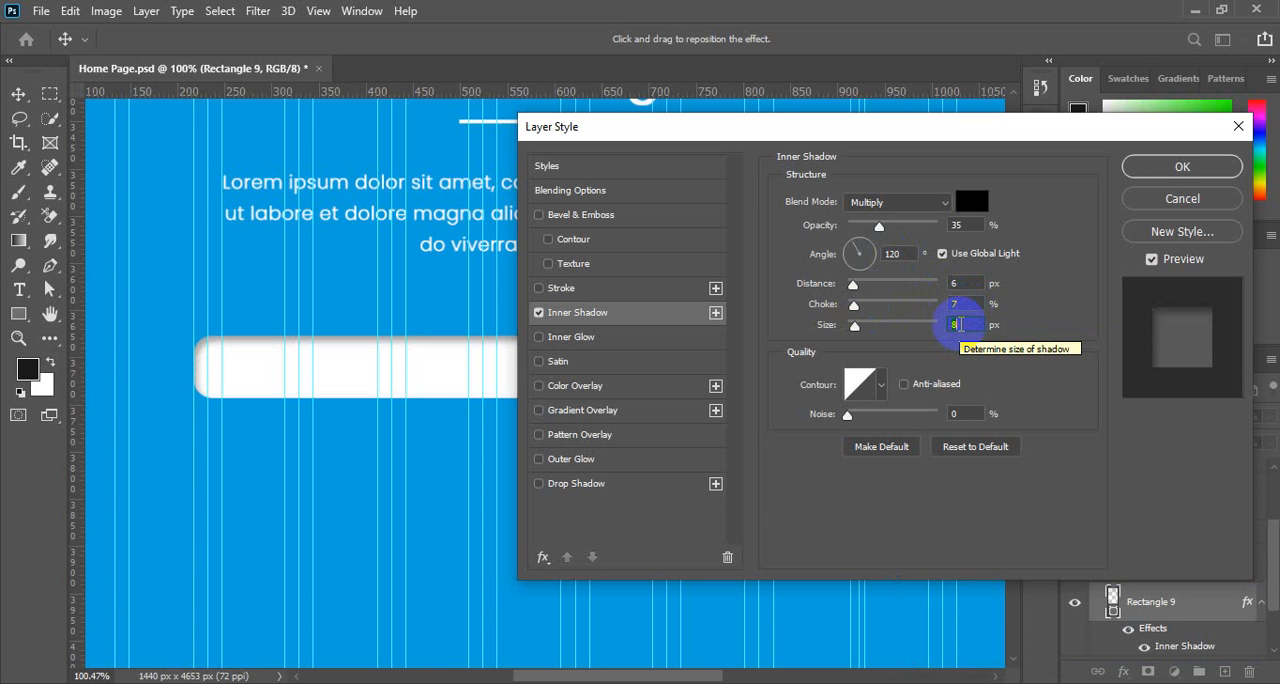
scroll(958, 325, "down", 1)
left_click_drag(963, 128, 1003, 67)
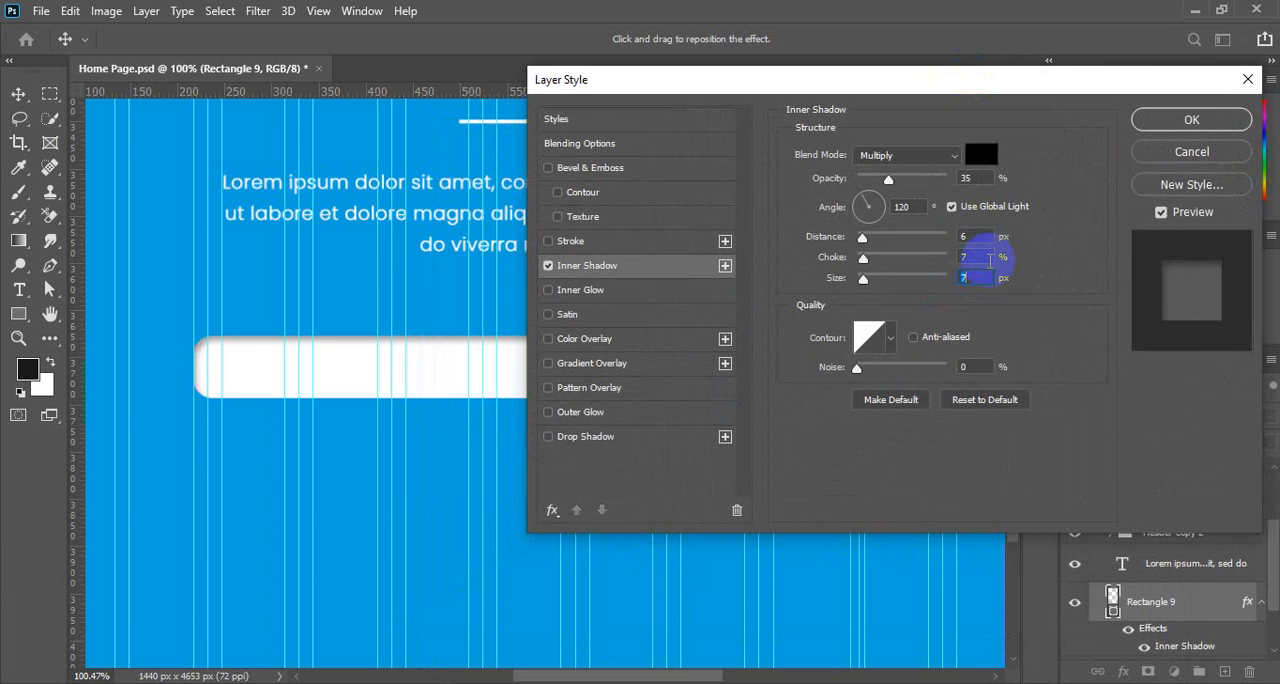
left_click(978, 236)
scroll(978, 236, "down", 2)
scroll(982, 236, "up", 1)
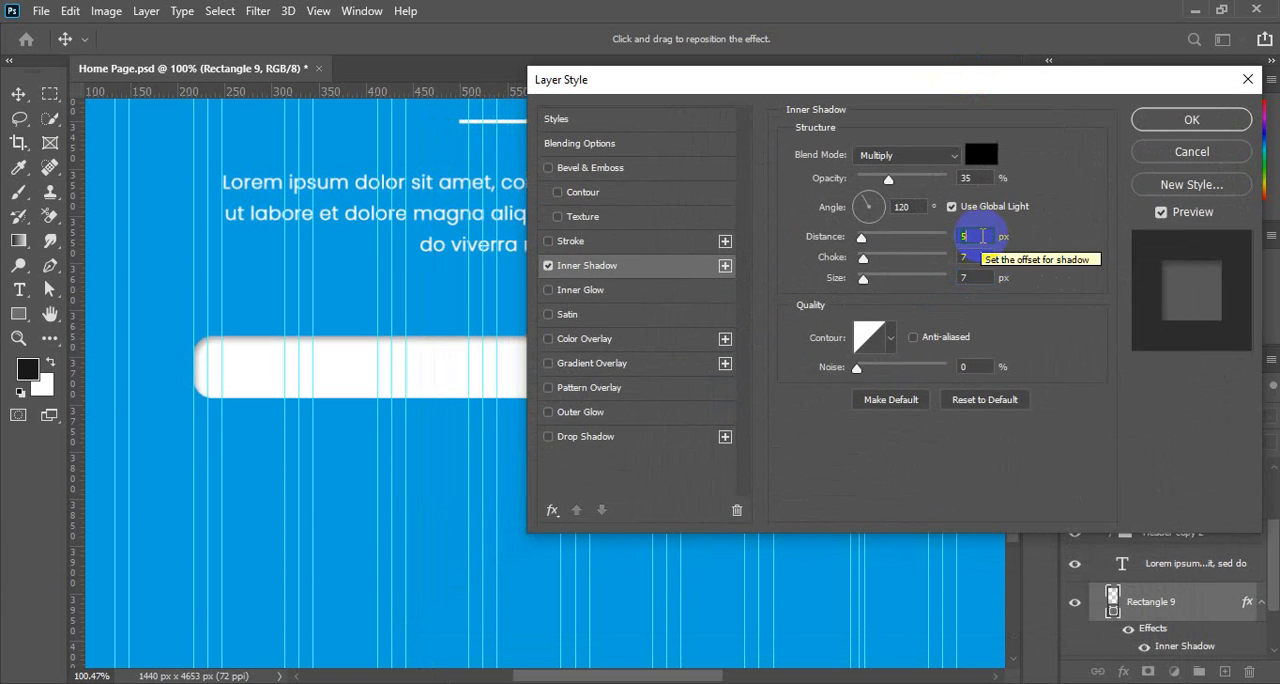
left_click(1160, 120)
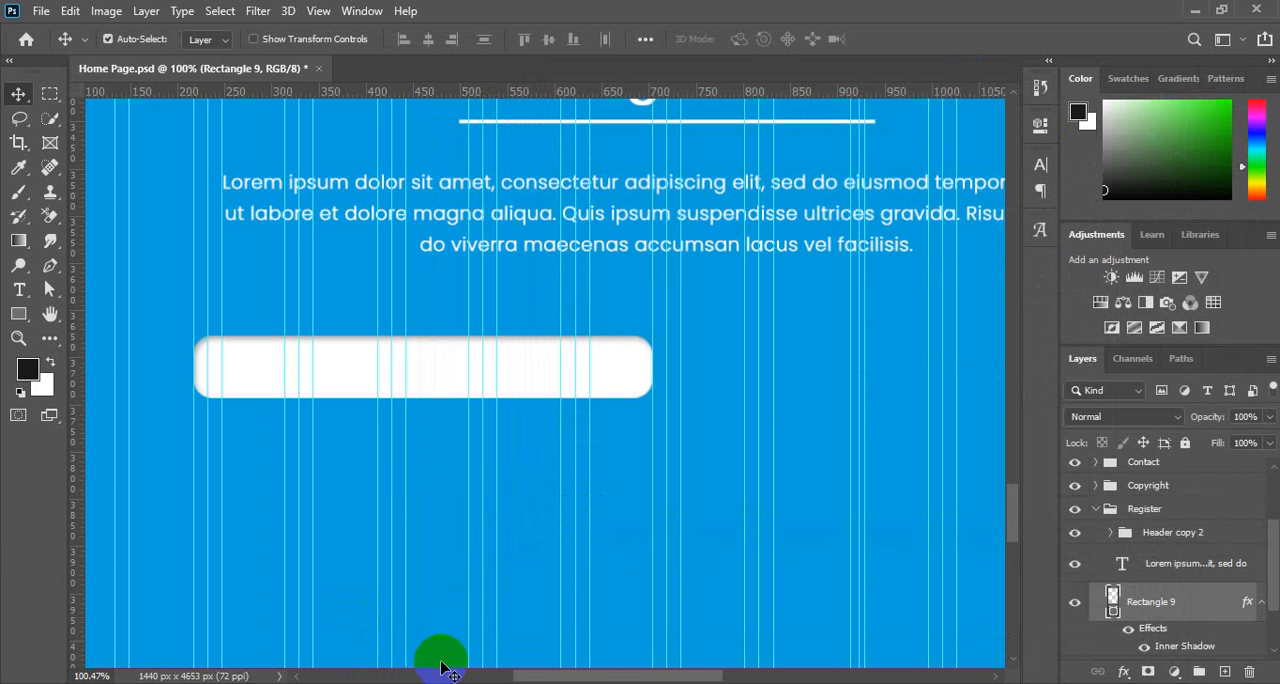
mouse_move(527, 683)
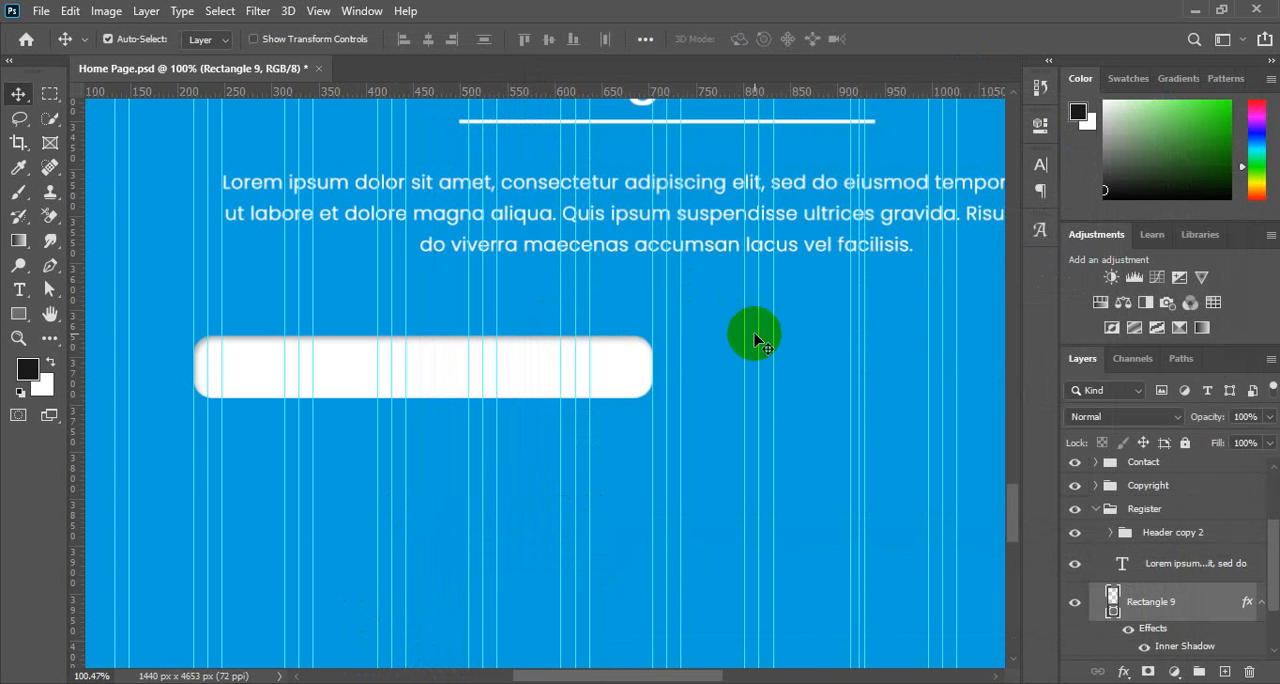
key("ctrl")
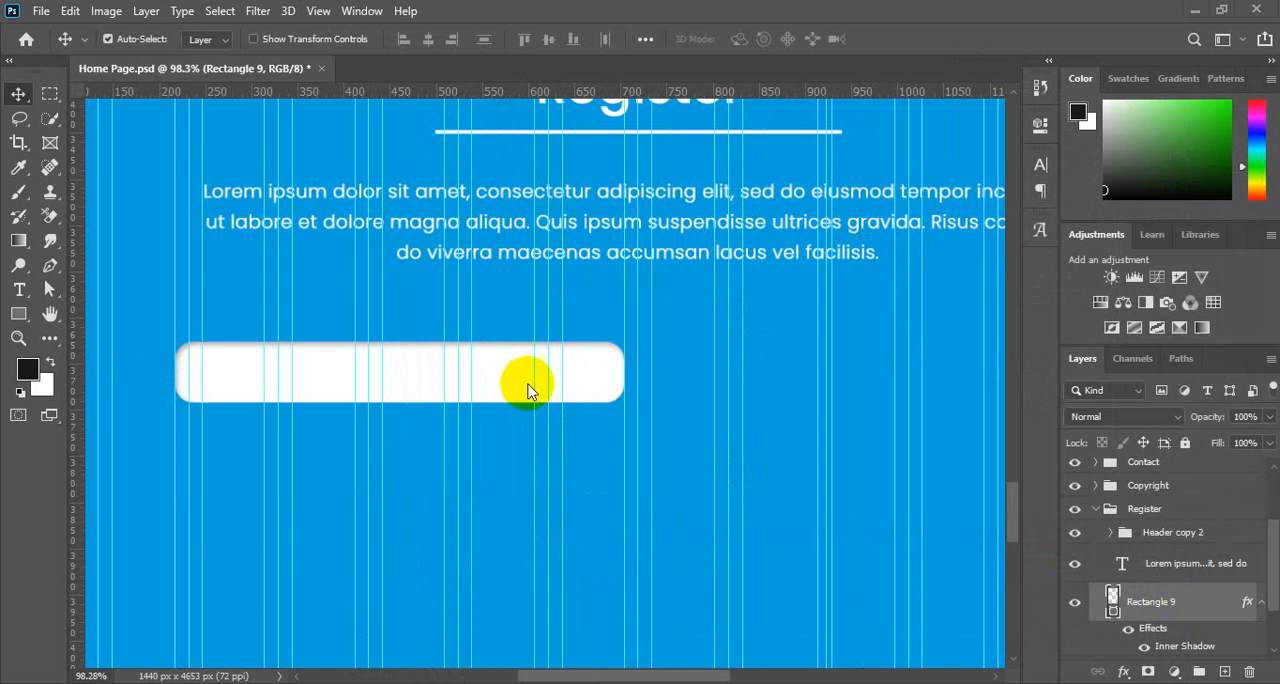
Add a "First Name" text line in Poppins Light 20 pt below the white rounded field.
left_click(19, 289)
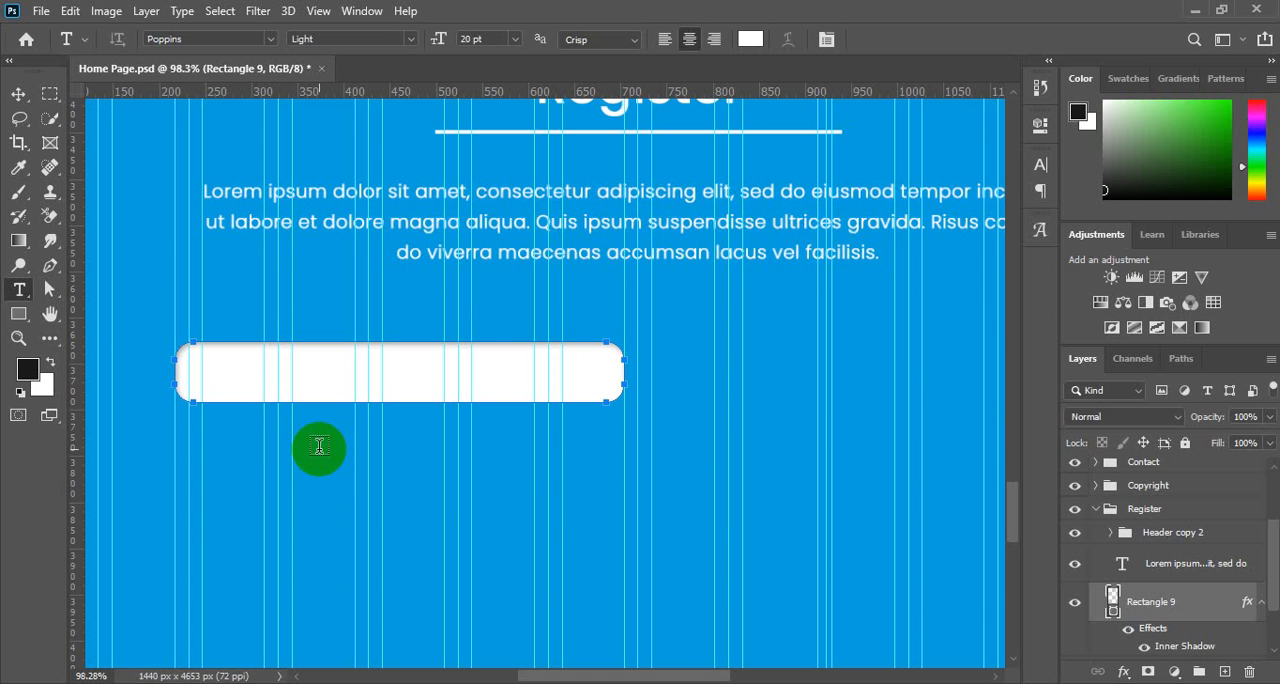
left_click(237, 461)
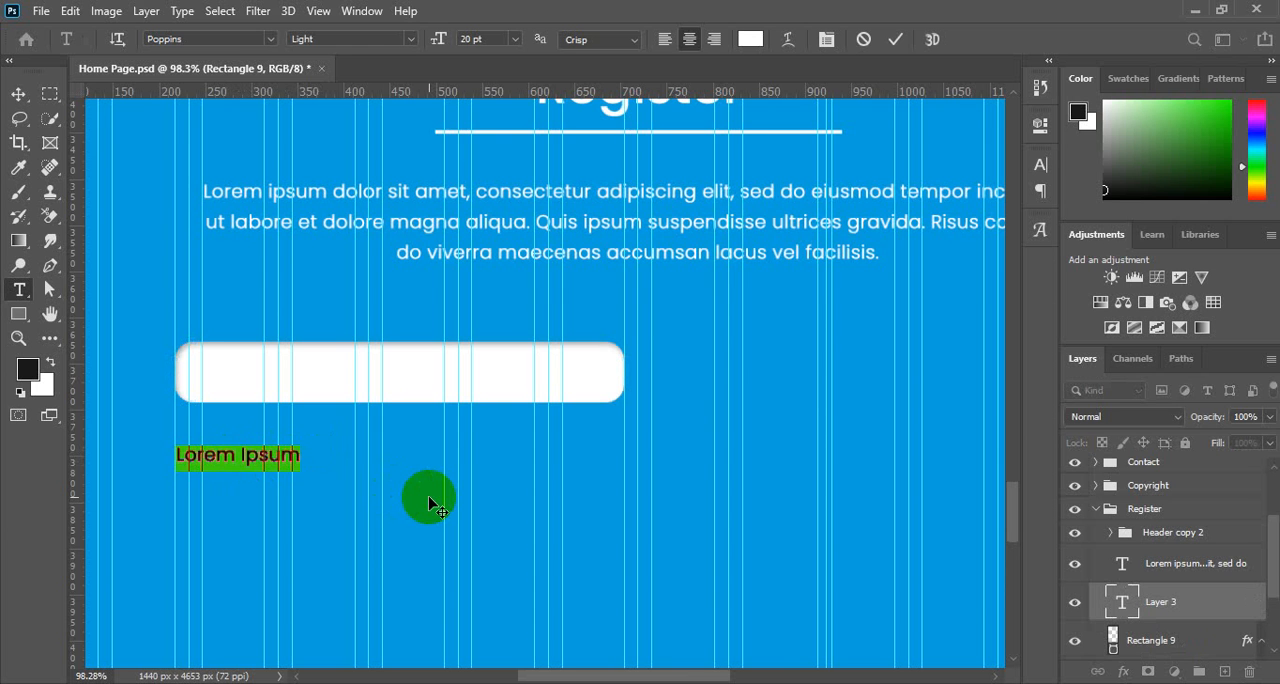
type("First")
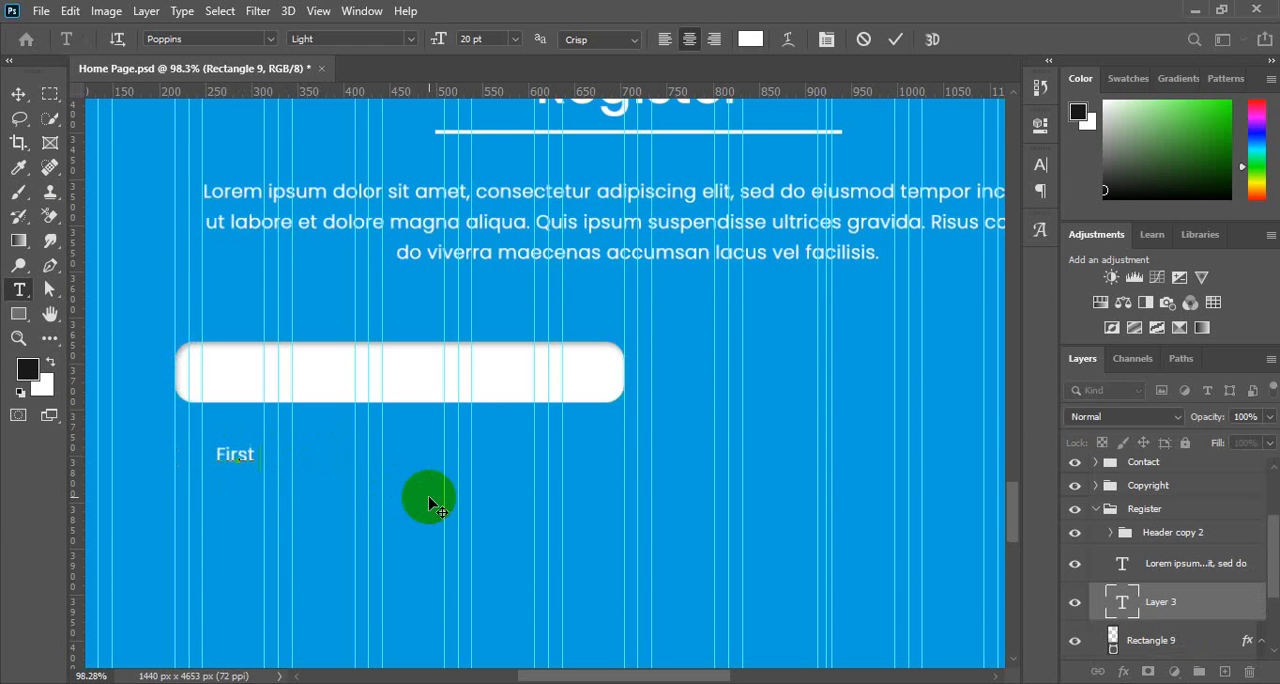
type(" Name")
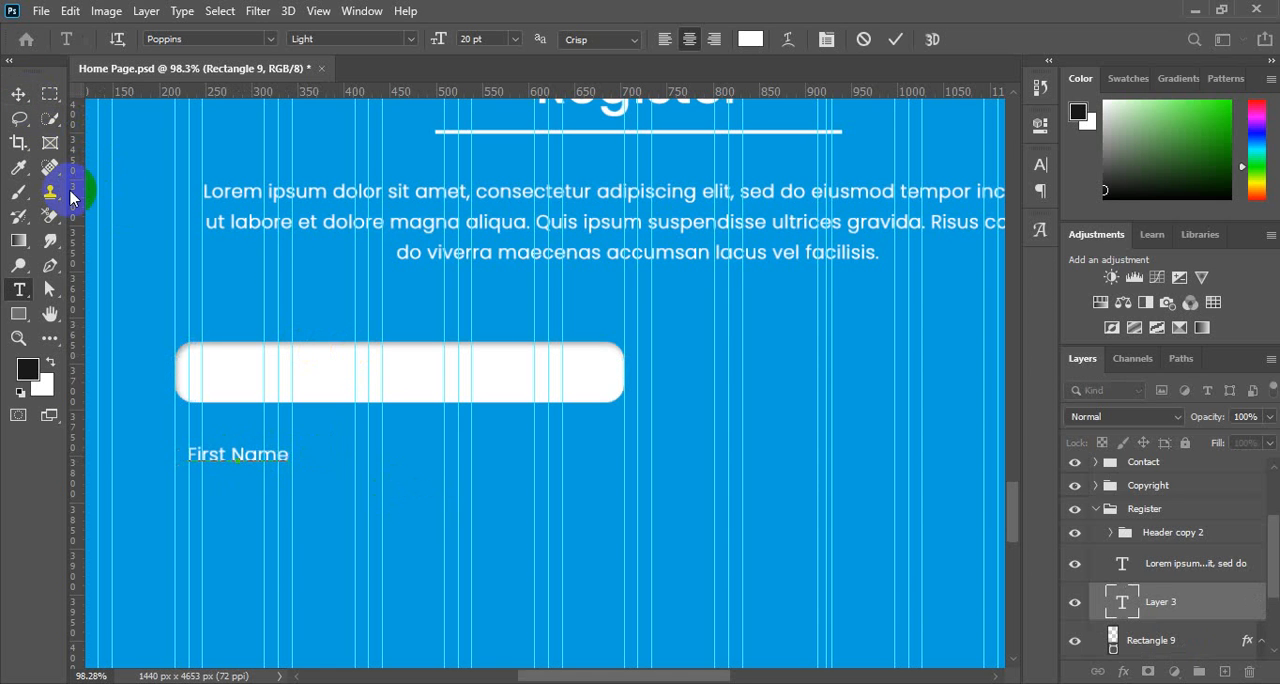
Recolor the whole First Name text to dark grey #666765.
key("ctrl+a")
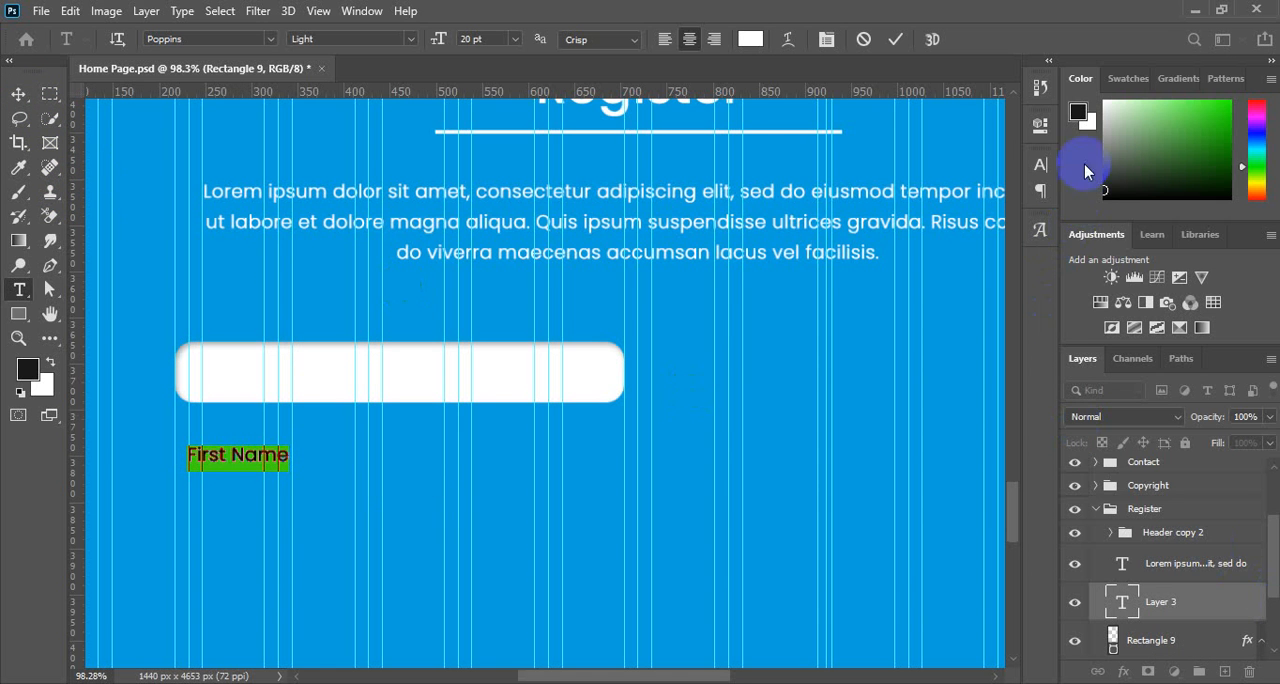
left_click(30, 366)
left_click(802, 344)
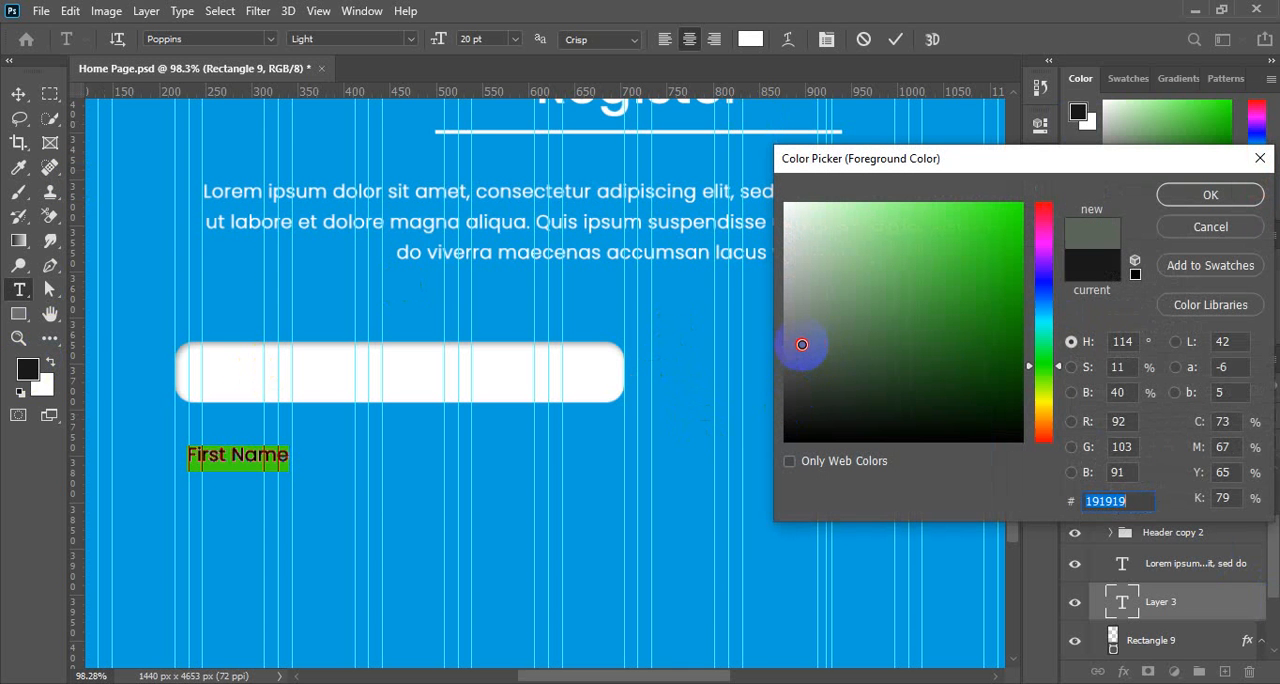
left_click_drag(802, 344, 789, 347)
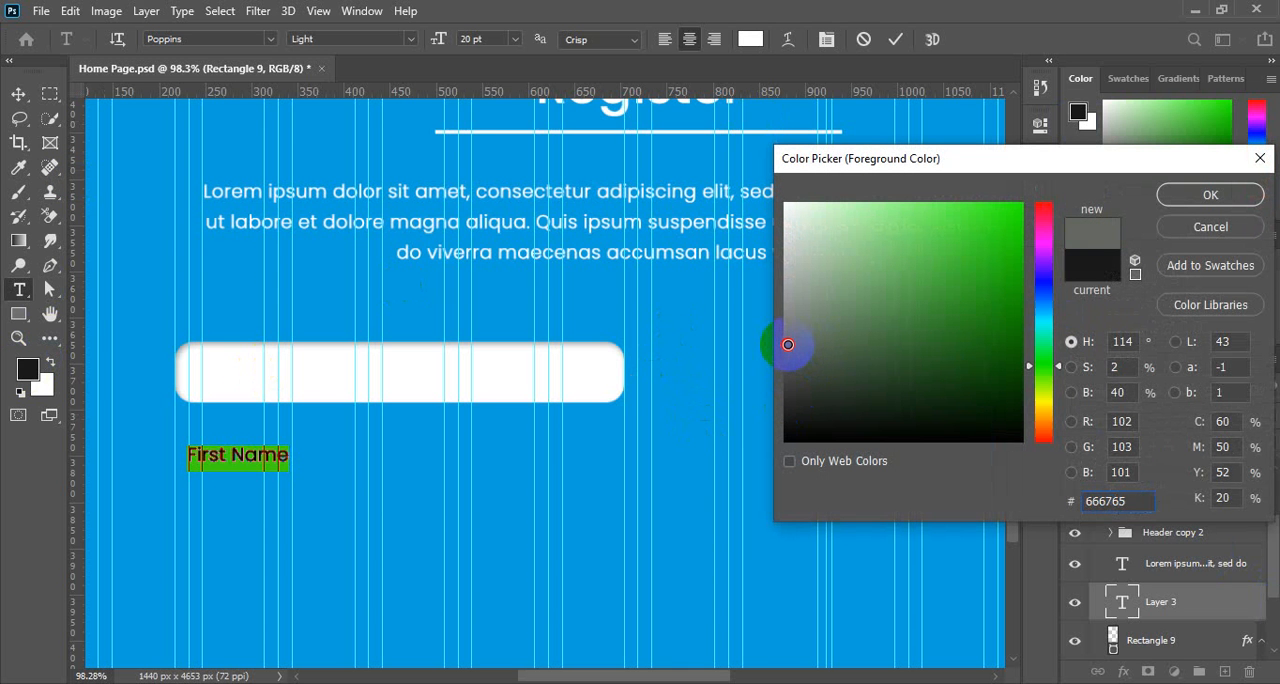
left_click(1210, 195)
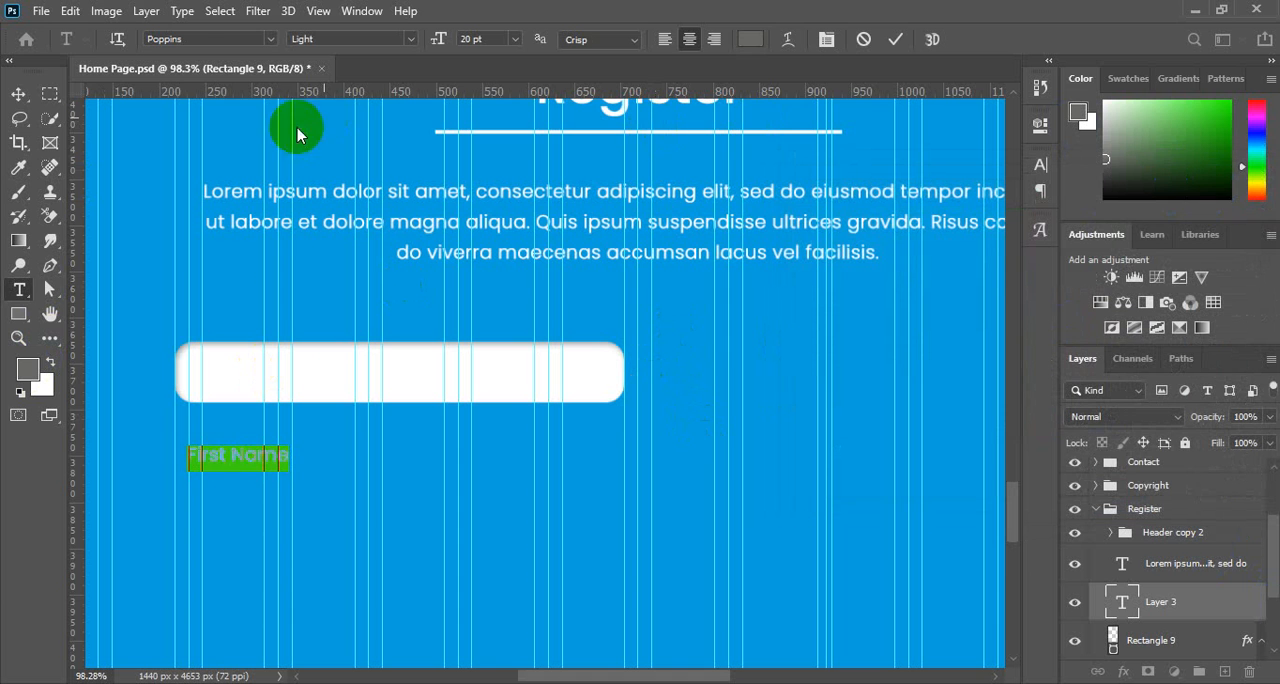
Move the First Name text inside the white rounded field near its left end and set its opacity to 84%.
left_click(18, 93)
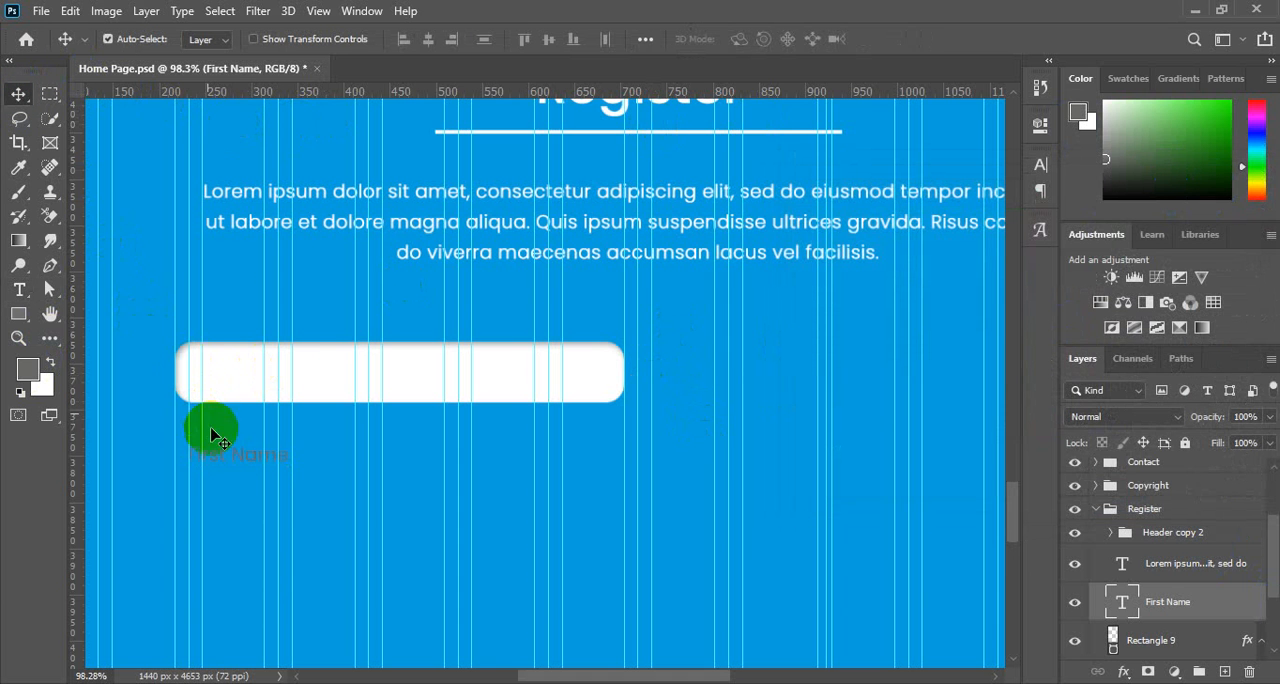
left_click_drag(244, 457, 260, 380)
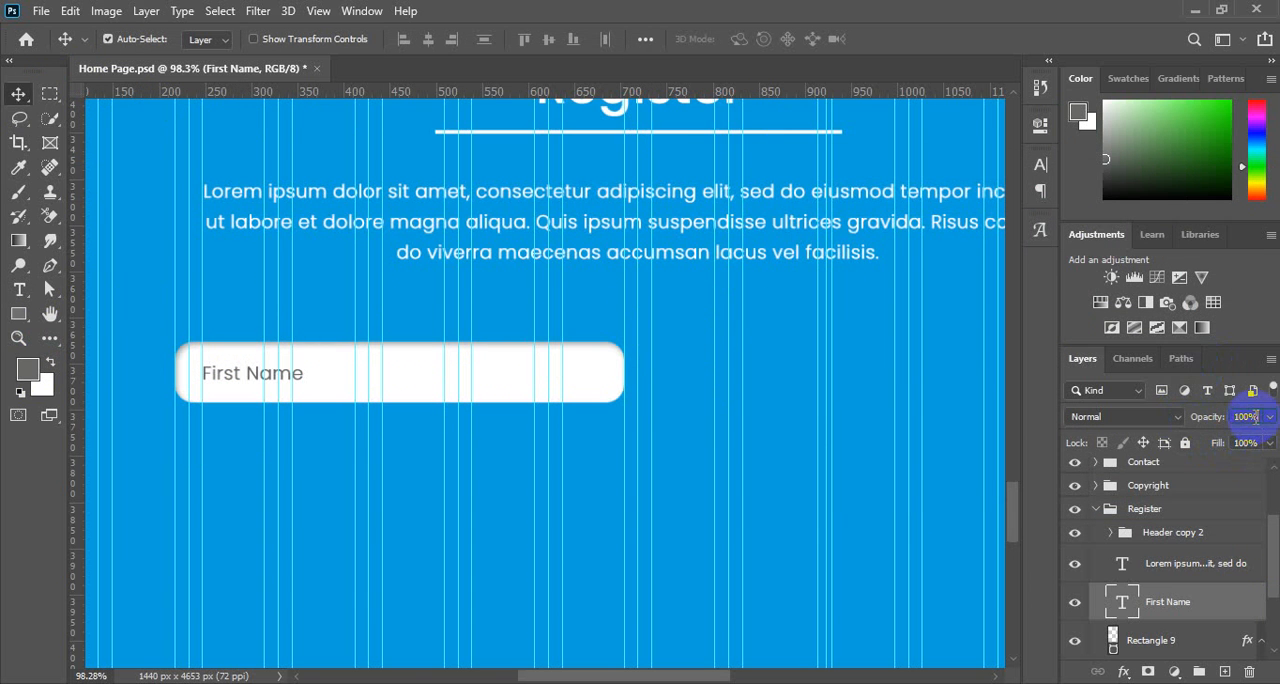
scroll(1256, 417, "down", 6)
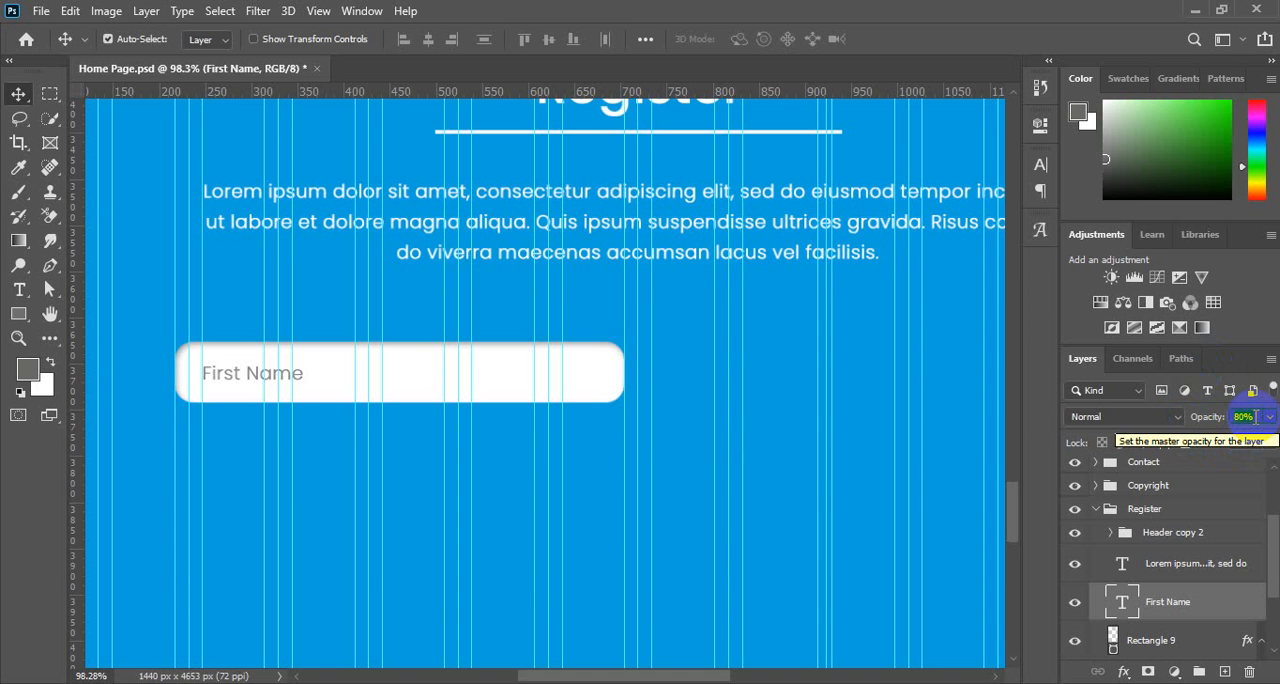
scroll(1256, 417, "up", 4)
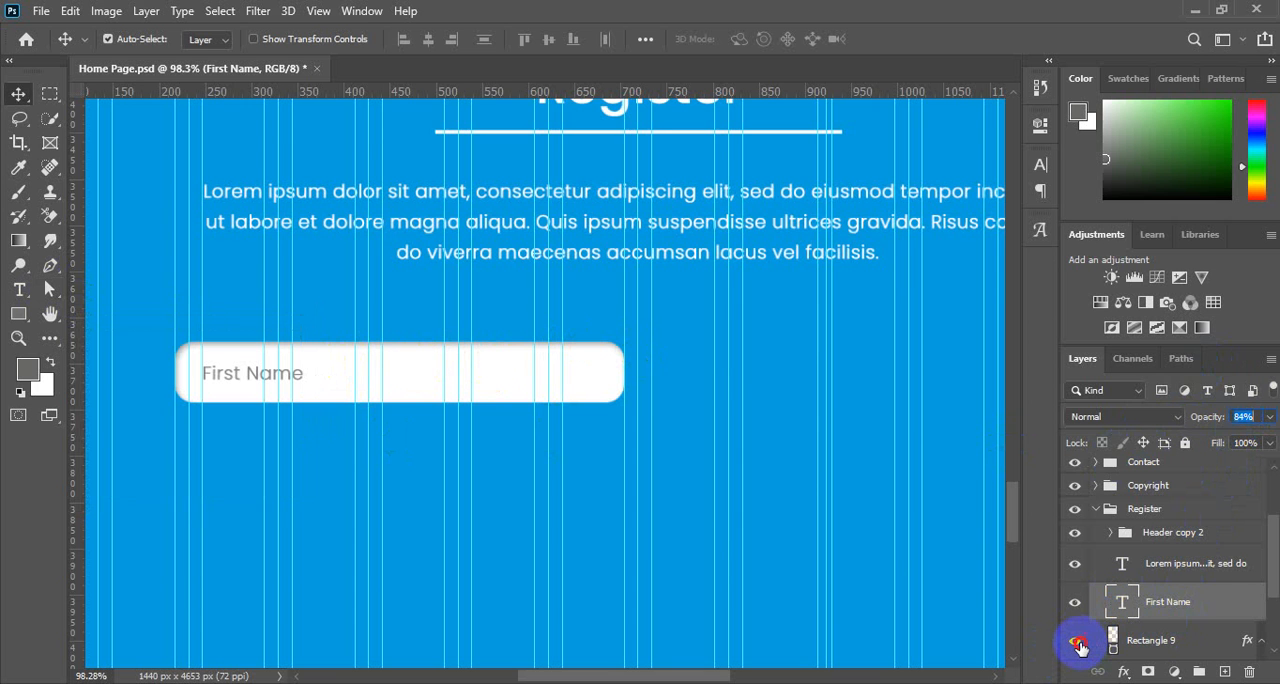
Group the First Name text with its white rounded rectangle and name the group First Name.
left_click(1077, 641)
left_click(1076, 641)
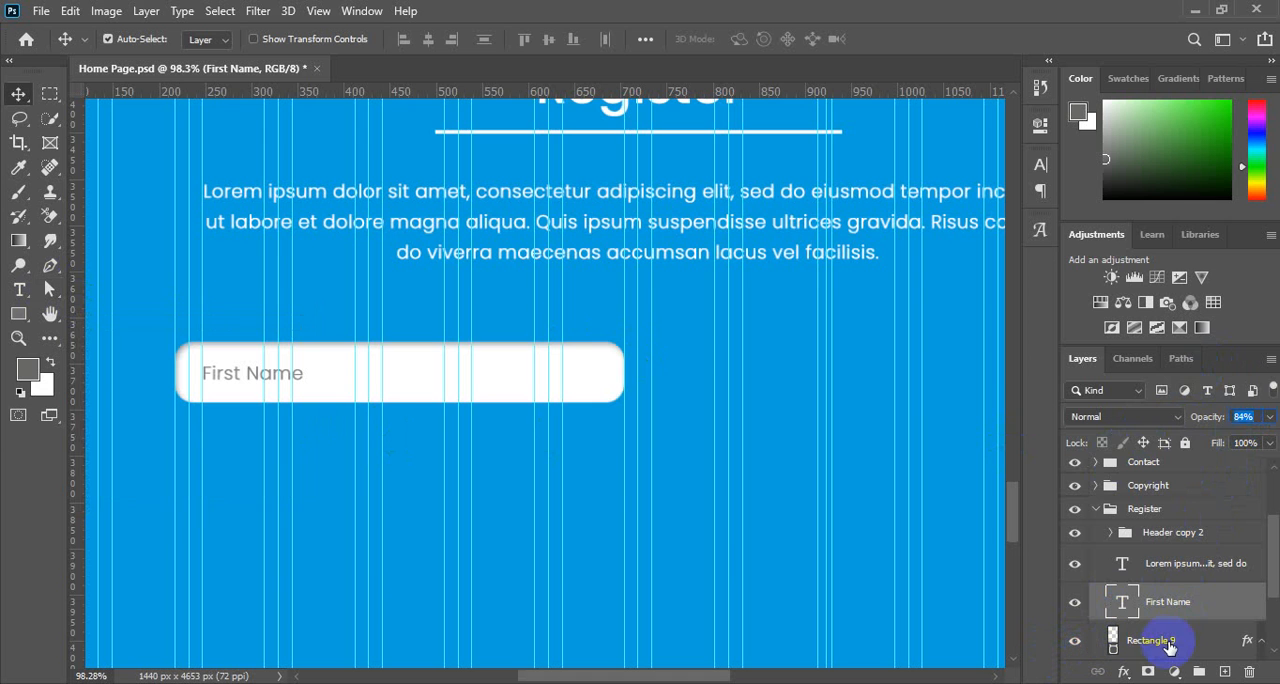
left_click(1175, 642)
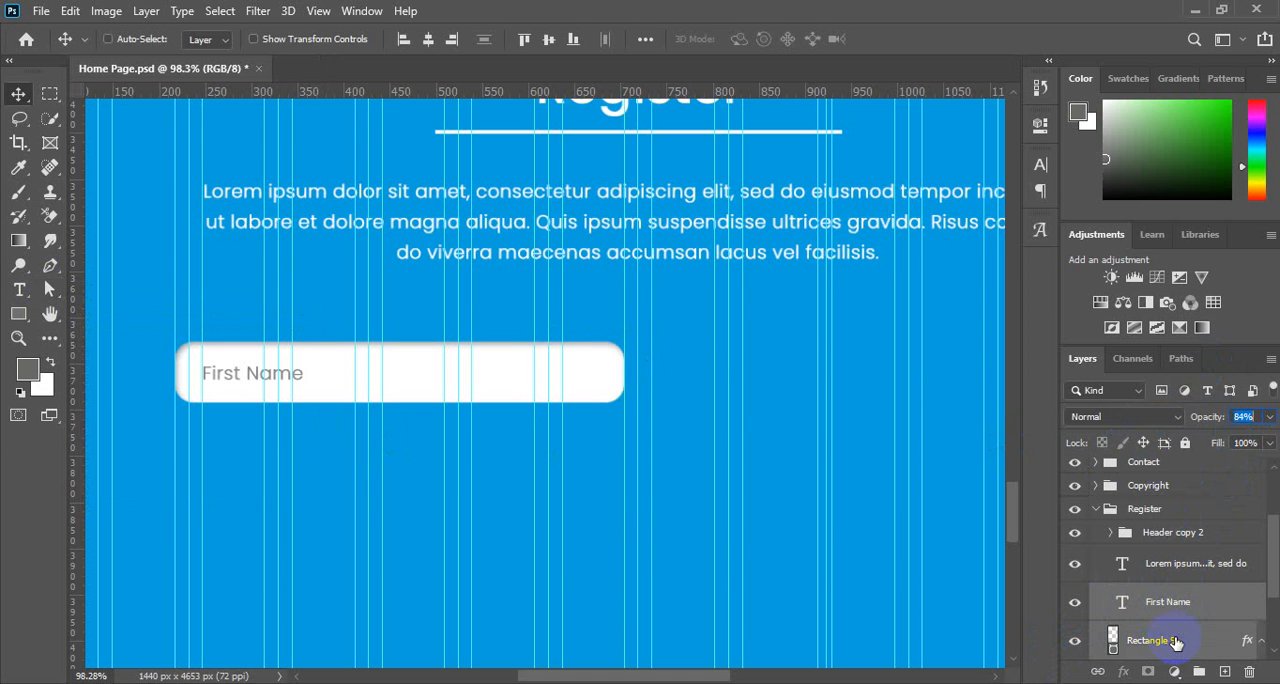
key("ctrl+g")
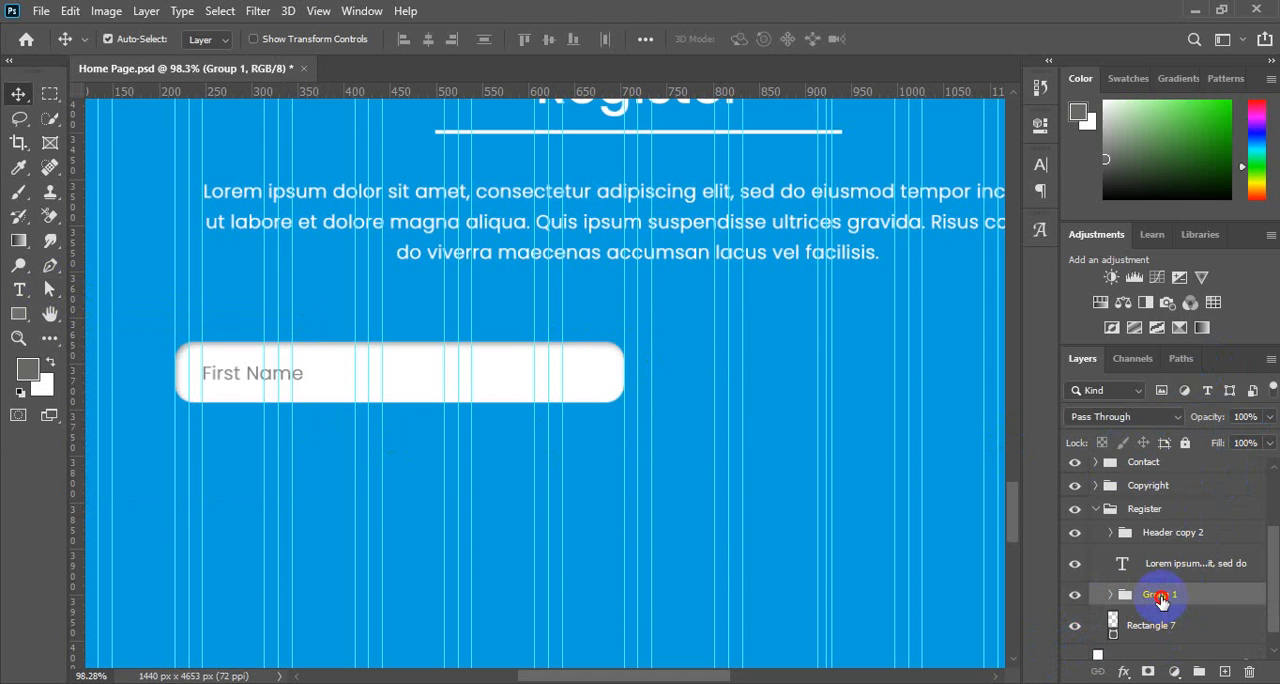
double_click(1160, 596)
key("Return")
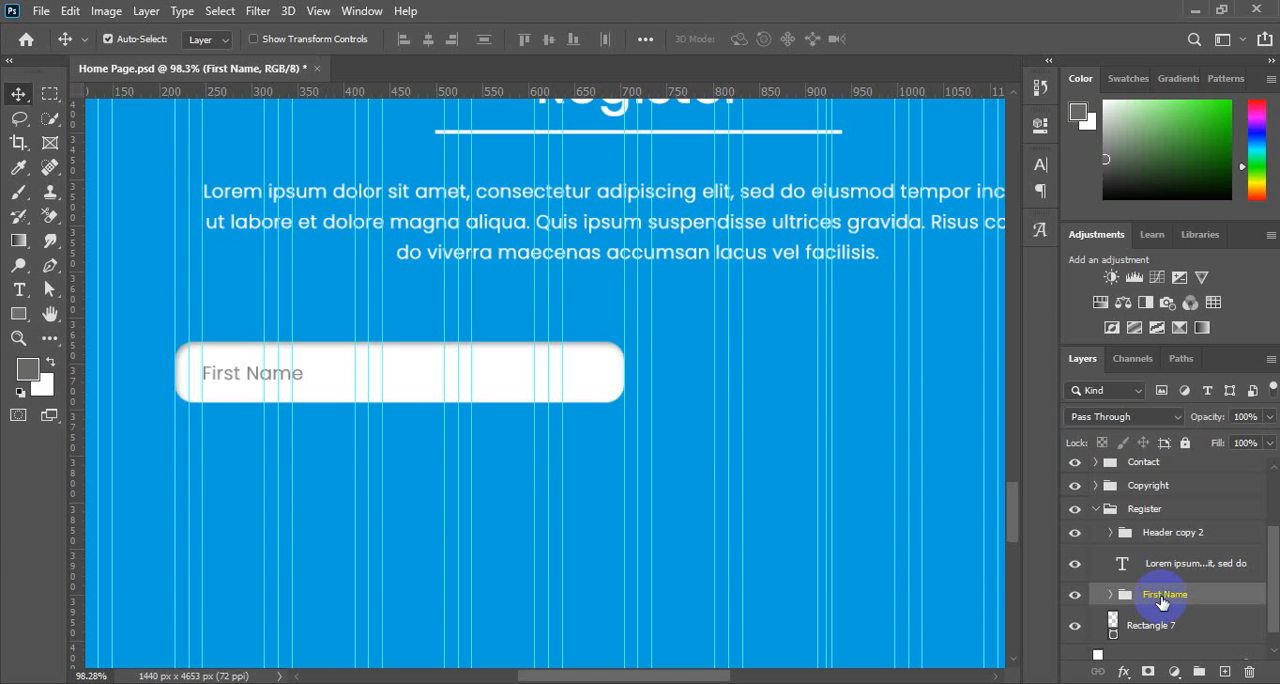
Duplicate the First Name group and shift the copy horizontally to the right of the original field.
key("ctrl+j")
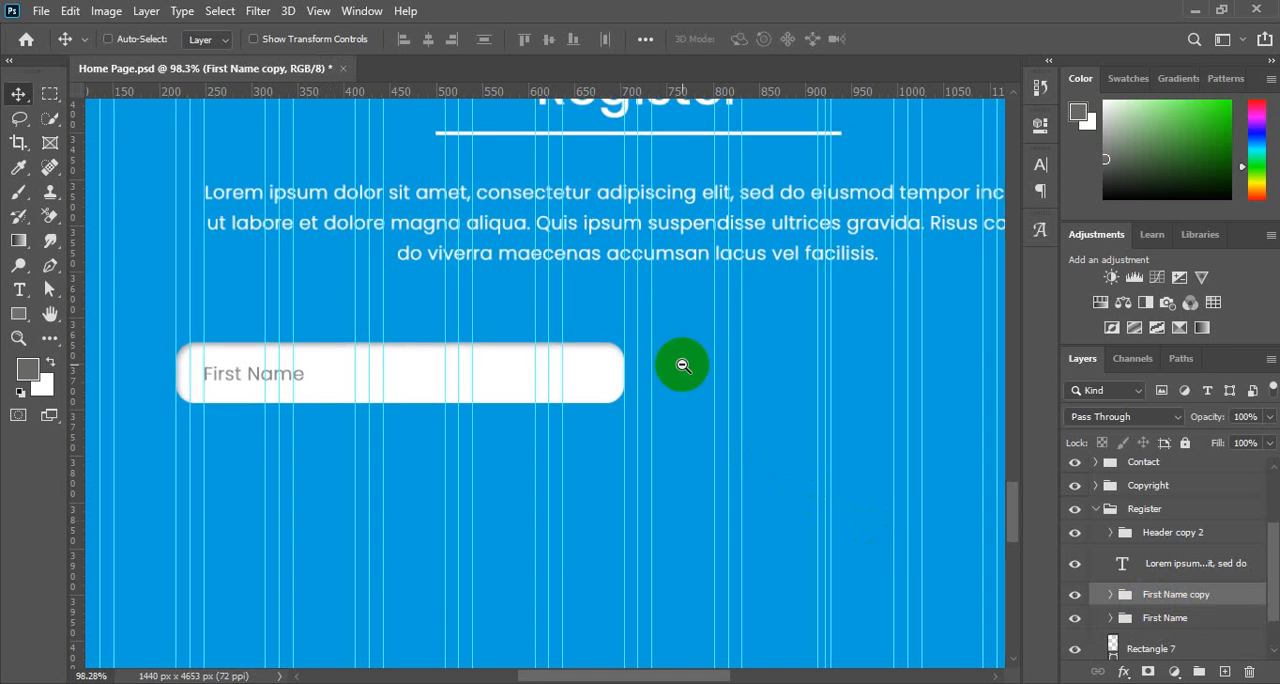
key("ctrl+minus")
key("shift+Right")
key("shift+Right")
key("shift+Right")
key("shift+Right")
key("shift+Right")
key("shift+Right")
key("shift+Right")
key("shift+Right")
key("shift+Right")
key("shift+Right")
key("shift+Right")
key("shift+Right")
key("shift+Right")
key("shift+Right")
key("shift+Right")
key("shift+Right")
key("shift+Right")
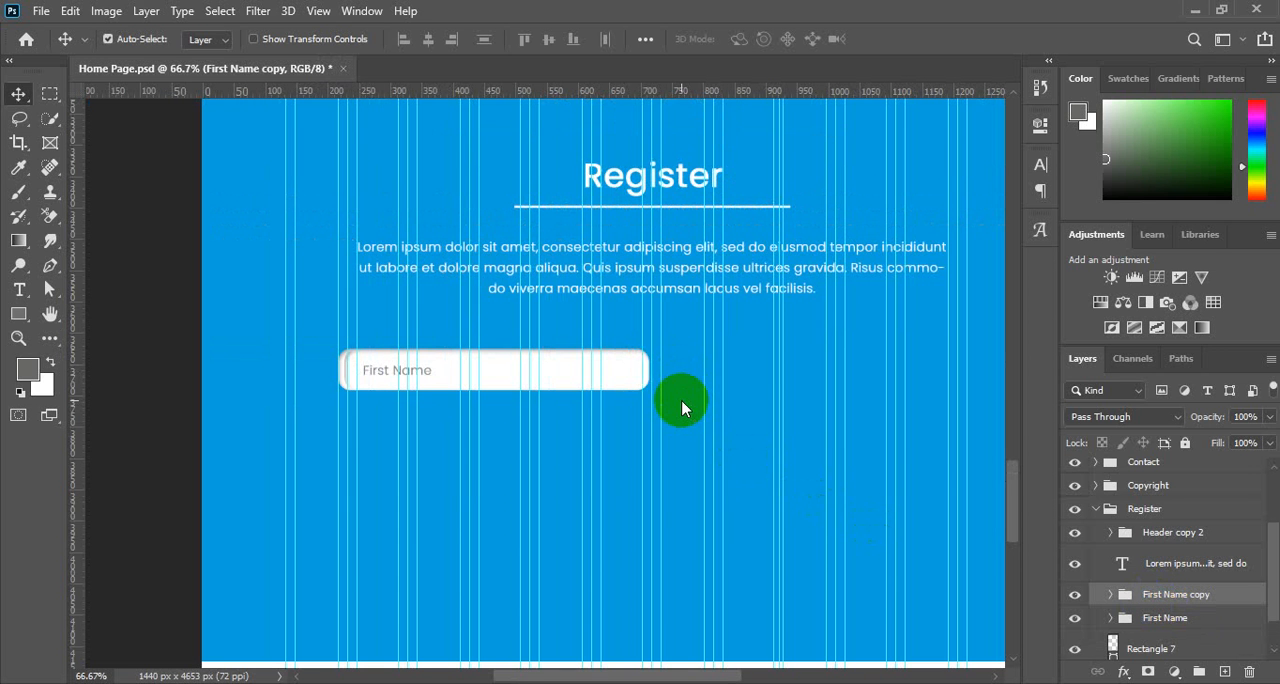
key("shift+Right")
key("shift+Right")
key("shift+Right")
key("shift+Right")
key("shift+Right")
key("shift+Right")
key("shift+Right")
key("shift+Right")
key("shift+Right")
key("shift+Right")
key("shift+Right")
key("shift+Right")
key("shift+Right")
key("shift+Right")
key("shift+Right")
key("shift+Right")
key("shift+Right")
key("shift+Right")
key("shift+Right")
key("shift+Right")
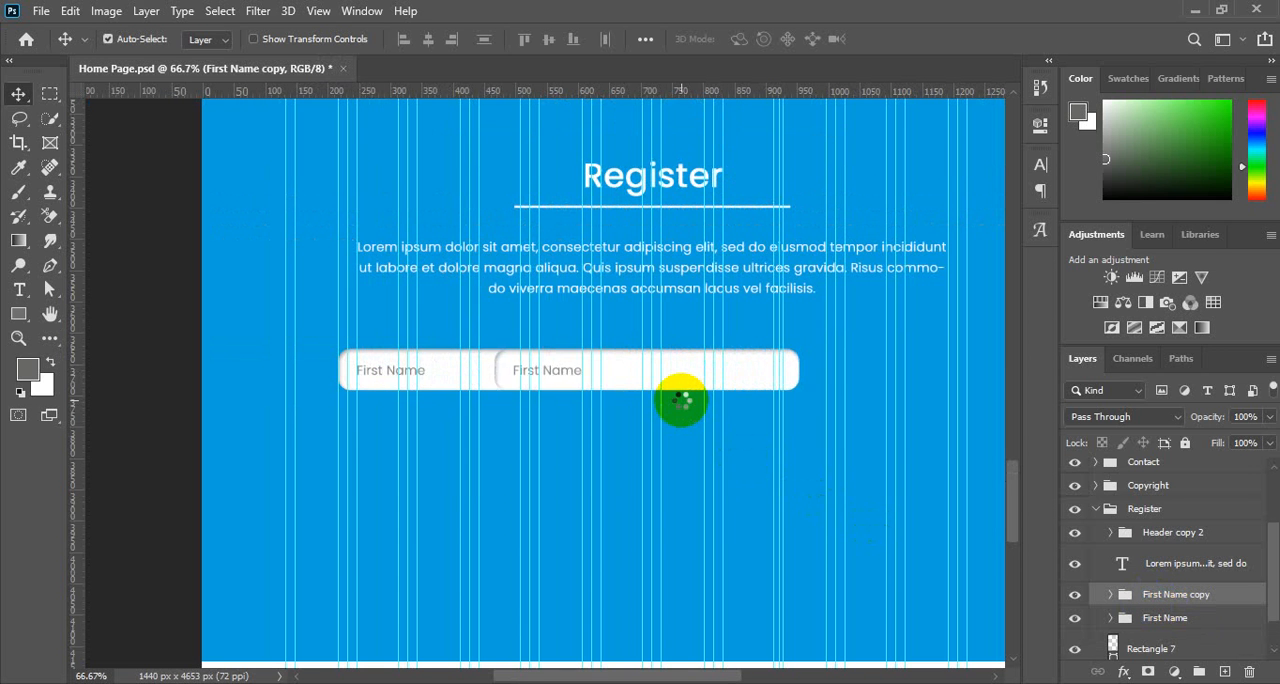
key("shift+Right")
key("shift+Right")
key("shift+Right")
key("shift+Right")
key("shift+Right")
key("shift+Right")
key("shift+Right")
key("shift+Right")
key("shift+Right")
key("shift+Right")
key("shift+Right")
key("shift+Right")
key("shift+Right")
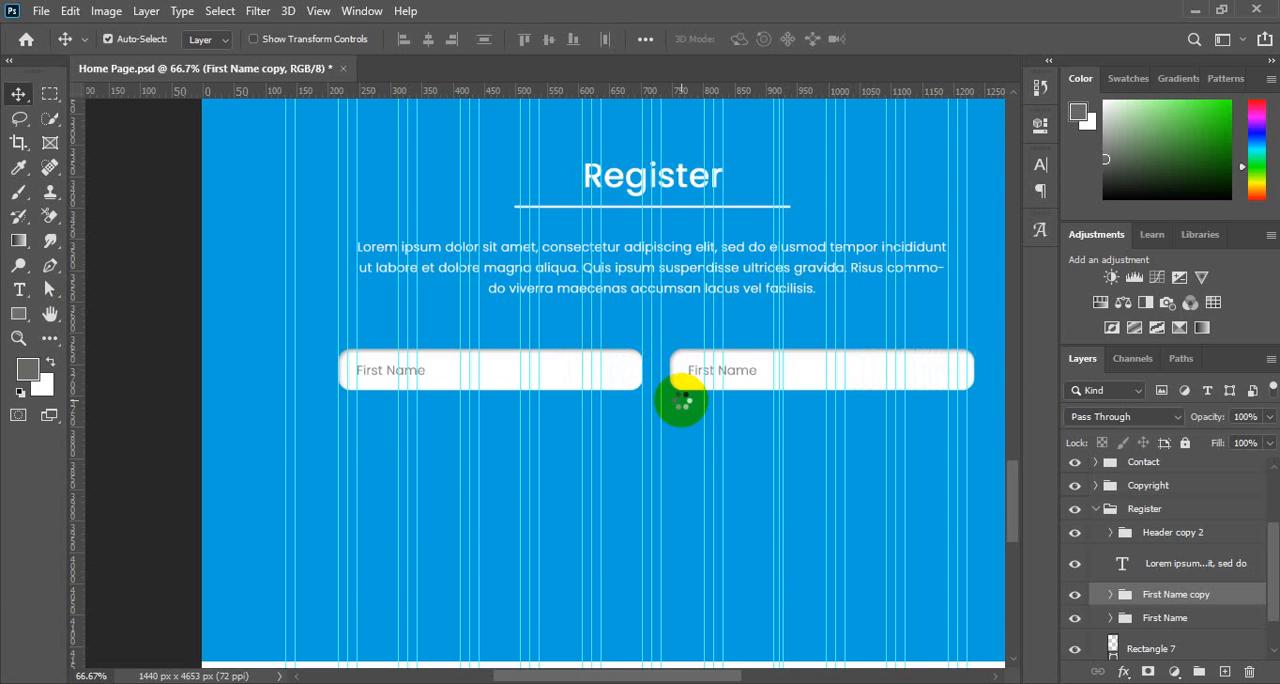
Nudge the copied field horizontally until its left edge sits on the column guide just past the first field.
key("shift+Left")
key("shift+Left")
key("shift+Left")
key("shift+Left")
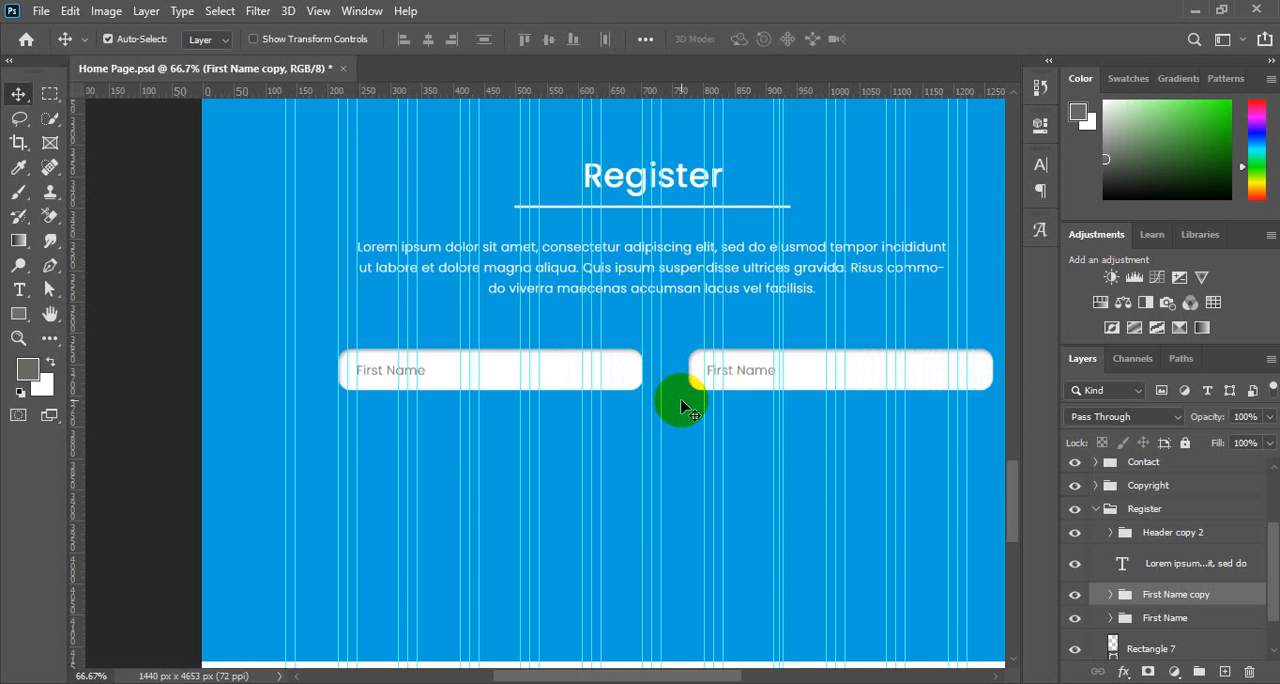
left_click_drag(677, 392, 555, 378)
key("shift+Left")
key("shift+Left")
key("shift+Left")
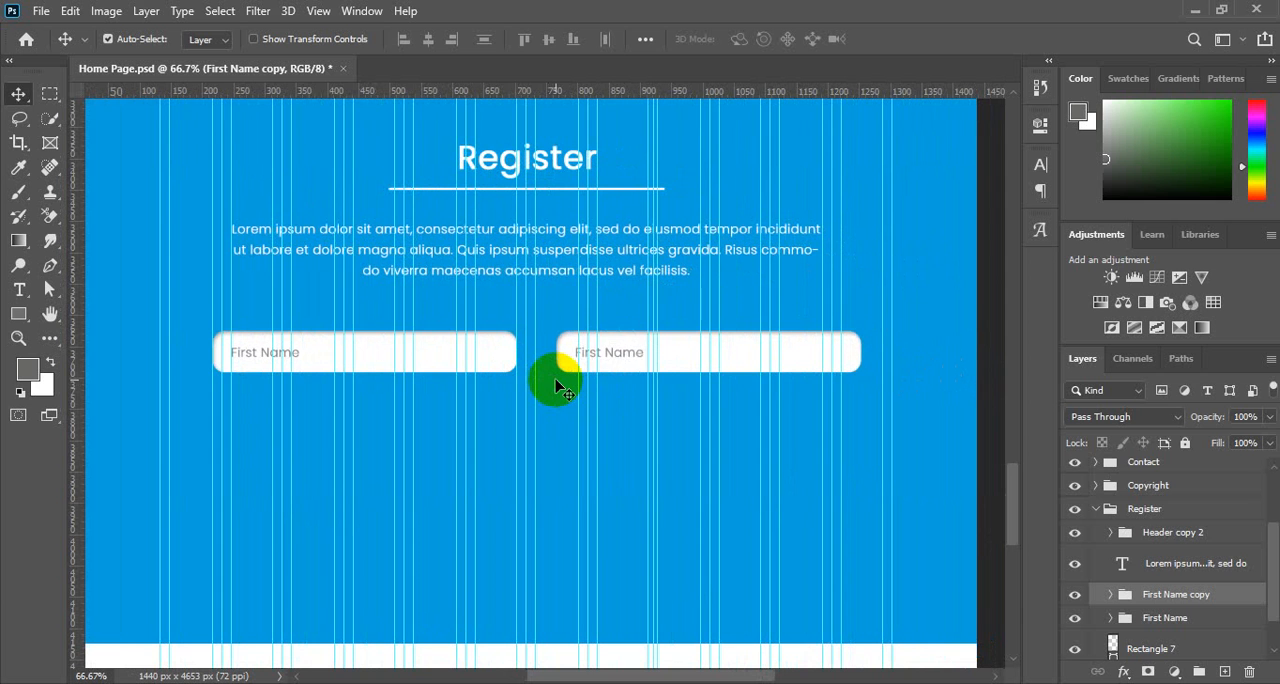
key("shift+Left")
key("shift+Left")
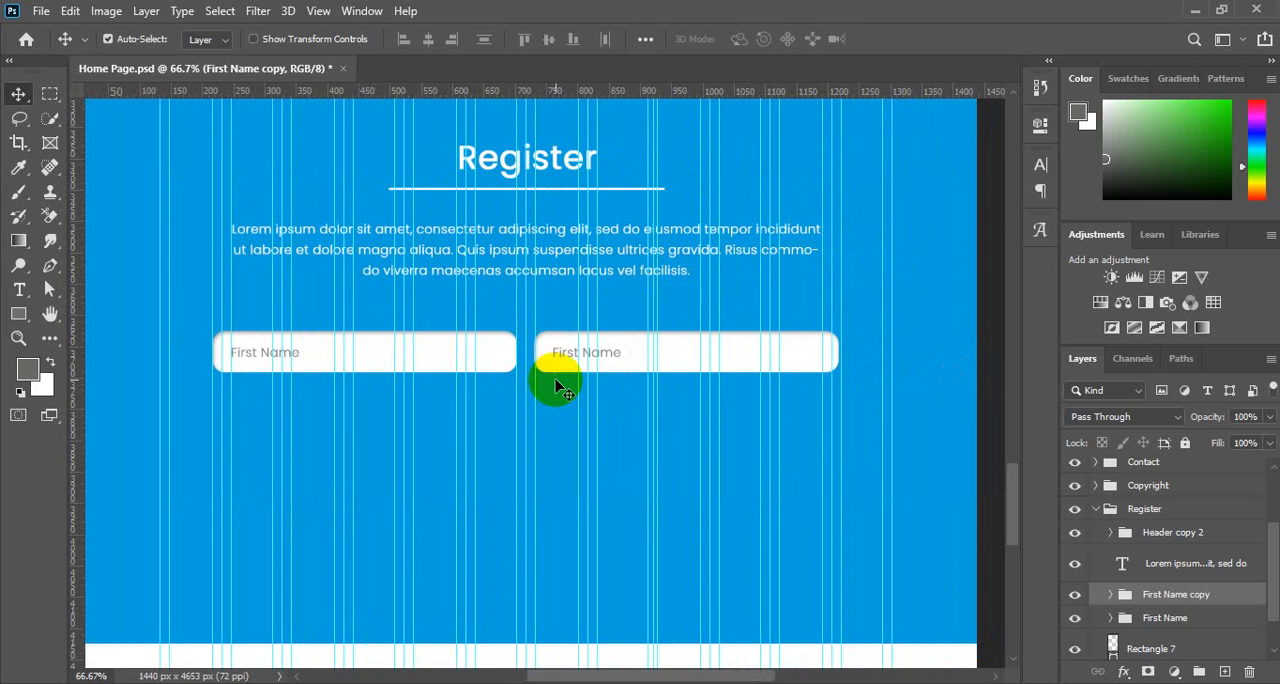
key("shift+Left")
key("shift+Left")
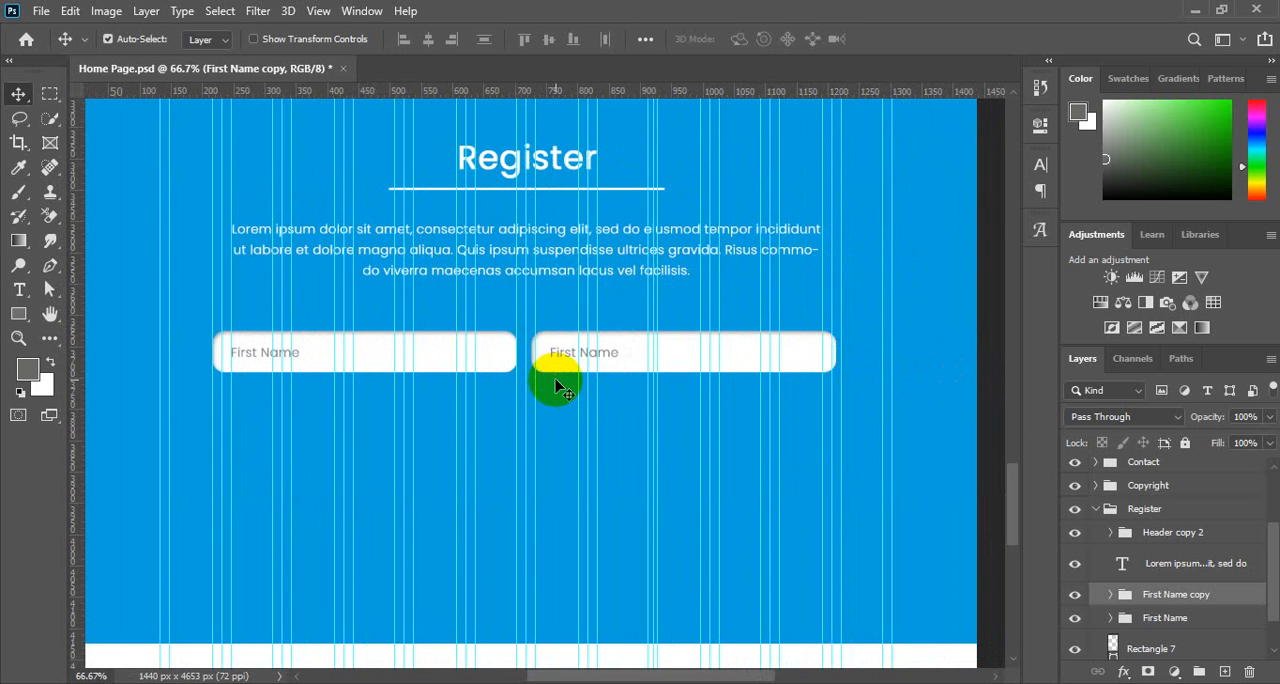
key("Left")
key("Left")
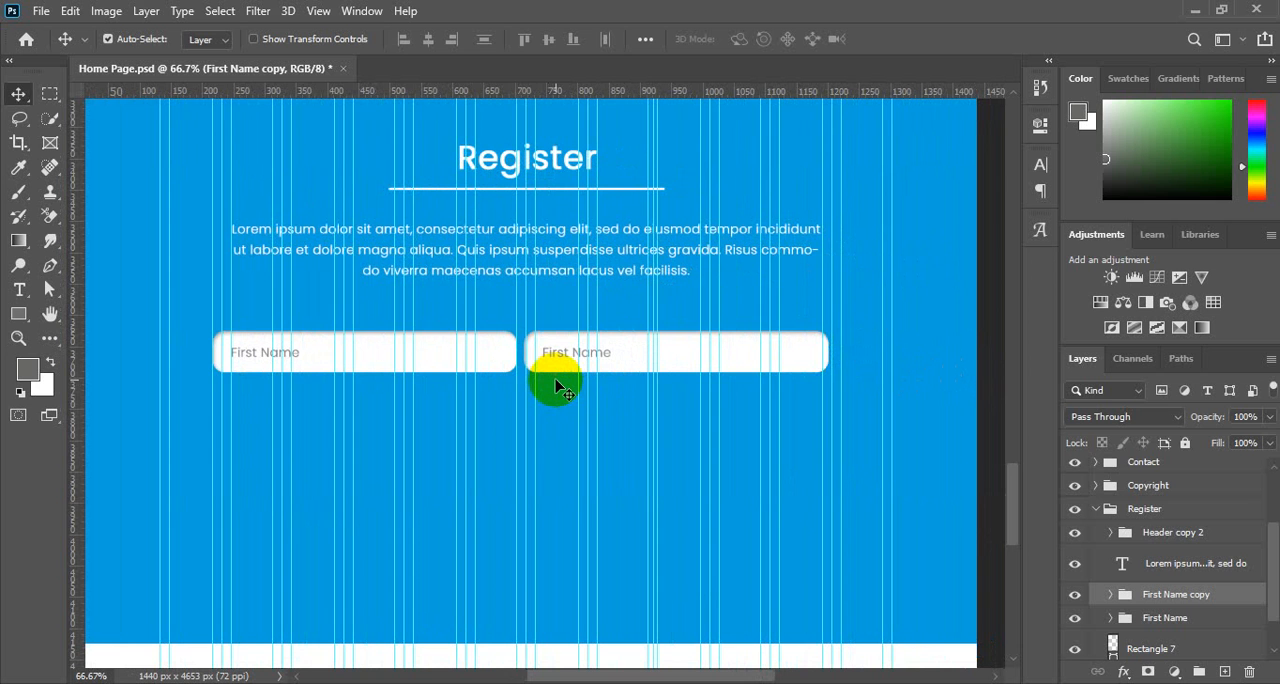
key("Right")
key("Right")
key("Right")
key("Right")
key("Right")
key("Right")
key("Right")
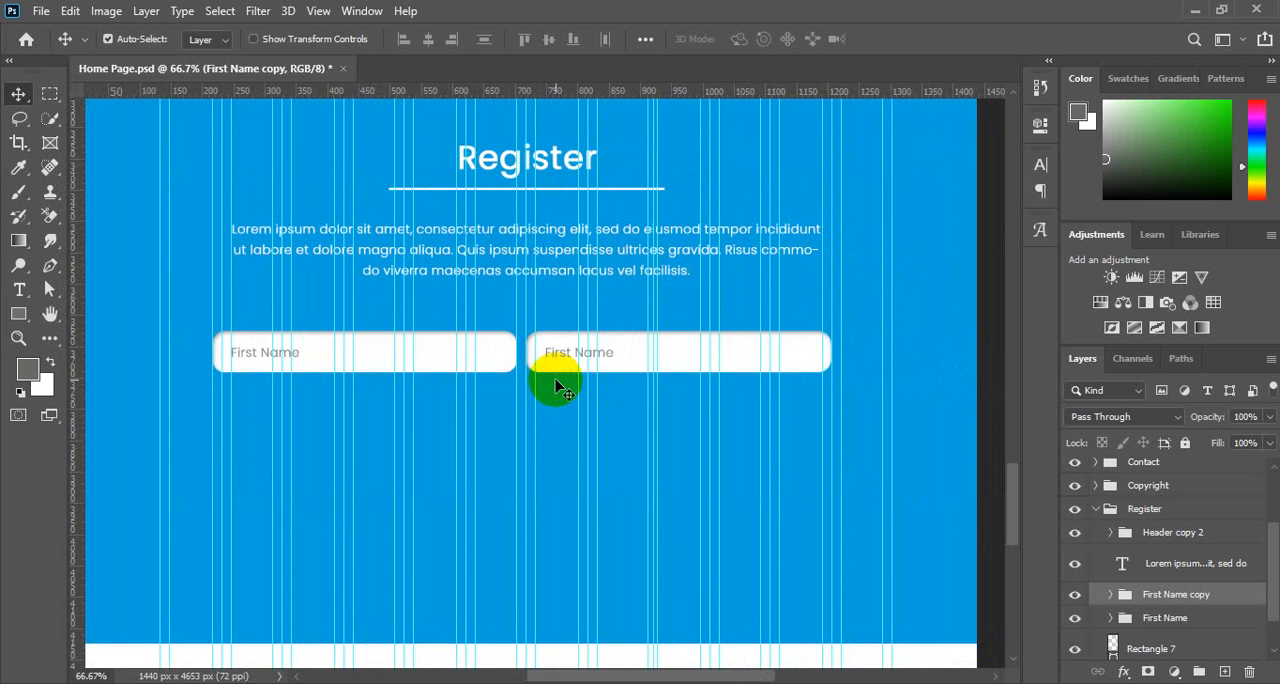
key("Right")
key("Right")
key("Right")
key("Right")
key("Right")
key("Right")
key("Right")
key("Right")
key("Right")
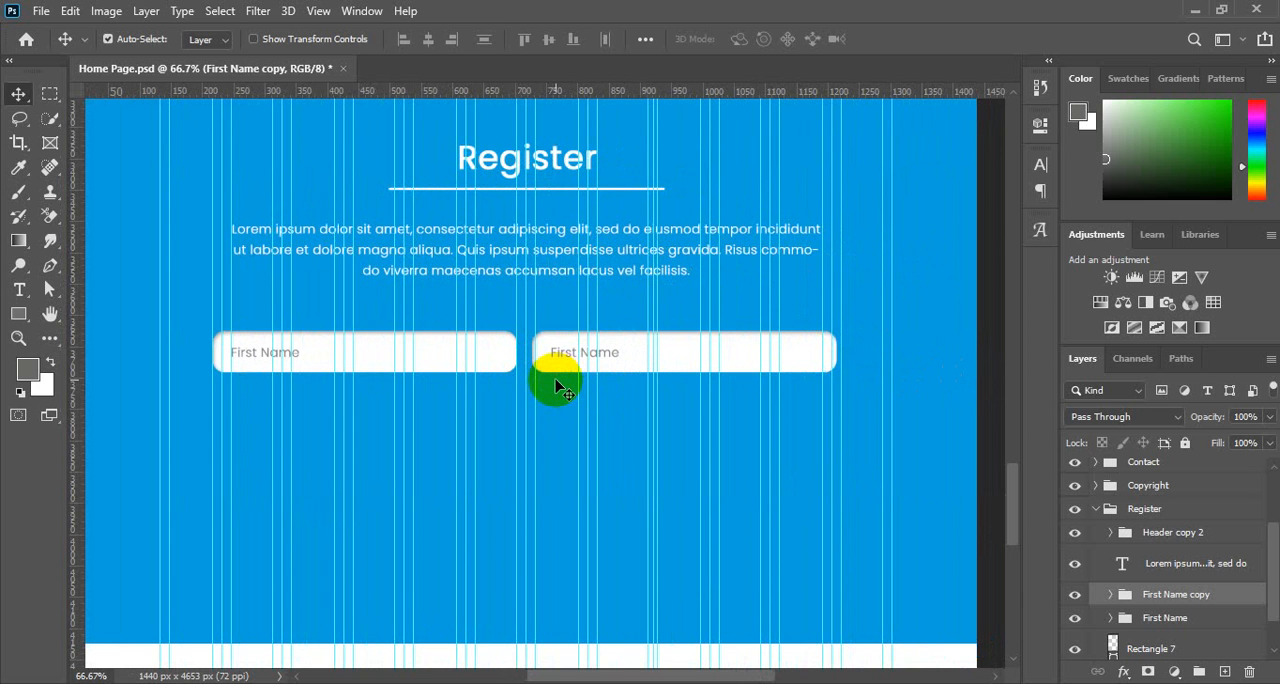
key("Right")
key("Right")
key("Right")
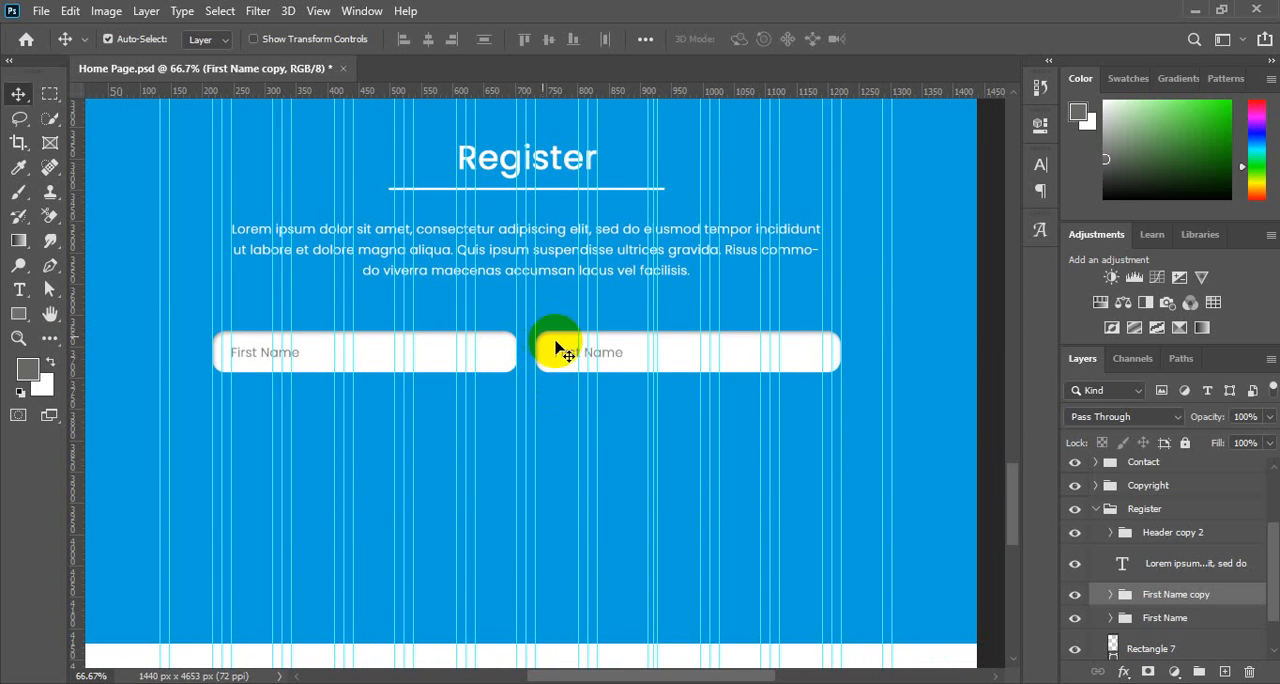
Change the copied field's placeholder text to "Last Name".
left_click(560, 350)
double_click(1142, 626)
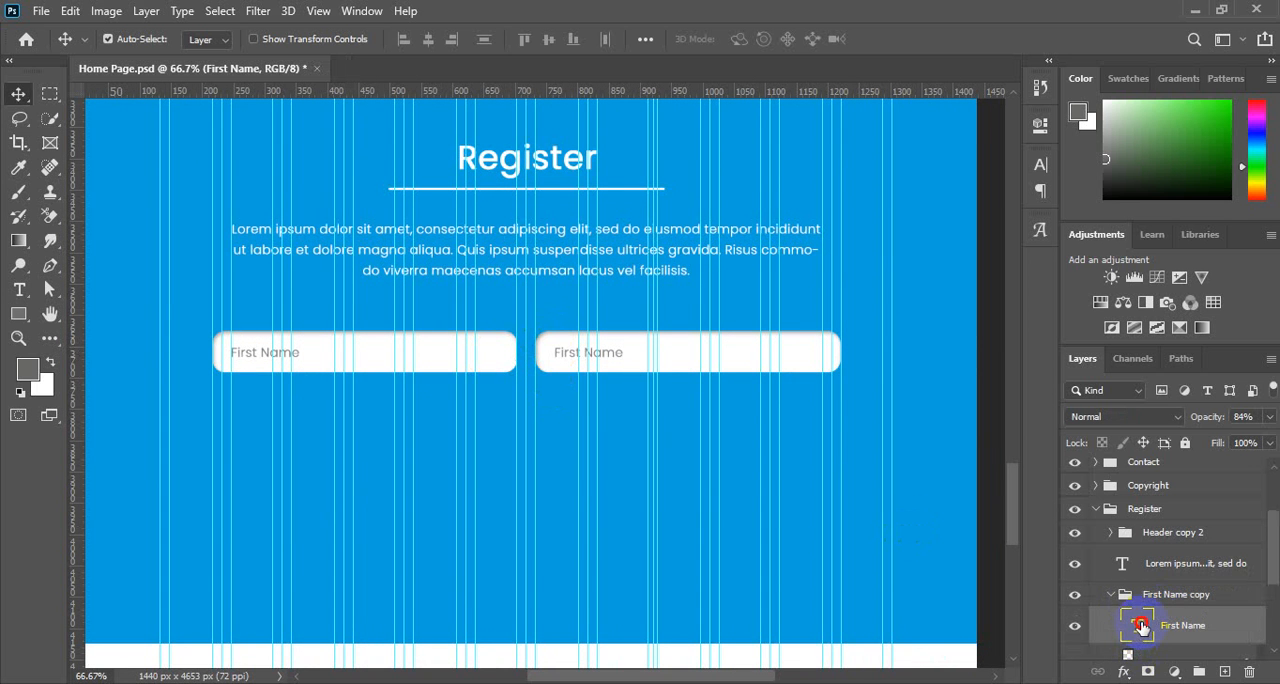
left_click(565, 360)
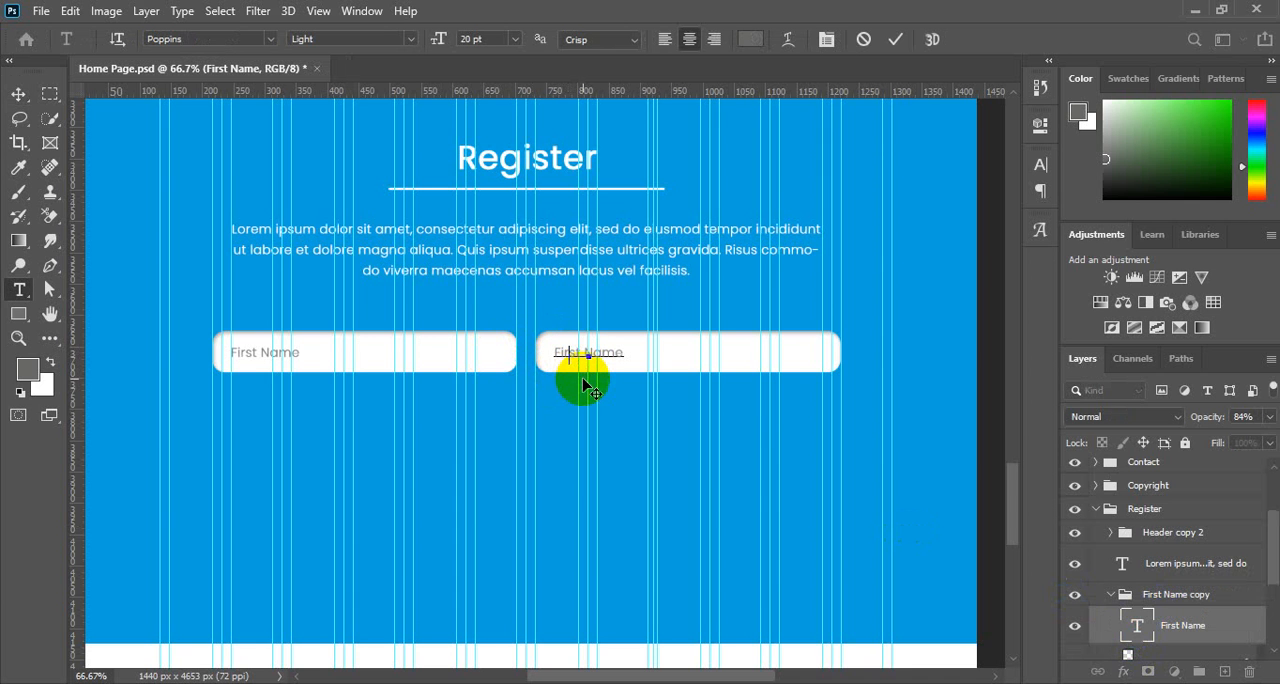
key("BackSpace")
key("BackSpace")
type("Las")
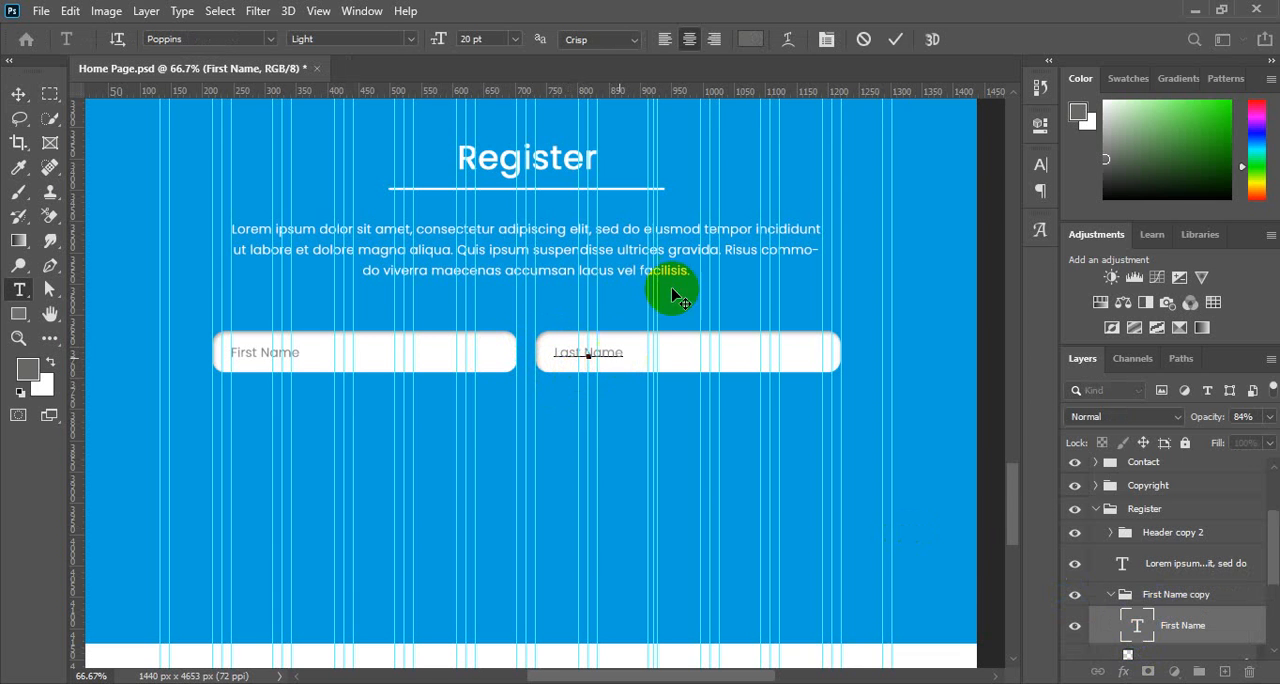
left_click(896, 40)
key("v")
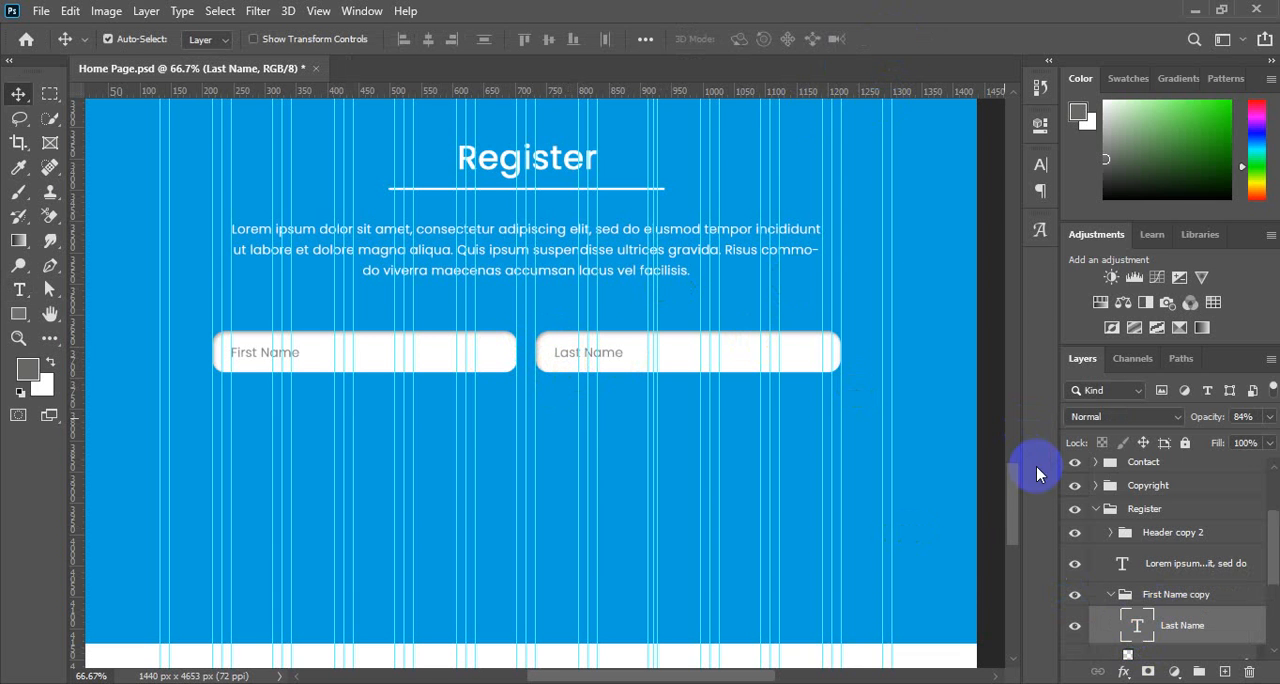
Rename the duplicated field's group to Last Name.
double_click(1188, 627)
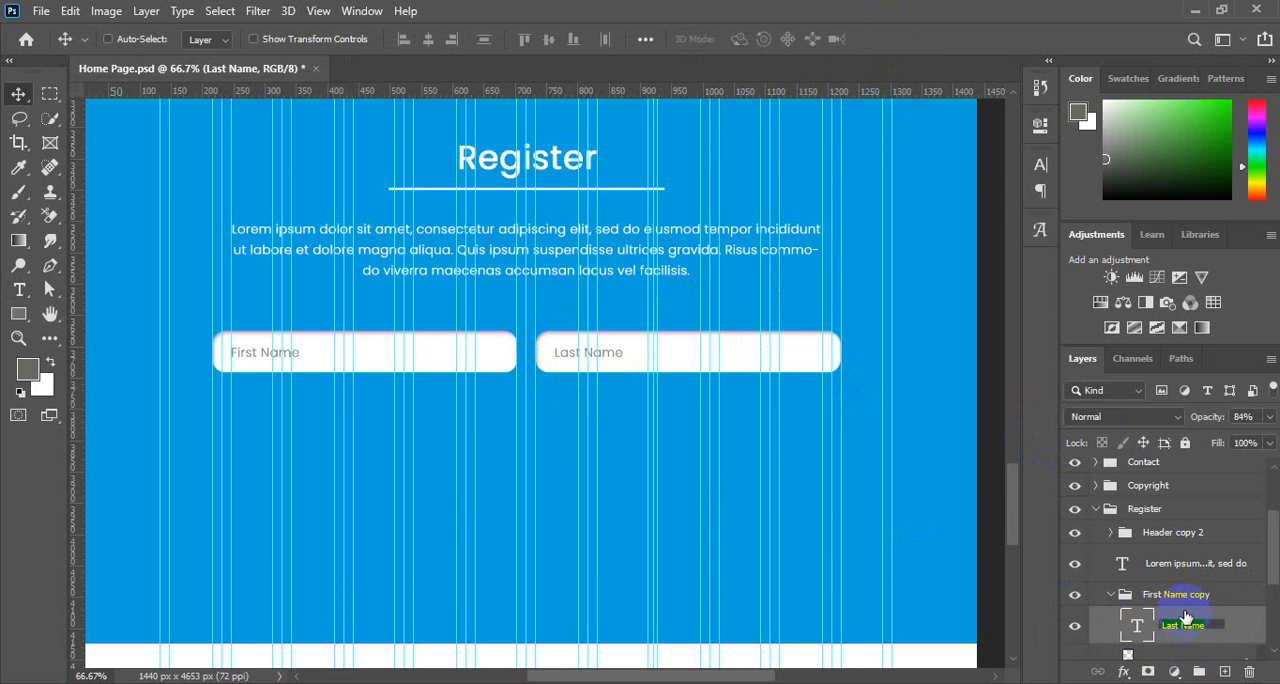
double_click(1180, 597)
type("Last Name")
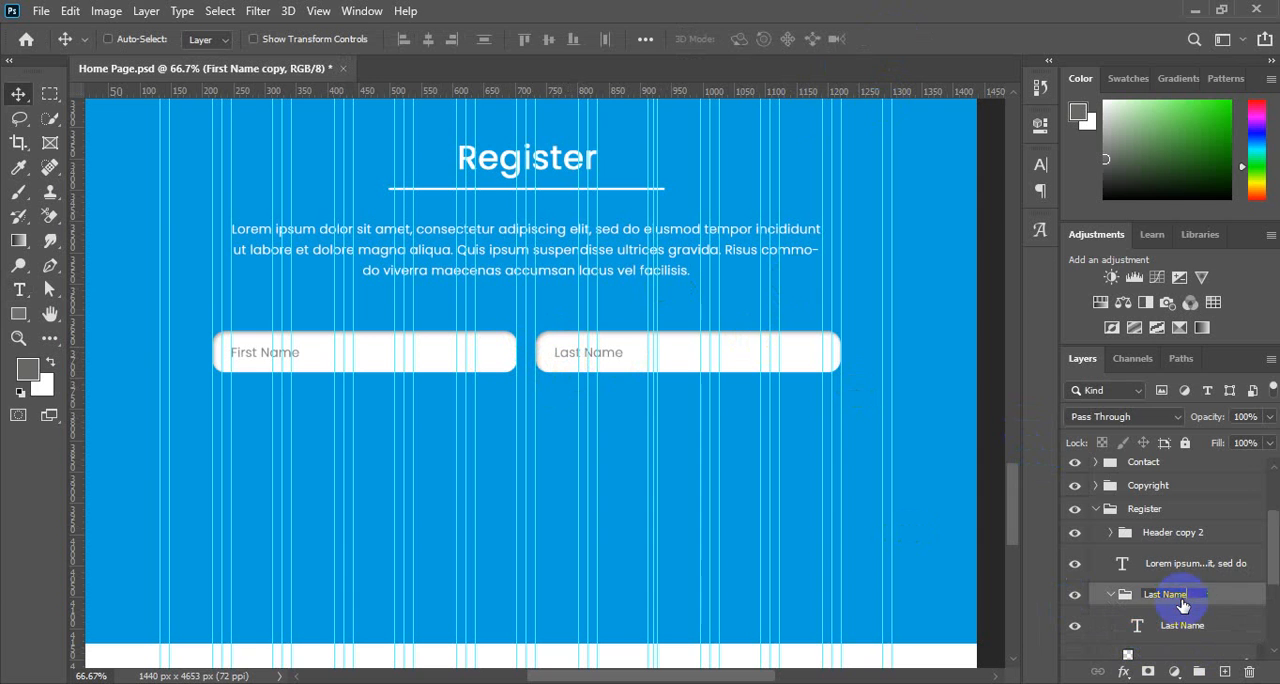
key("Return")
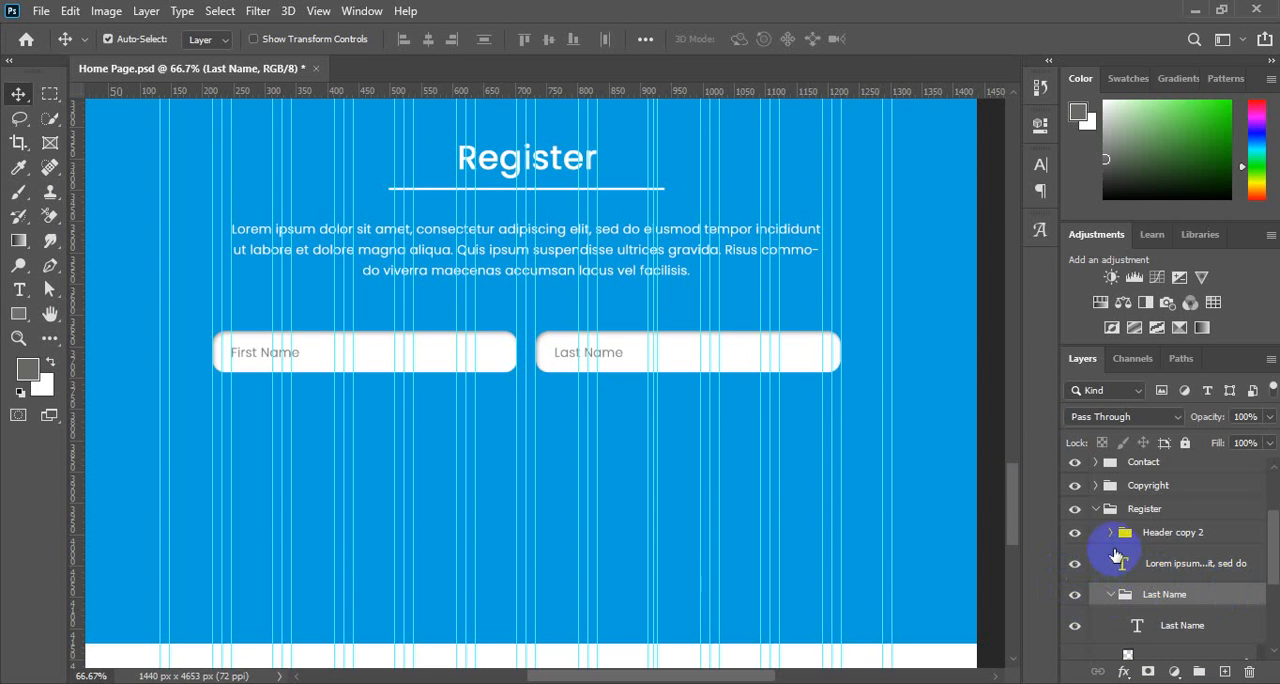
Duplicate the First Name group and move the copy straight down below the original field.
left_click(1110, 596)
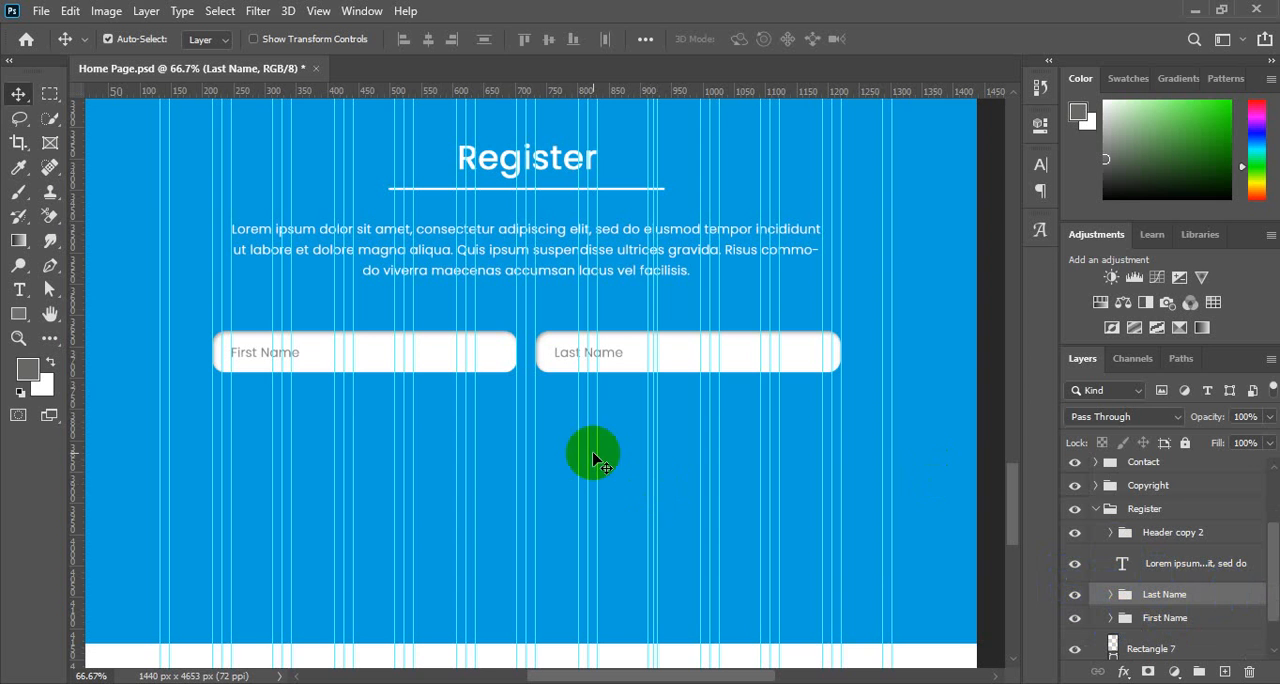
scroll(601, 408, "down", 3)
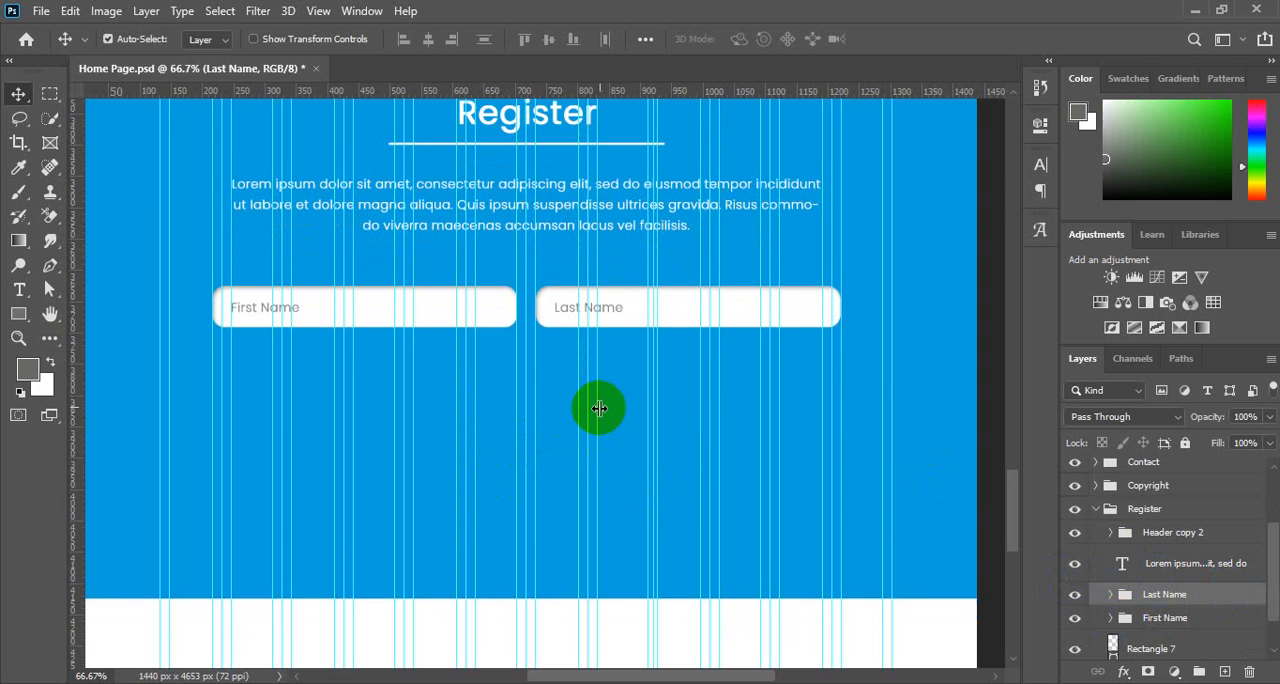
scroll(599, 408, "up", 3)
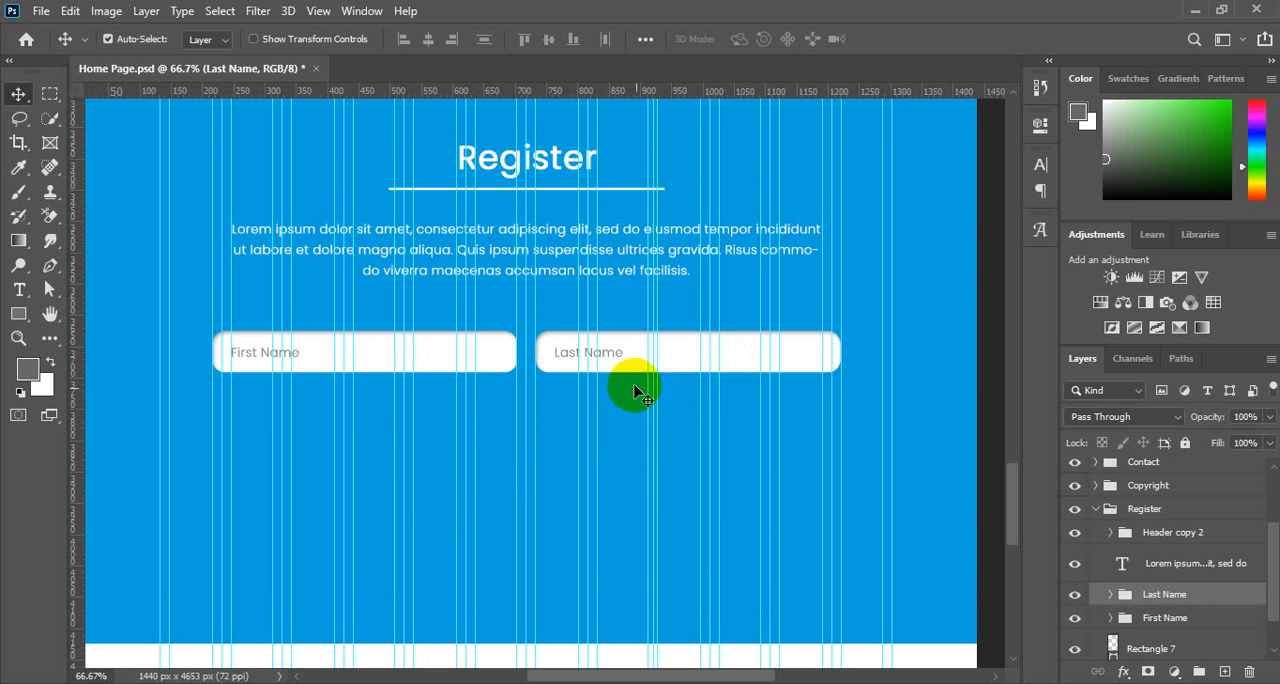
left_click(1163, 619)
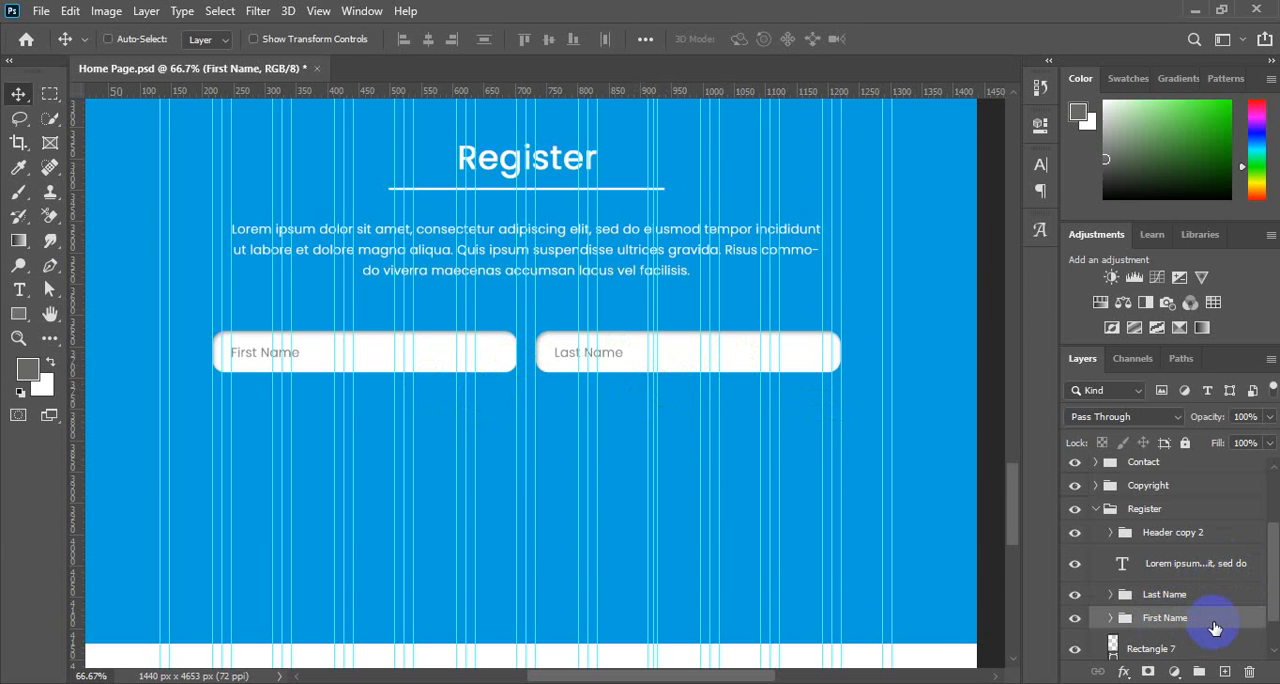
key("ctrl+j")
key("Down")
key("Down")
key("Down")
key("Down")
key("Down")
key("Down")
key("Down")
key("Down")
key("Down")
key("Down")
key("Down")
key("Down")
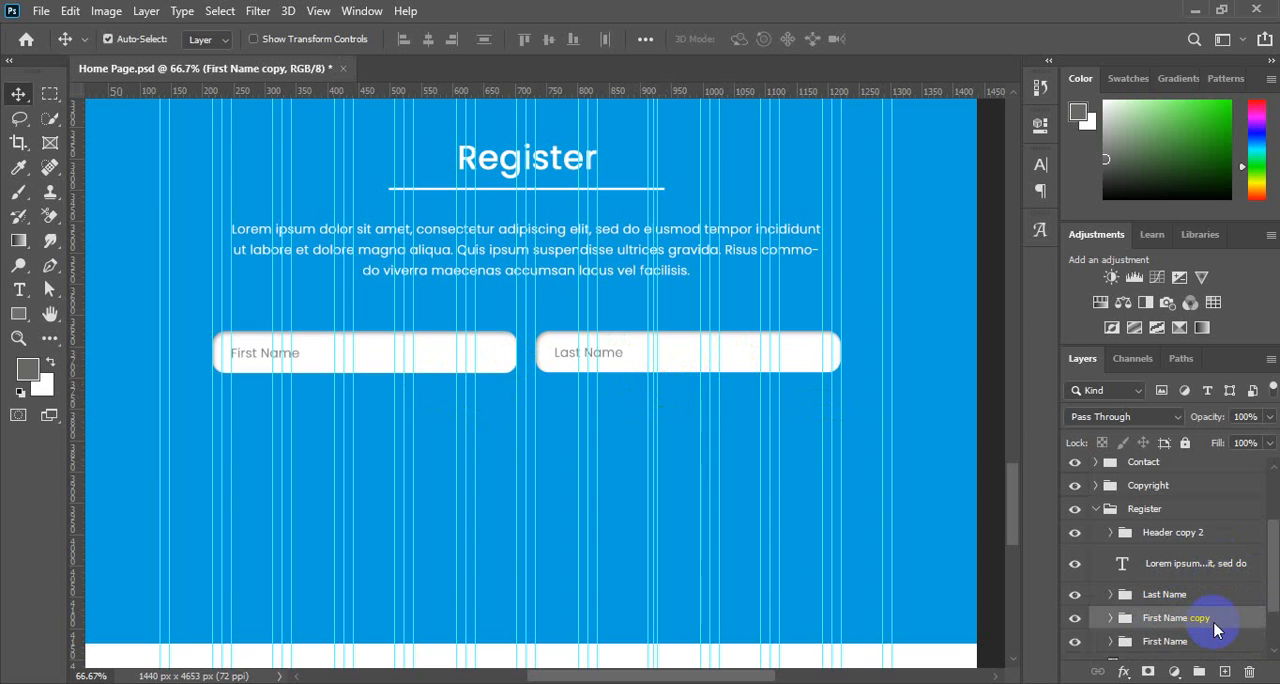
key("shift+Down")
key("shift+Down")
key("shift+Down")
key("shift+Down")
key("shift+Down")
key("shift+Down")
key("shift+Down")
key("shift+Down")
key("shift+Down")
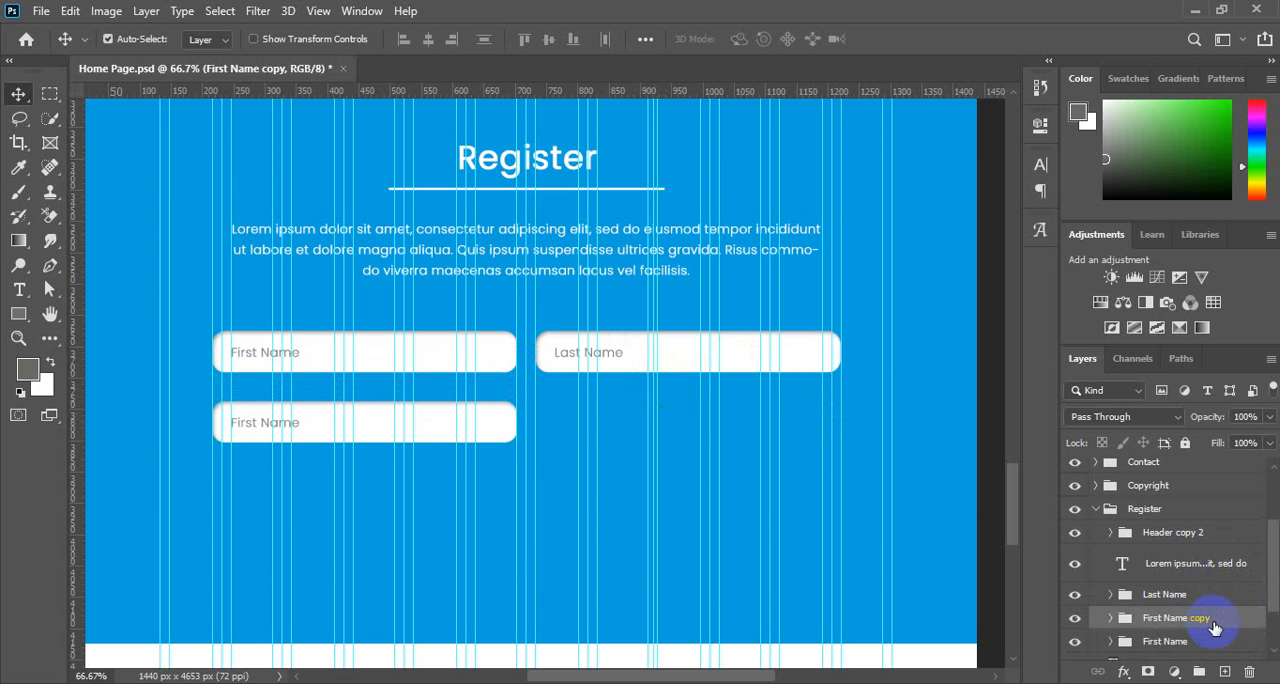
Nudge the copied field upward to tighten the gap beneath the original First Name field.
key("shift+Up")
key("shift+Up")
key("shift+Down")
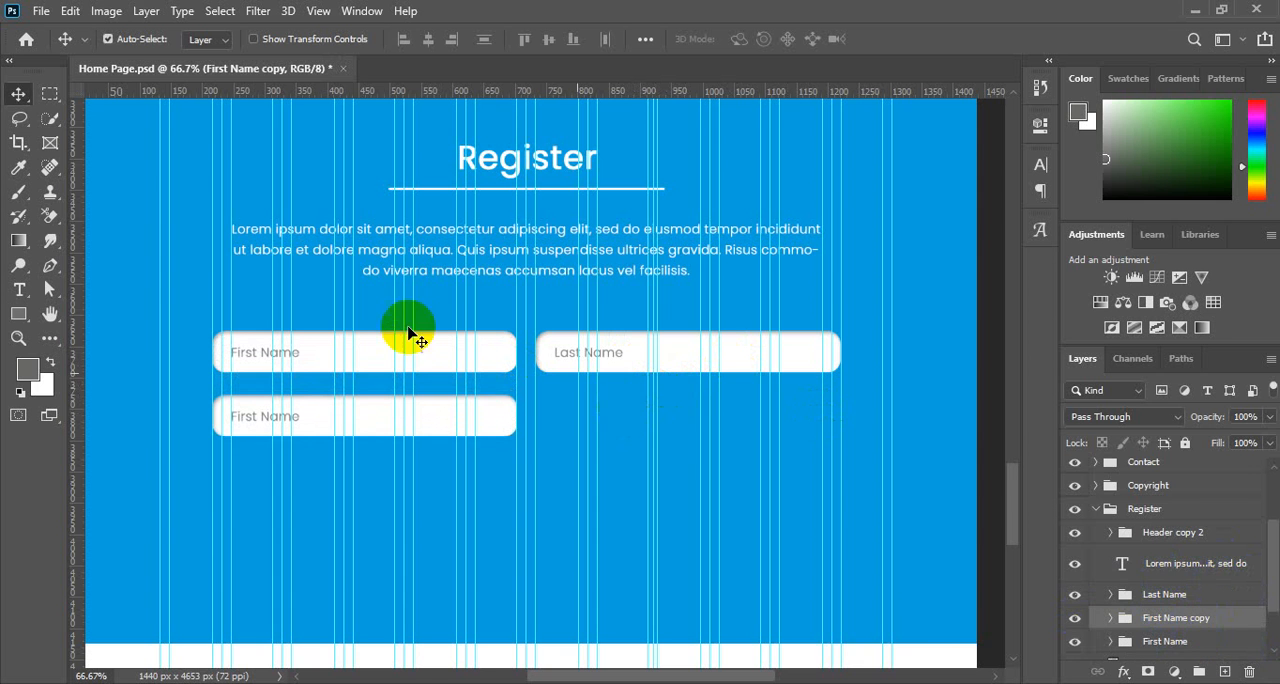
Stretch the copied field's rectangle to about 206% width so it ends at the Last Name field's right edge.
left_click(490, 420)
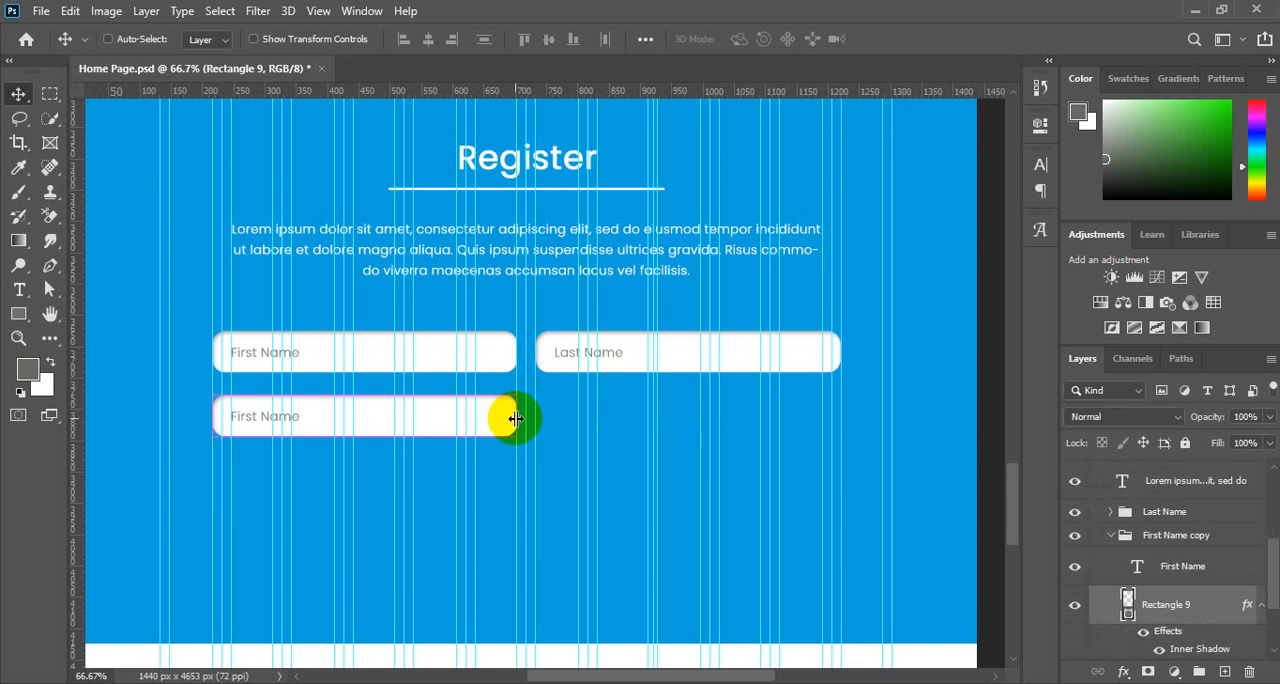
key("ctrl+t")
left_click_drag(515, 418, 843, 405)
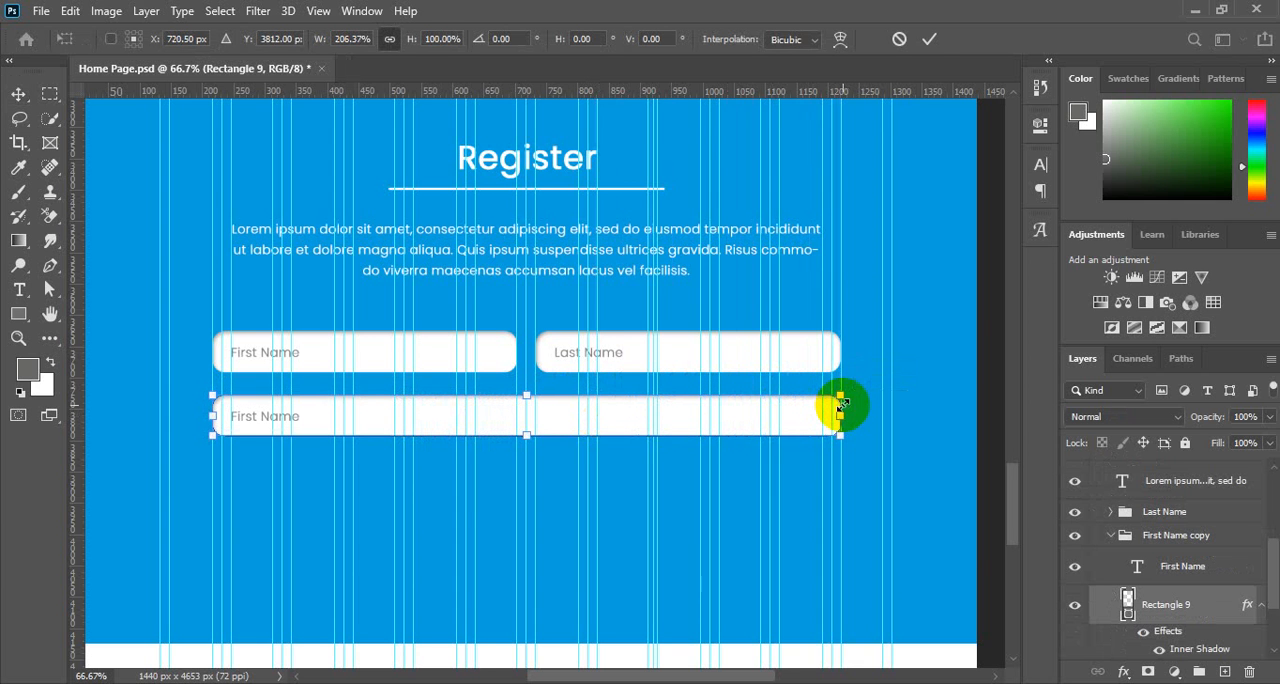
left_click(927, 39)
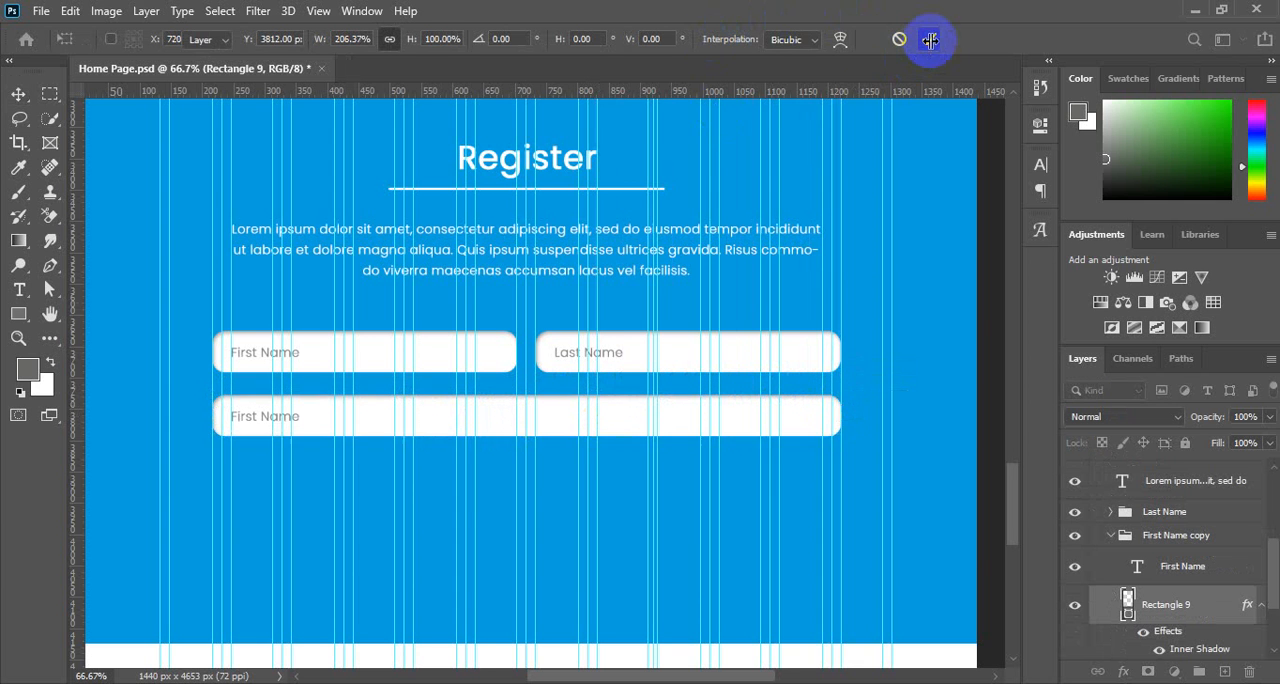
Change the wide field's placeholder text to "Your Email Address".
left_click(300, 425)
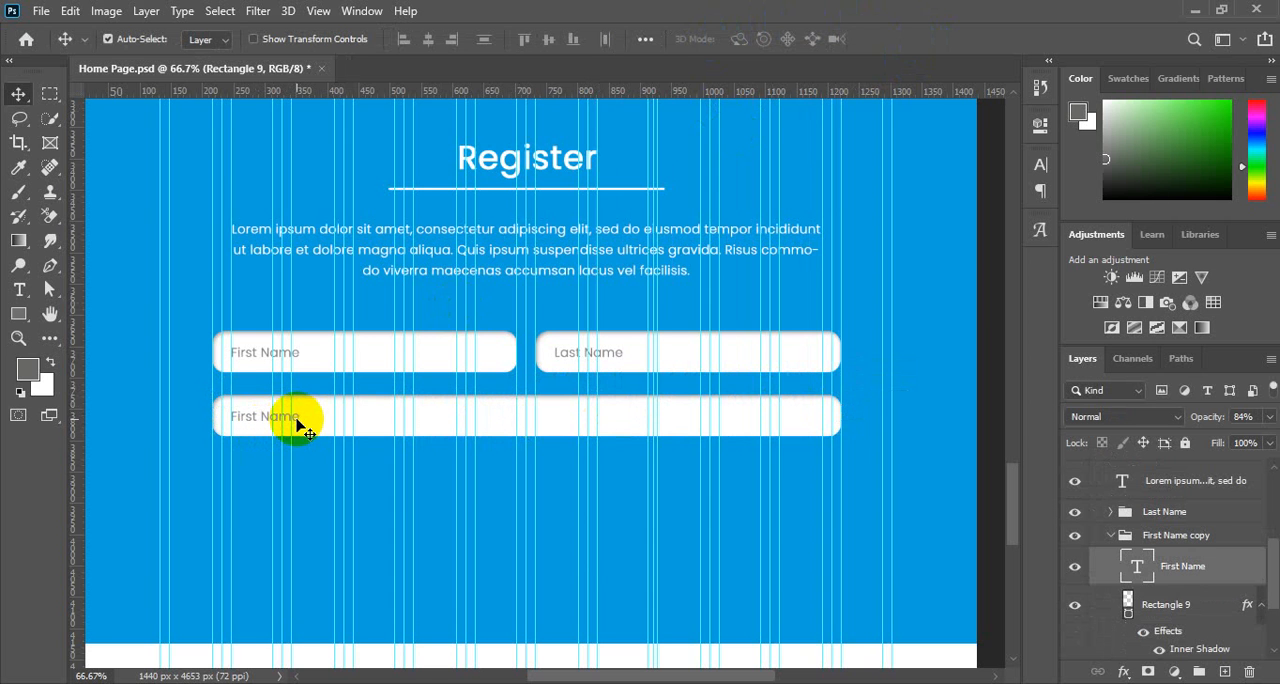
left_click(1137, 573)
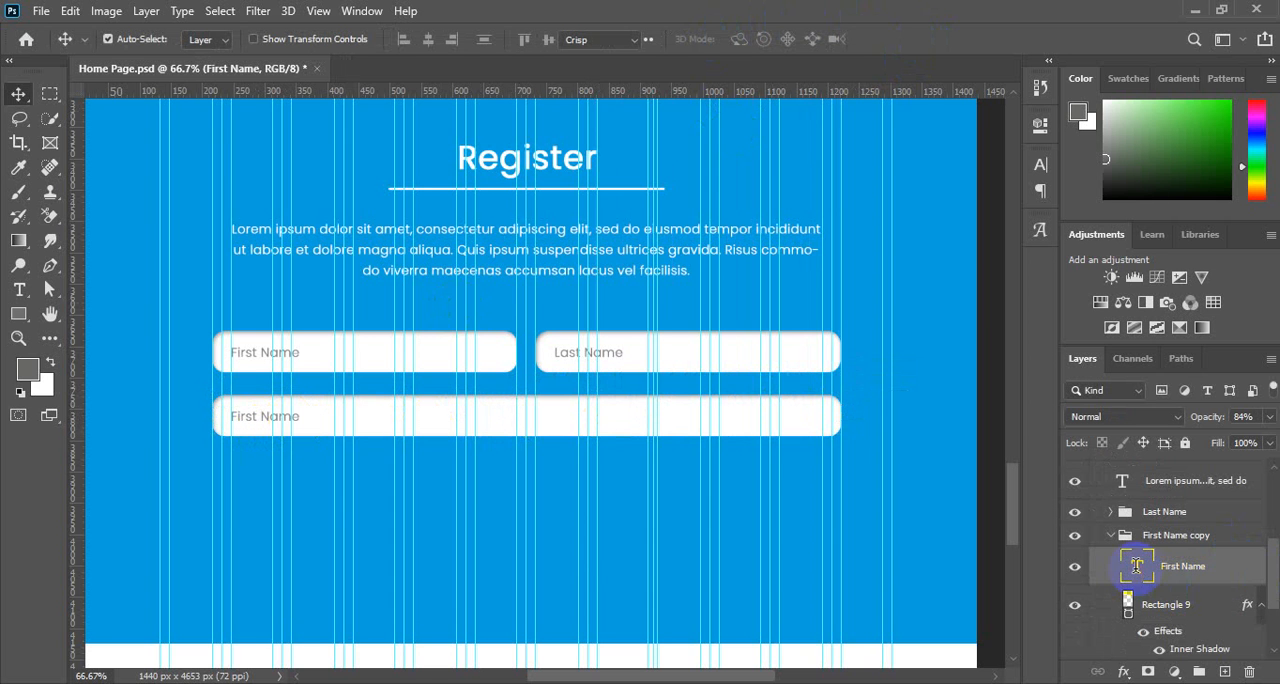
double_click(1137, 573)
type("Your")
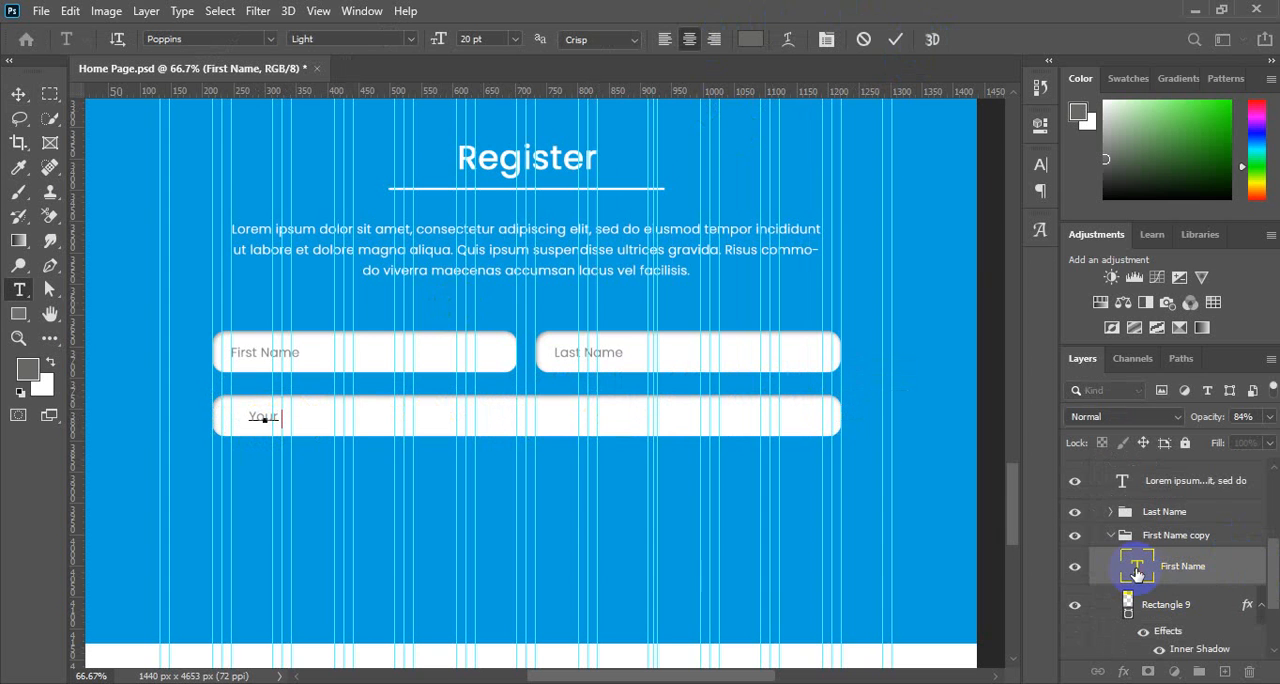
type(" Email Address")
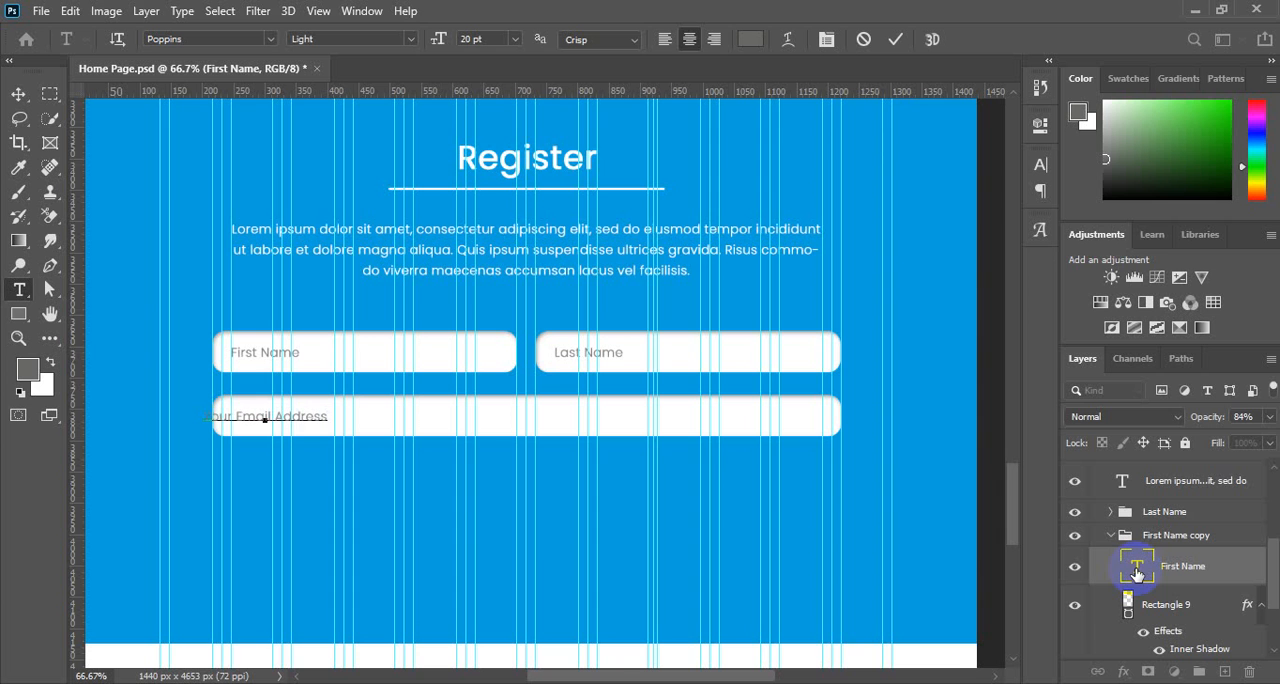
Left-align the Your Email Address text and line it up with the left edge of the First Name text above.
key("ctrl+a")
key("ctrl+c")
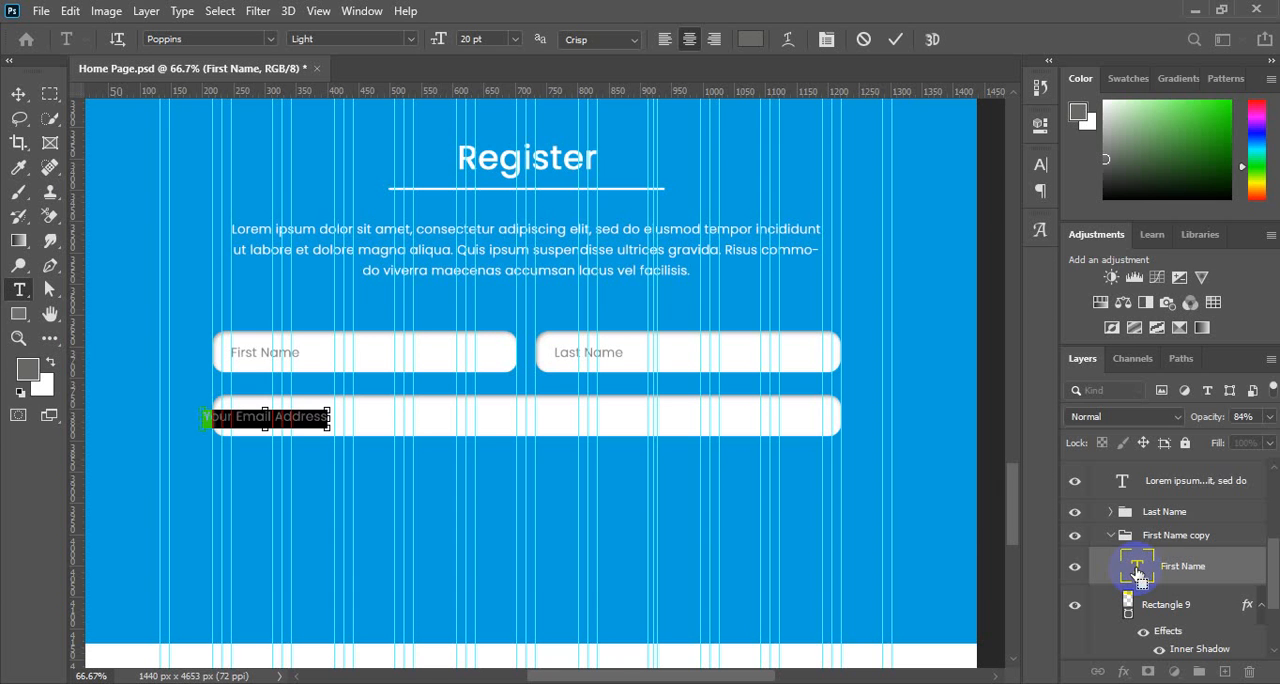
left_click(1040, 165)
left_click(902, 162)
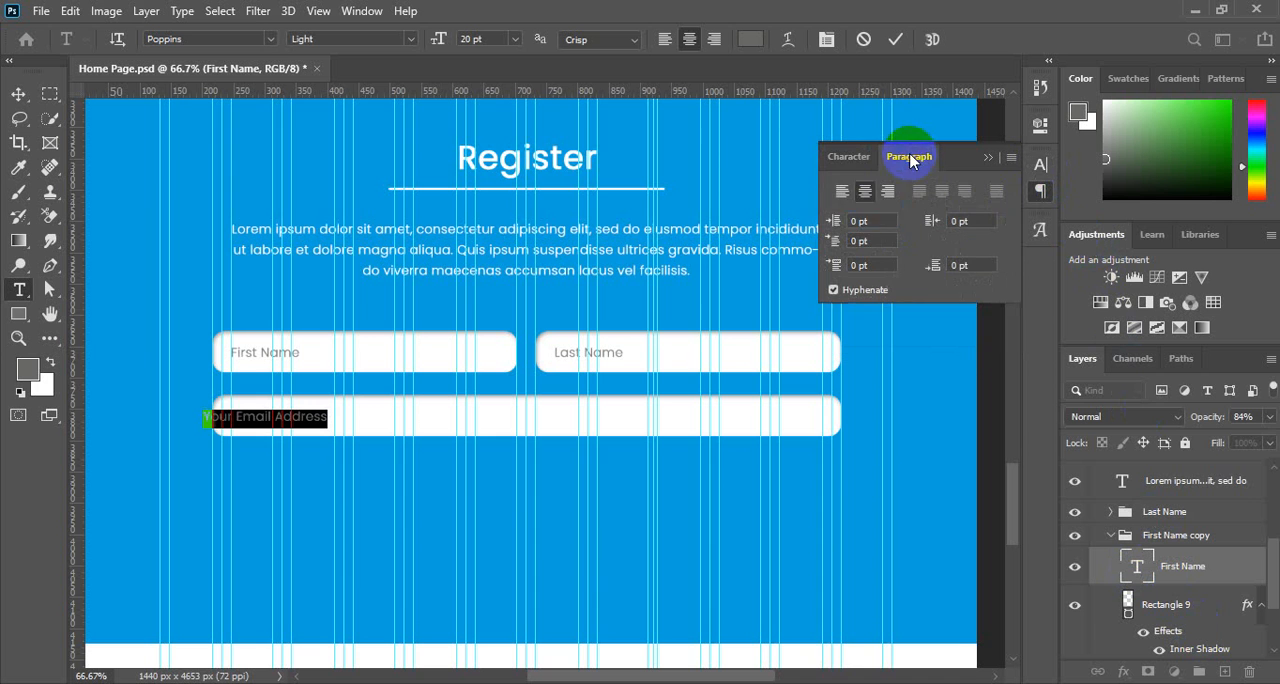
left_click(851, 193)
left_click(1041, 191)
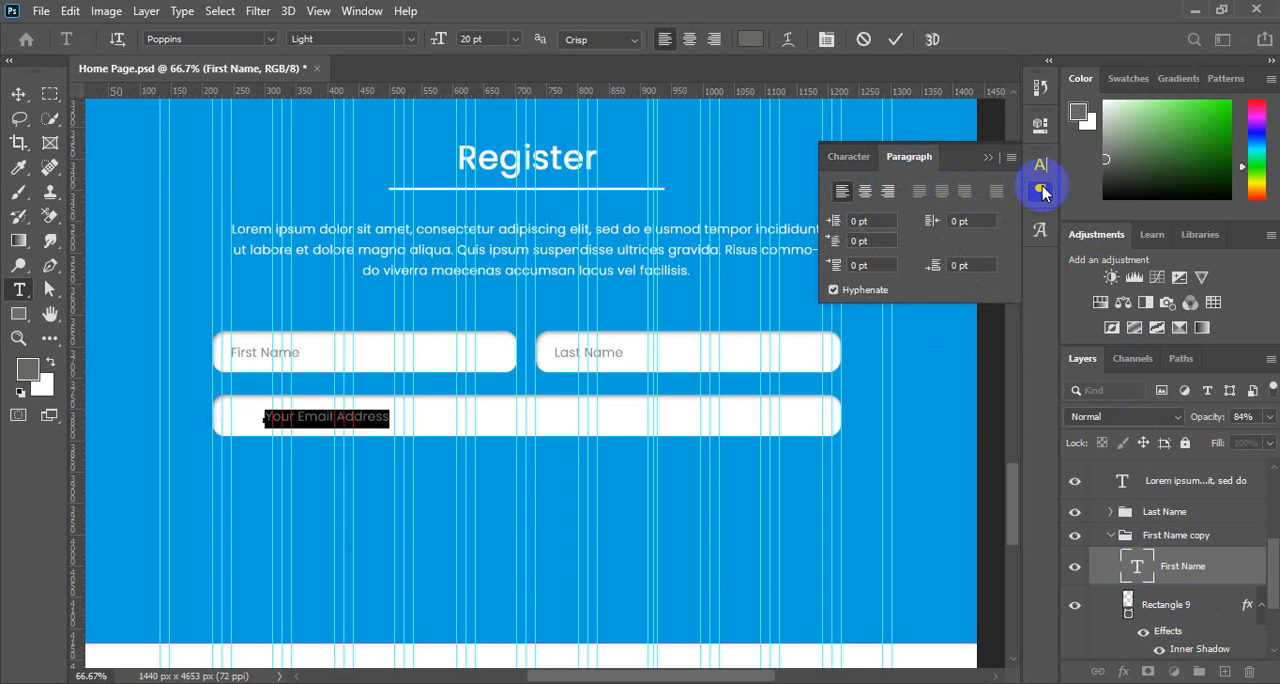
left_click(1040, 166)
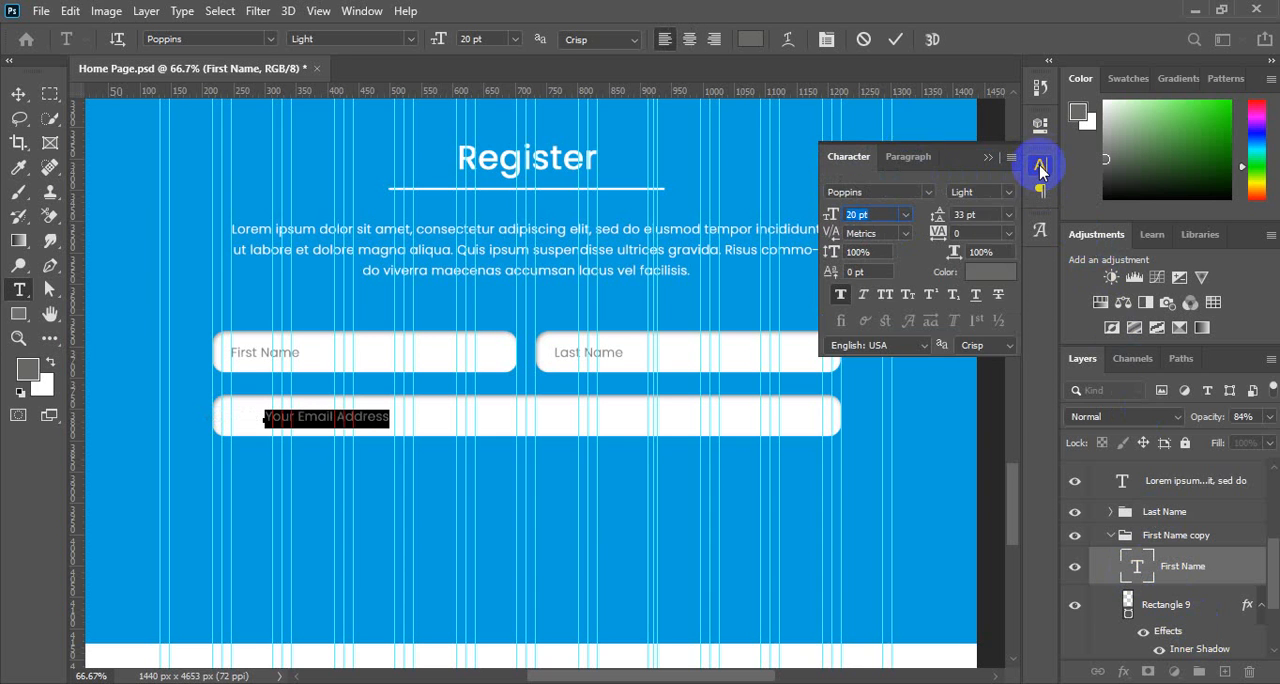
left_click(1038, 168)
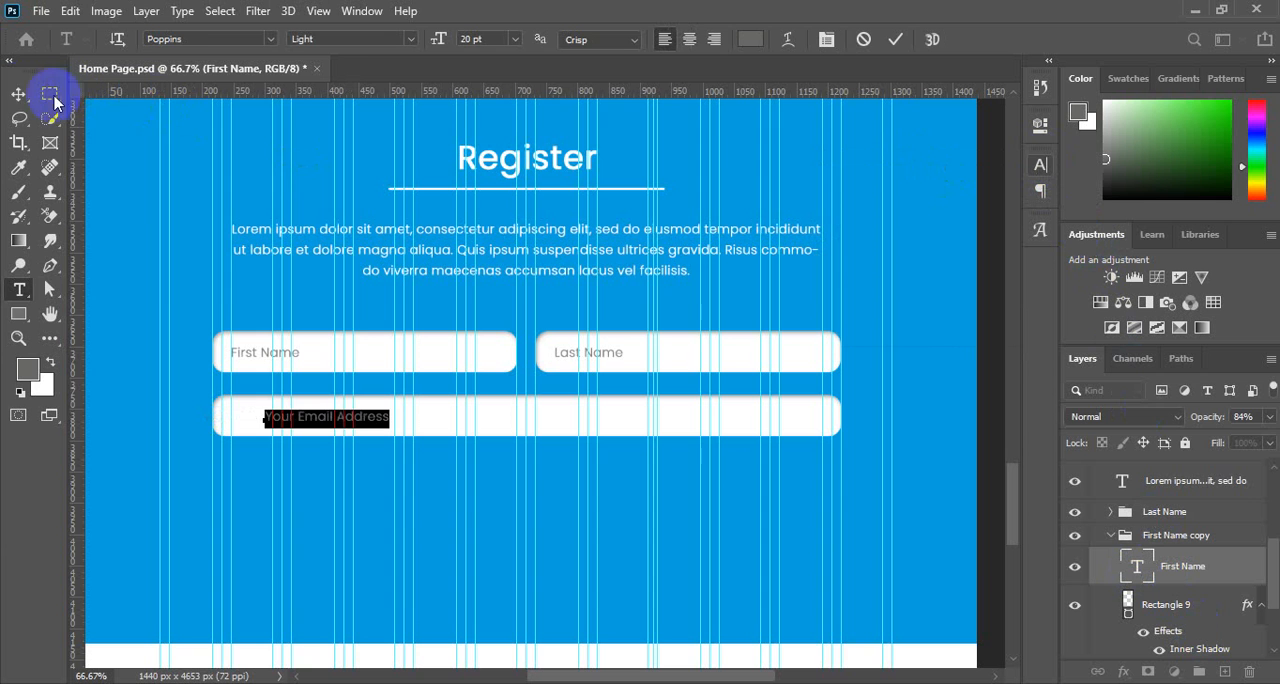
left_click(18, 95)
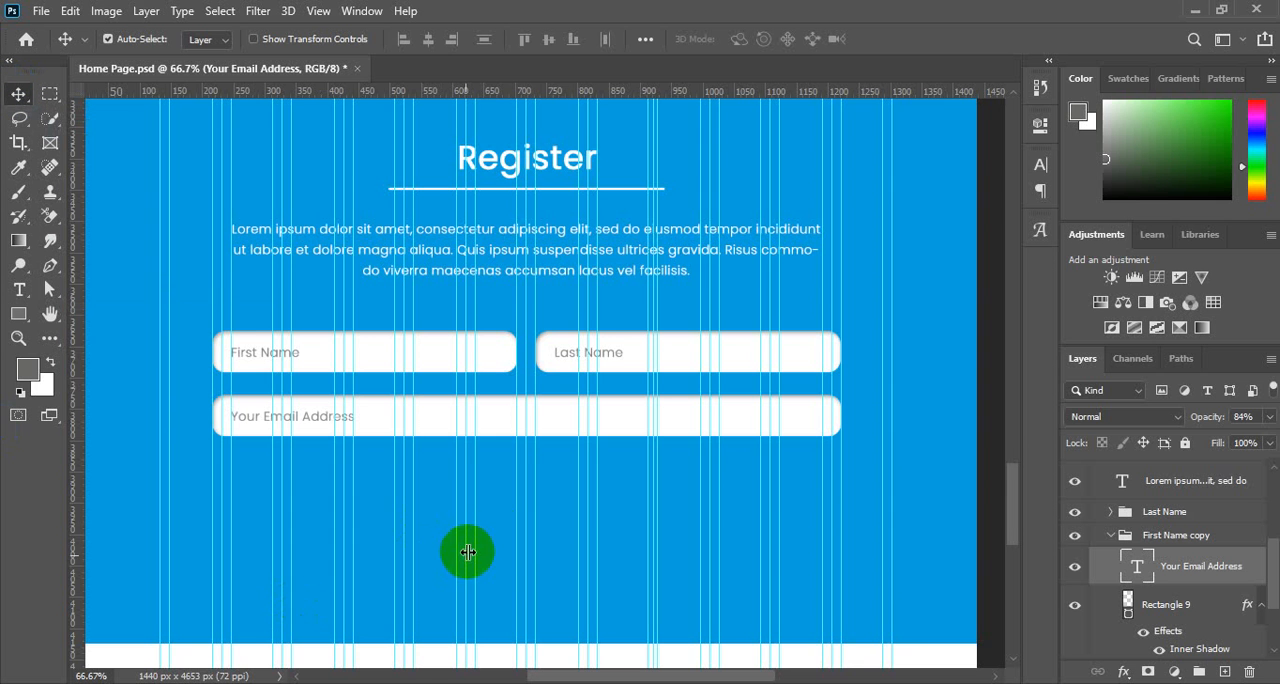
Rename the First Name copy group to Your Email Address and collapse it.
scroll(505, 540, "down", 1)
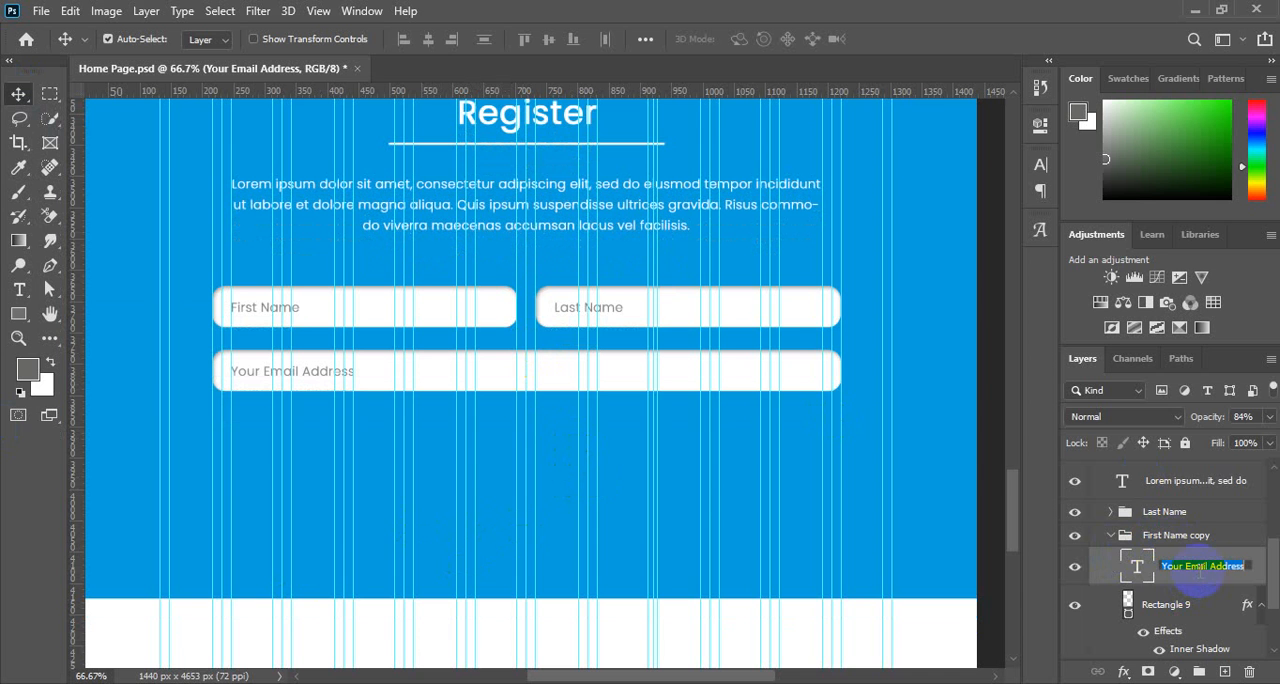
left_click(1180, 538)
double_click(1180, 538)
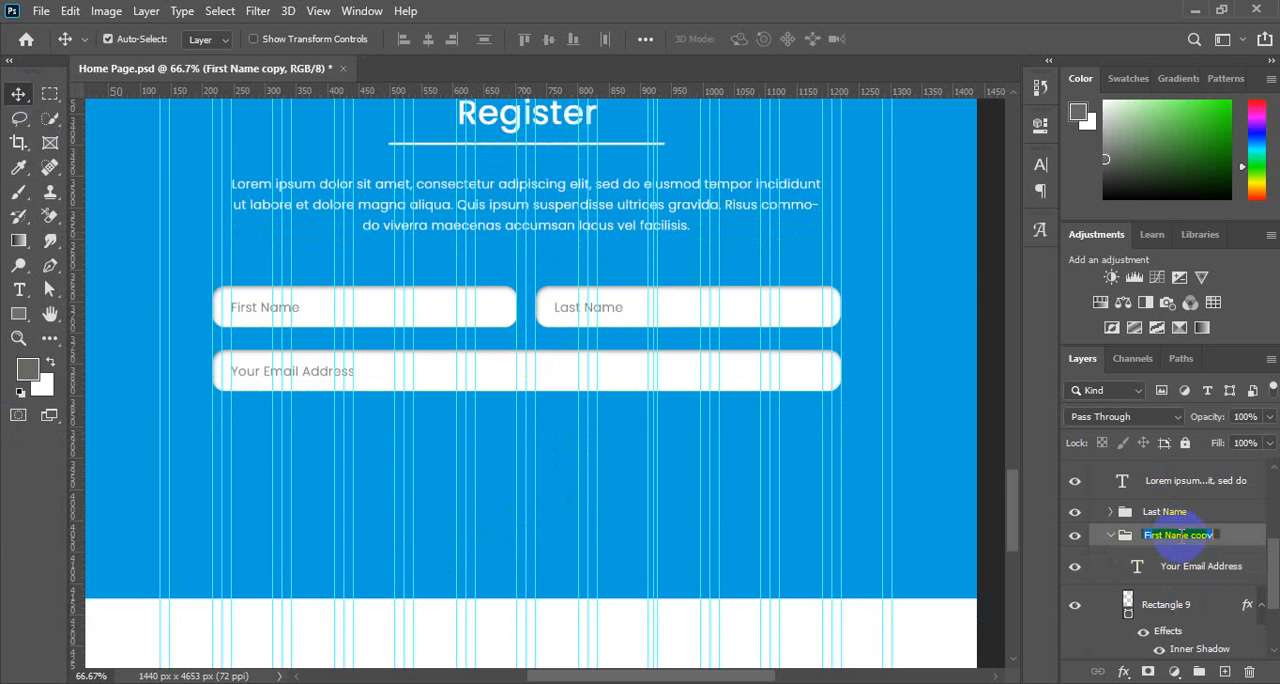
key("ctrl+v")
key("Return")
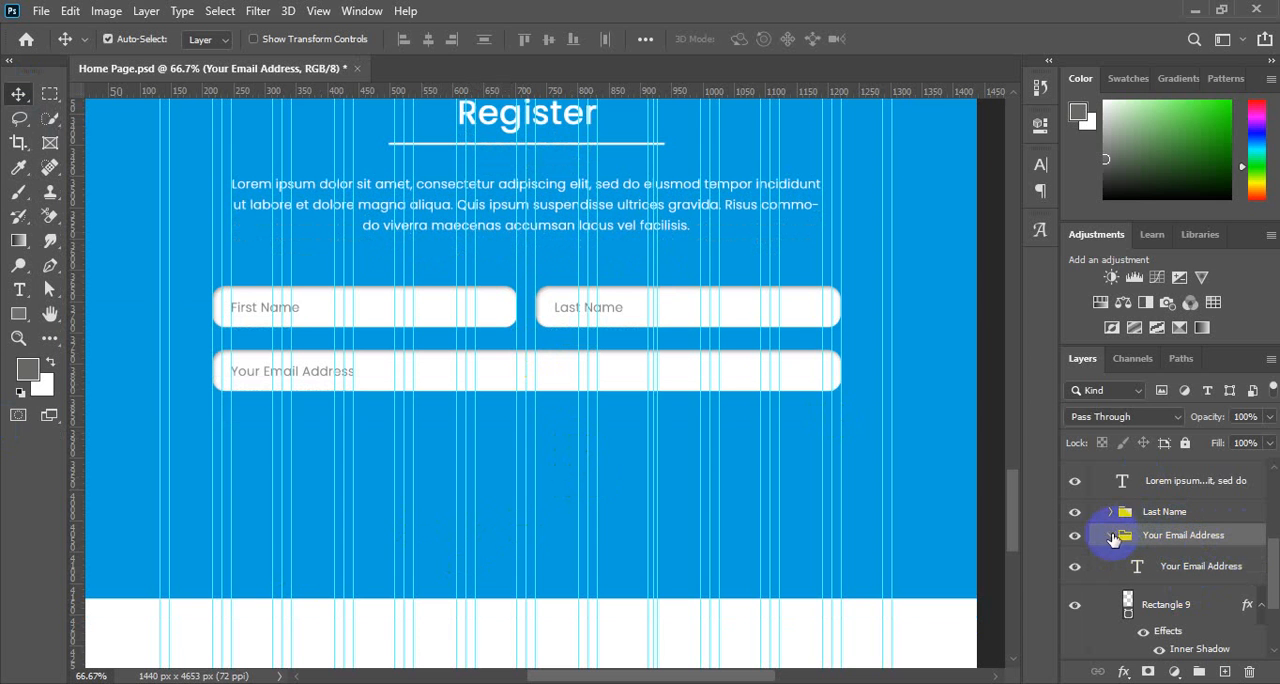
left_click(1110, 535)
Duplicate the Last Name and First Name groups together and move both copies down below the email field.
key("alt+bracketright")
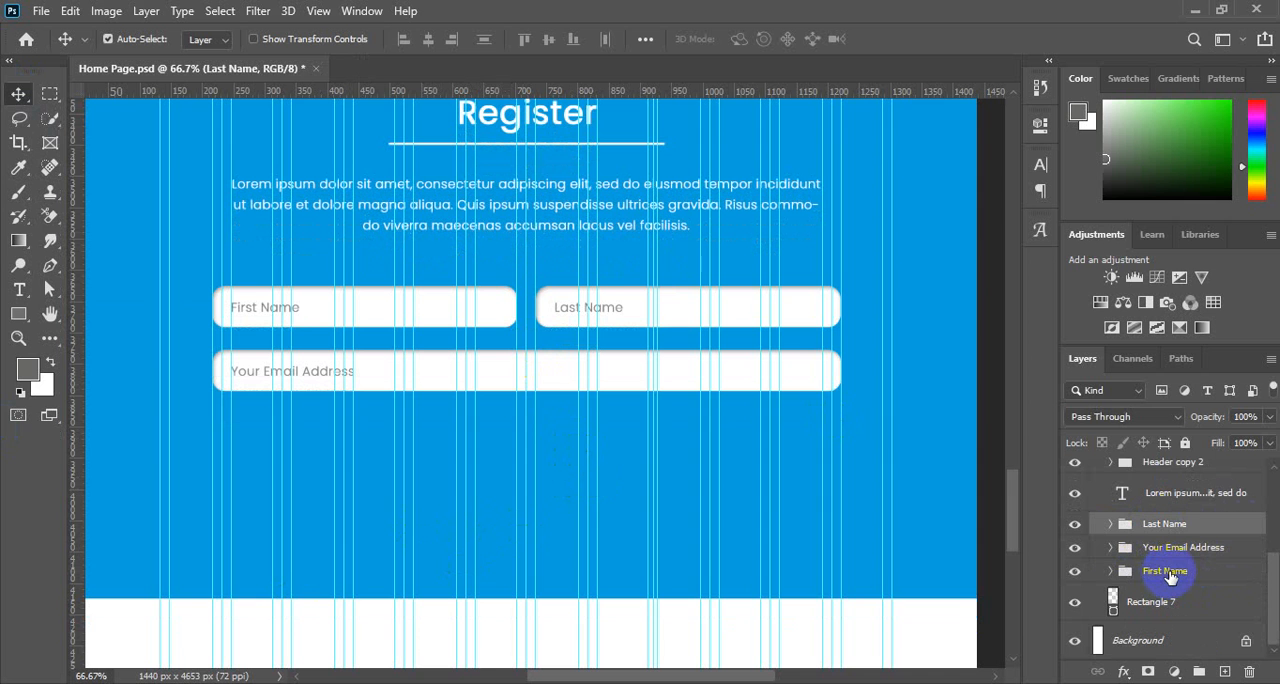
left_click(1172, 577, "ctrl")
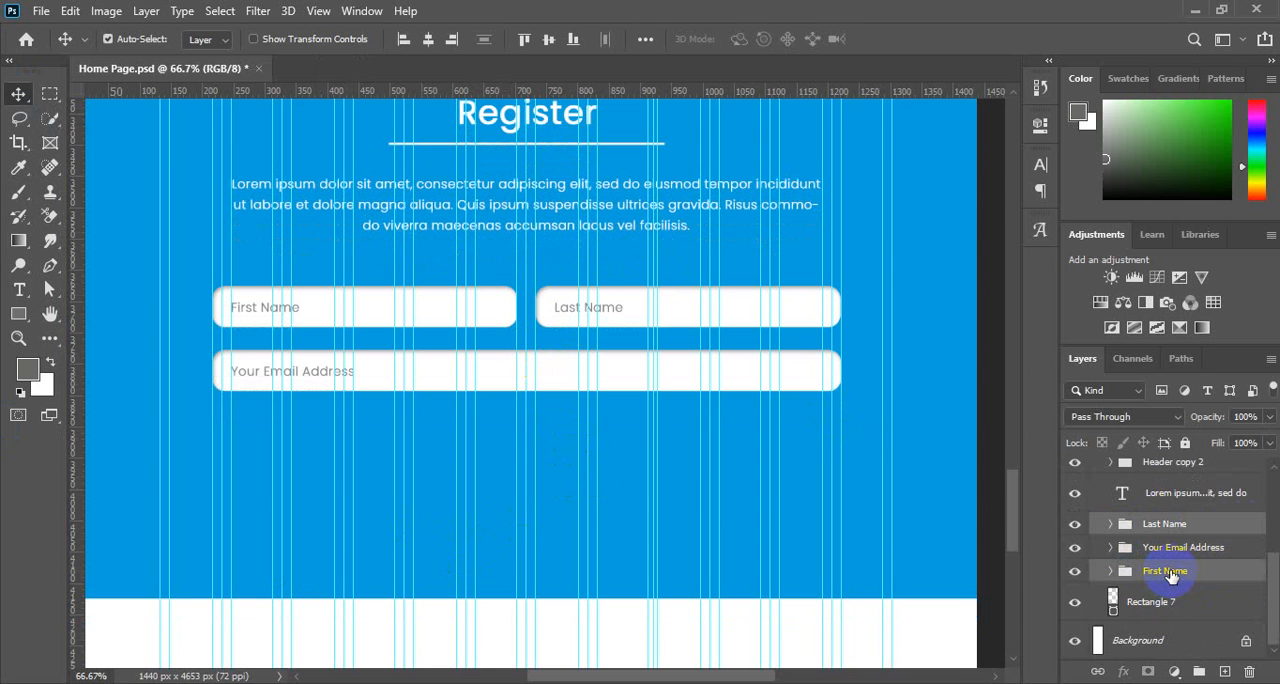
key("ctrl+j")
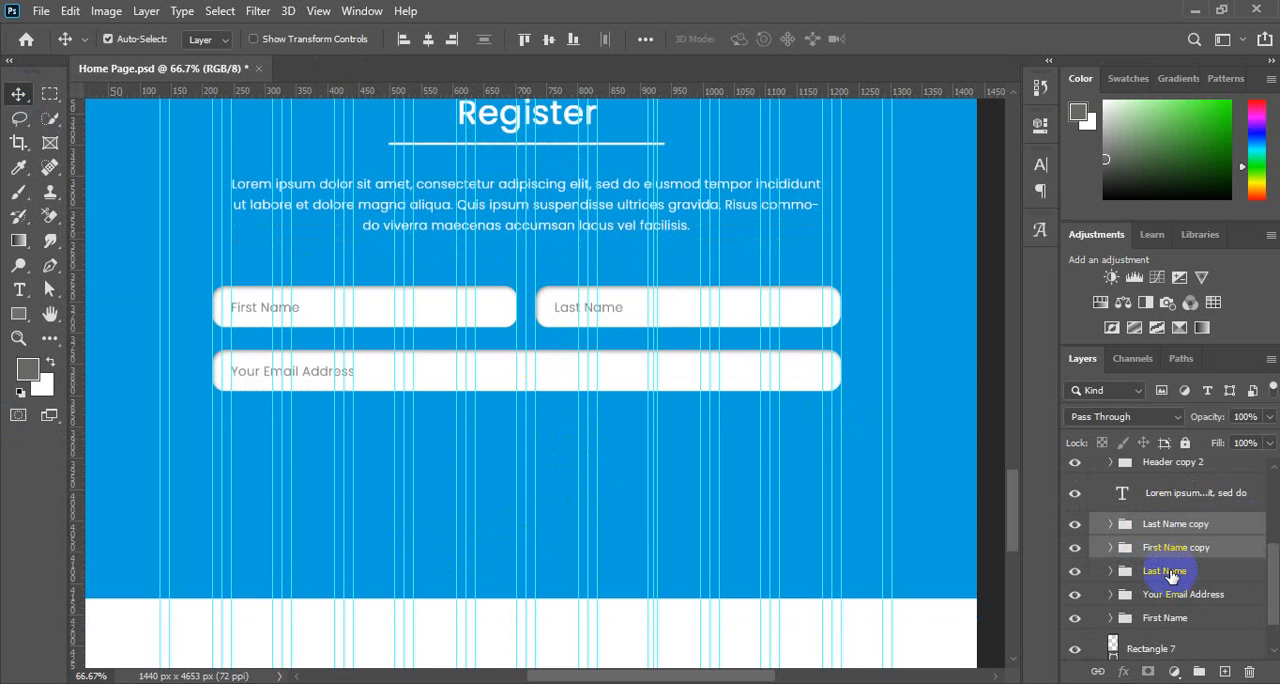
key("shift+Down")
key("shift+Down")
key("shift+Down")
key("shift+Down")
key("shift+Down")
key("shift+Down")
key("shift+Down")
key("shift+Down")
key("shift+Down")
key("shift+Down")
key("shift+Down")
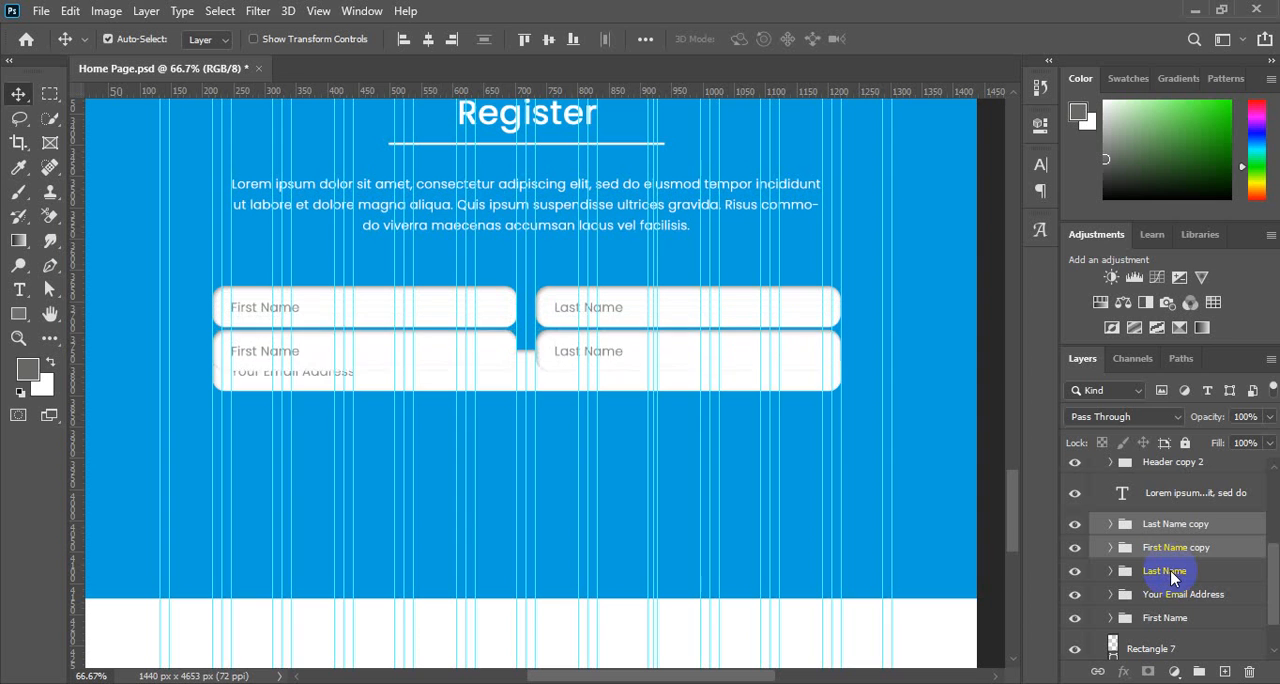
key("shift+Down")
key("shift+Down")
key("shift+Down")
key("shift+Down")
key("shift+Down")
key("shift+Down")
key("shift+Down")
key("shift+Down")
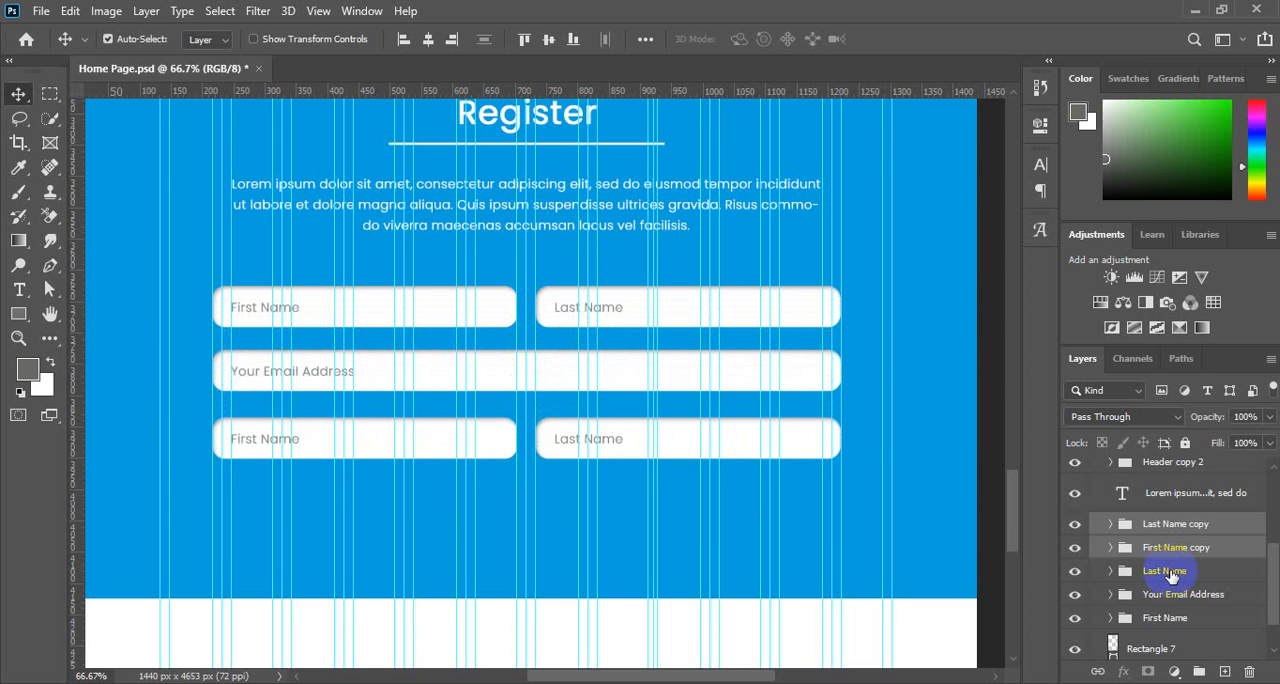
Nudge the two copied fields up to match the row spacing above the email field.
key("Up")
key("Up")
key("Up")
key("Up")
key("Up")
key("Up")
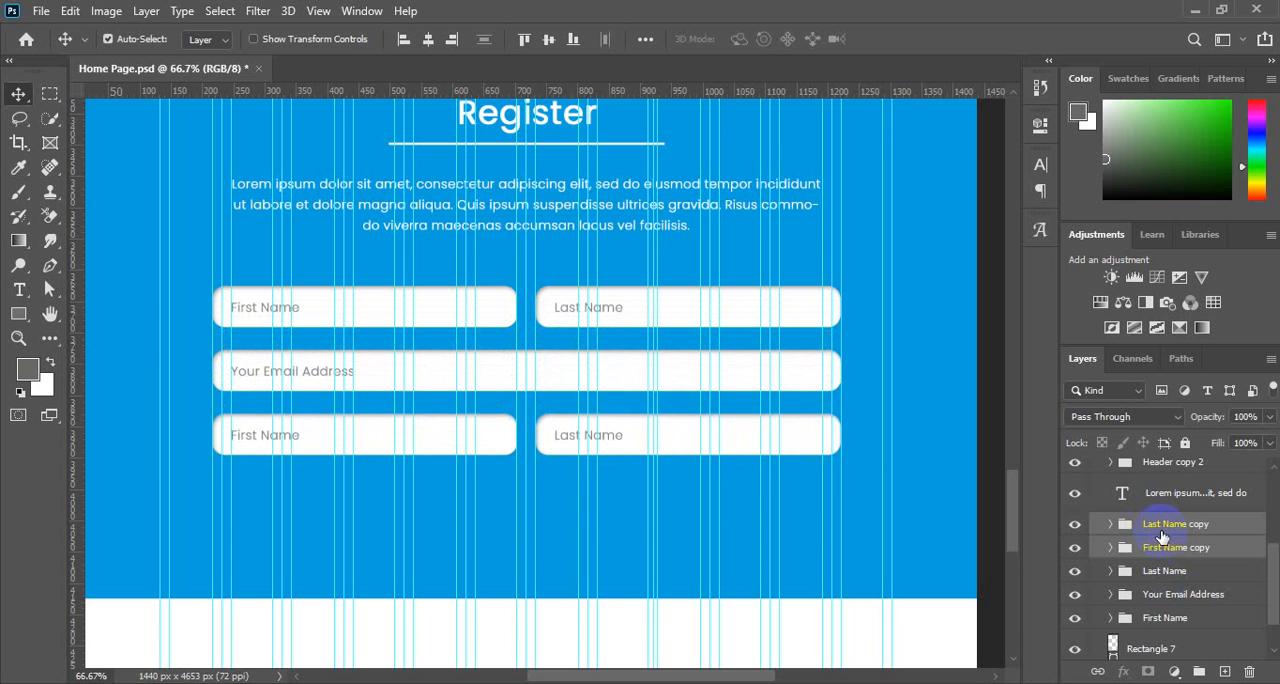
Change the placeholder text of the copied First Name field below the email field to "New Password".
left_click(1128, 549)
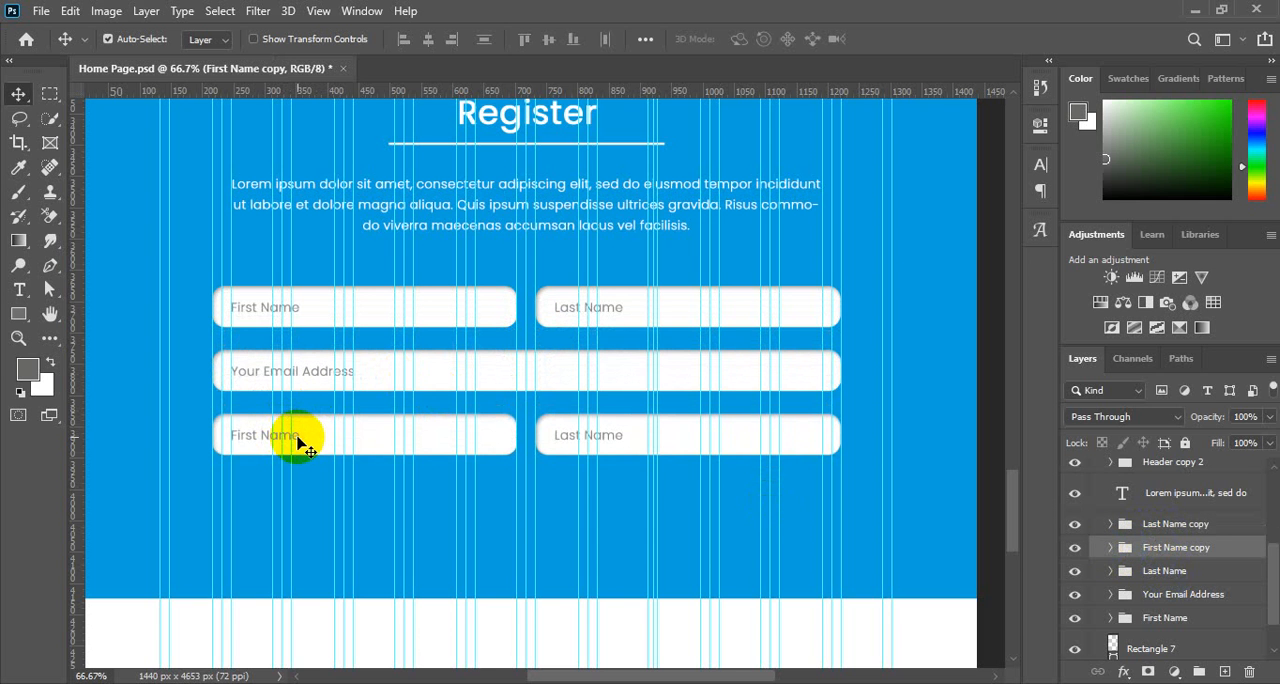
left_click(300, 445)
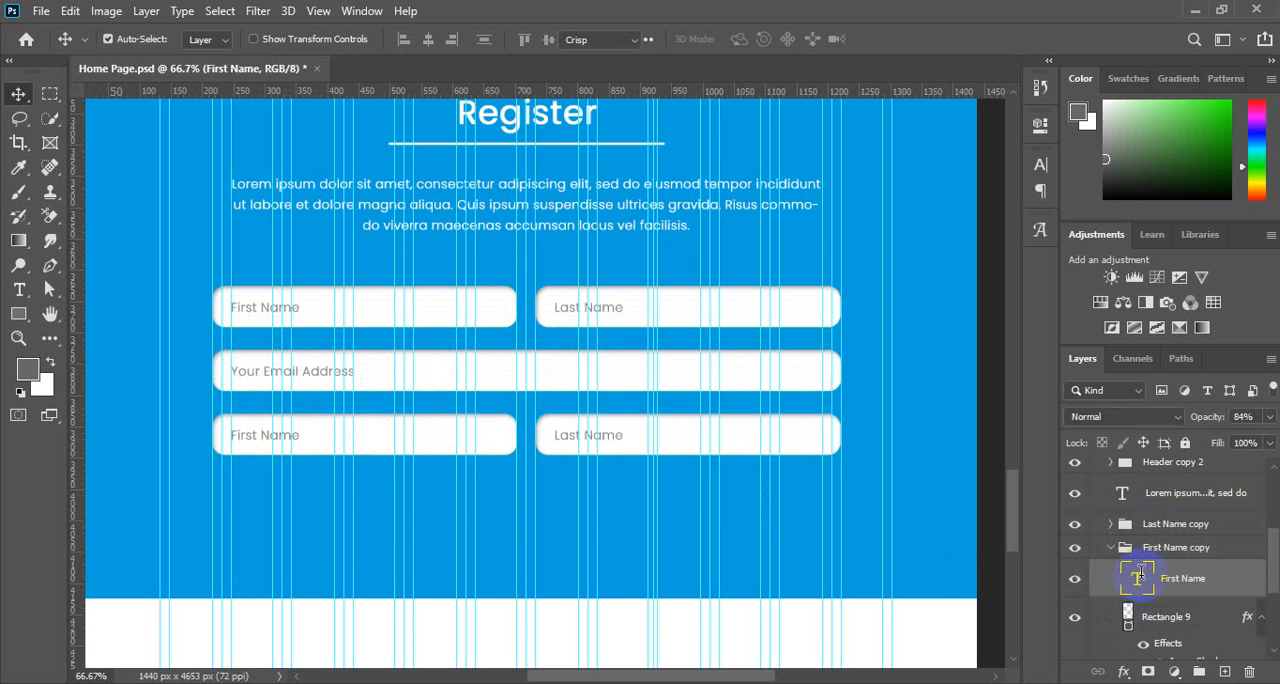
double_click(1140, 577)
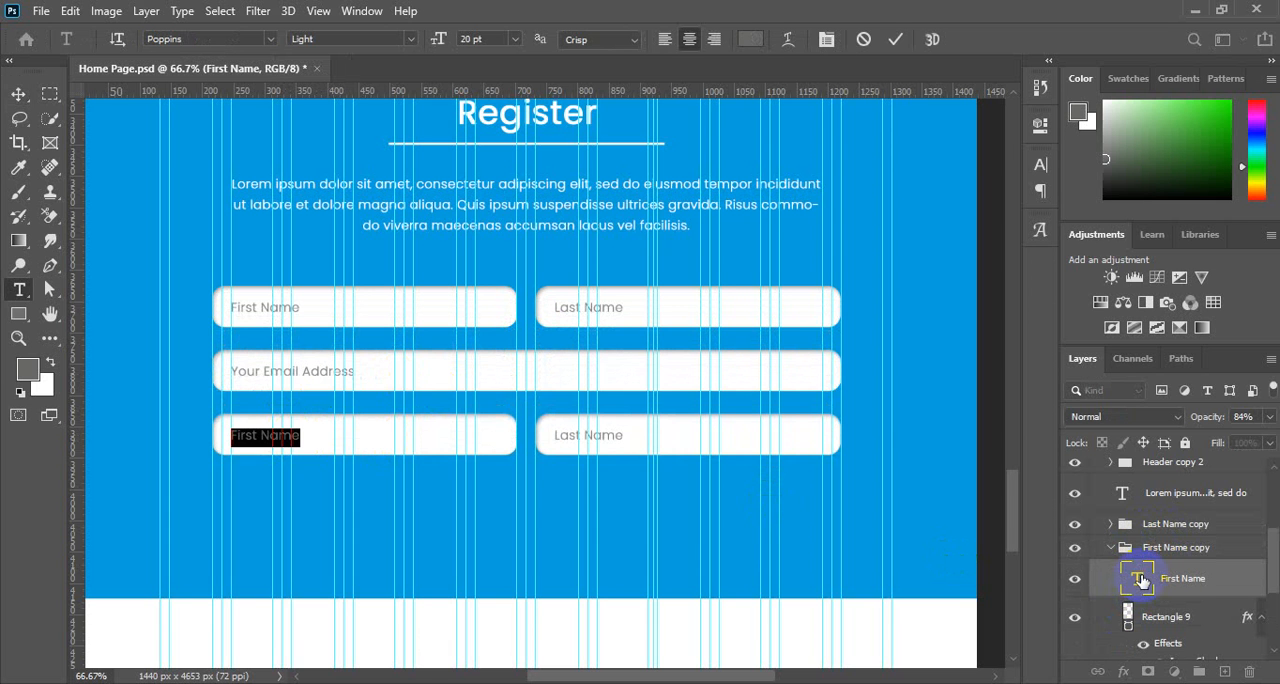
left_click(264, 437)
key("ctrl+a")
type("New Passw")
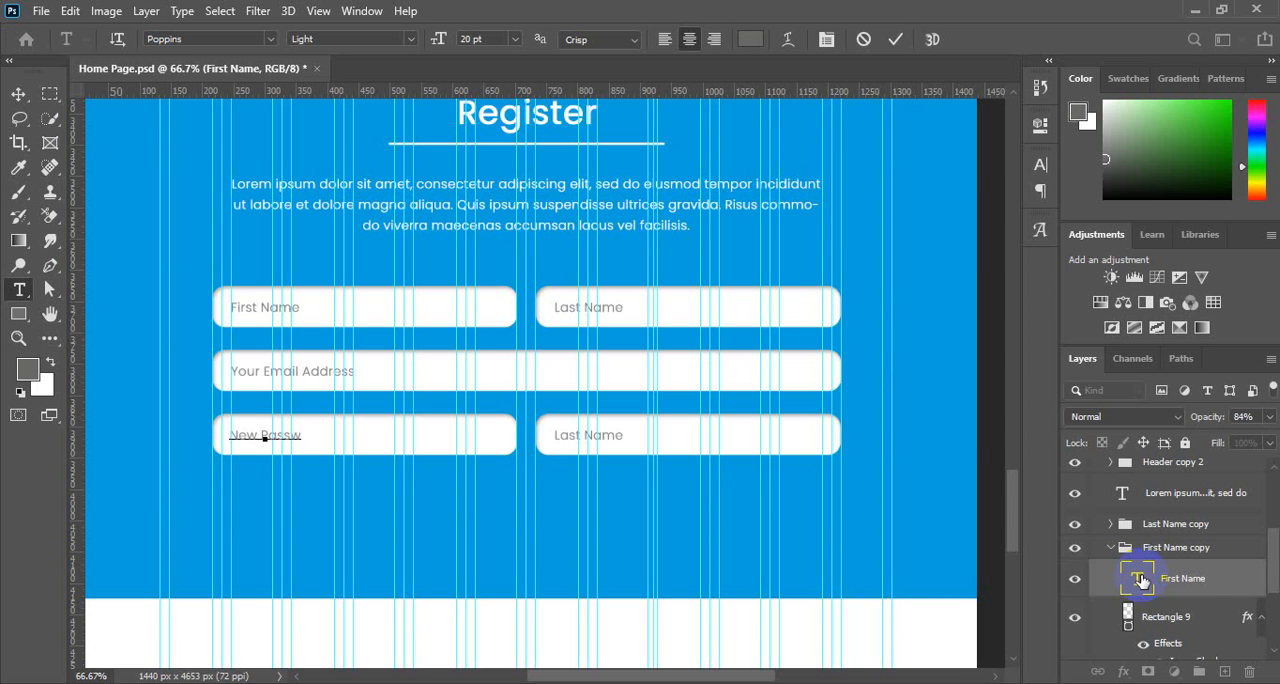
type("ord")
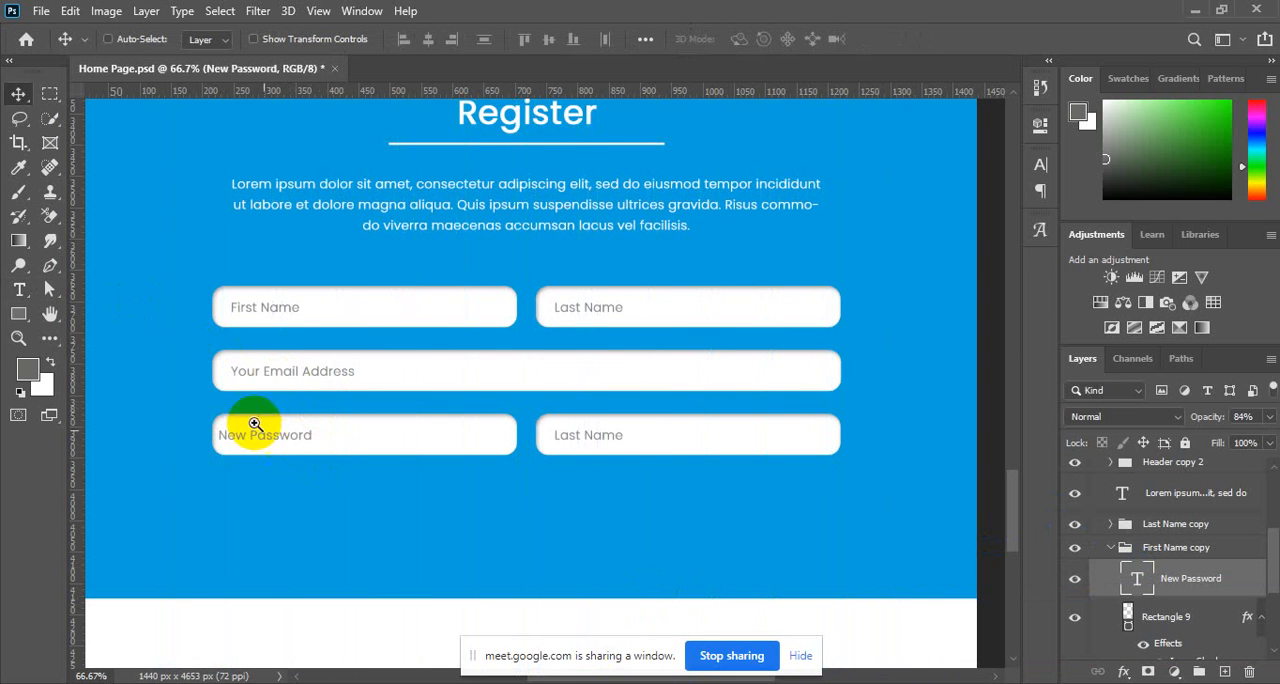
Nudge the New Password placeholder text to the right until it aligns with the First Name and Your Email Address text.
left_click_drag(254, 423, 329, 459)
key("ctrl+semicolon")
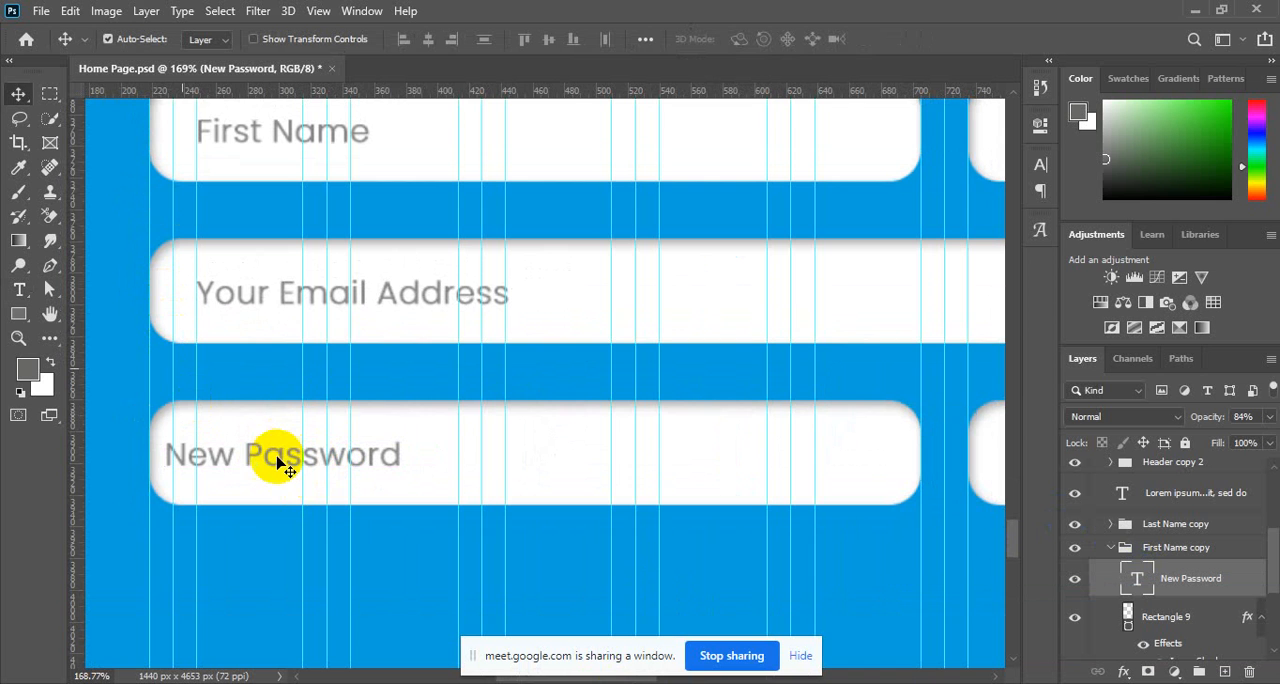
key("Right")
key("Right")
key("Right")
key("Right")
key("Right")
key("Right")
key("Right")
key("Right")
key("Right")
key("Right")
key("Right")
key("Right")
key("Right")
key("Right")
key("Right")
key("Right")
key("Right")
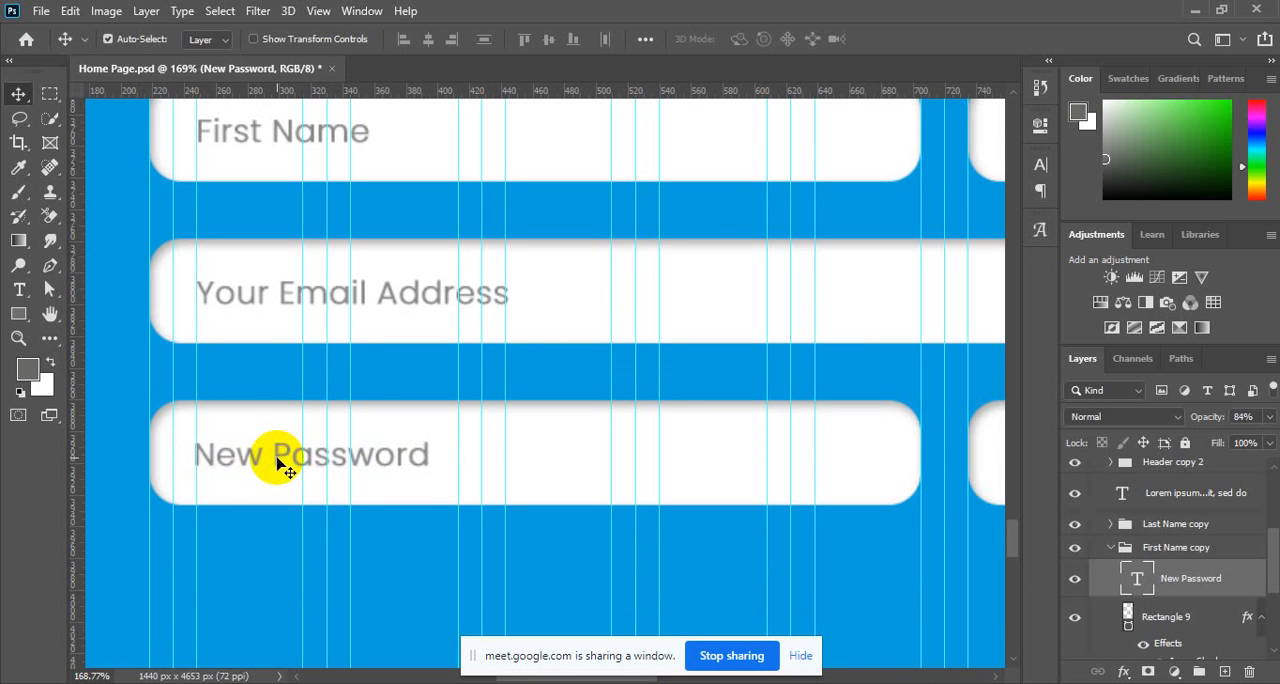
left_click(328, 425, "alt")
left_click(328, 425, "alt")
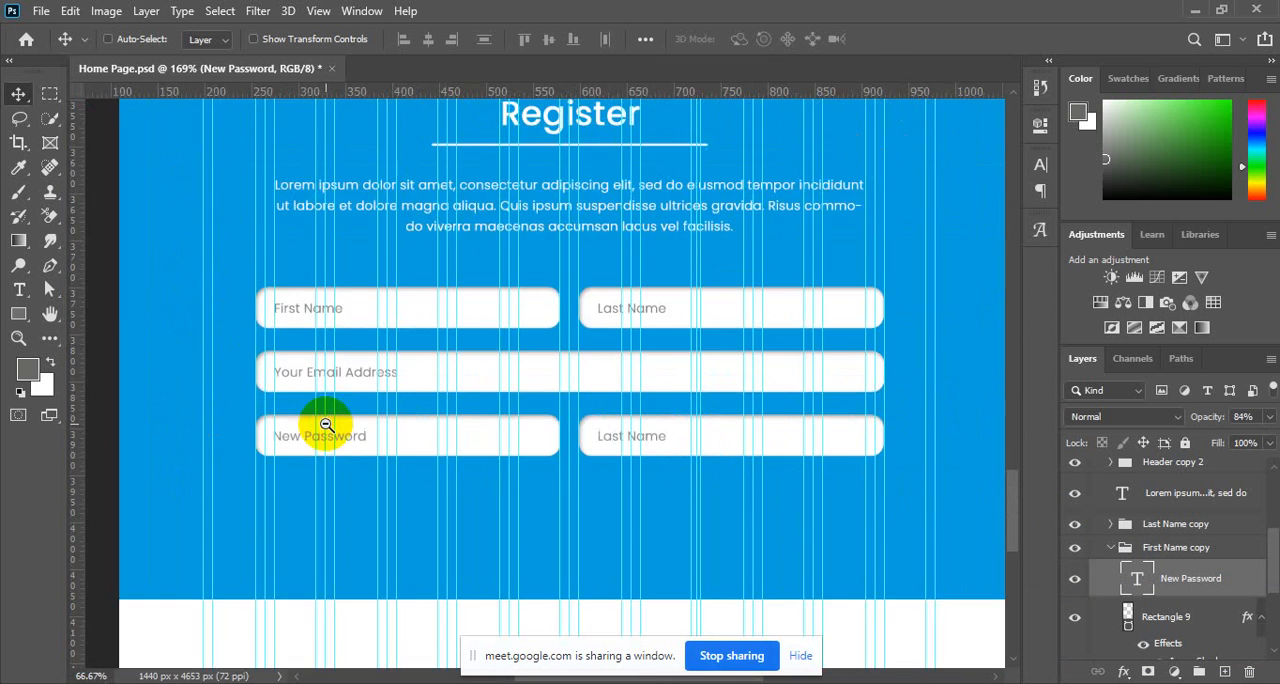
Rename the First Name copy group to New Password and collapse it.
mouse_move(565, 427)
left_mouse_down()
mouse_move(618, 455)
mouse_move(578, 440)
left_mouse_up()
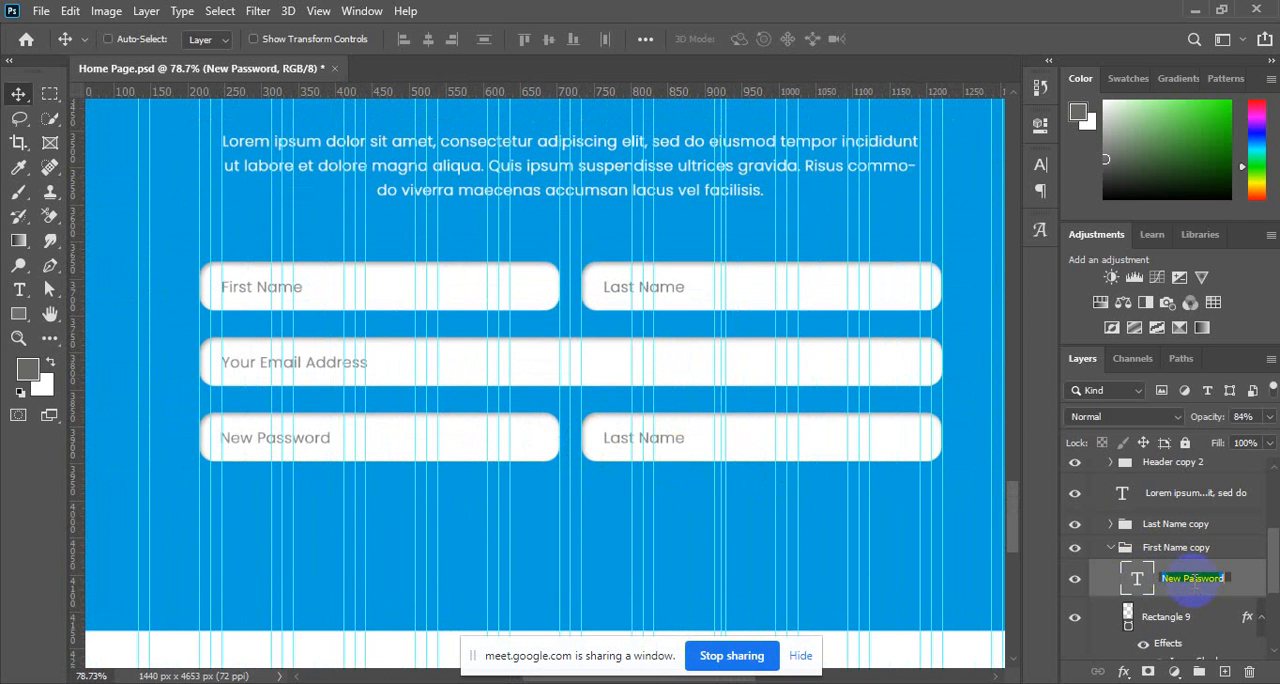
double_click(1175, 550)
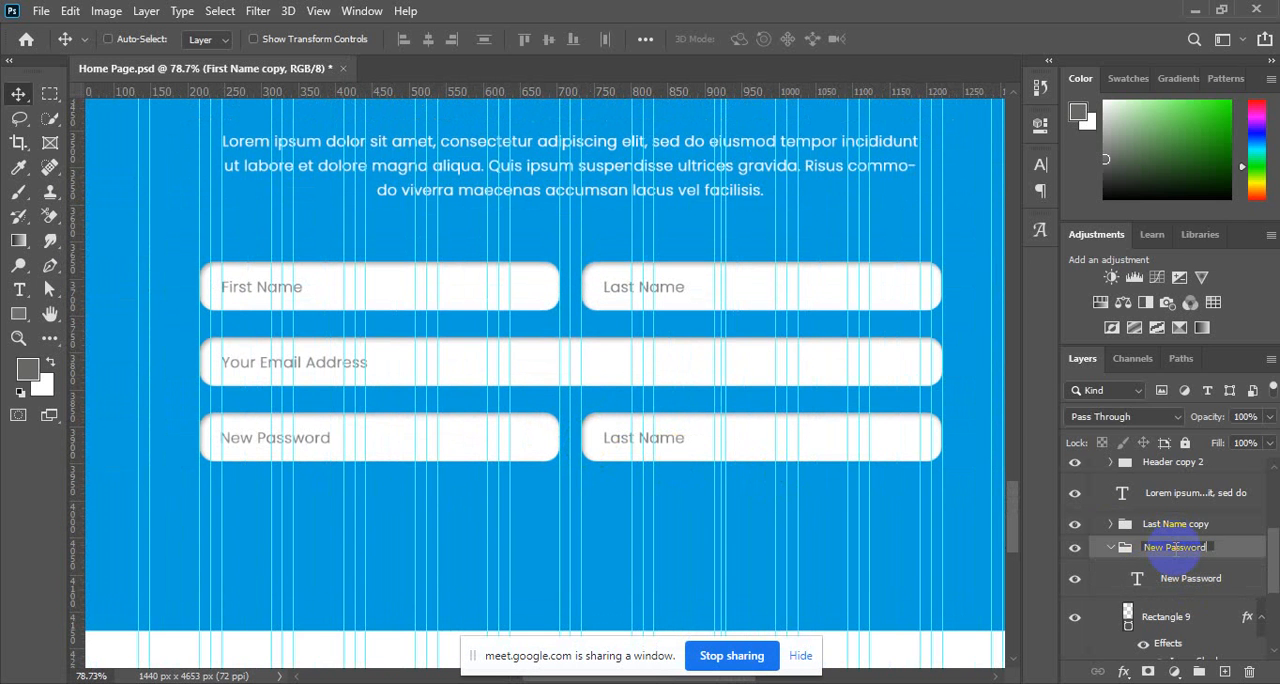
key("Return")
left_click(1140, 524)
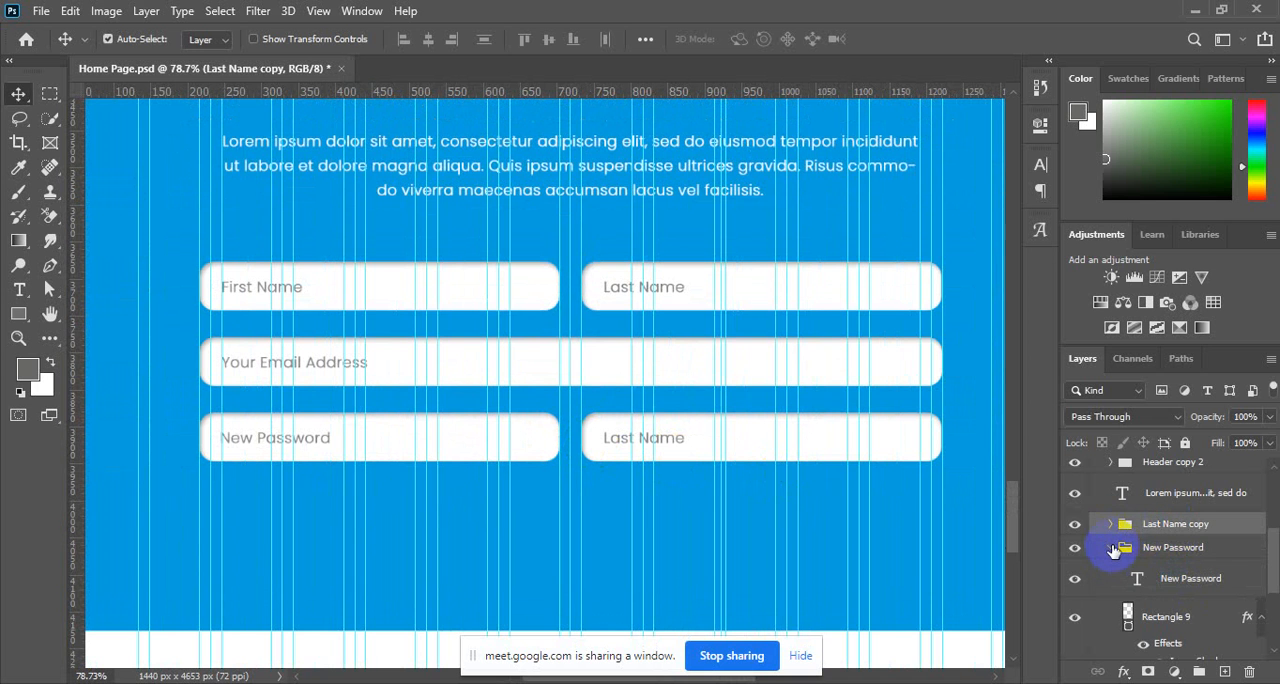
left_click(1111, 548)
Change the placeholder text in the Last Name copy group to "Confirm Password".
left_click(1111, 524)
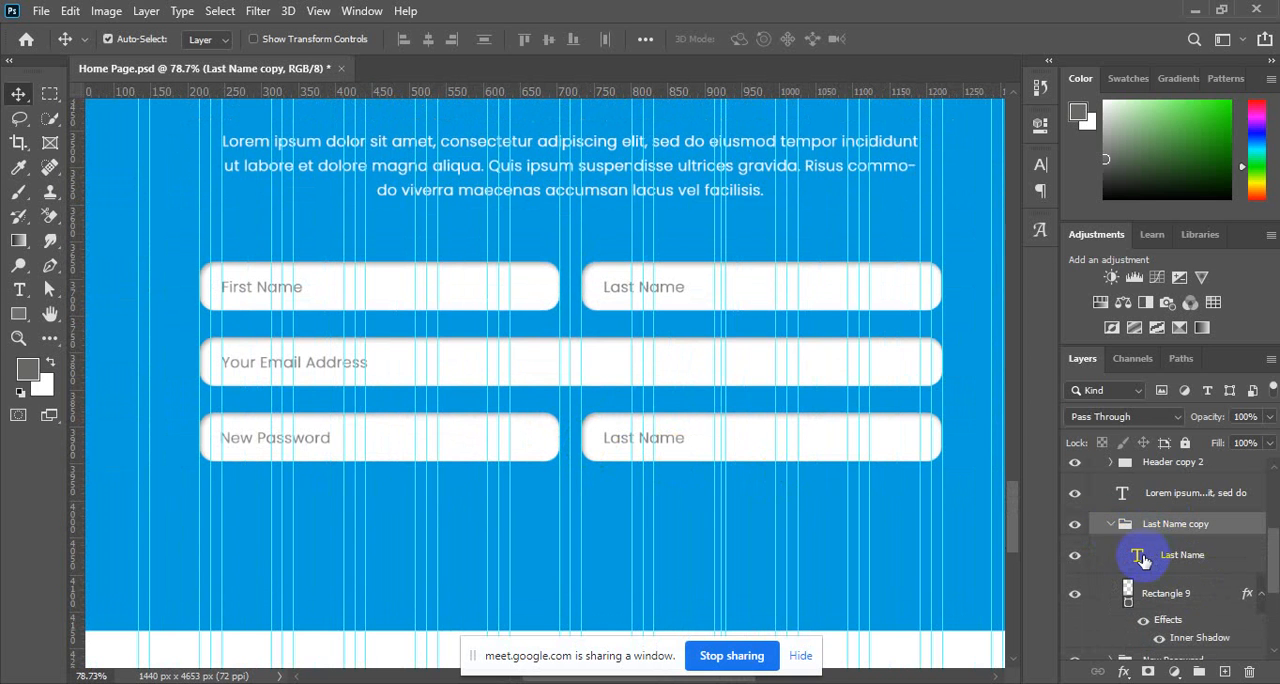
left_click(1140, 558)
double_click(1138, 558)
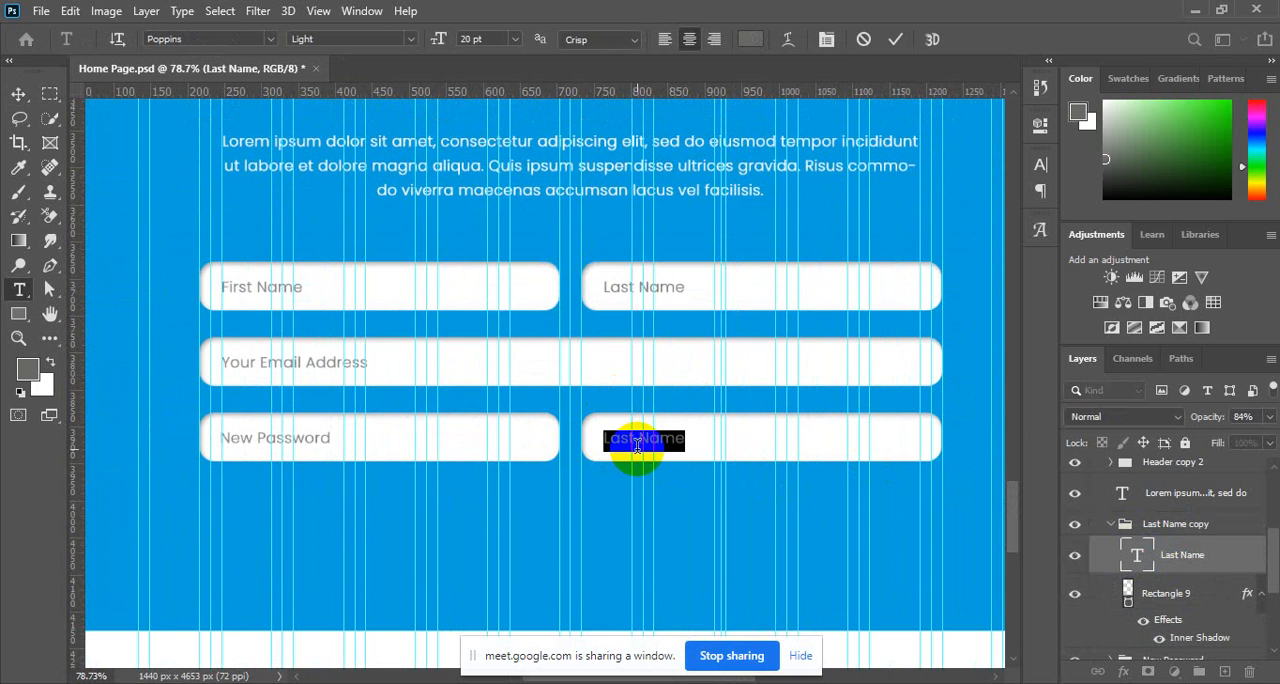
left_click(637, 445)
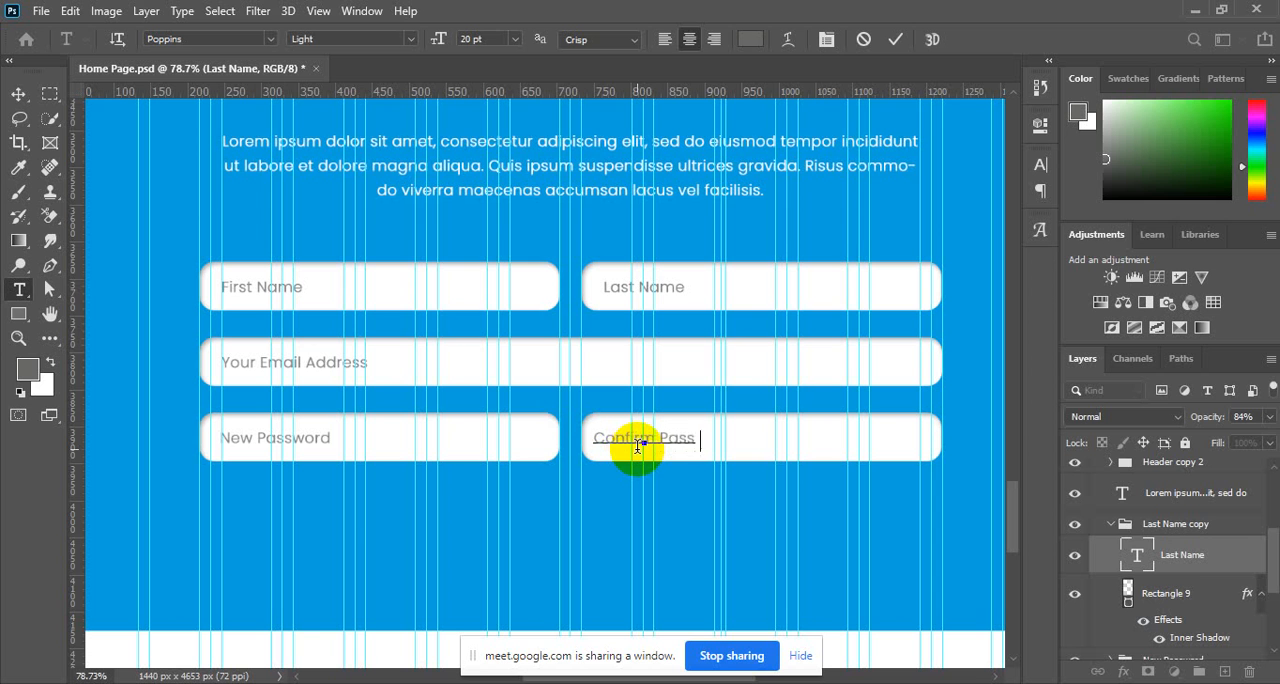
type("ord")
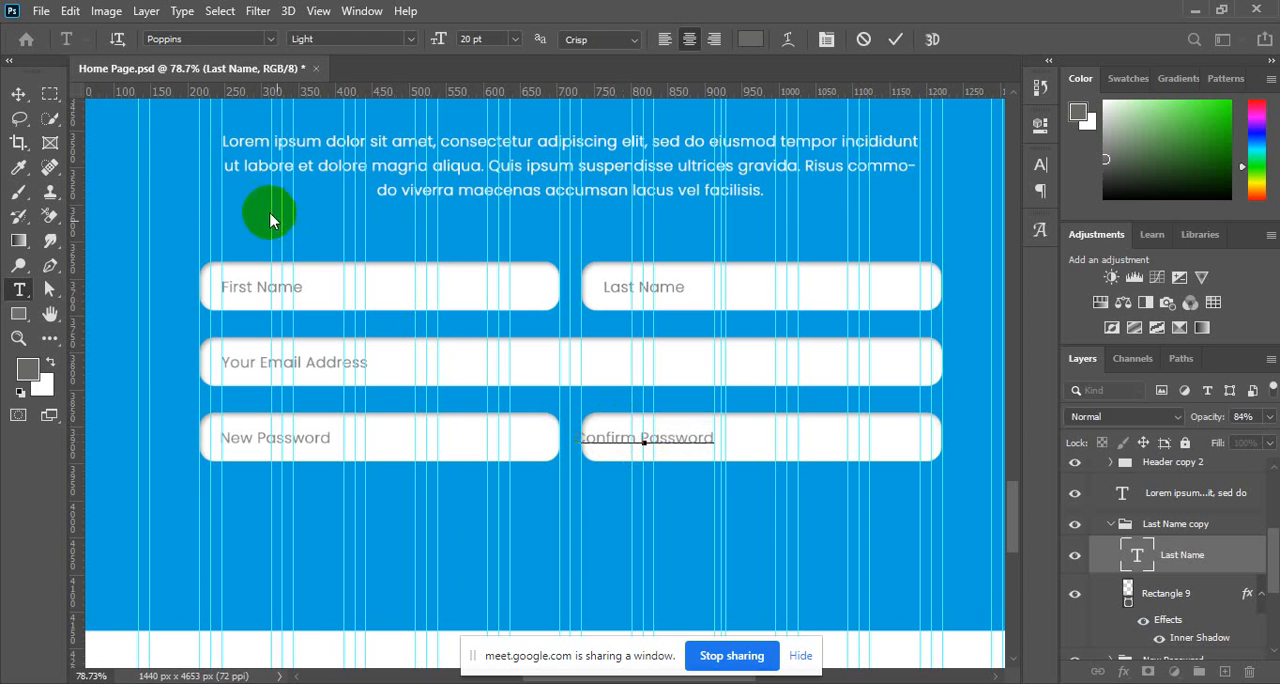
left_click(18, 94)
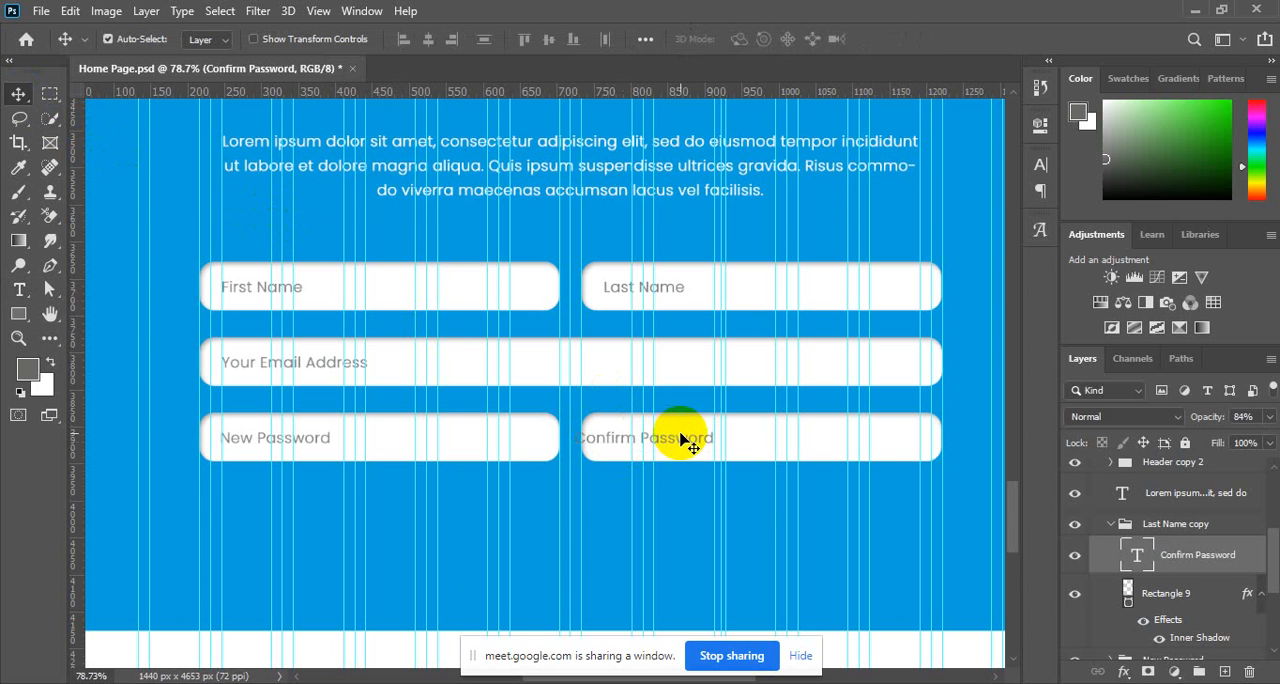
Nudge the Confirm Password text to the right until it aligns with the Last Name placeholder above.
key("Right")
key("Right")
key("Right")
key("Right")
key("Right")
key("Right")
key("Right")
key("Right")
key("Right")
key("Right")
key("Right")
key("Right")
key("Right")
key("Right")
key("Right")
key("Right")
key("Right")
key("Right")
key("Right")
key("Right")
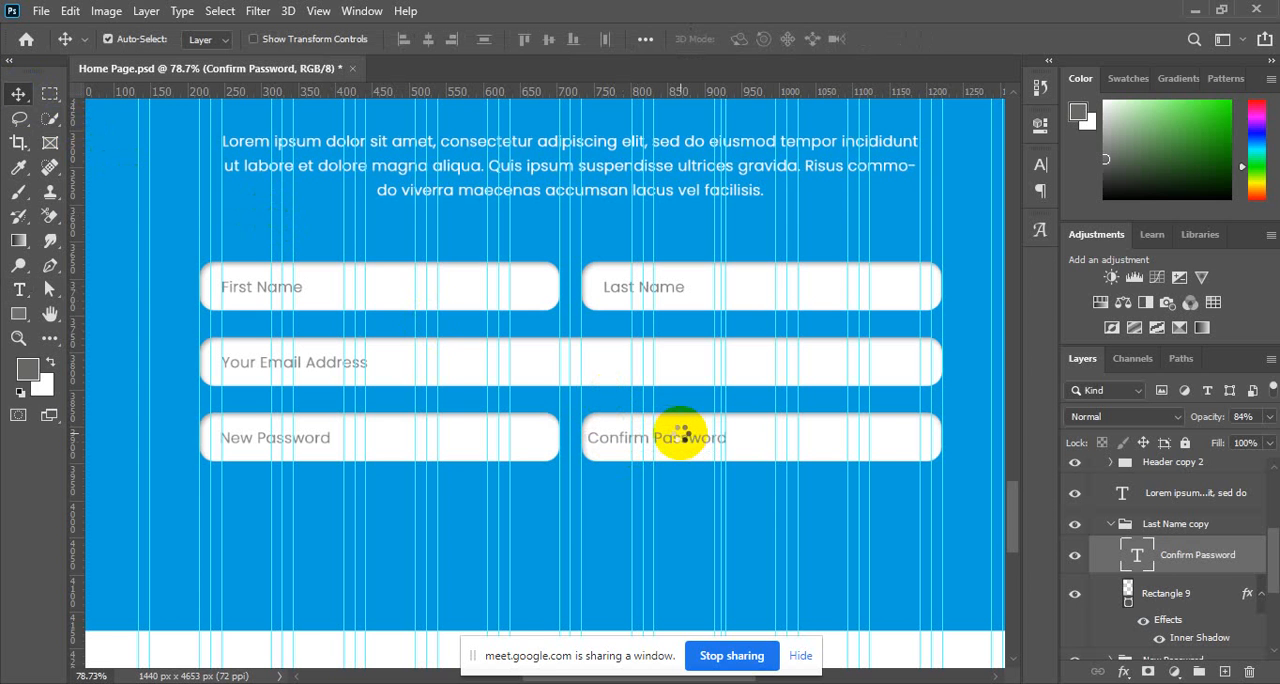
key("Right")
key("Right")
key("Right")
key("Right")
key("Right")
key("Right")
key("Right")
key("Right")
key("Right")
key("Right")
key("Right")
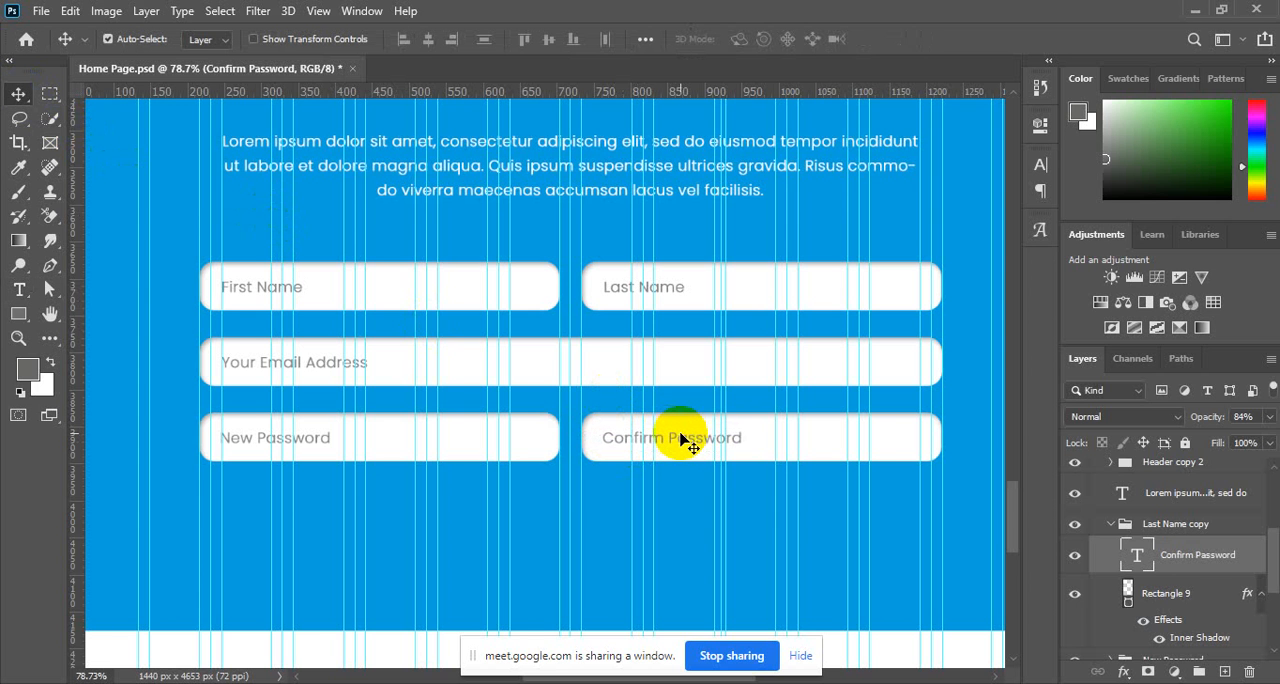
key("Right")
key("Right")
Check the layout and spacing of the form fields within the blue Register section.
scroll(741, 488, "down", 2)
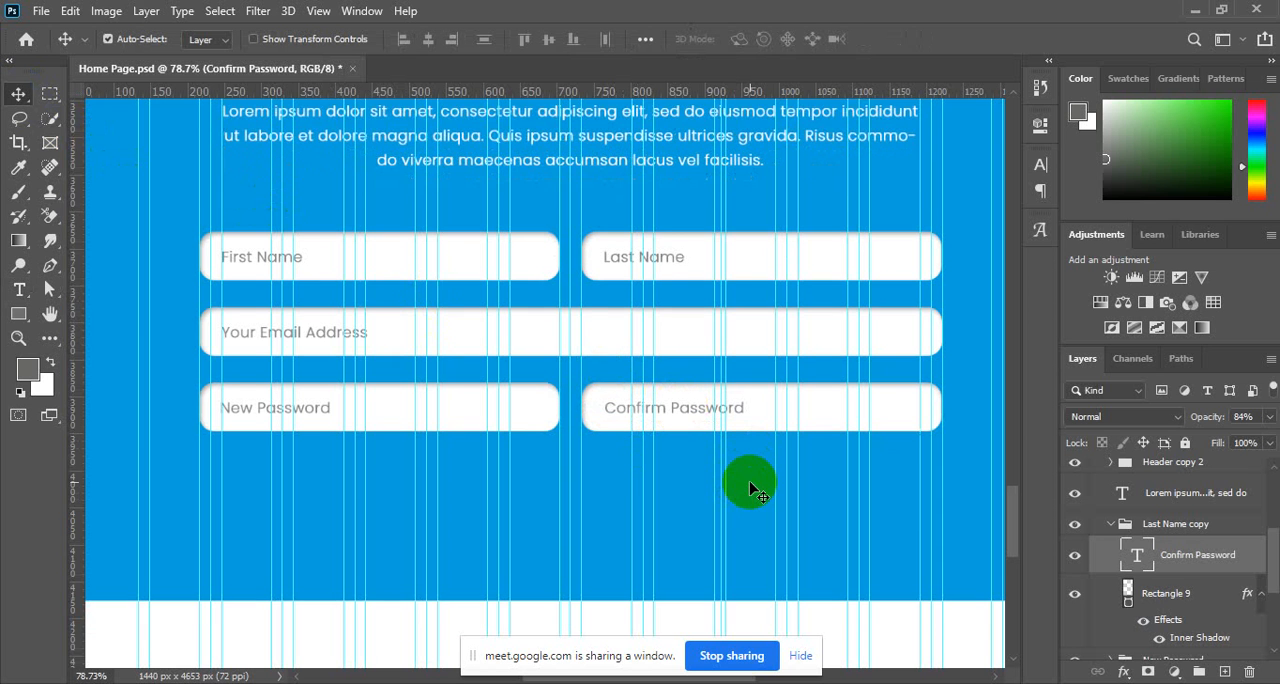
scroll(751, 486, "up", 1)
scroll(750, 430, "down", 2)
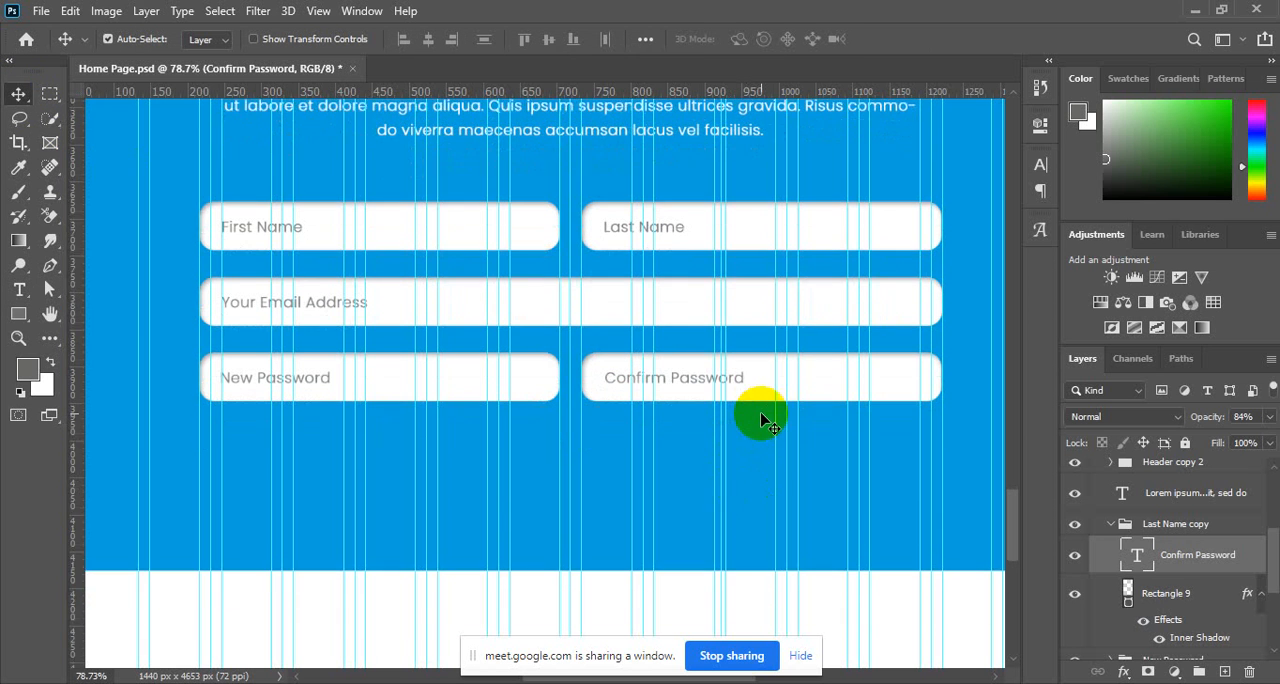
scroll(766, 423, "up", 1)
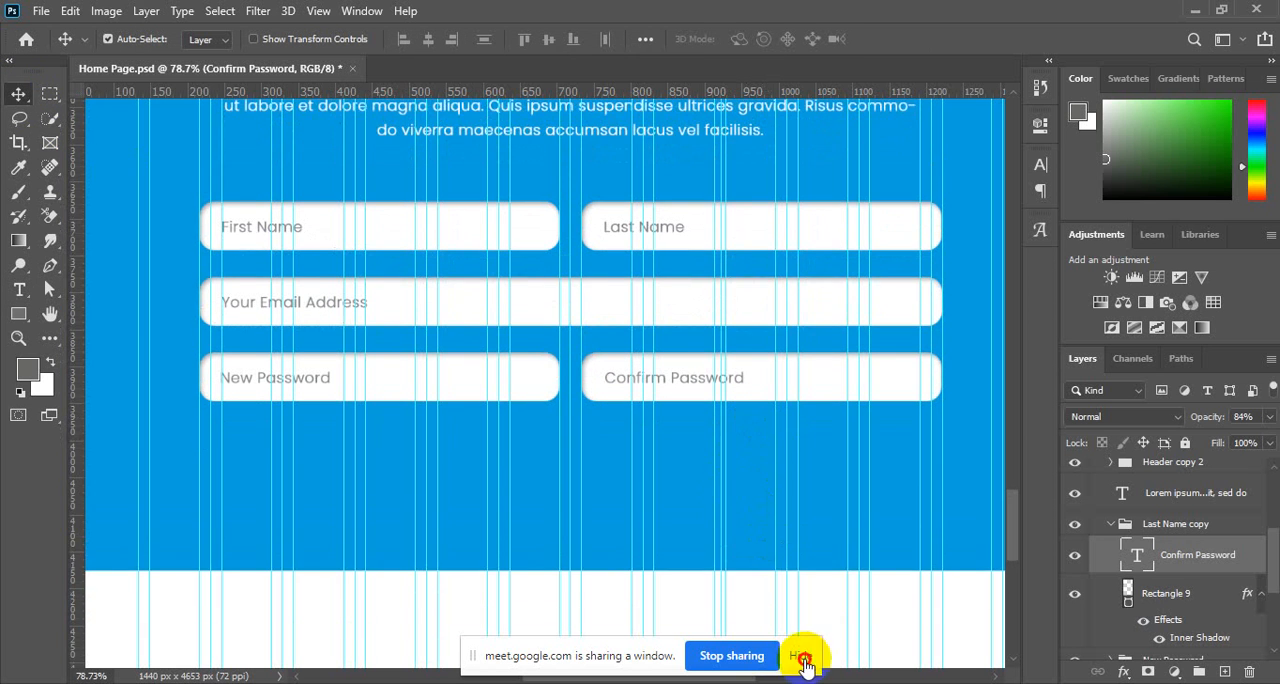
left_click(805, 661)
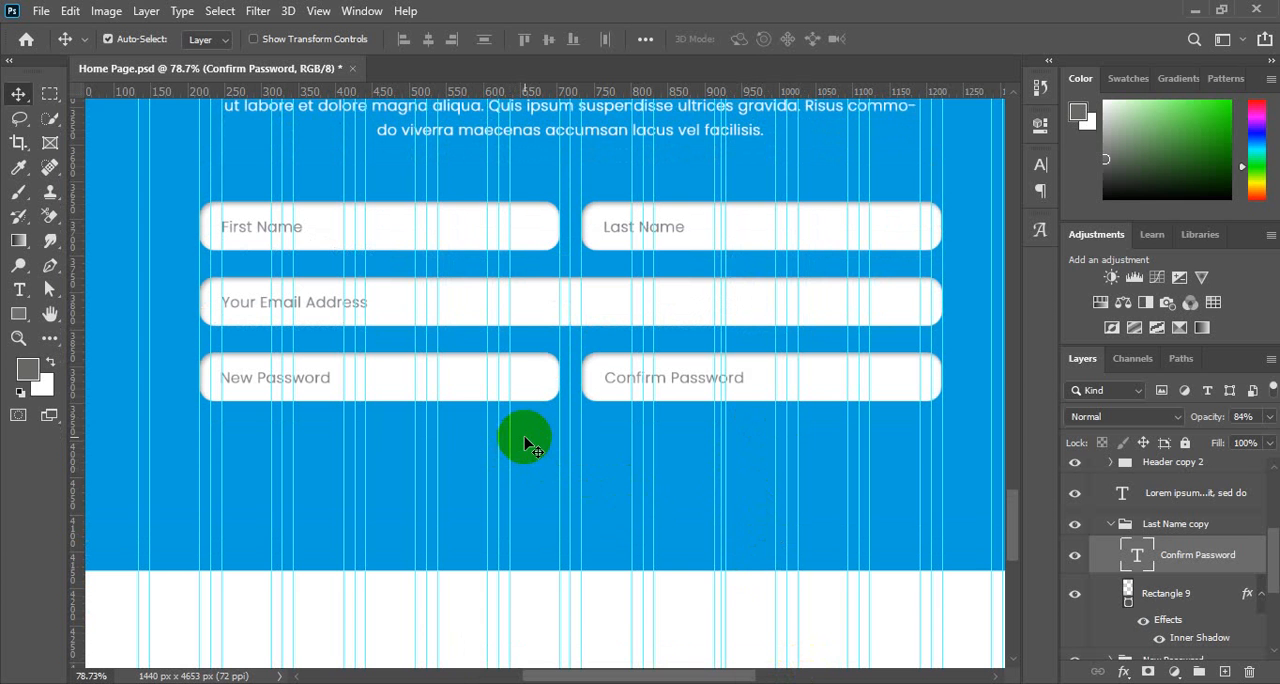
left_click(502, 336, "ctrl+alt")
left_click(502, 337, "ctrl+alt")
left_click(502, 336, "ctrl+alt")
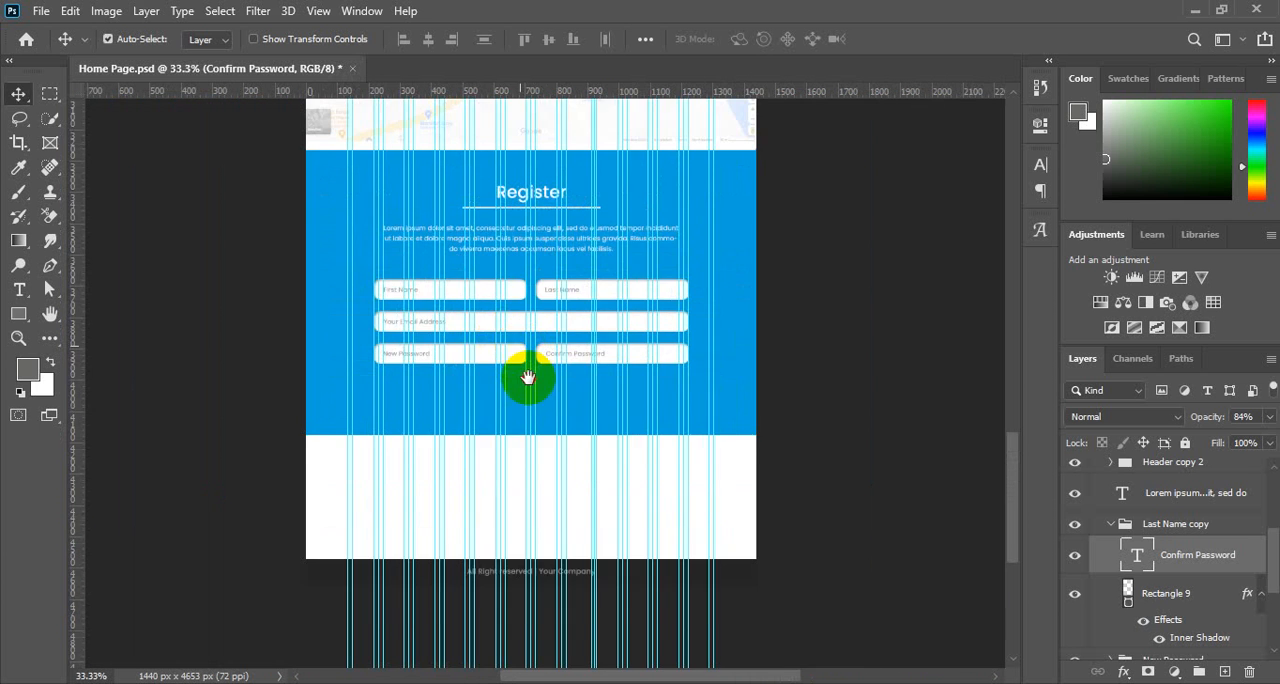
left_click_drag(526, 374, 625, 431)
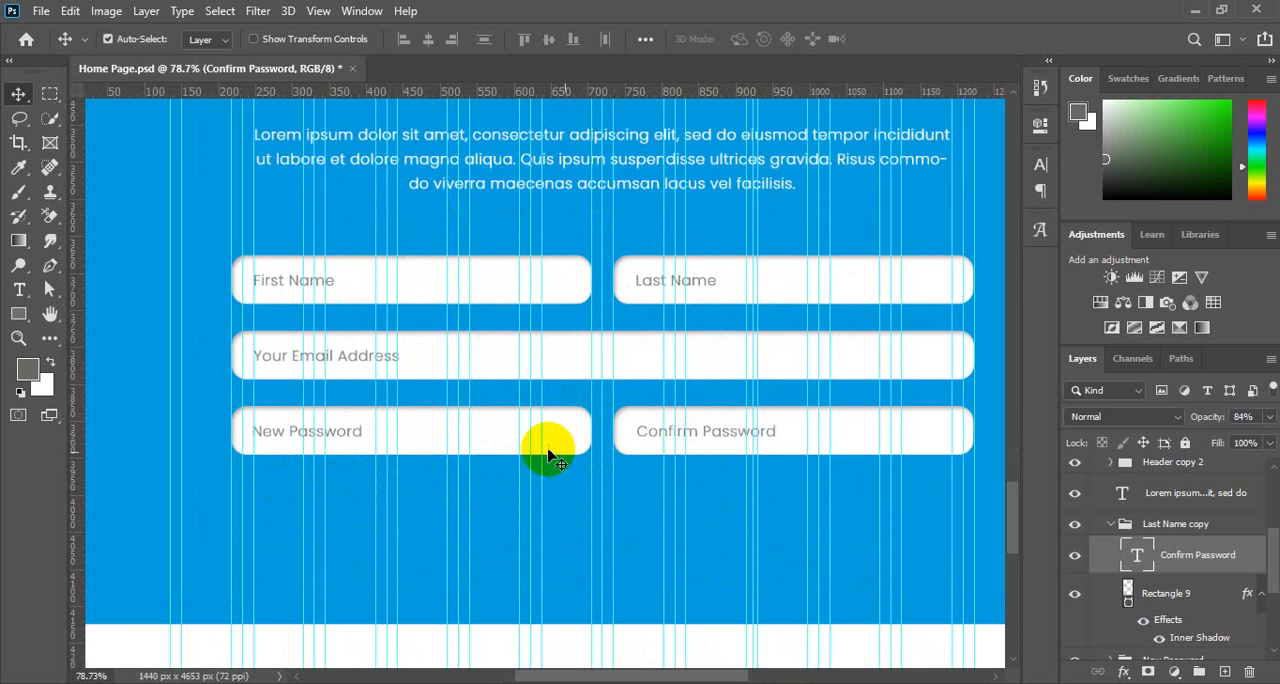
scroll(423, 445, "up", 1)
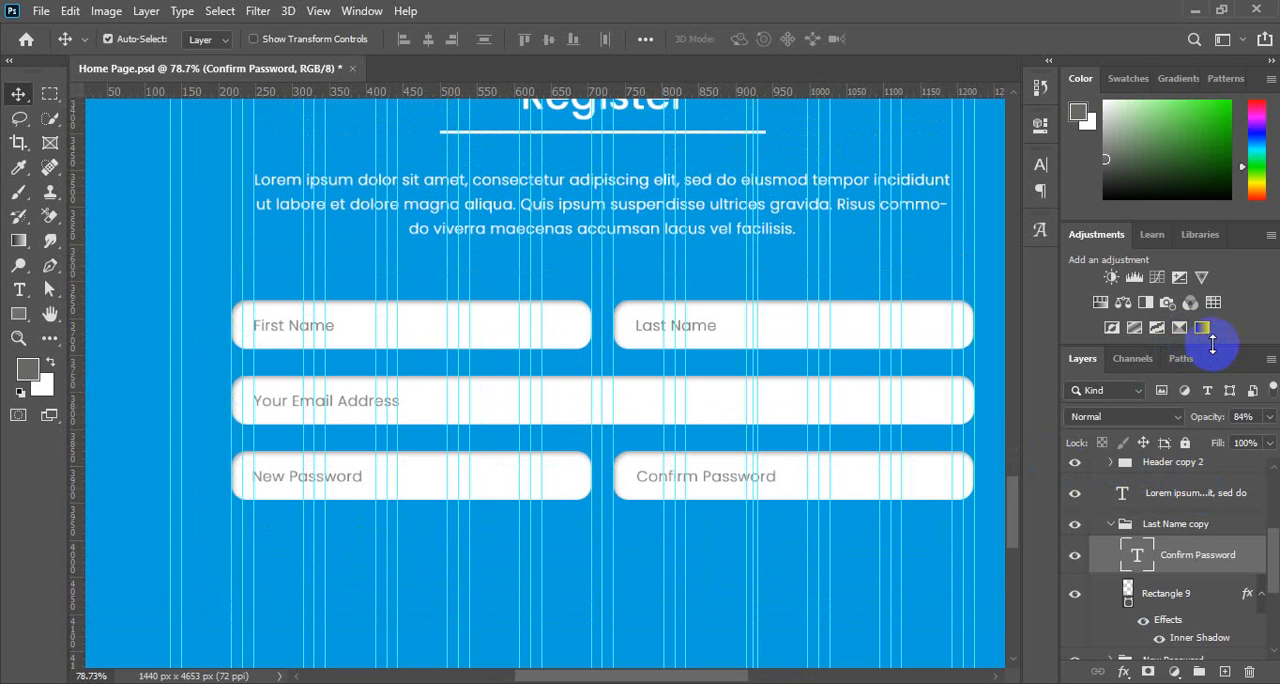
Give the layer list more height and collapse the Last Name copy and Register groups.
mouse_move(1212, 345)
left_mouse_down()
mouse_move(1204, 218)
mouse_move(1179, 192)
mouse_move(1173, 141)
left_mouse_up()
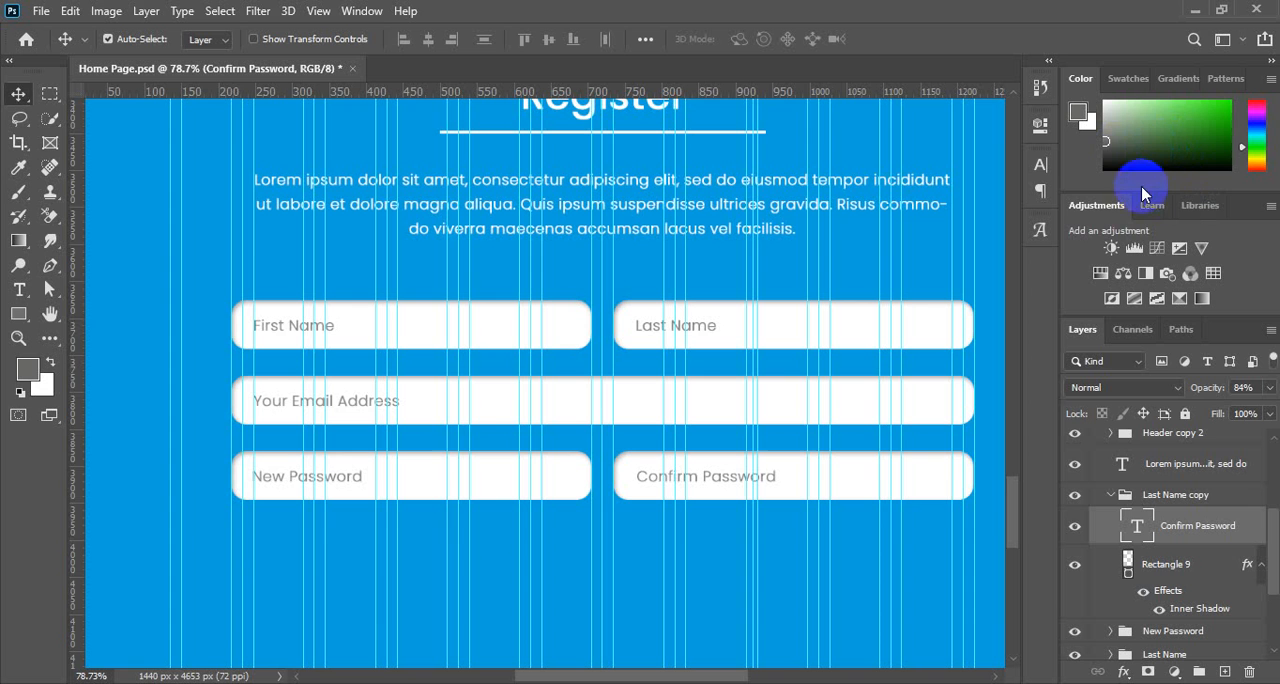
left_click_drag(1171, 315, 1171, 272)
left_click(1111, 433)
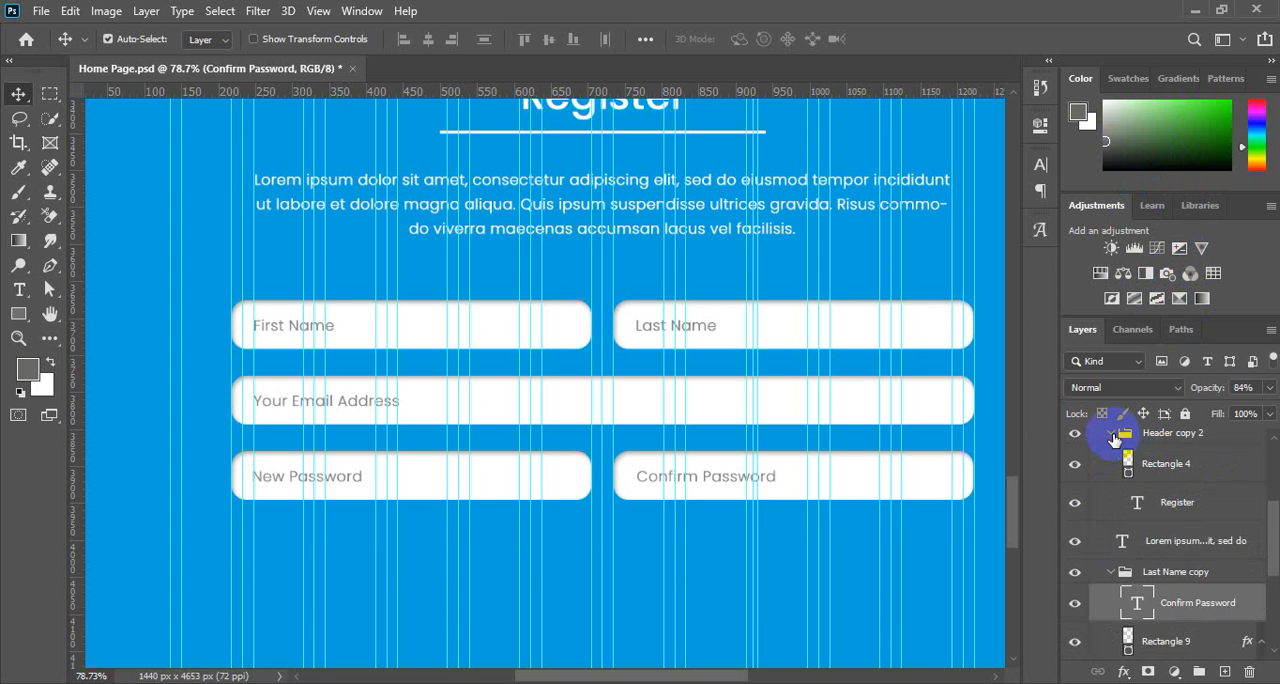
left_click(1111, 434)
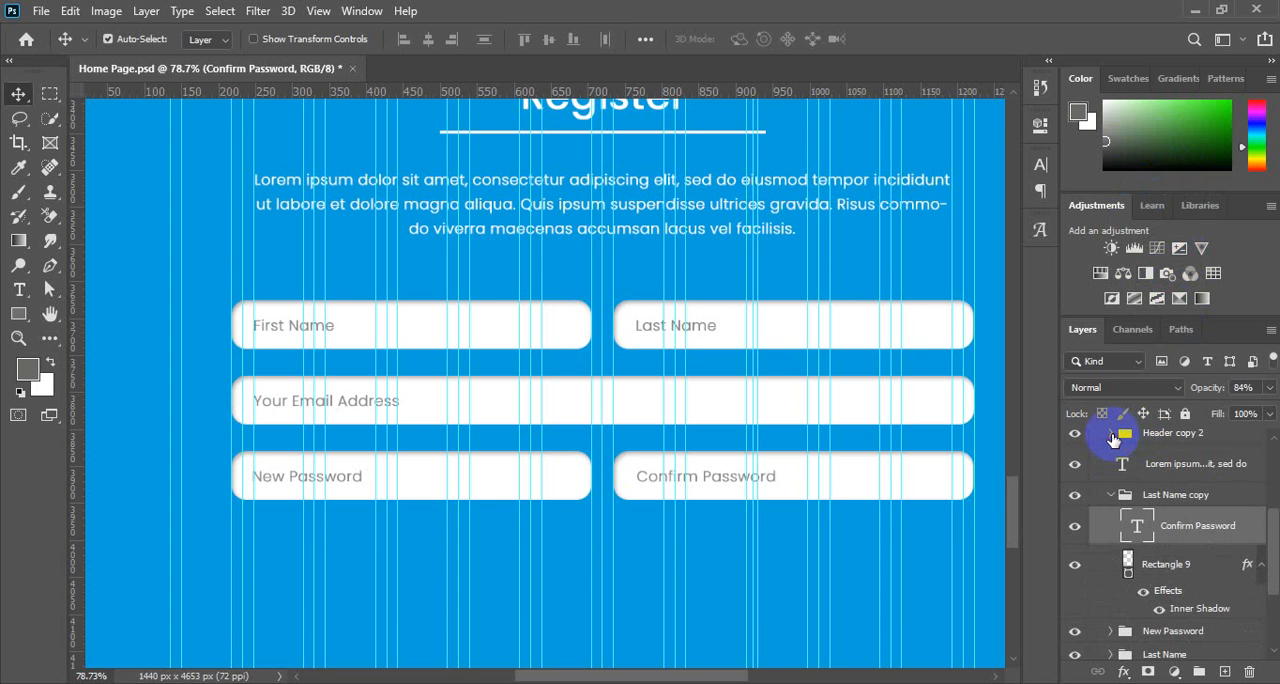
left_click(1110, 496)
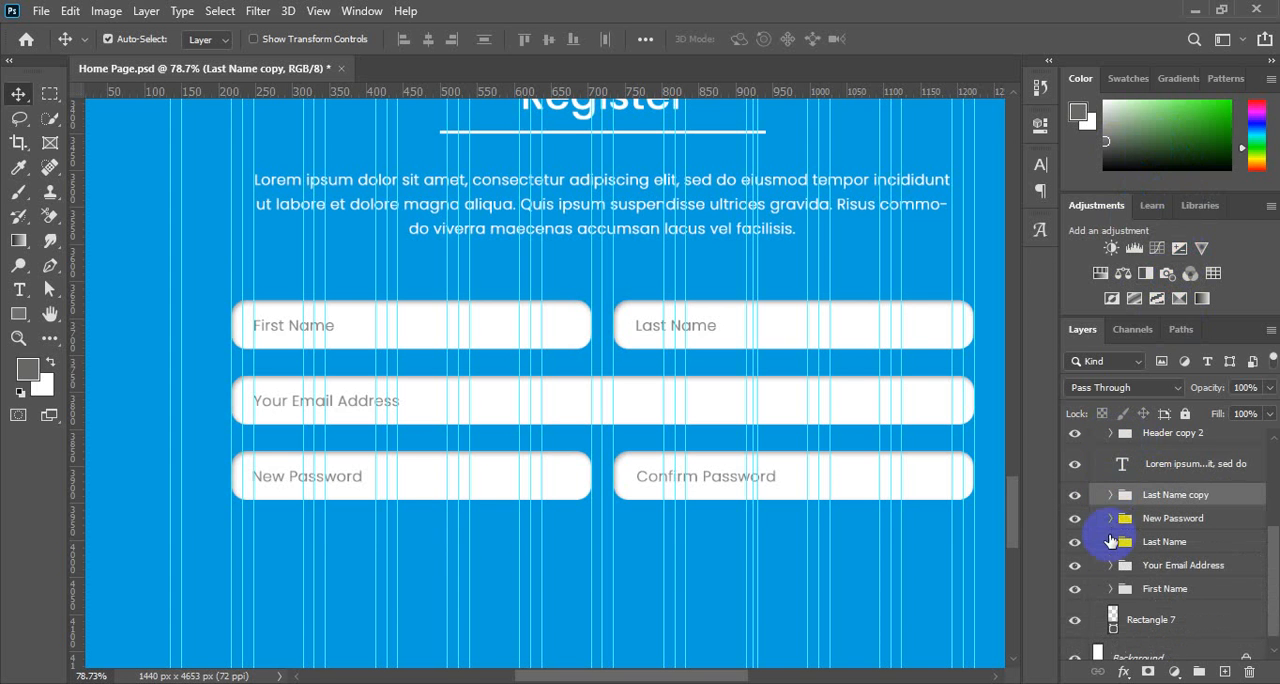
scroll(1108, 534, "up", 3)
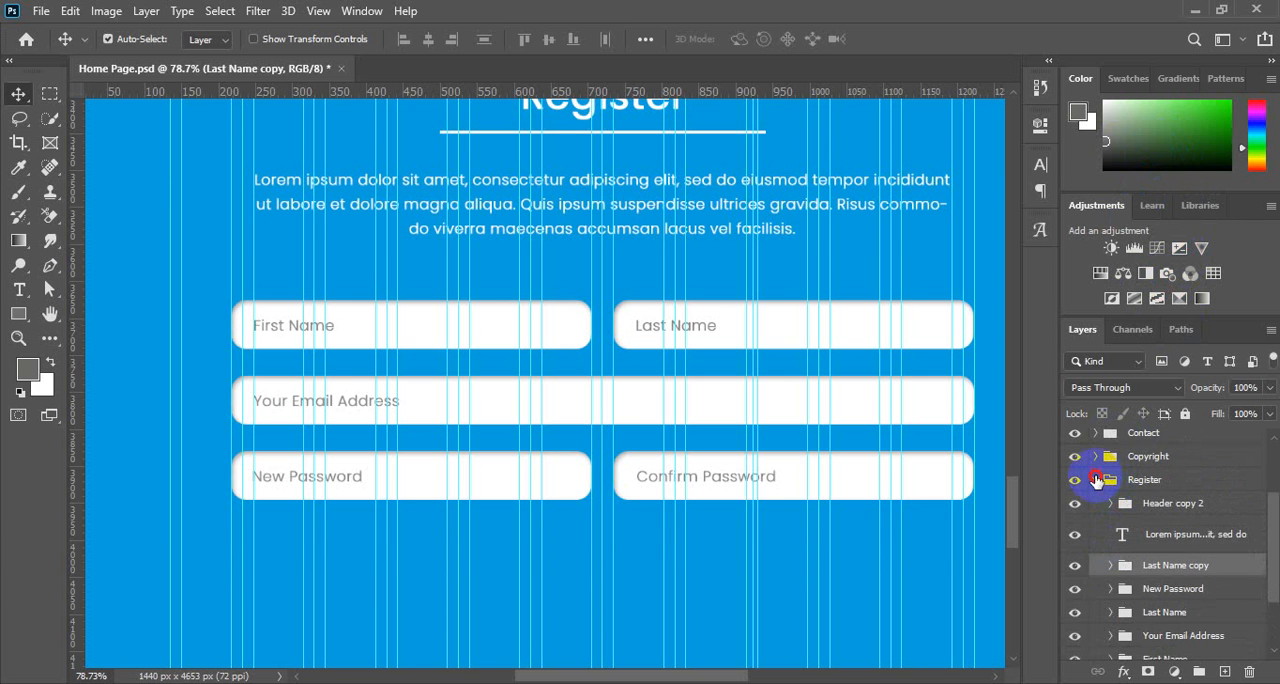
left_click(1096, 480)
scroll(1200, 541, "up", 3)
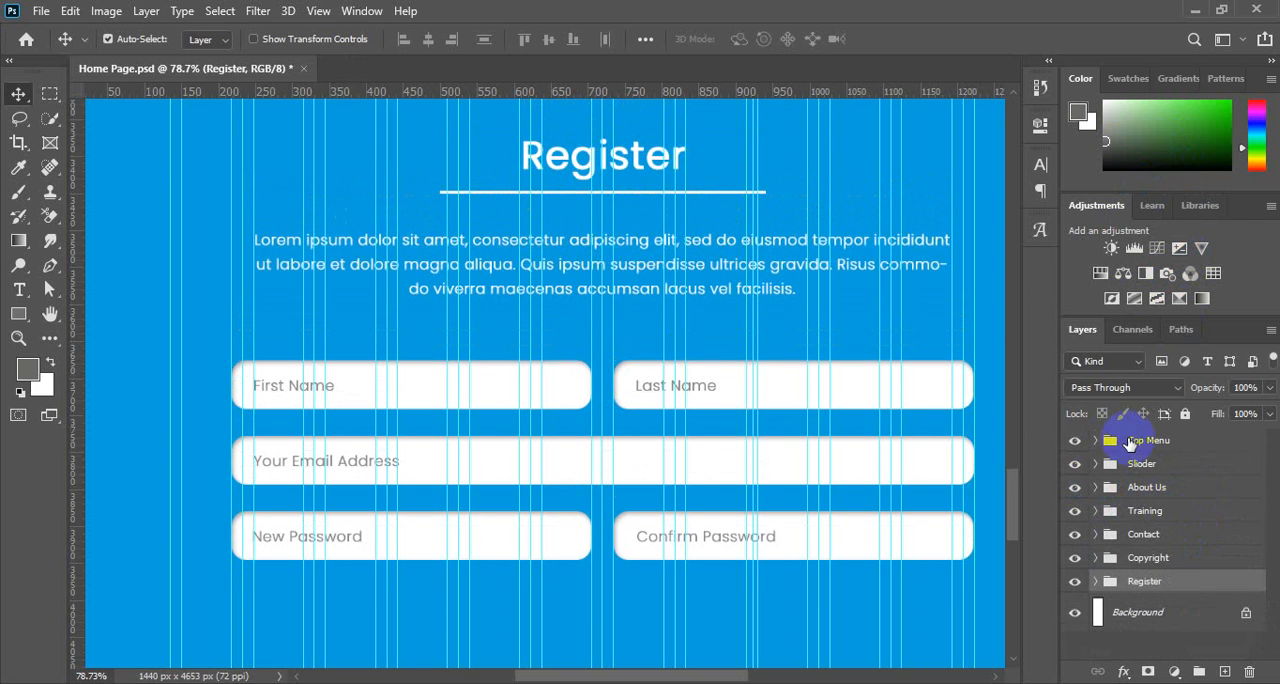
scroll(651, 400, "down", 2)
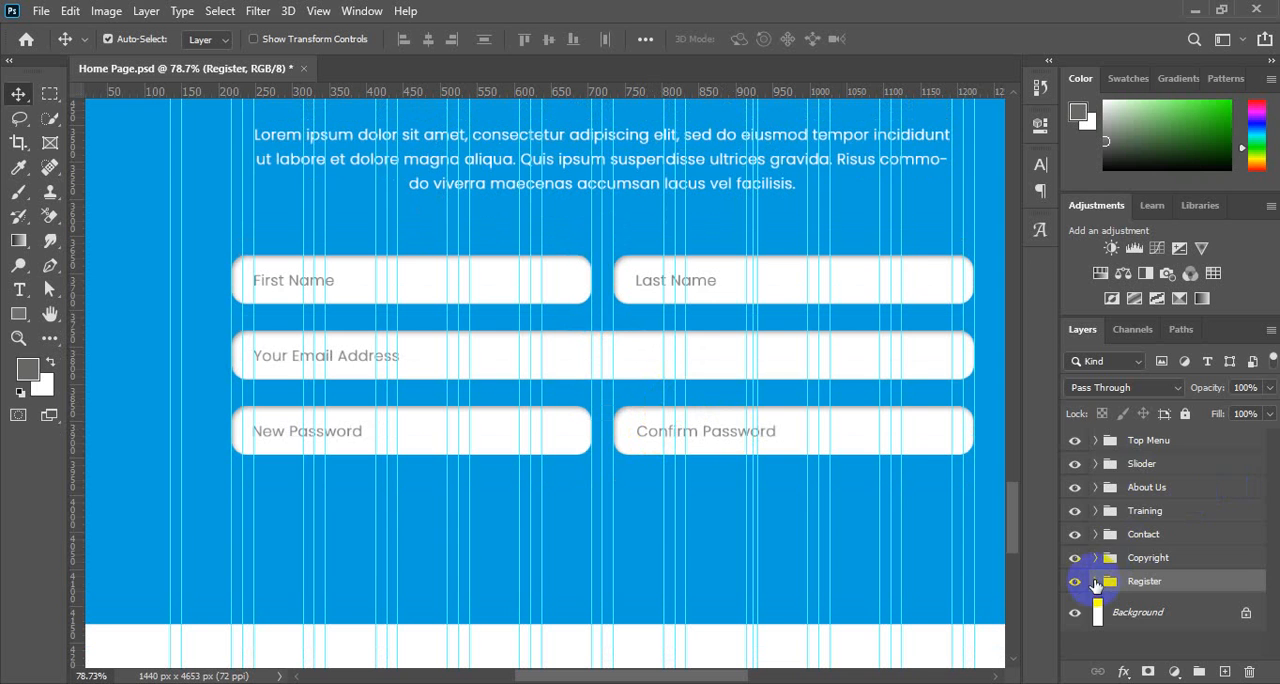
Expand the Register group, then rename its Last Name copy group to Confirm Password and collapse it.
left_click(1096, 582)
scroll(1177, 543, "down", 5)
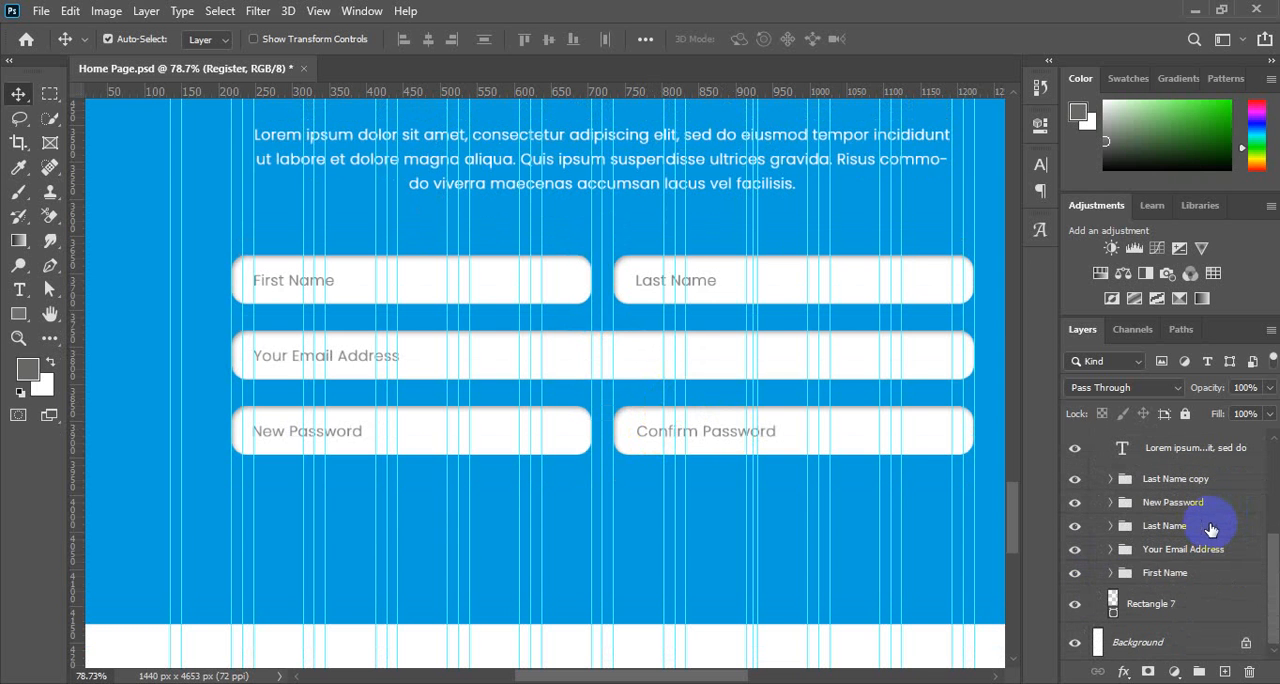
left_click(1170, 480)
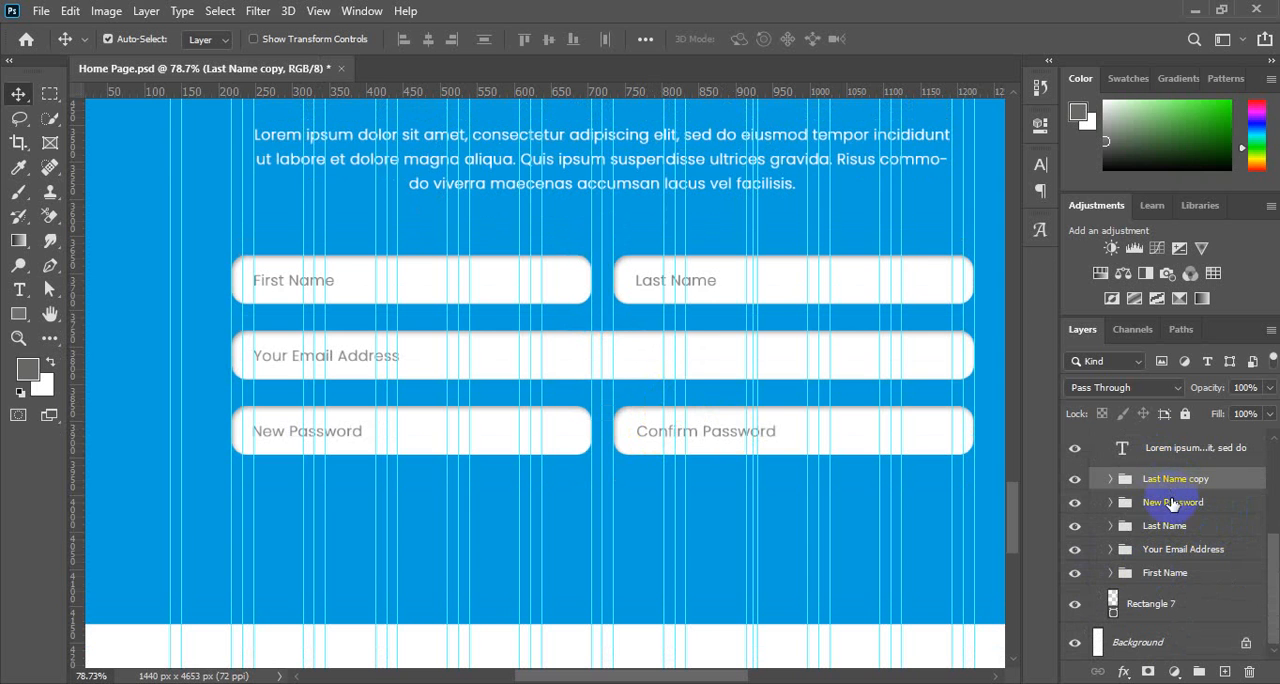
left_click(1110, 480)
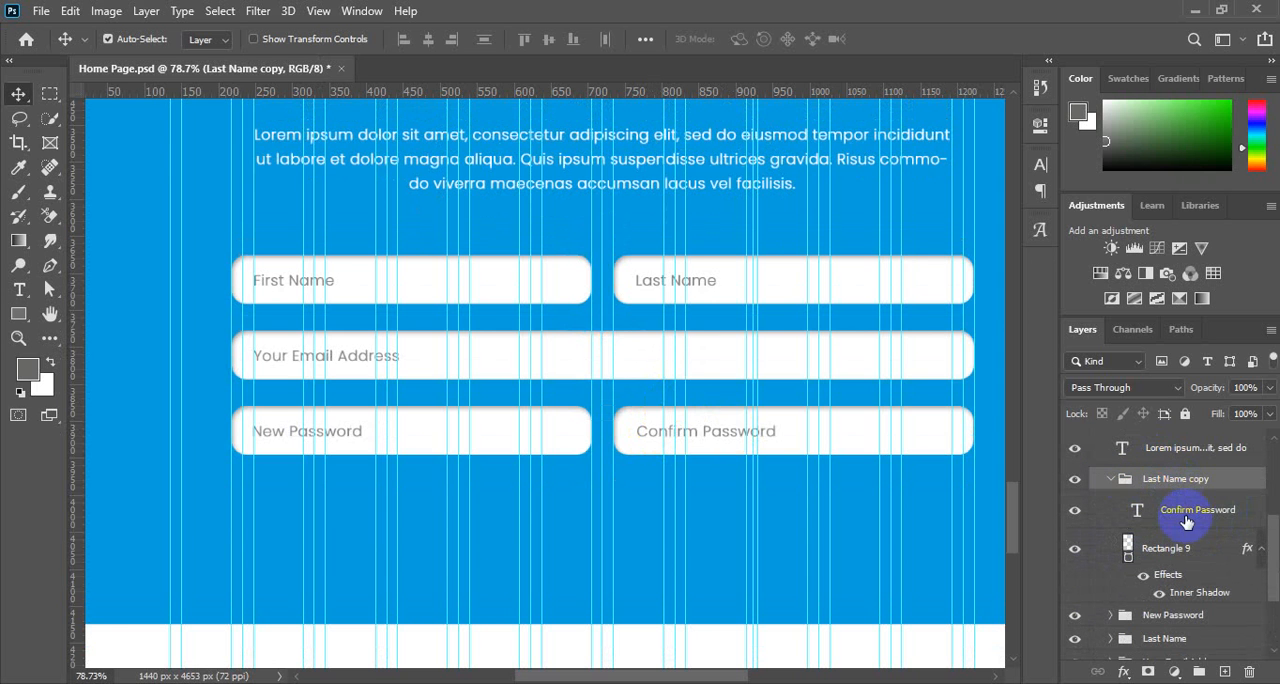
double_click(1184, 512)
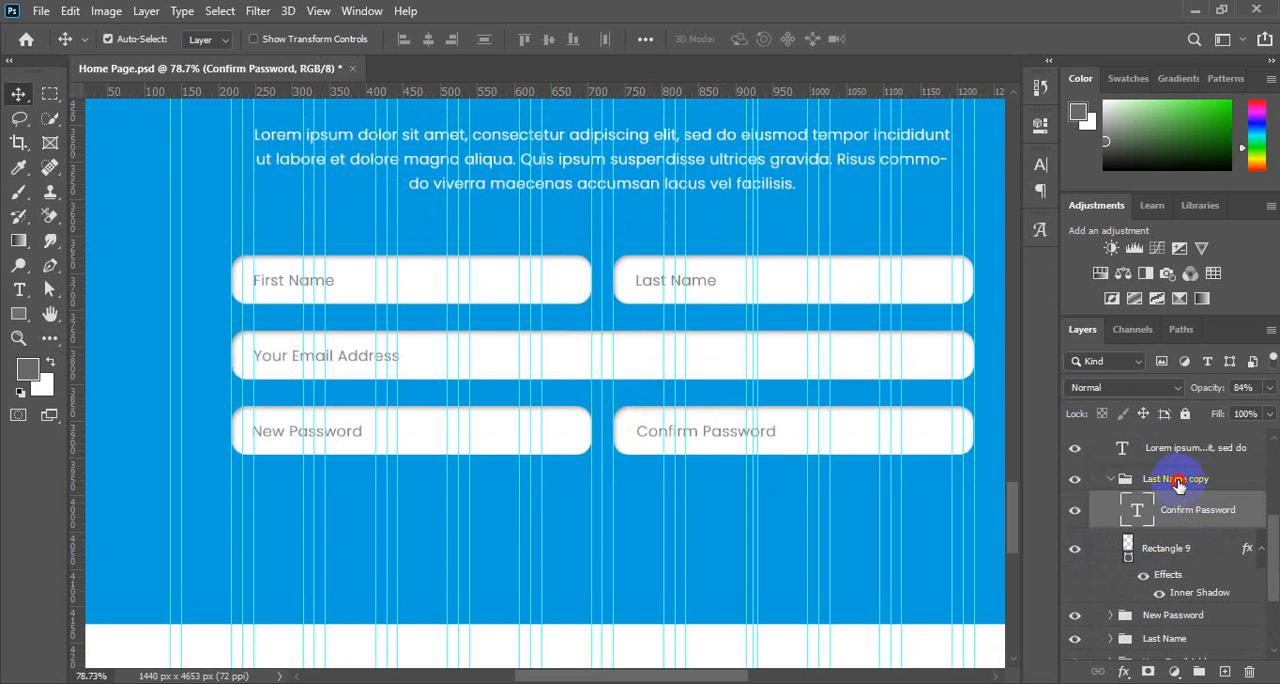
double_click(1176, 479)
key("Return")
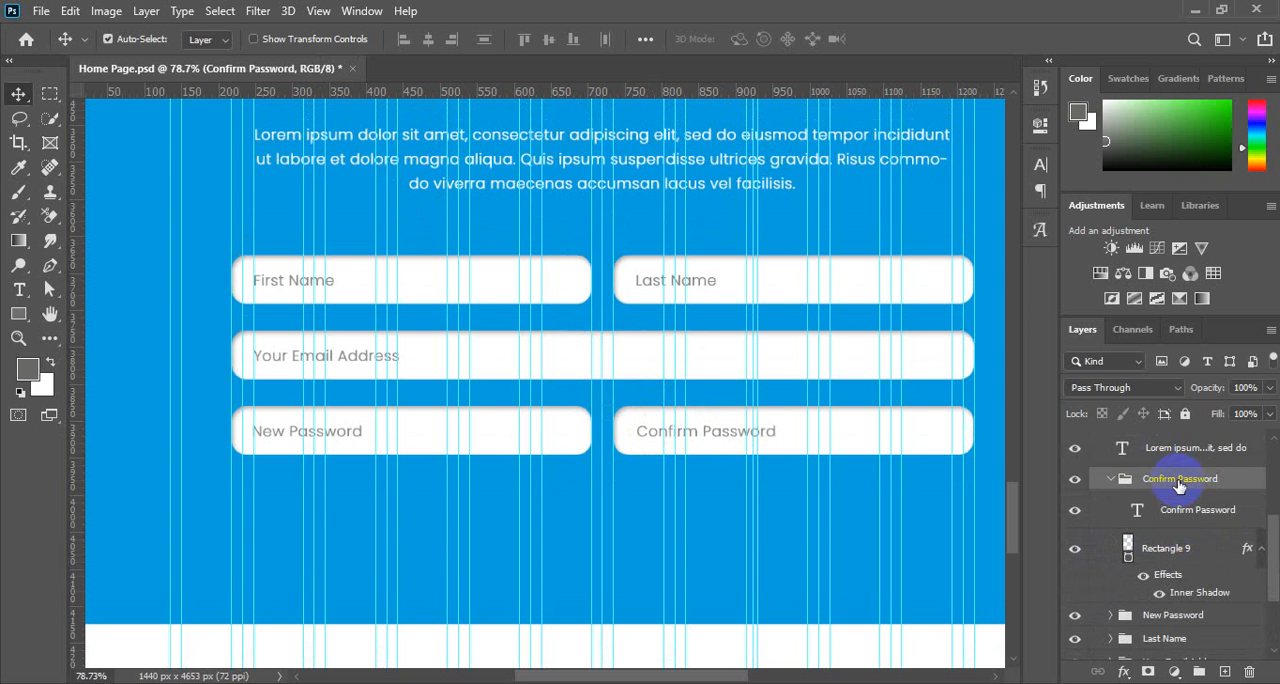
left_click(1111, 479)
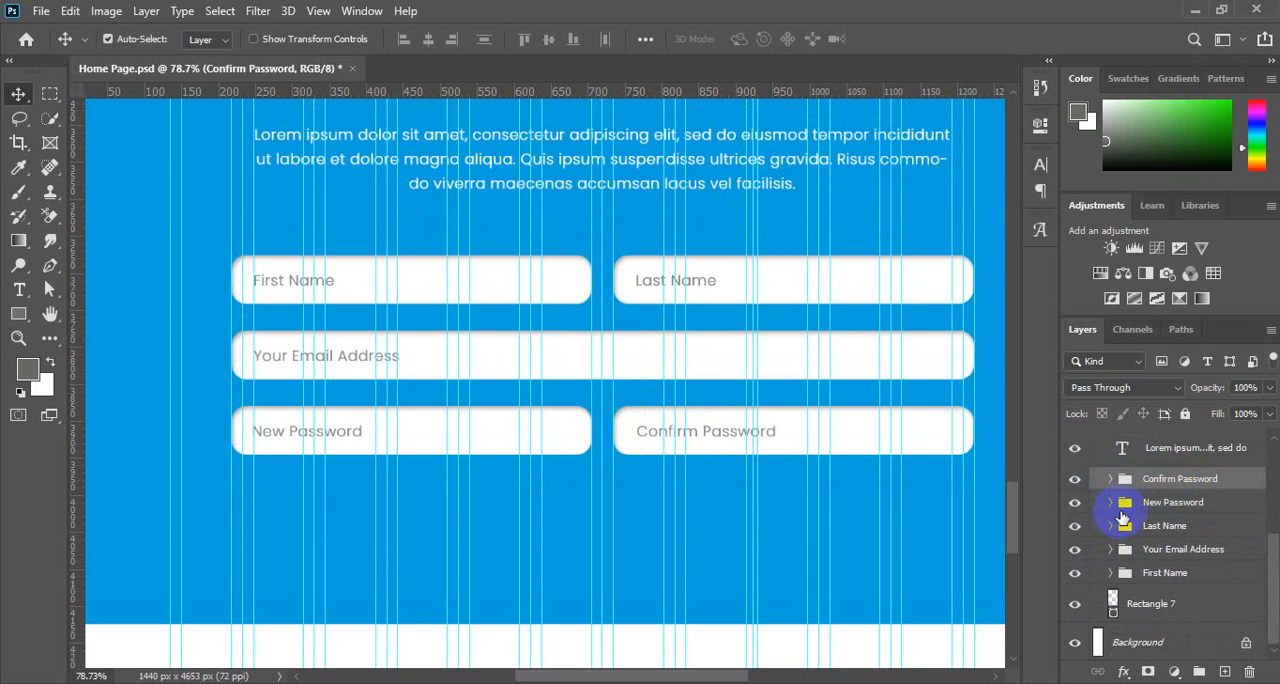
Duplicate the New Password group and move the copy straight down to form a new row below the original field.
left_click(1160, 503)
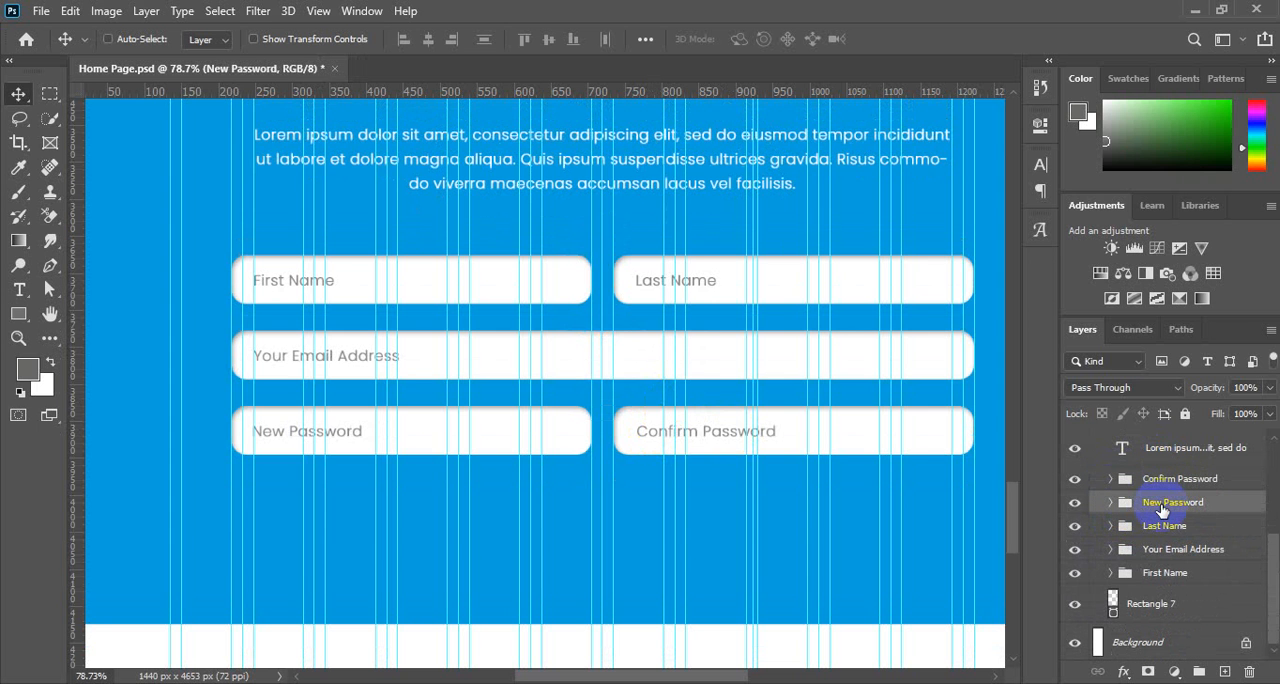
key("ctrl+j")
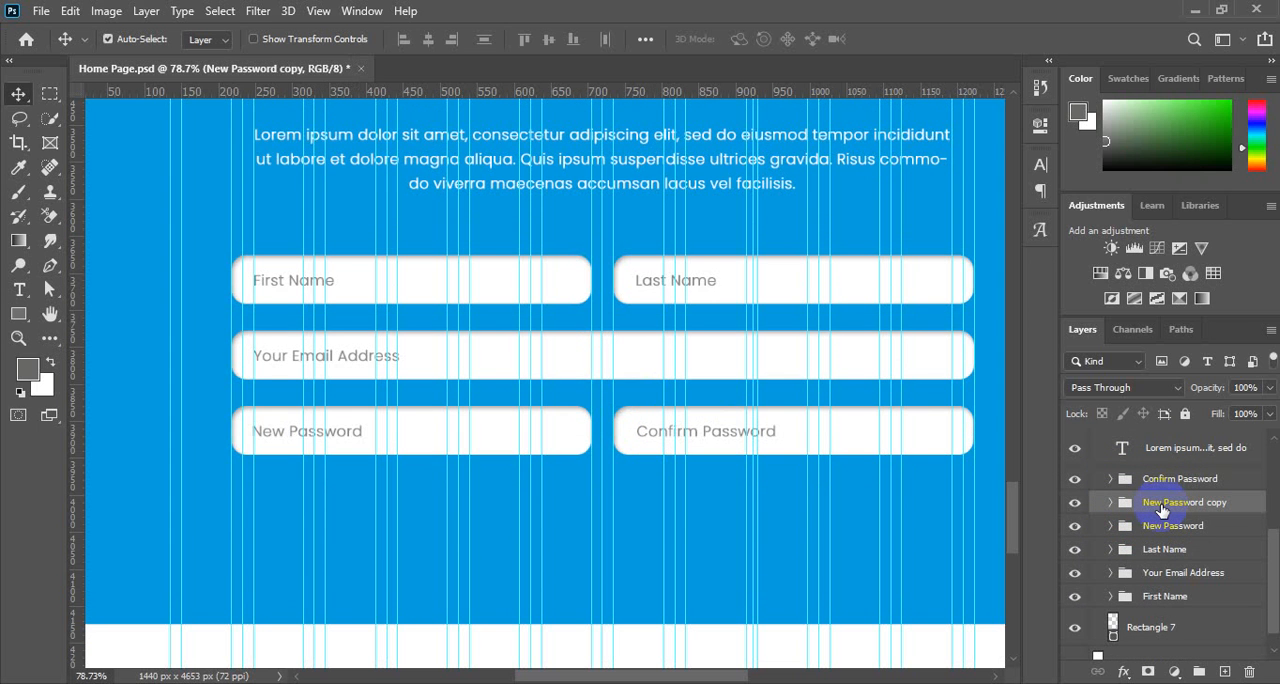
key("shift+Down")
key("shift+Down")
key("shift+Down")
key("shift+Down")
key("shift+Down")
key("shift+Down")
key("shift+Down")
key("shift+Down")
key("shift+Down")
key("shift+Down")
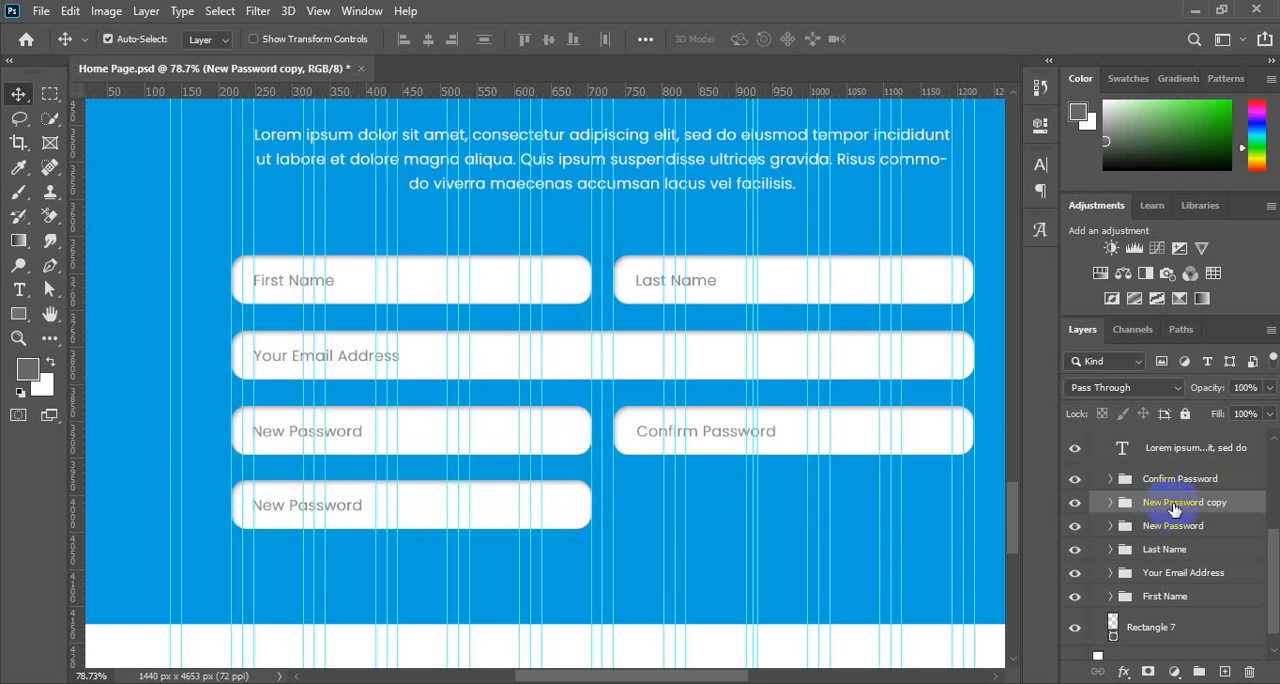
Narrow the rectangle inside the New Password copy group to about 43% of its width, keeping its left edge in place.
left_click(1110, 503)
left_click(1120, 572)
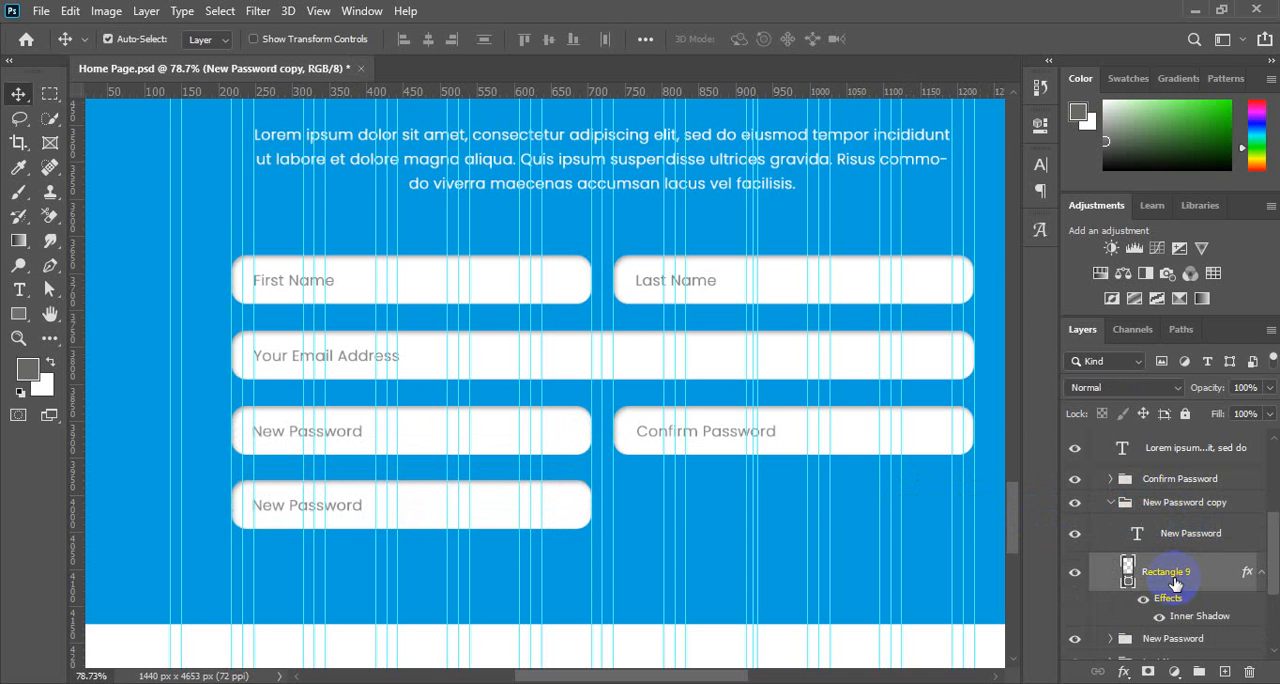
key("ctrl+t")
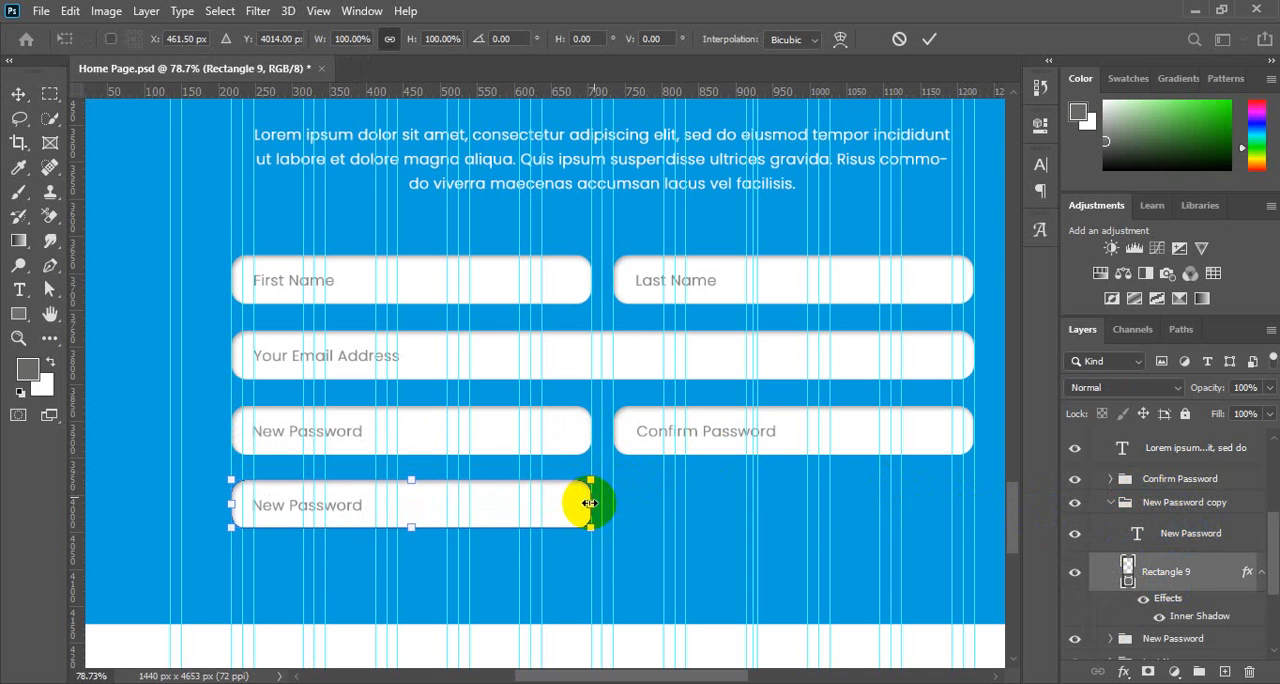
left_click_drag(589, 504, 383, 502)
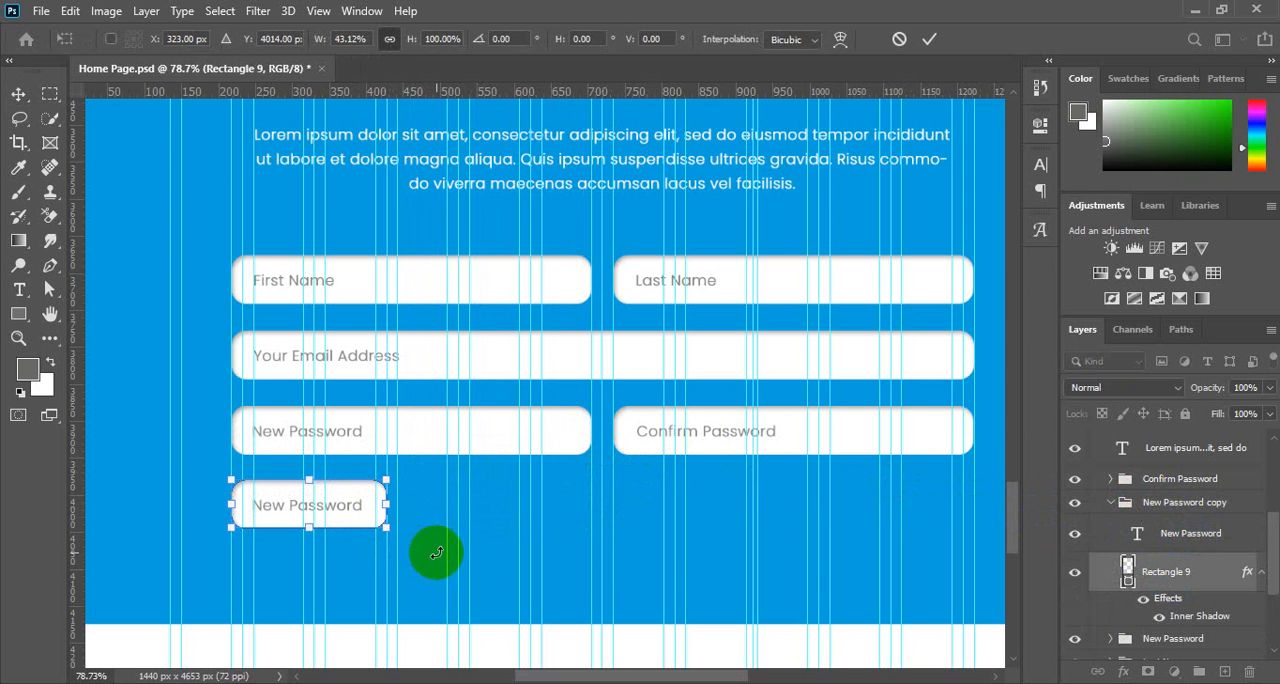
left_click(17, 91)
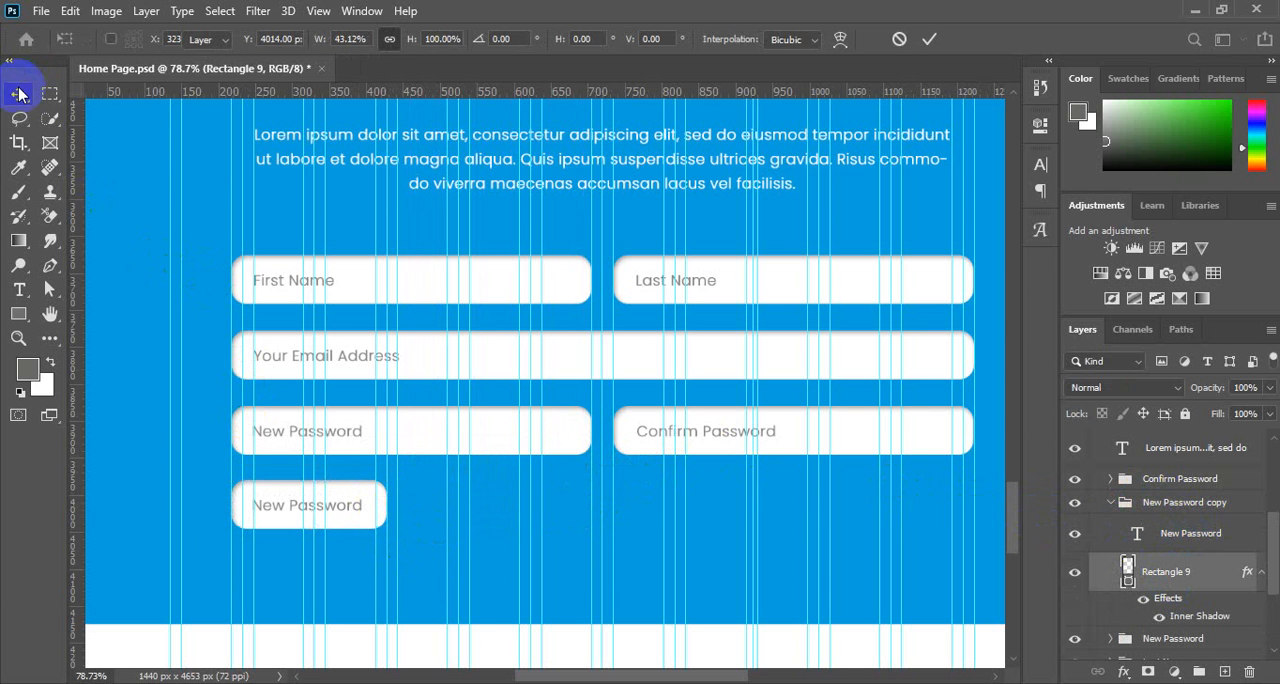
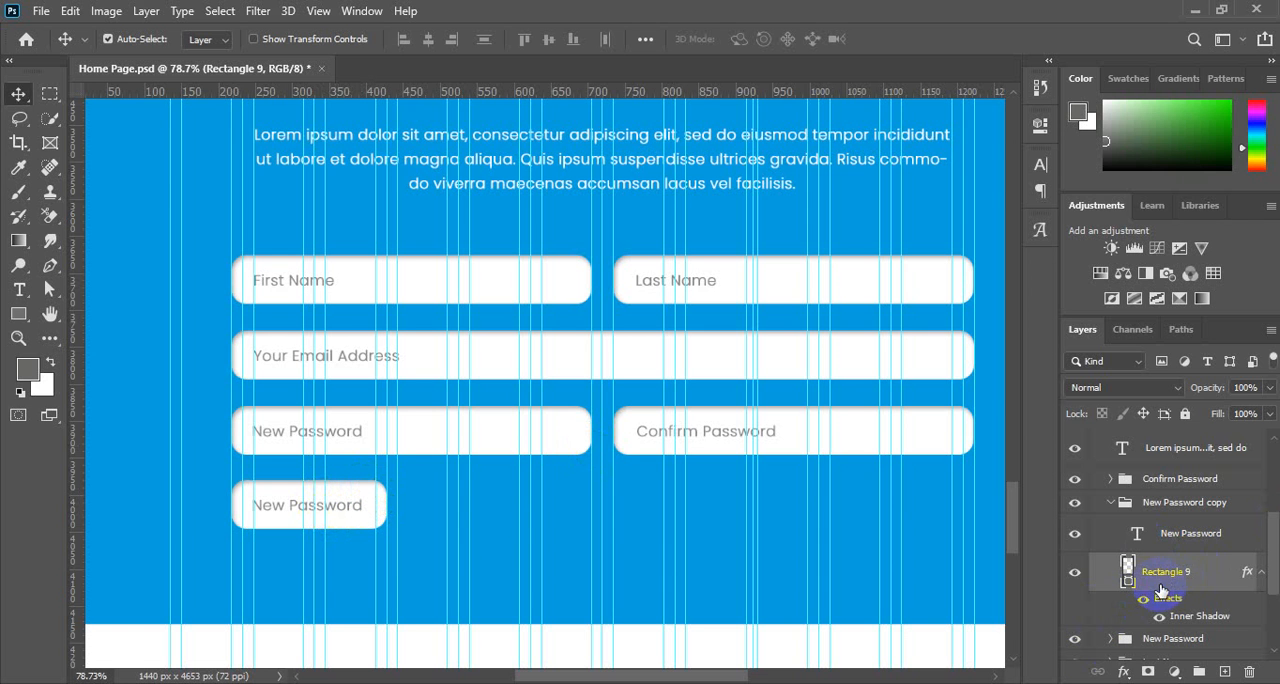
Fill Rectangle 9 in the New Password copy group with the dark green (#0b7200) sampled from the Learn More button.
scroll(660, 391, "up", 7)
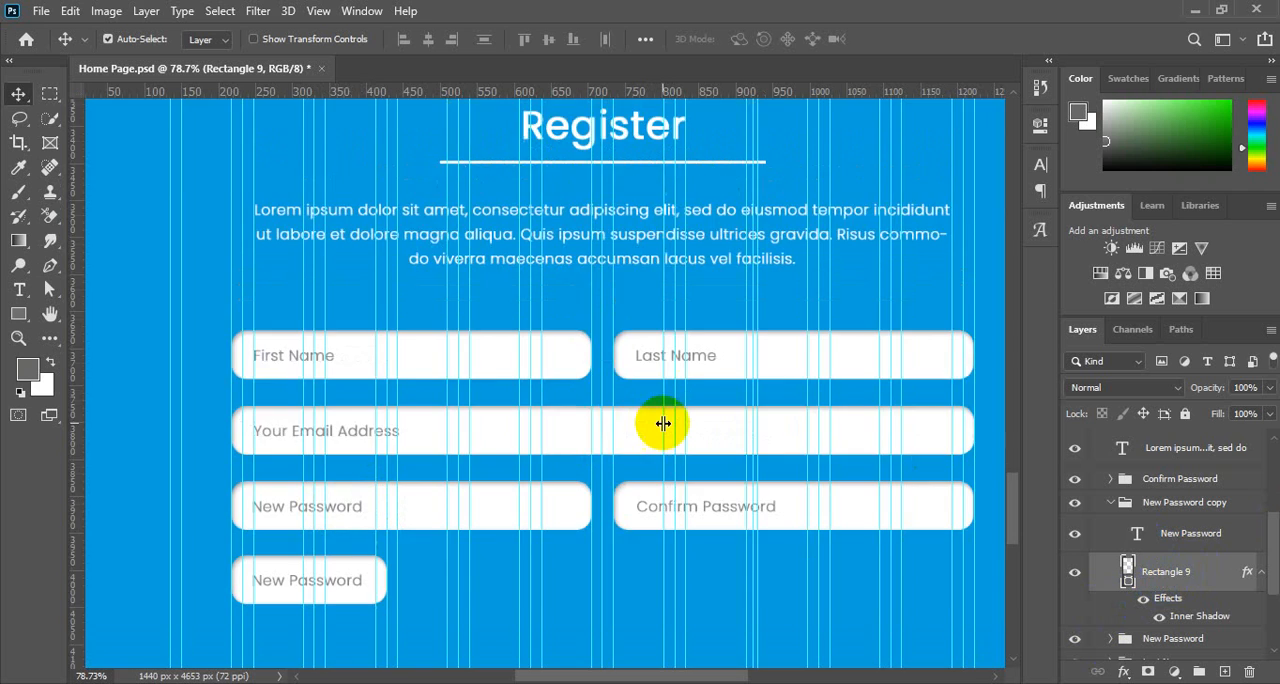
scroll(663, 423, "up", 12)
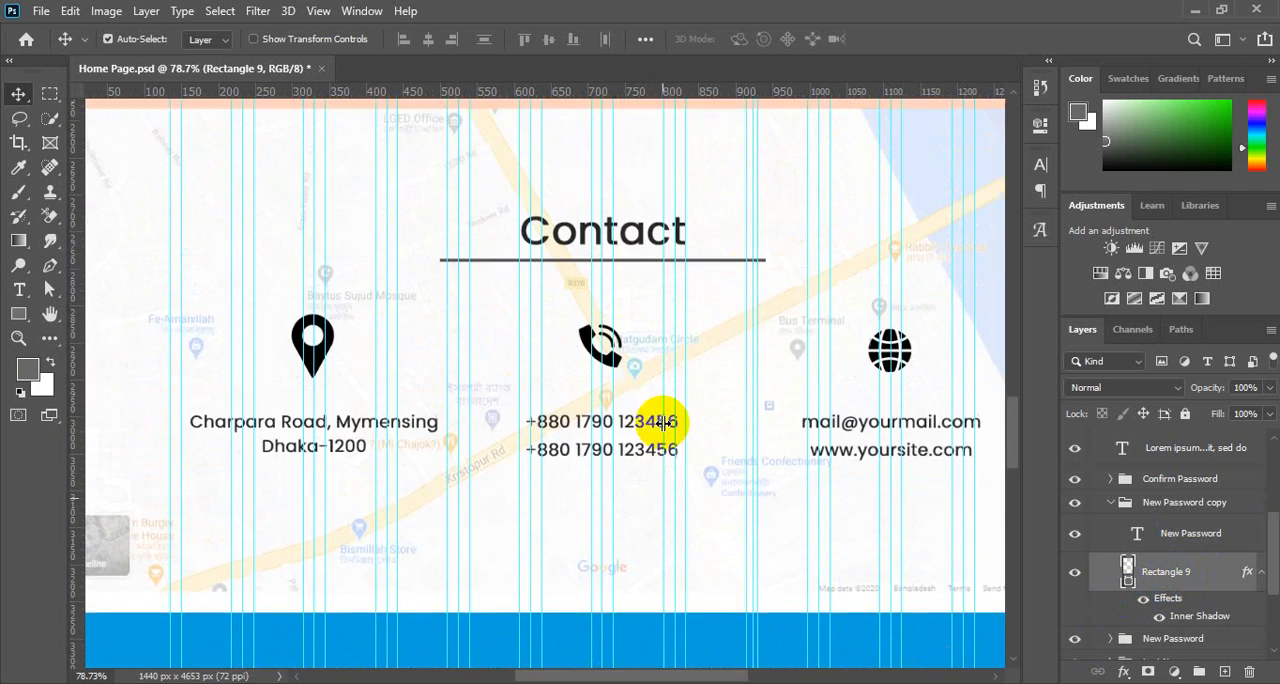
scroll(663, 423, "up", 10)
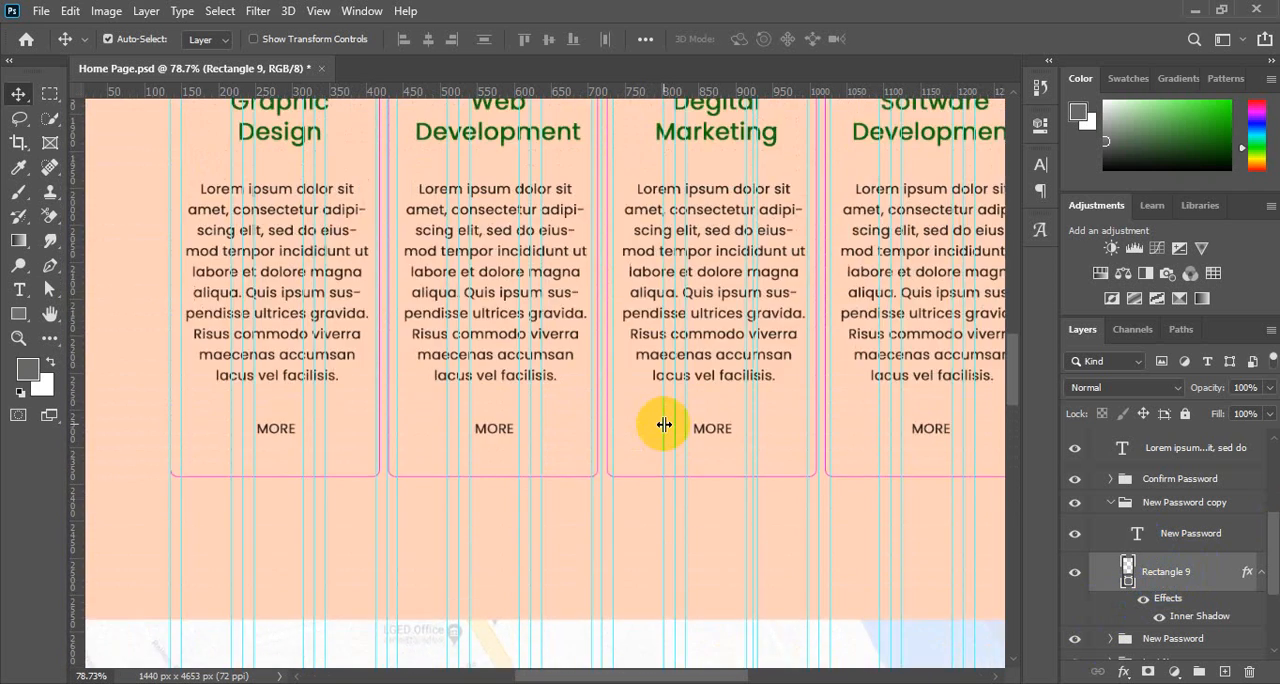
scroll(664, 425, "up", 6)
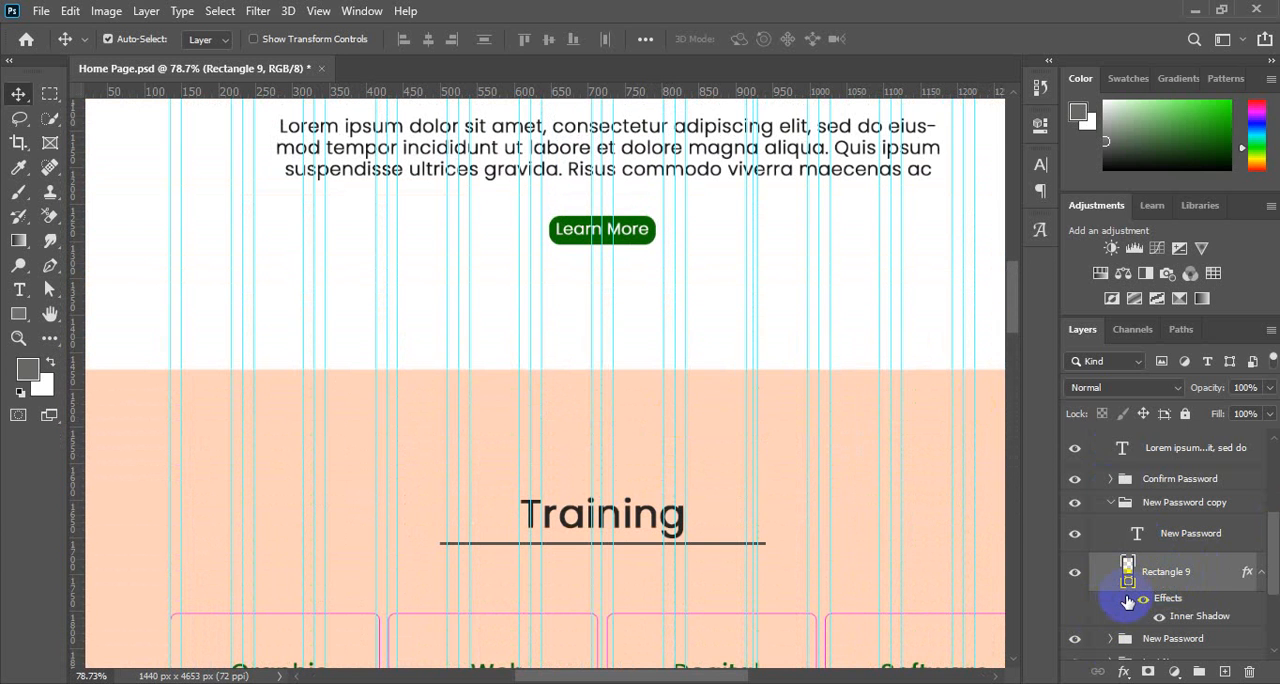
double_click(1128, 578)
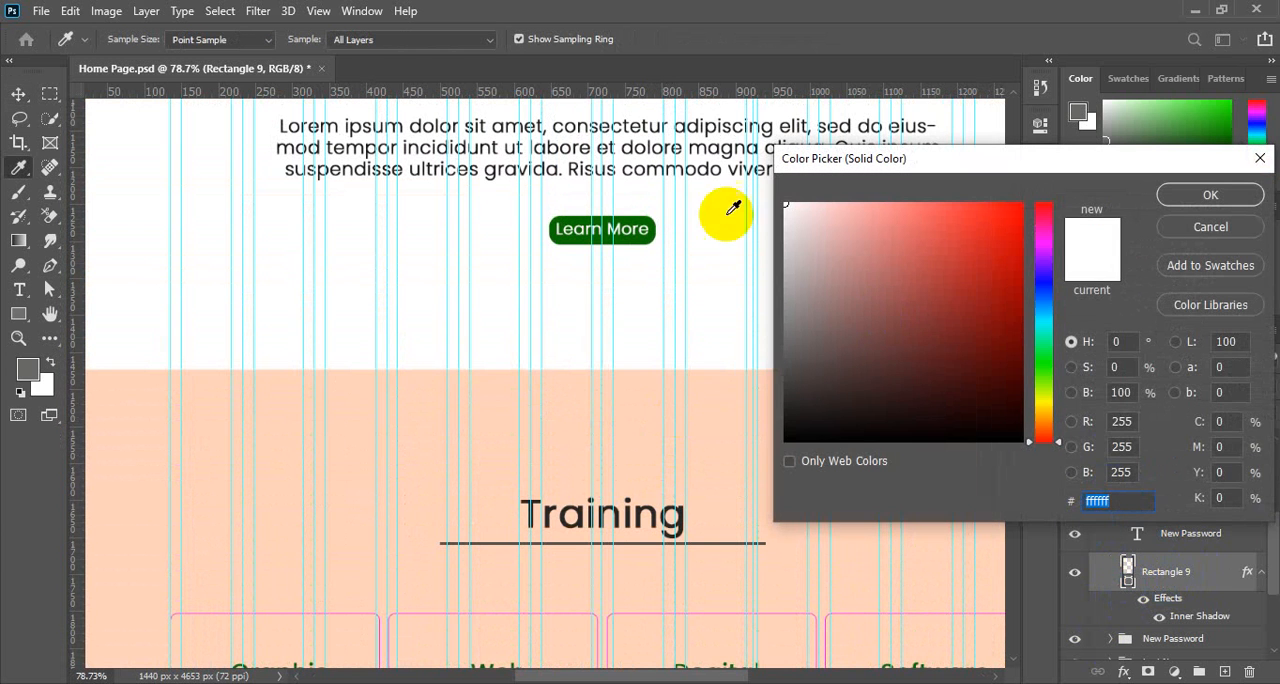
left_click(626, 228)
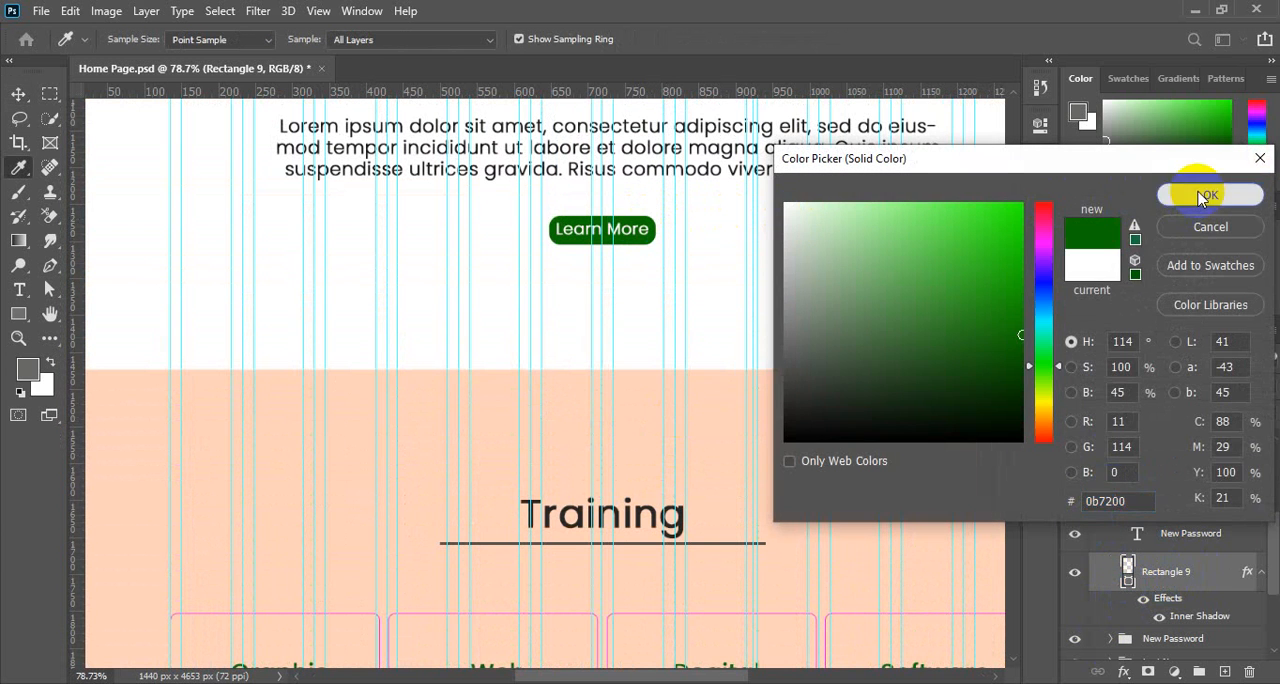
left_click(1200, 195)
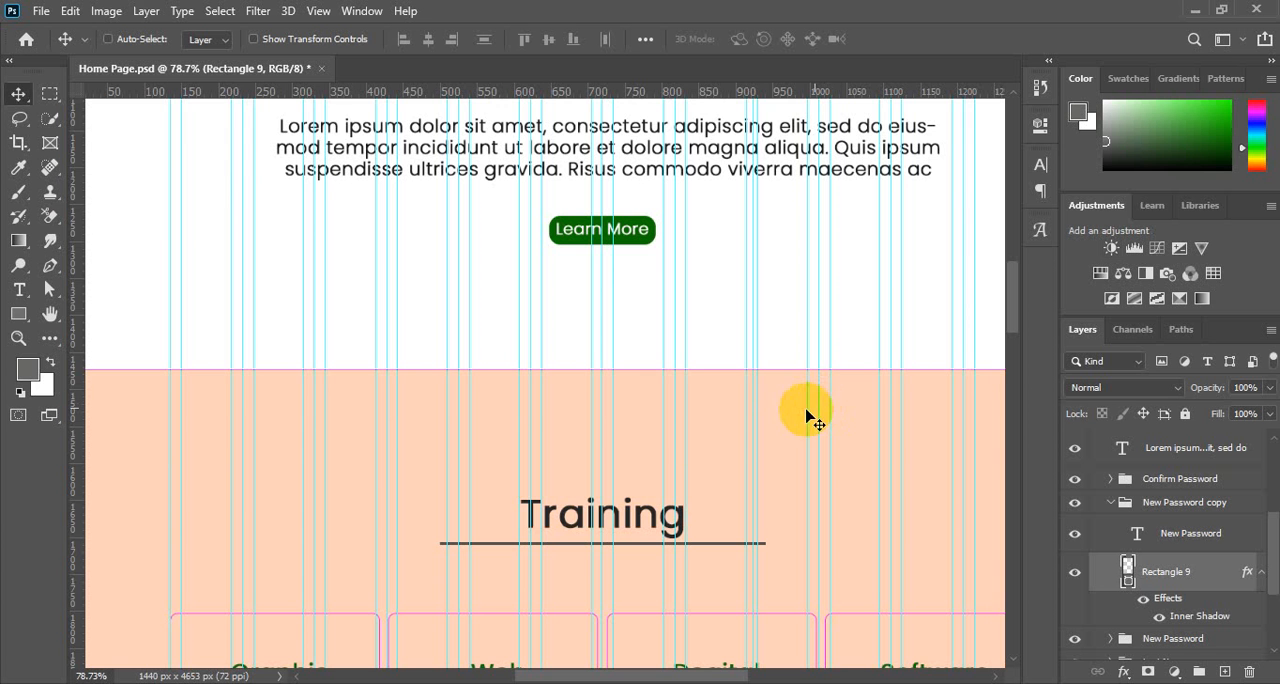
Replace the New Password text on the green rectangle with "Register".
scroll(607, 420, "down", 5)
scroll(607, 420, "down", 15)
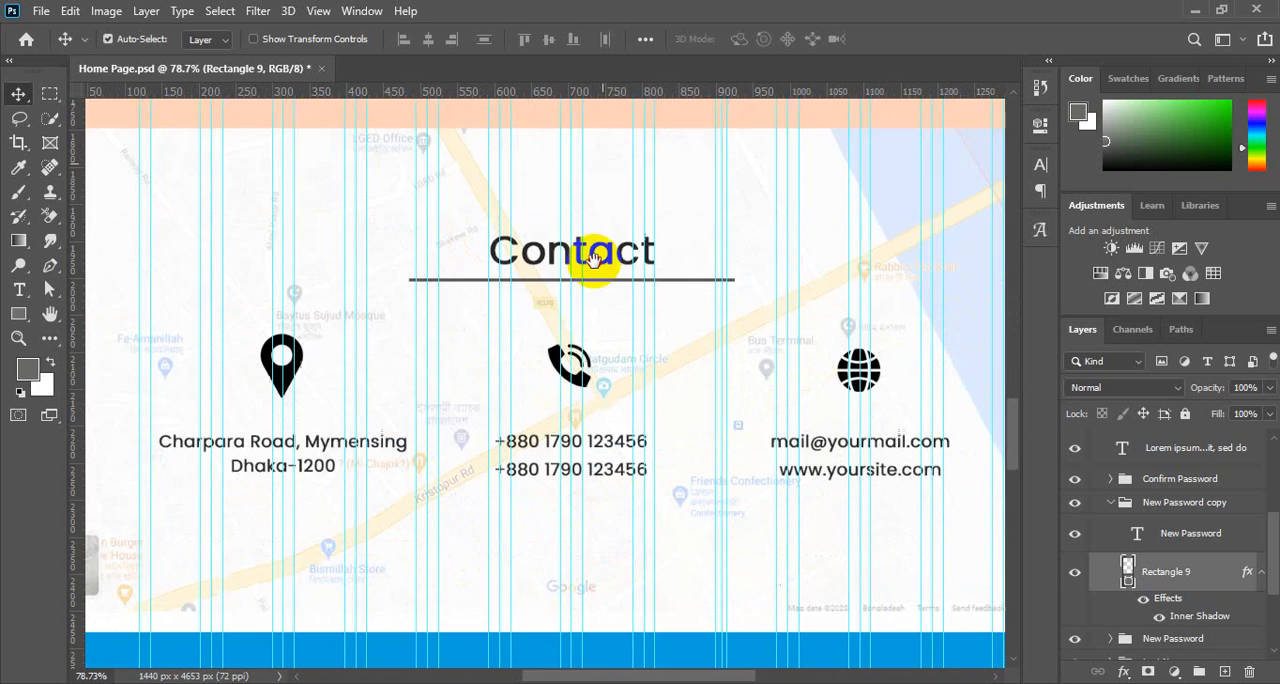
scroll(560, 540, "up", 1)
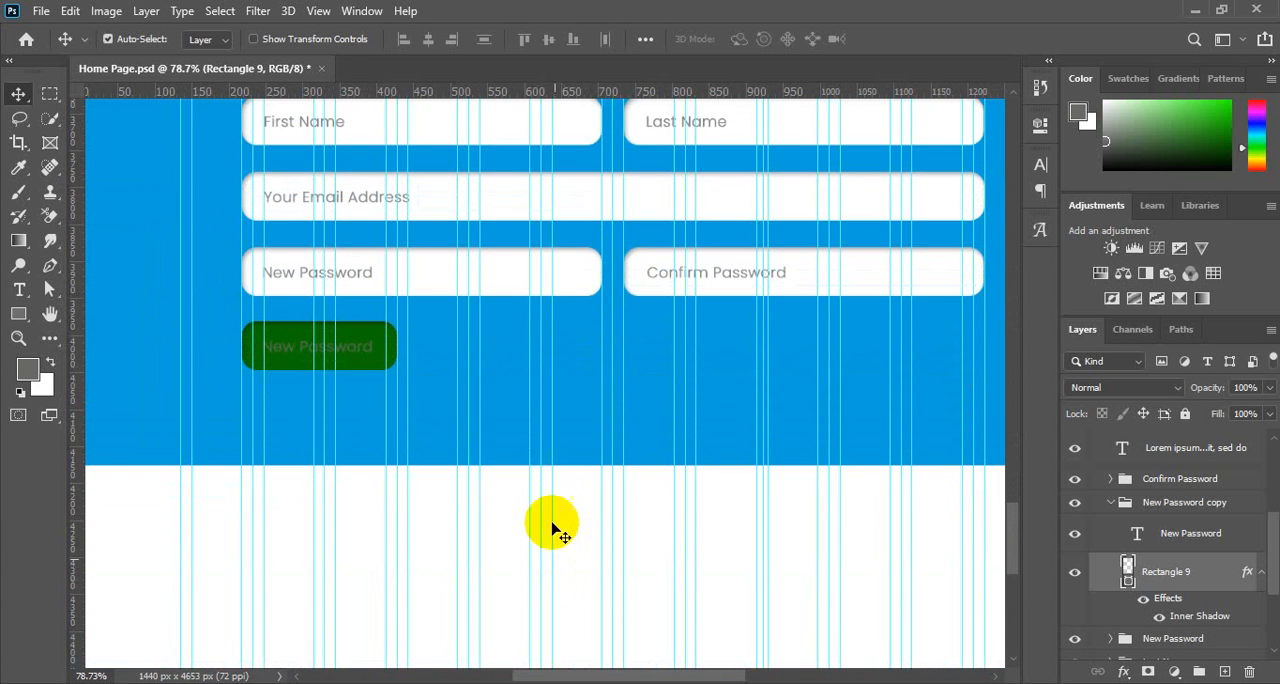
left_click(363, 350)
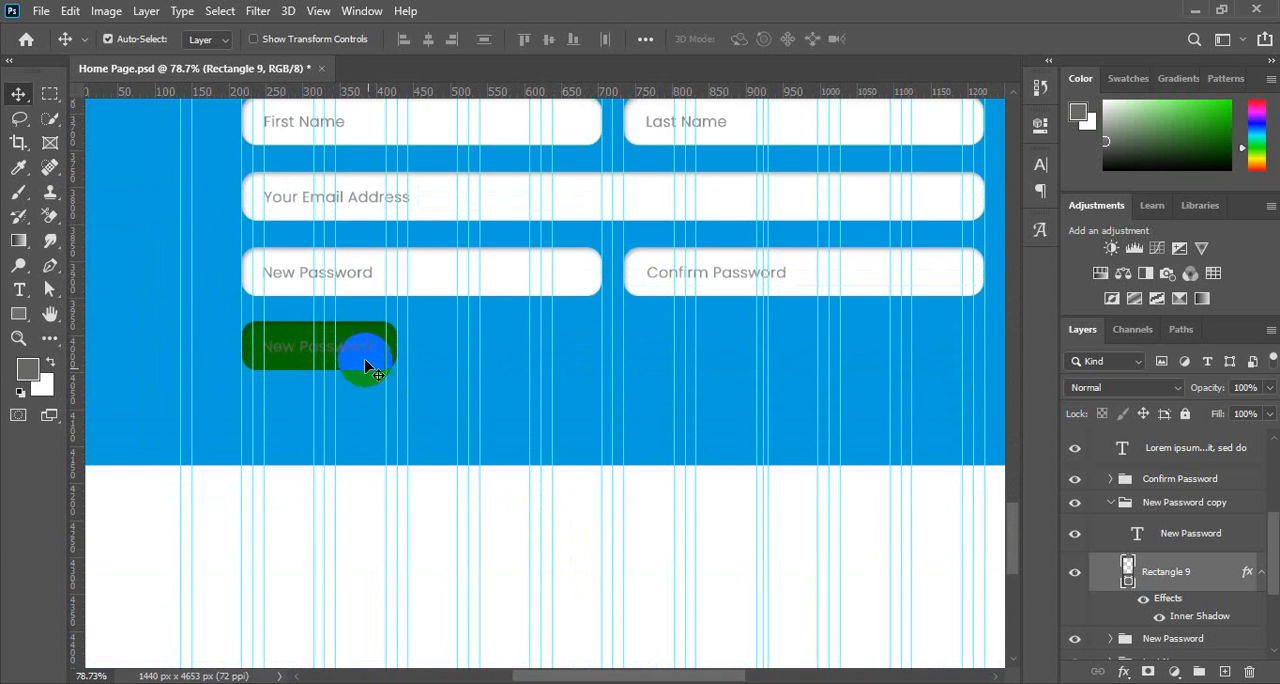
double_click(1143, 538)
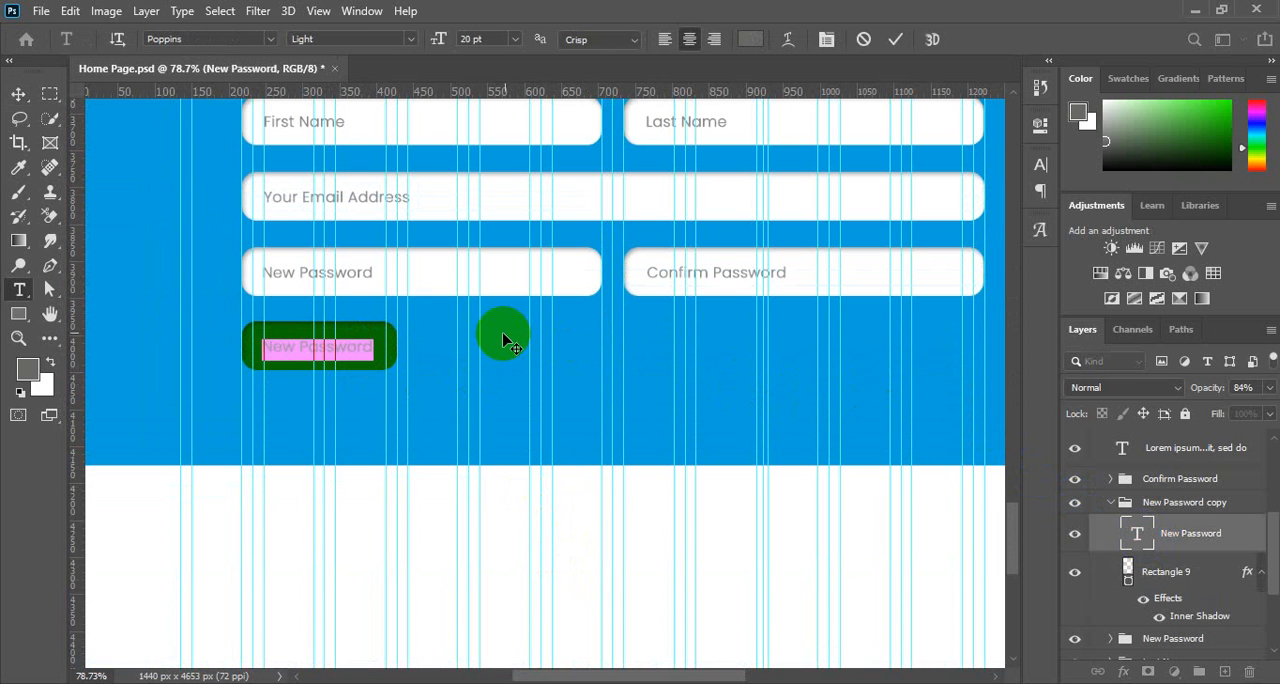
key("BackSpace")
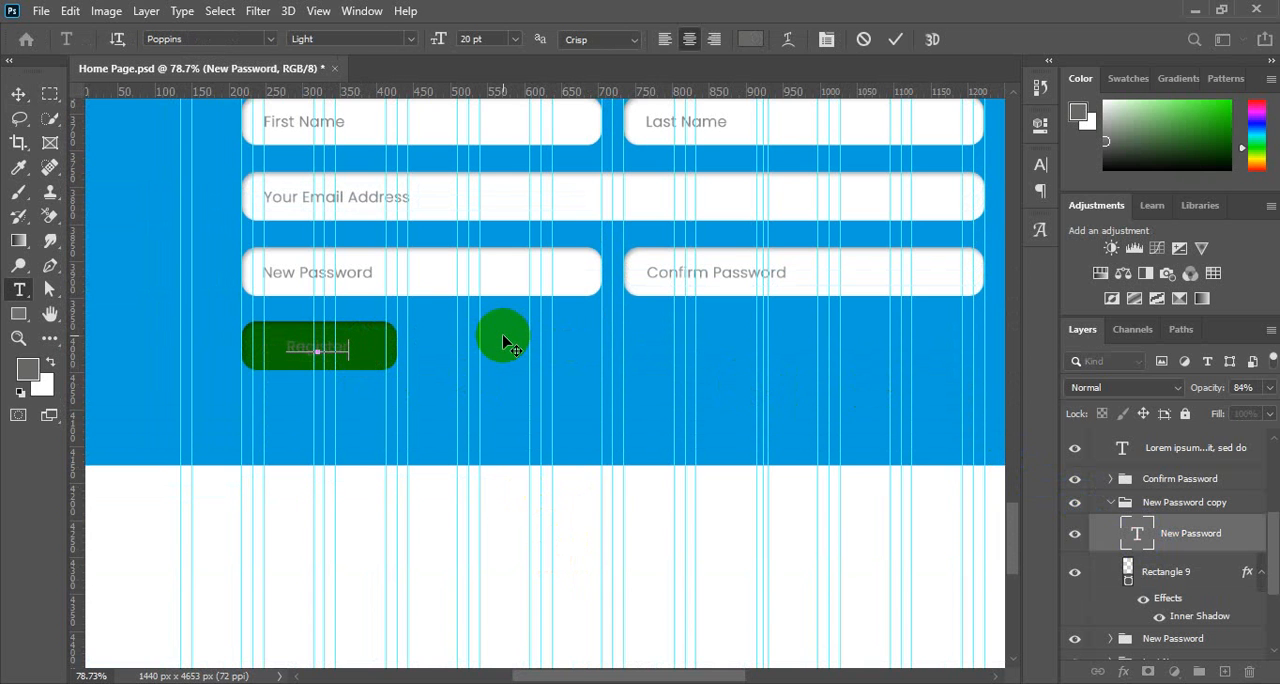
Increase the font size of the whole Register label on the green rectangle to 29 pt.
key("ctrl+a")
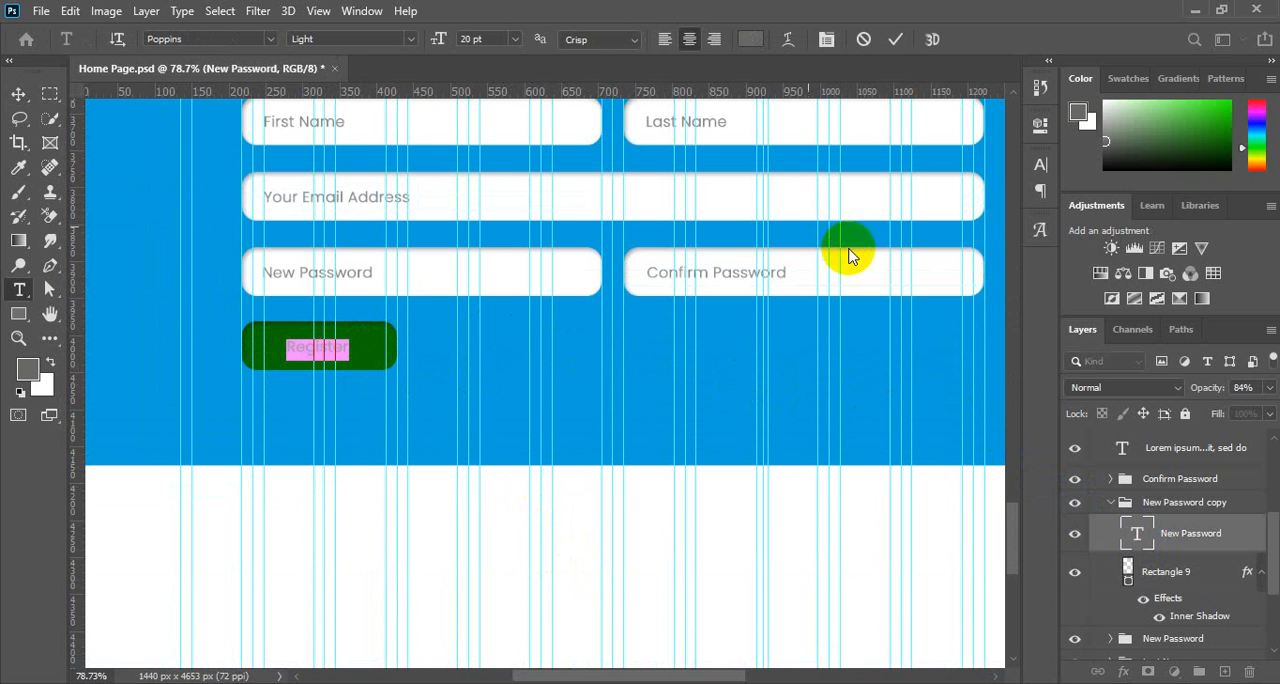
left_click(1037, 174)
left_click(884, 212)
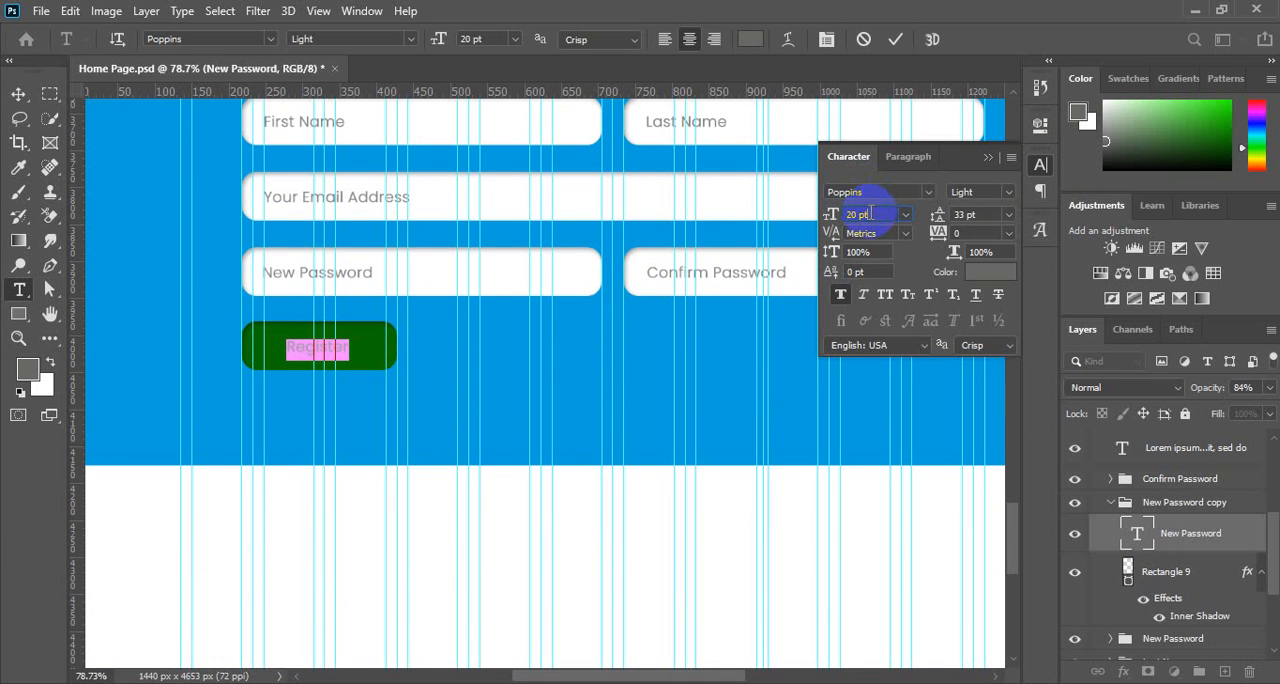
key("Up")
key("Up")
key("Up")
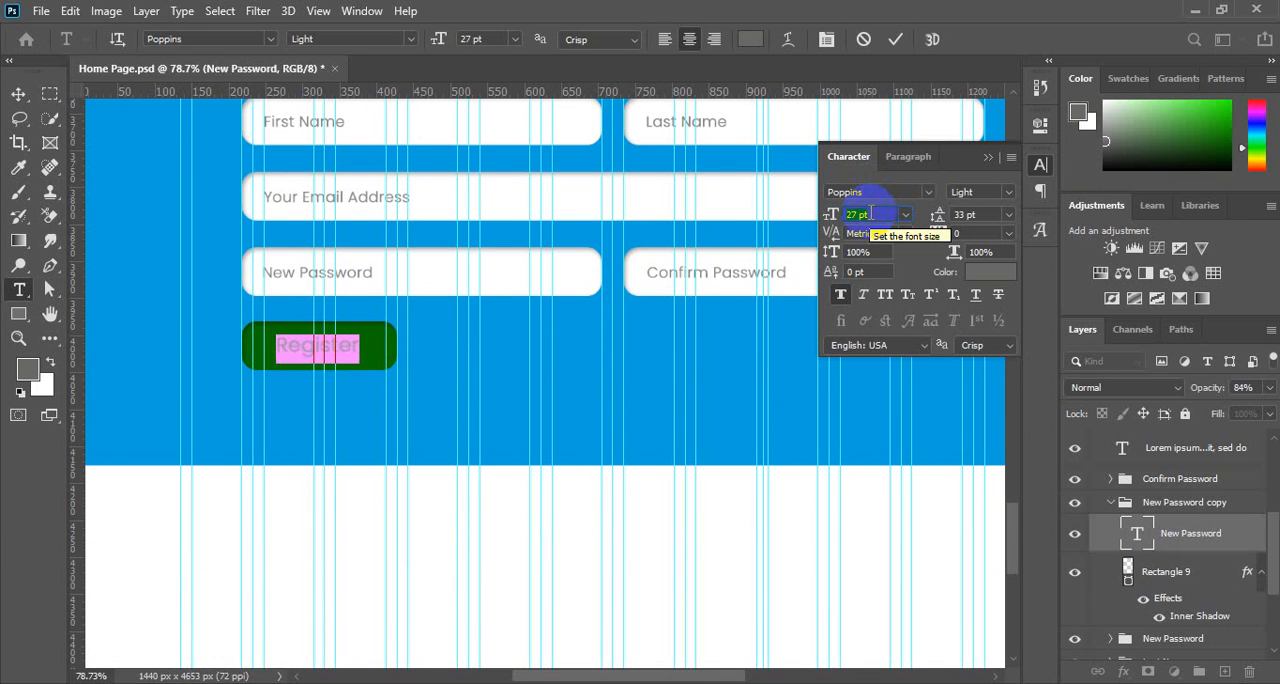
key("Up")
key("Up")
key("Up")
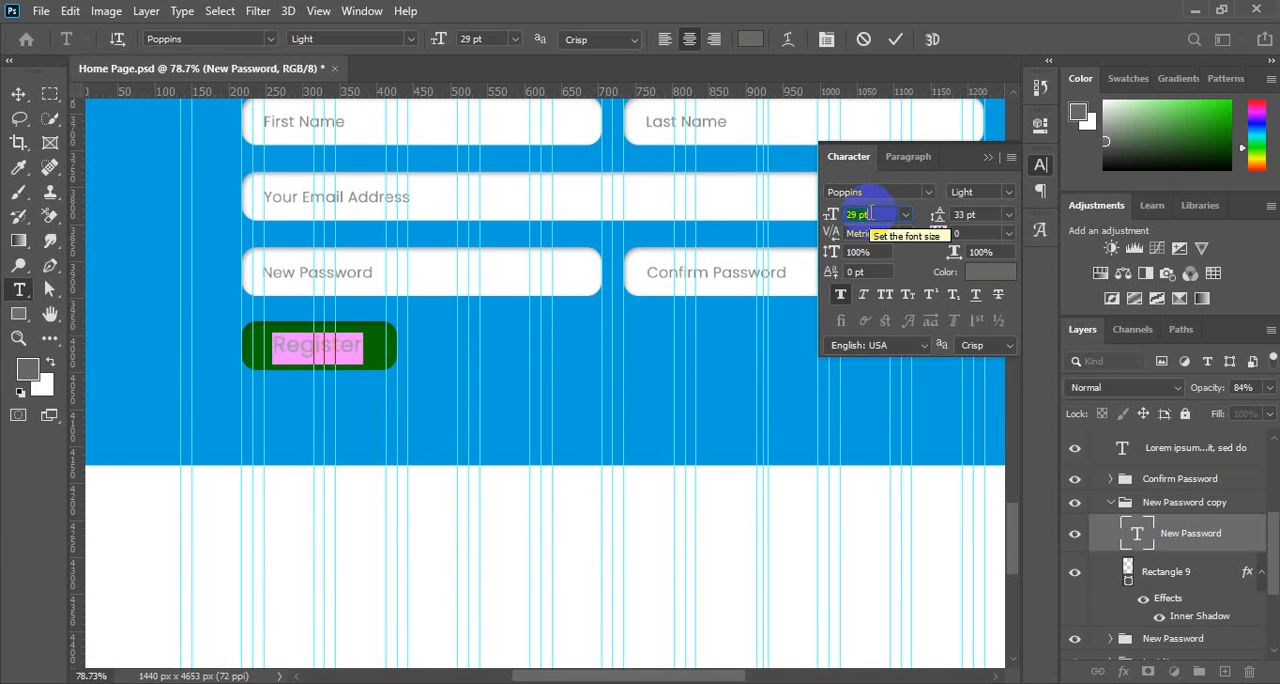
Change the Register button label's text colour to white and commit the text edit.
left_click(994, 276)
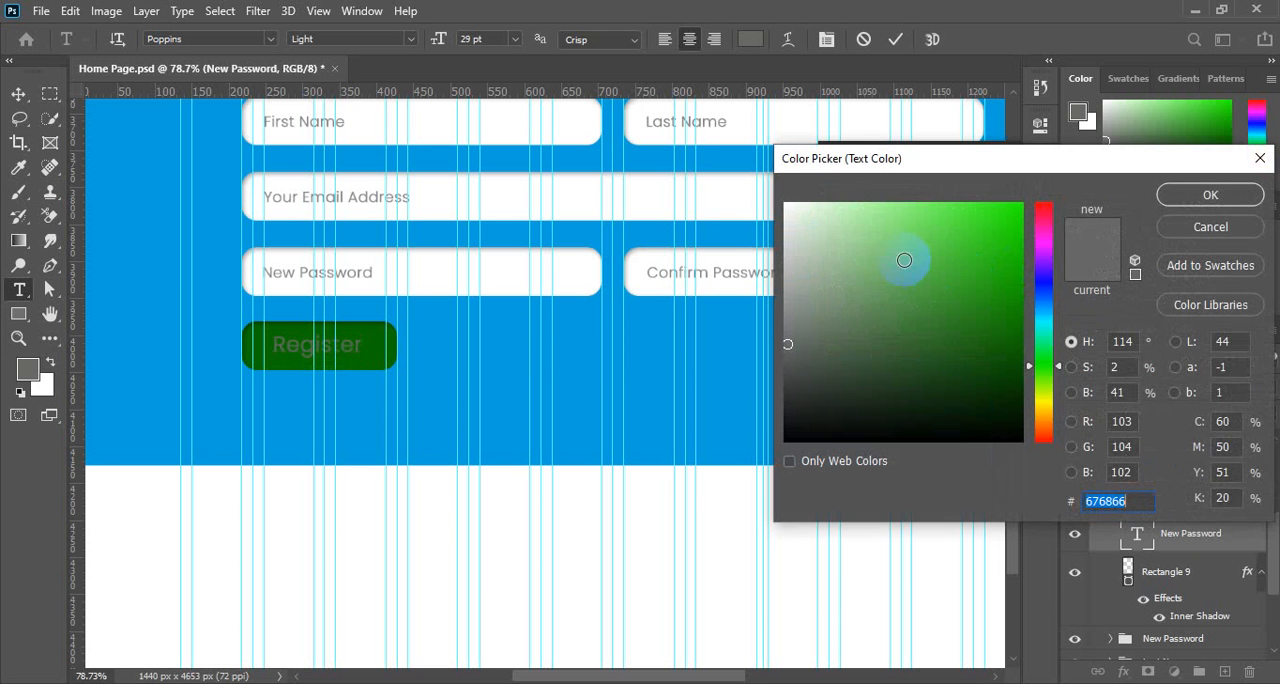
mouse_move(904, 260)
left_mouse_down()
mouse_move(808, 191)
mouse_move(770, 182)
left_mouse_up()
left_click(1192, 193)
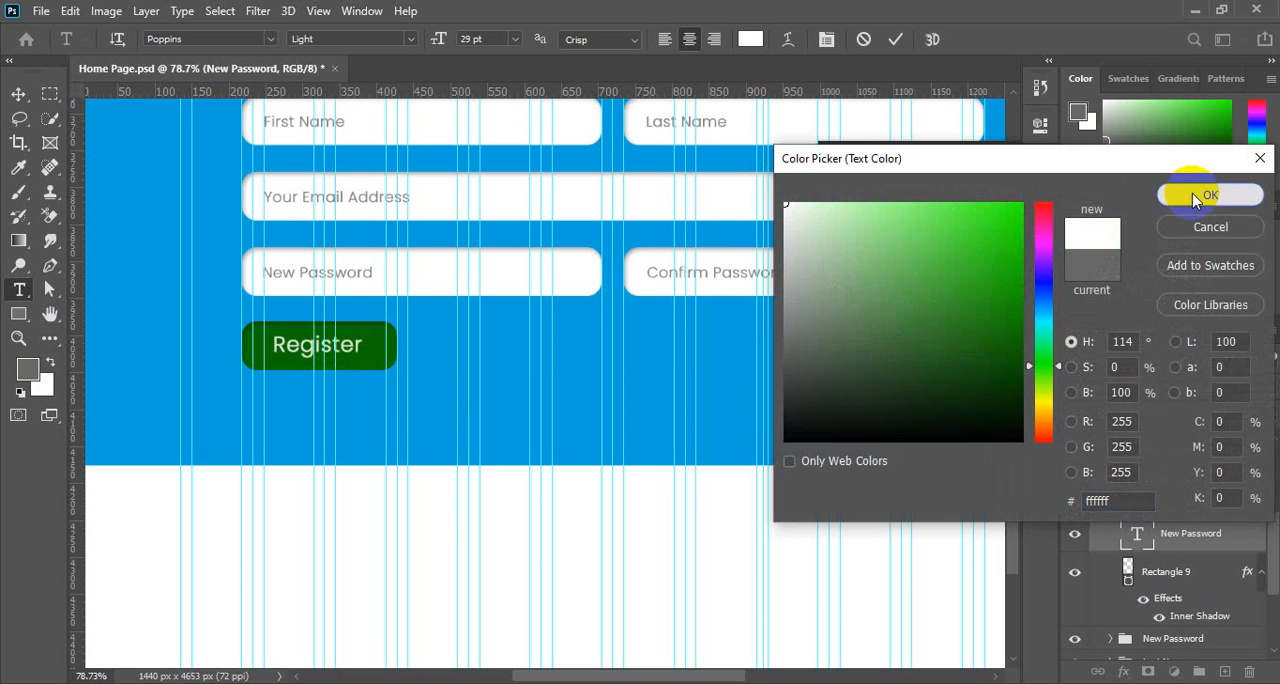
left_click(895, 46)
key("v")
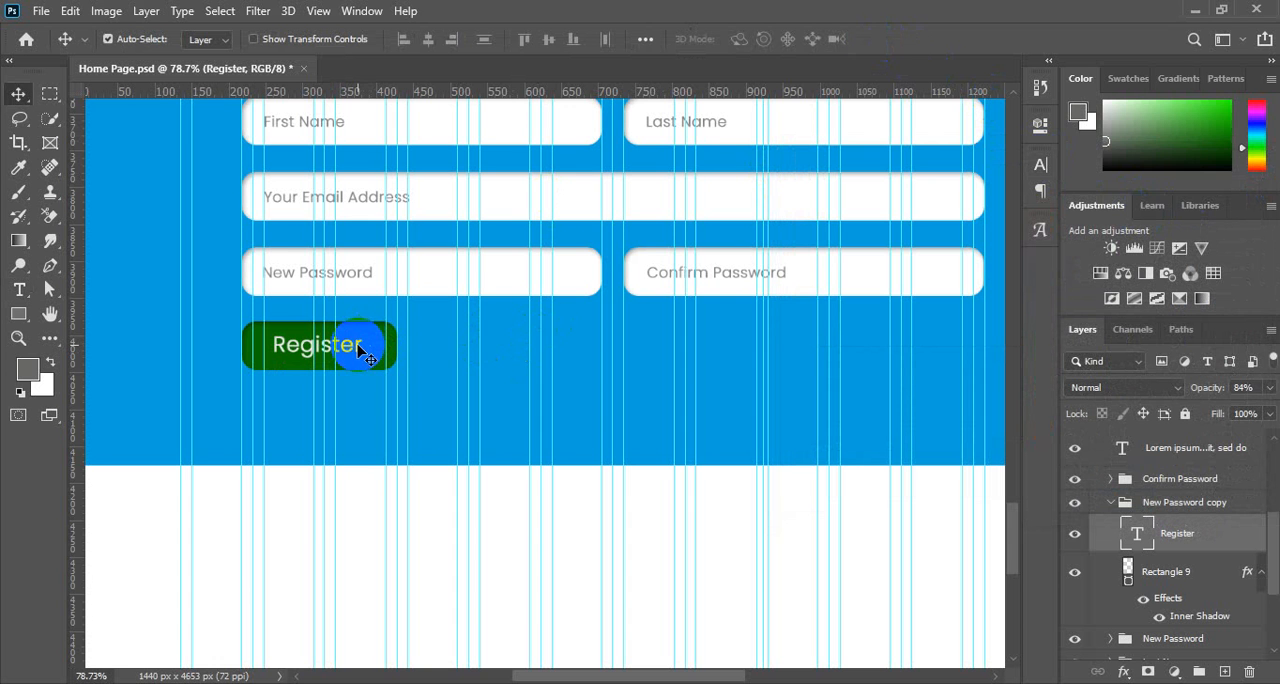
Try the Regular font style on the Register button label, and settle on Poppins Medium.
left_click(1040, 164)
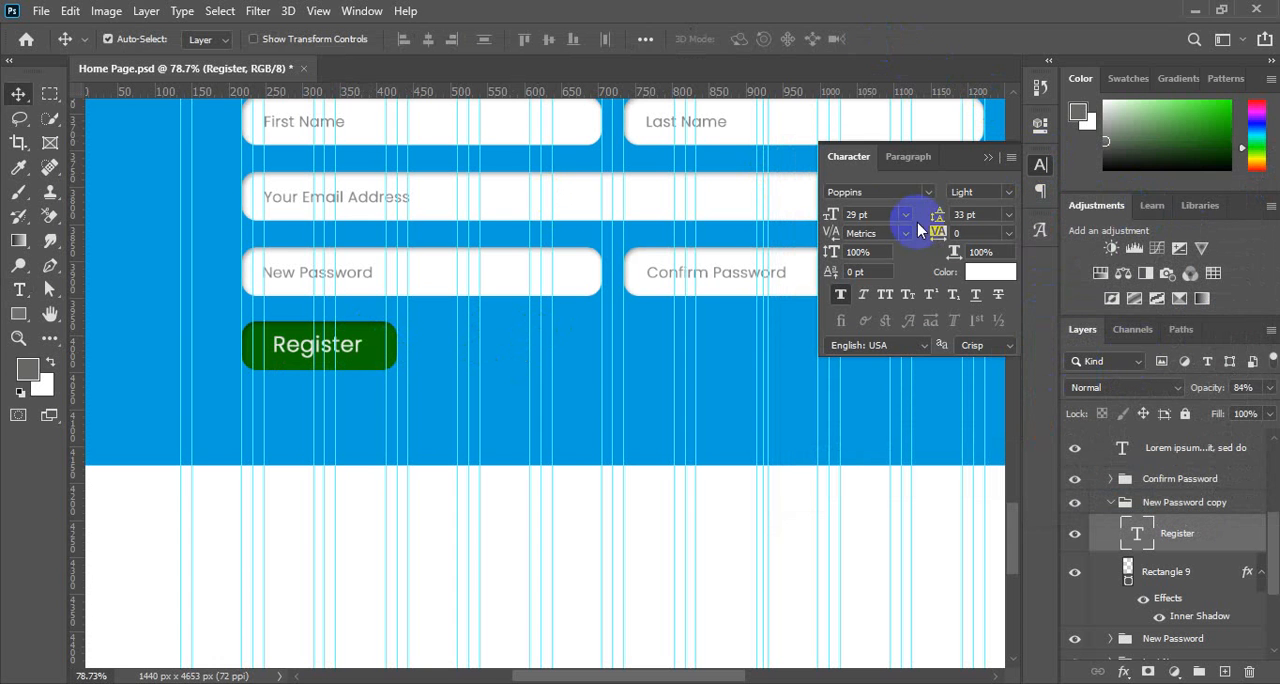
left_click(1006, 192)
left_click(983, 300)
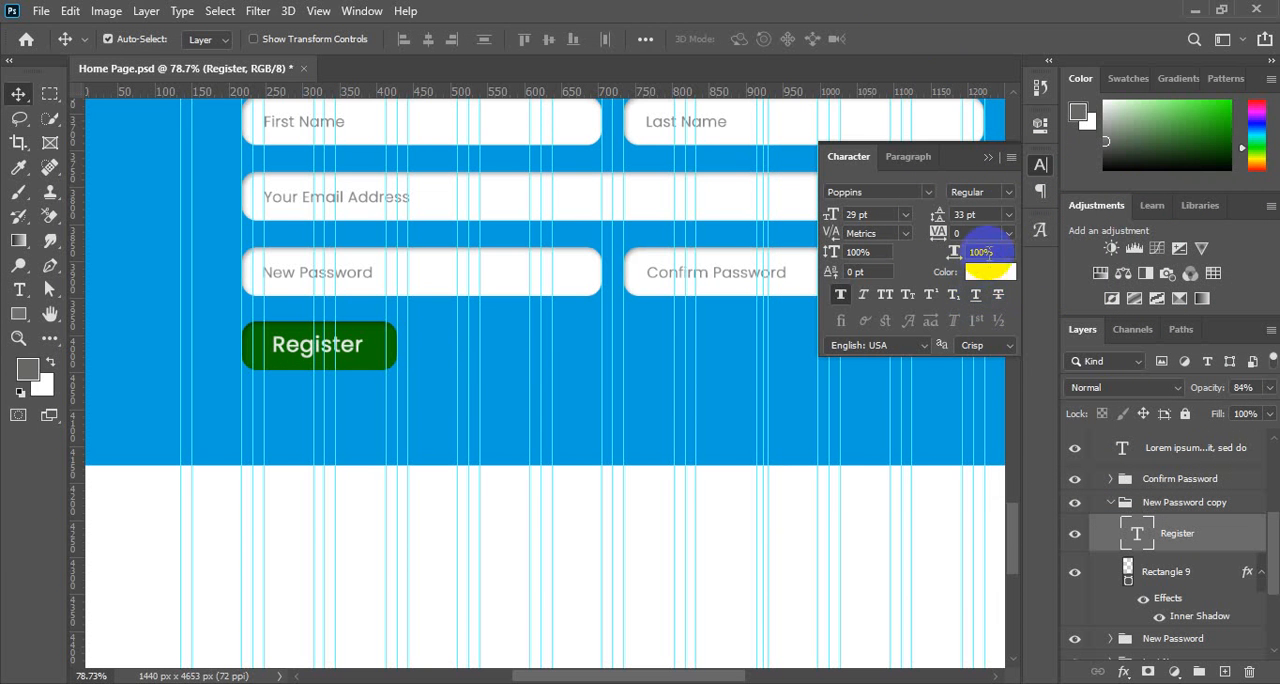
left_click(1005, 192)
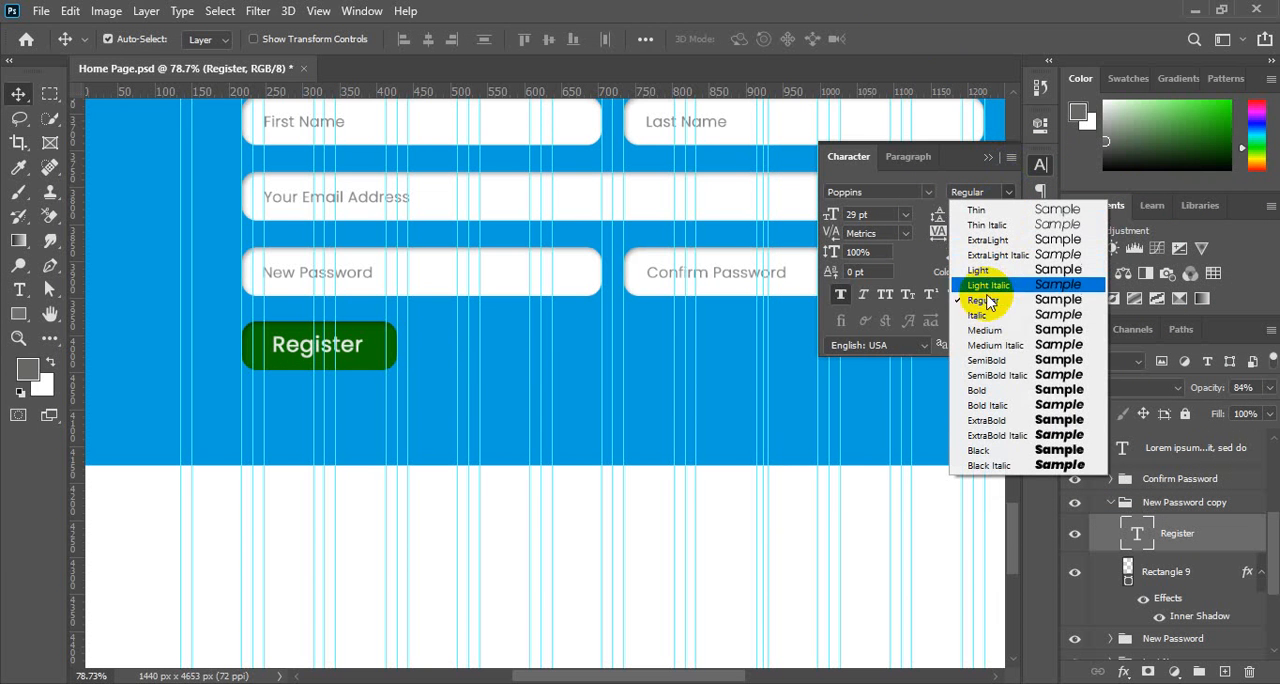
left_click(984, 331)
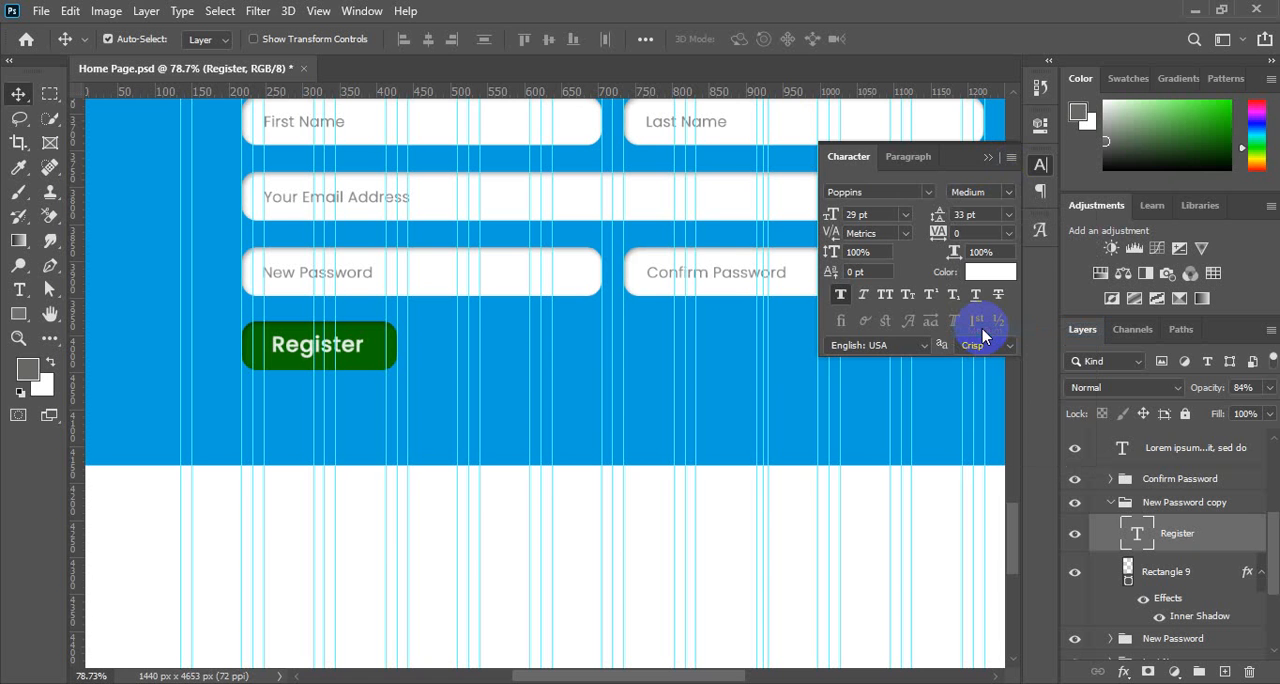
left_click(1039, 164)
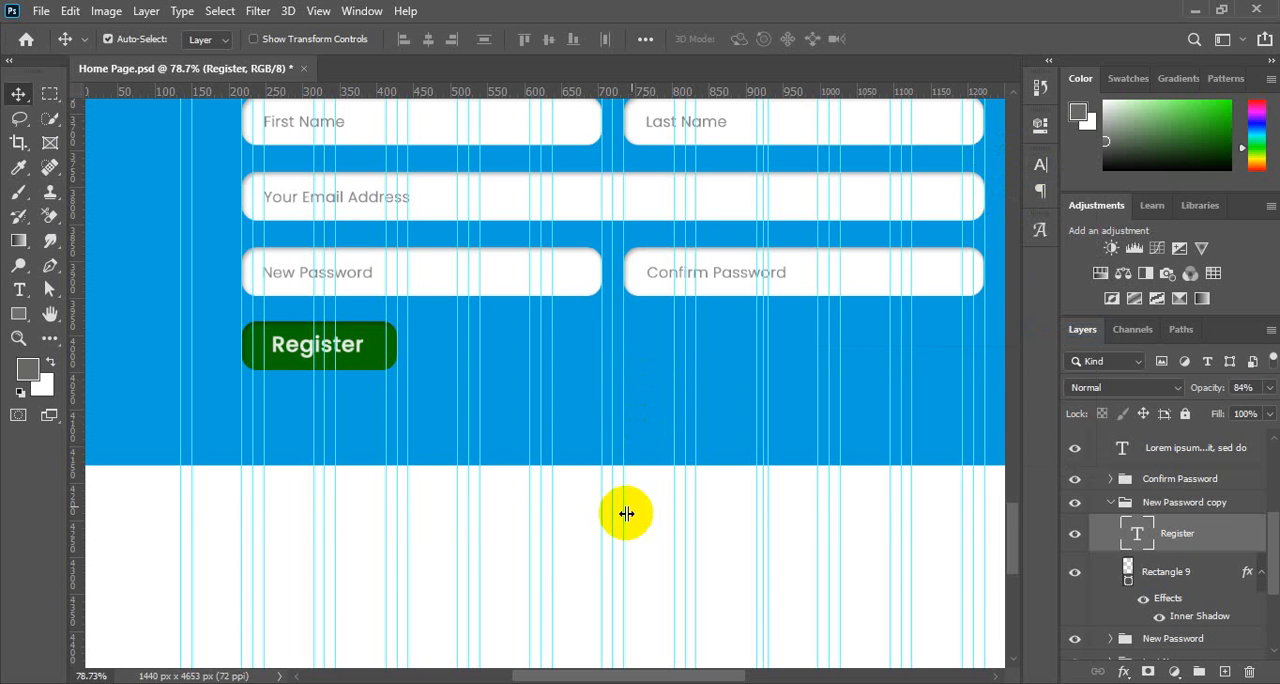
Select the Register text together with Rectangle 9 and align their centres so the label sits in the middle of the button.
scroll(626, 513, "up", 3)
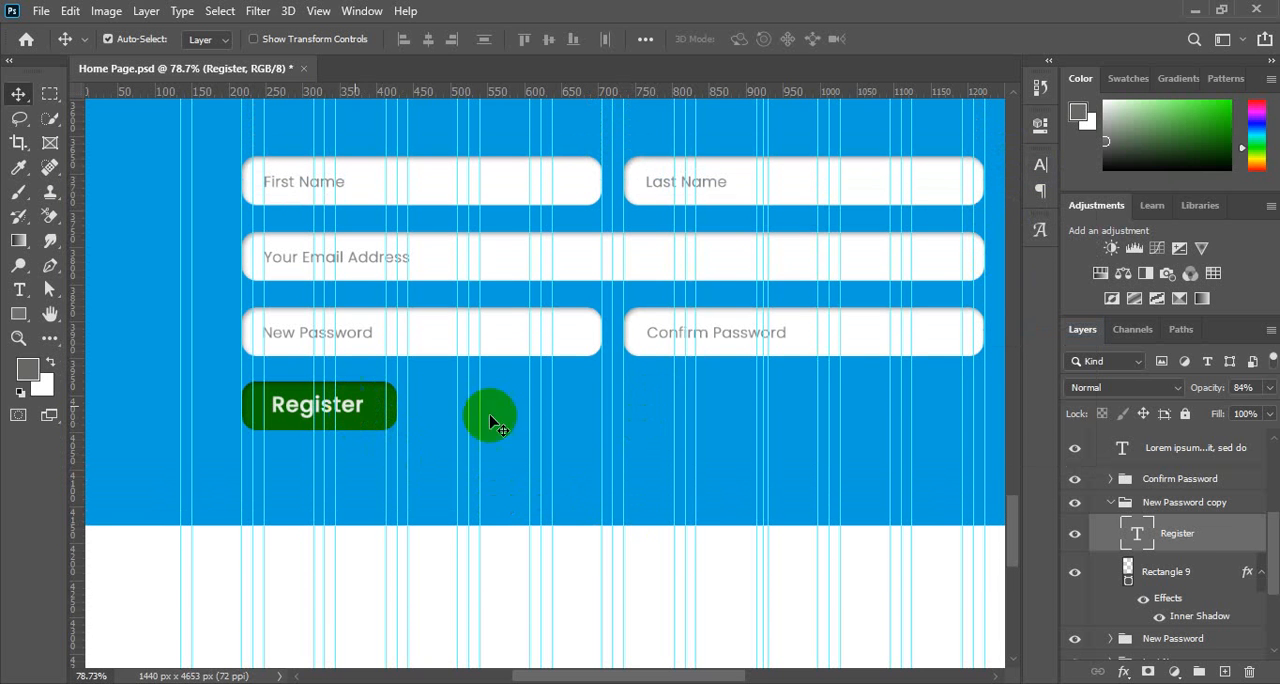
left_click(1184, 582, "shift")
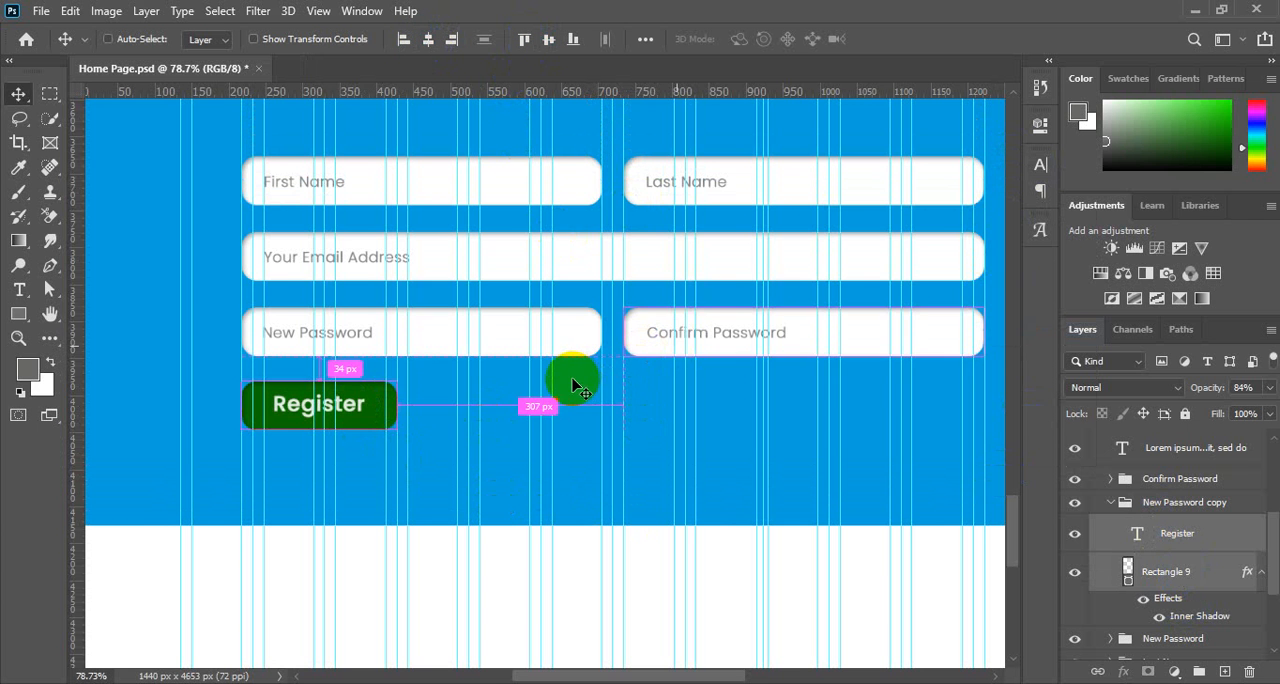
scroll(571, 378, "down", 3)
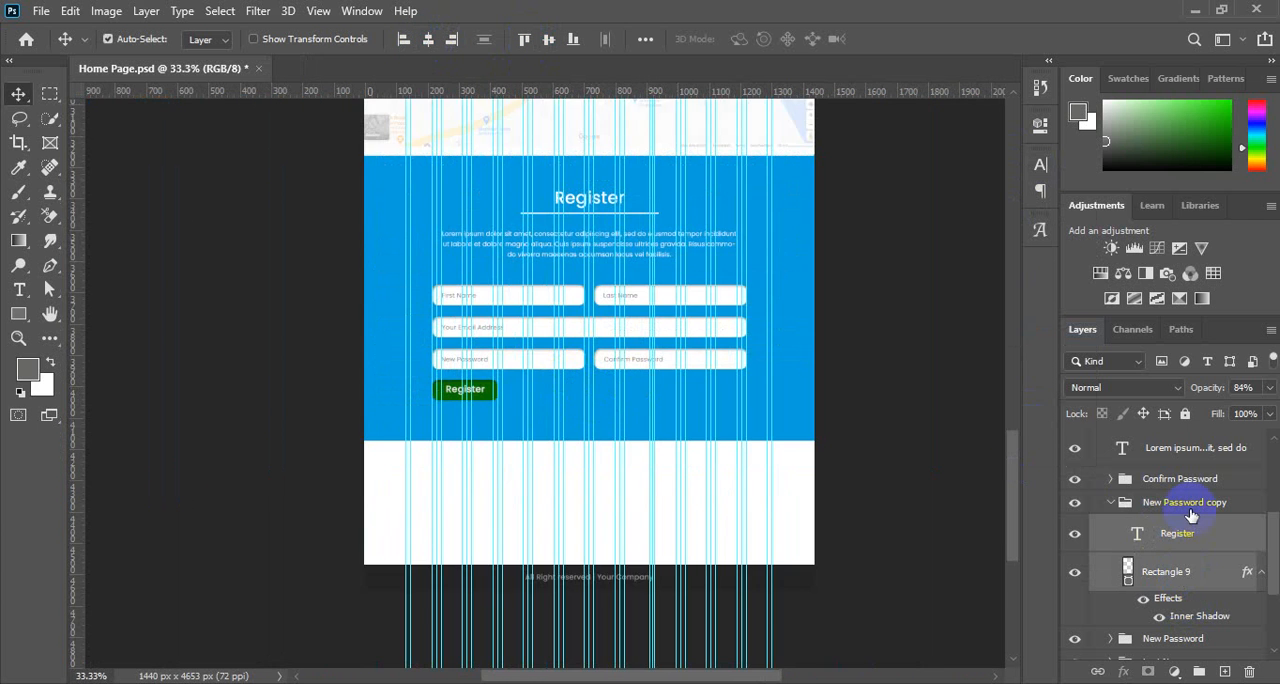
Rename the New Password copy group to Register, and move the collapsed group above Confirm Password in the layer order.
left_click(1174, 537)
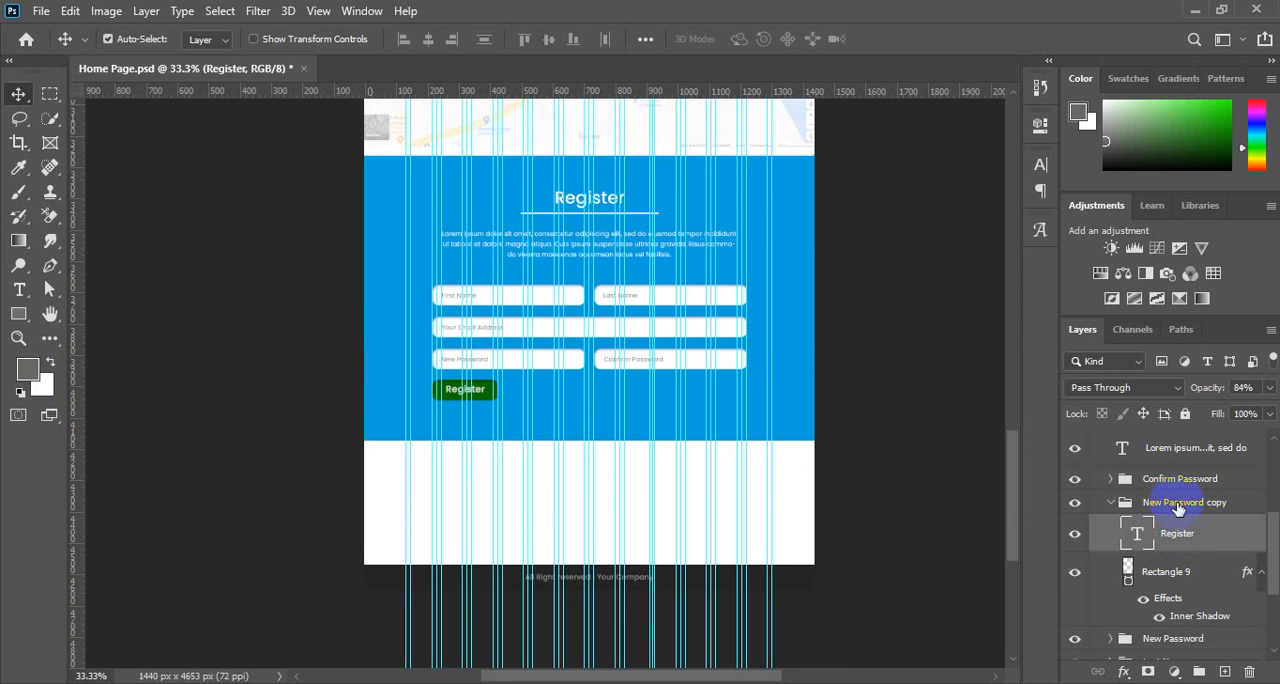
double_click(1178, 503)
type("Register")
key("Return")
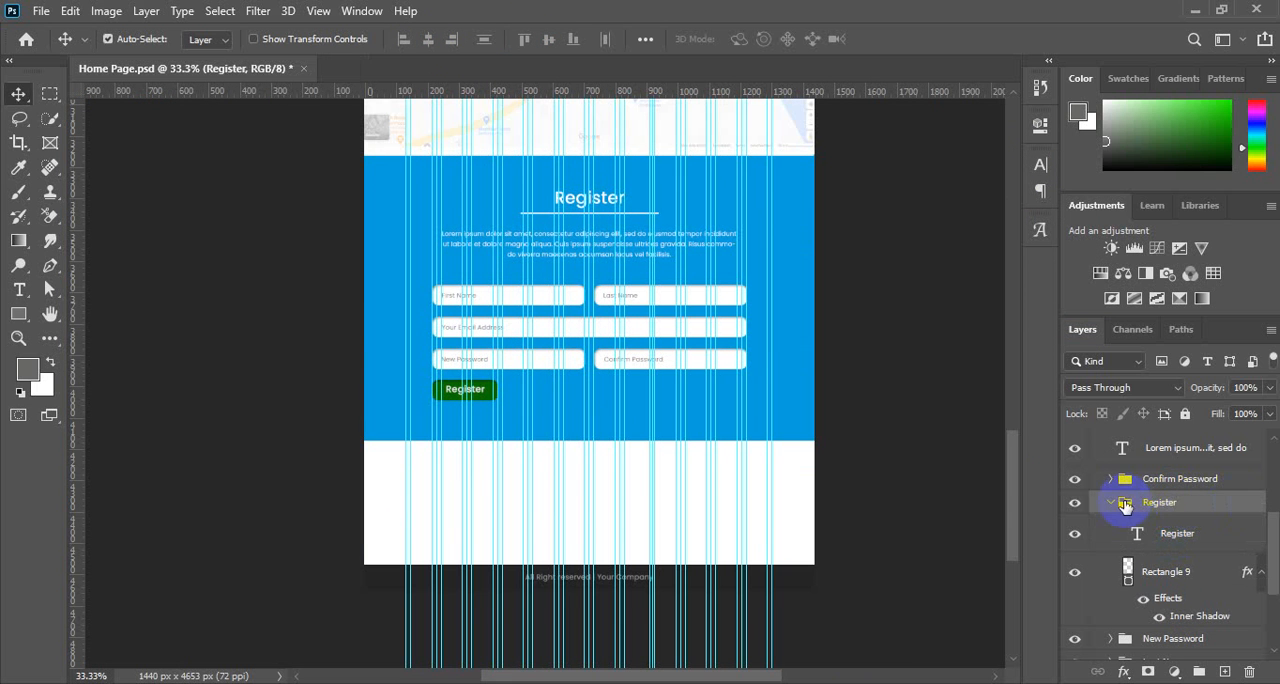
left_click(1111, 503)
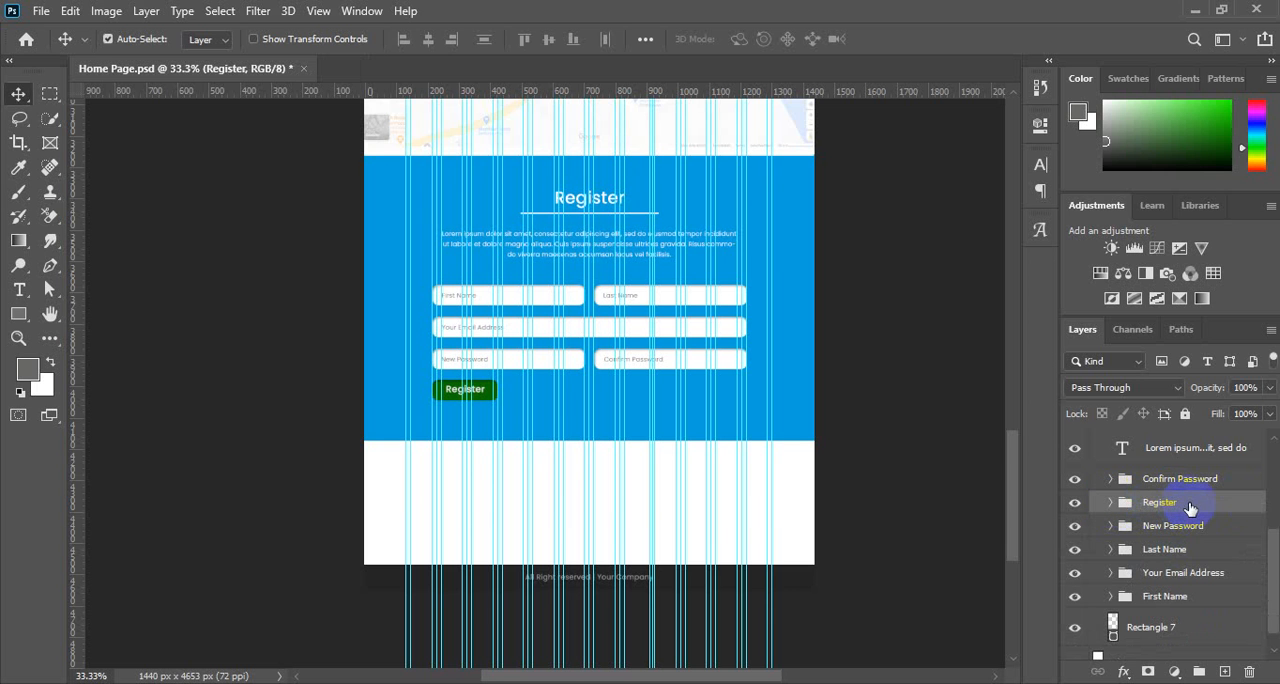
key("ctrl+bracketright")
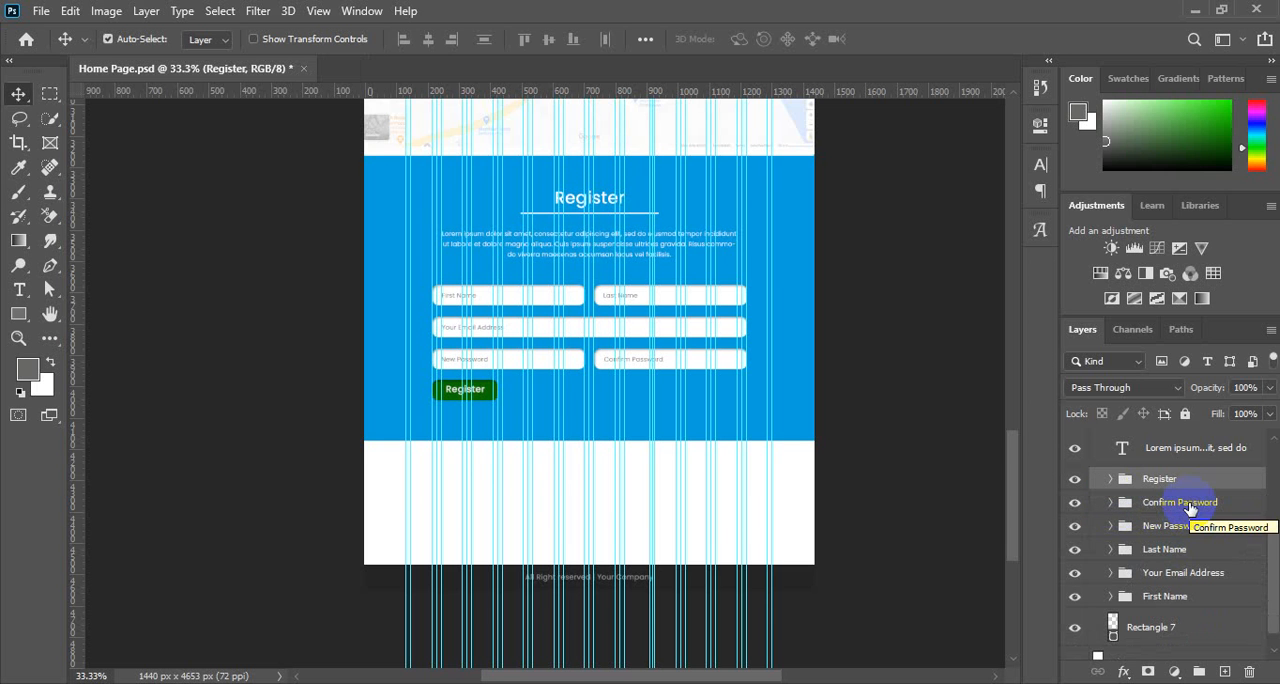
Centre the Register button group horizontally on the canvas, and clear the selection used for the alignment.
scroll(545, 458, "up", 3)
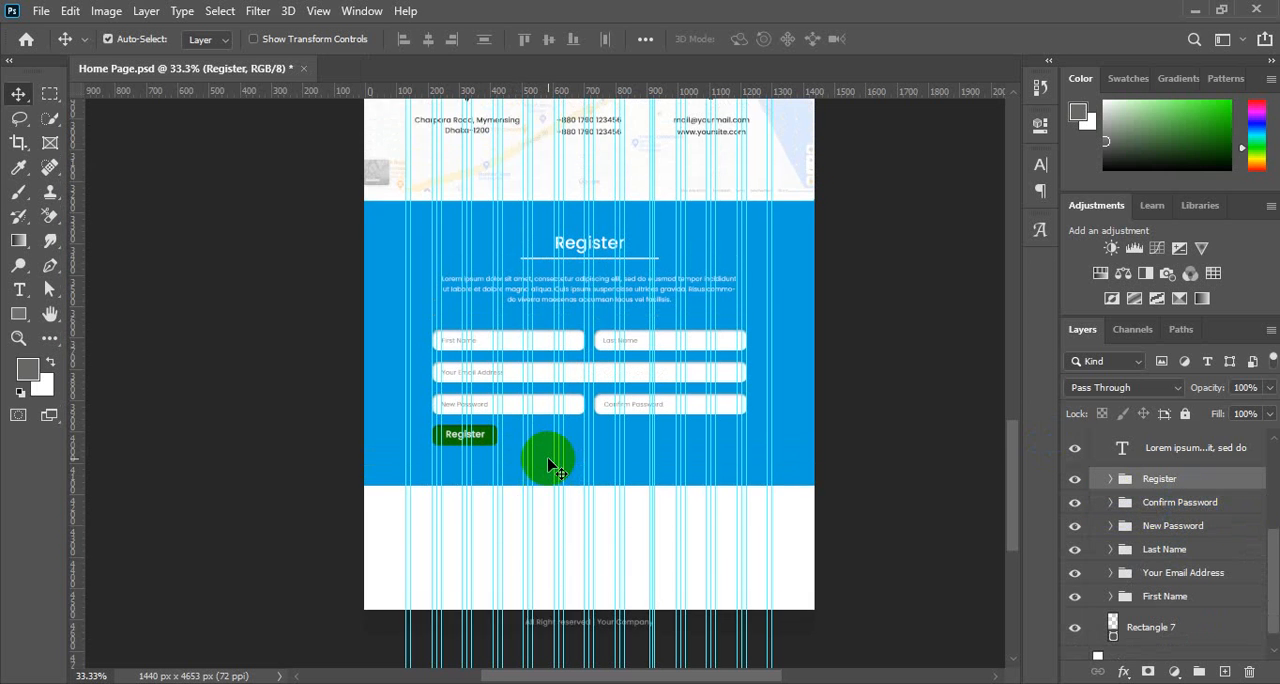
scroll(549, 465, "down", 2)
scroll(549, 465, "up", 4)
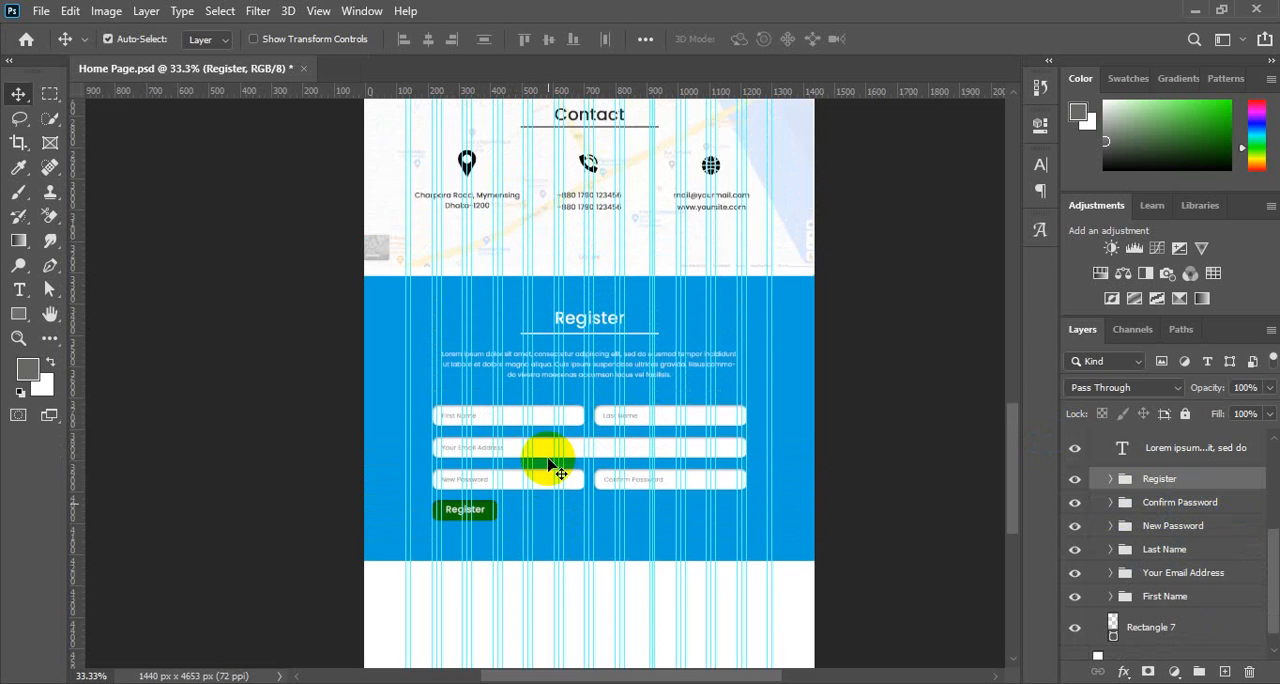
scroll(549, 465, "down", 3)
scroll(549, 465, "down", 2)
left_click_drag(518, 451, 583, 429)
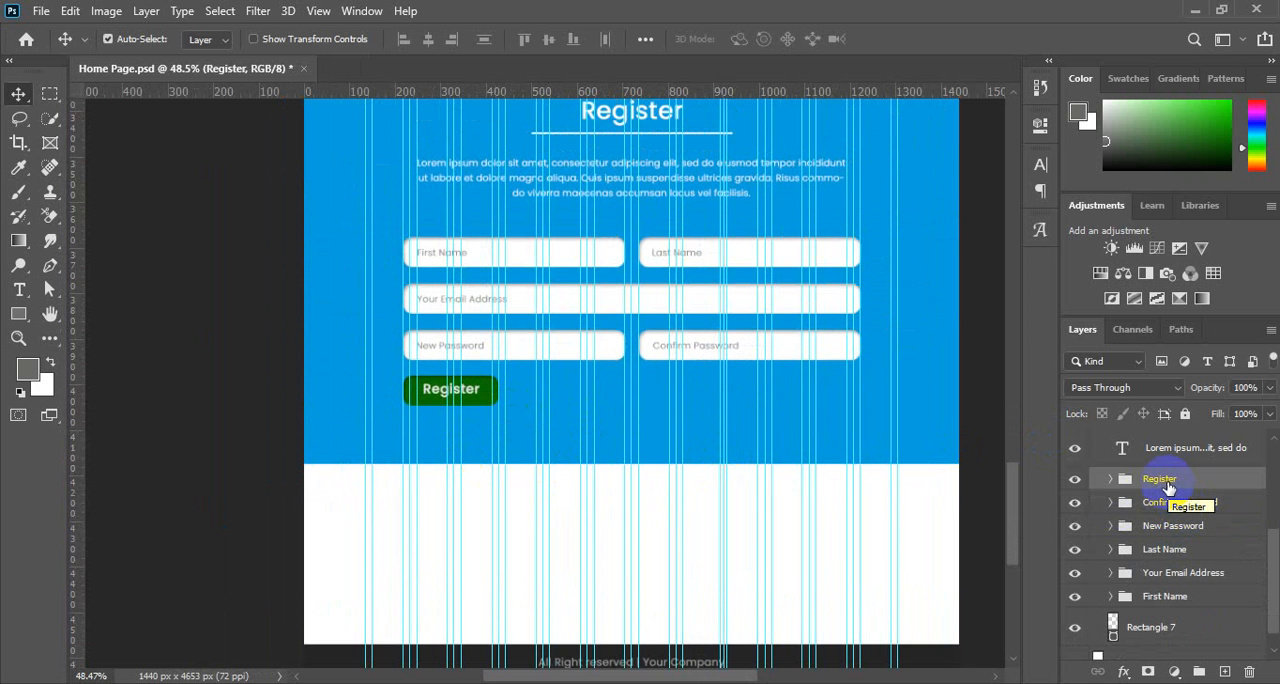
key("ctrl+a")
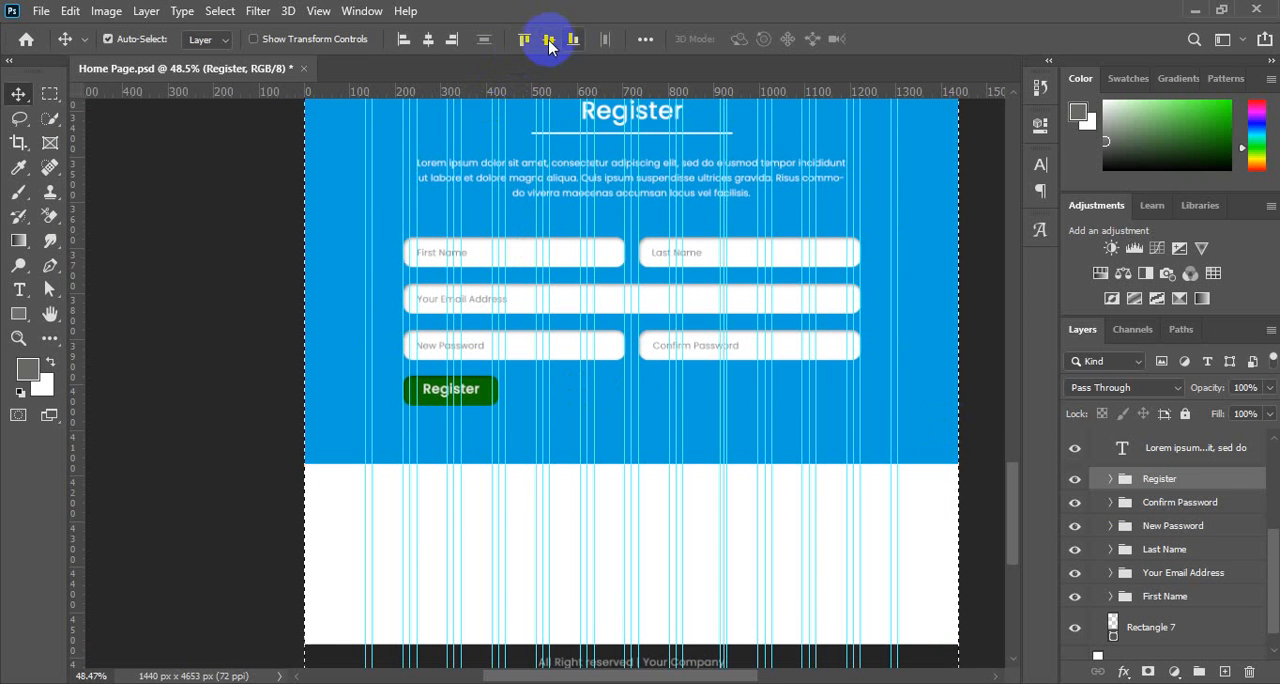
left_click(429, 40)
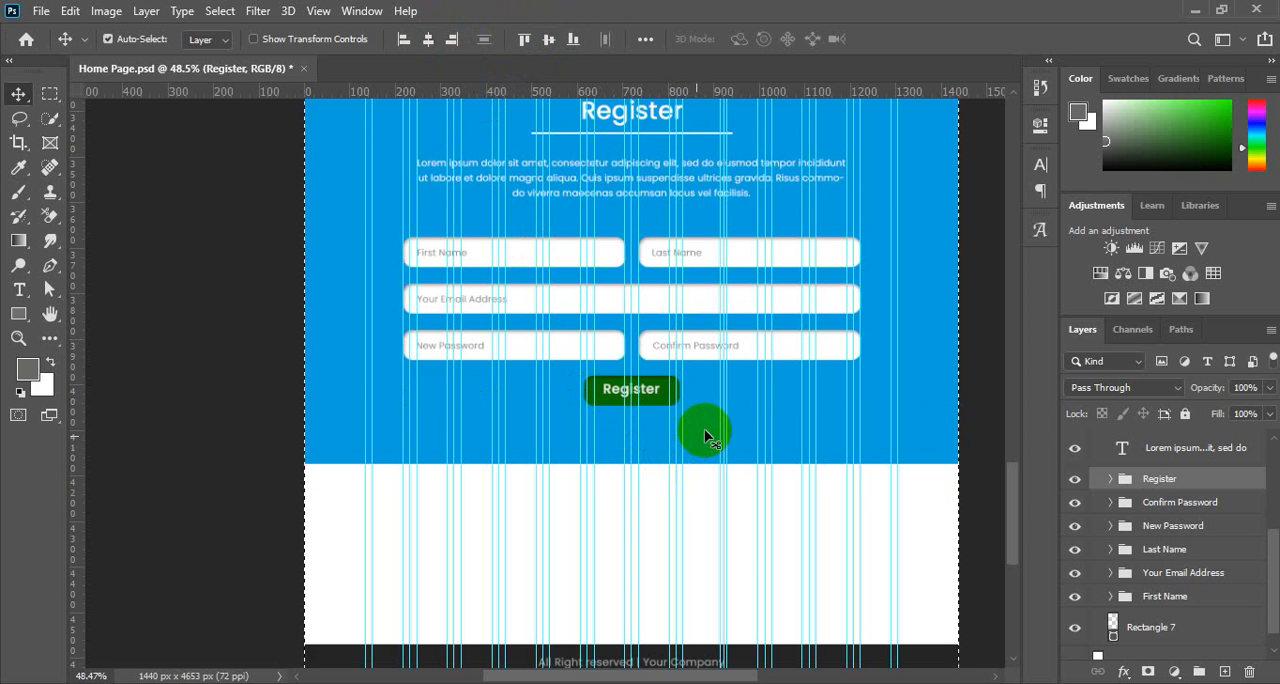
key("ctrl+d")
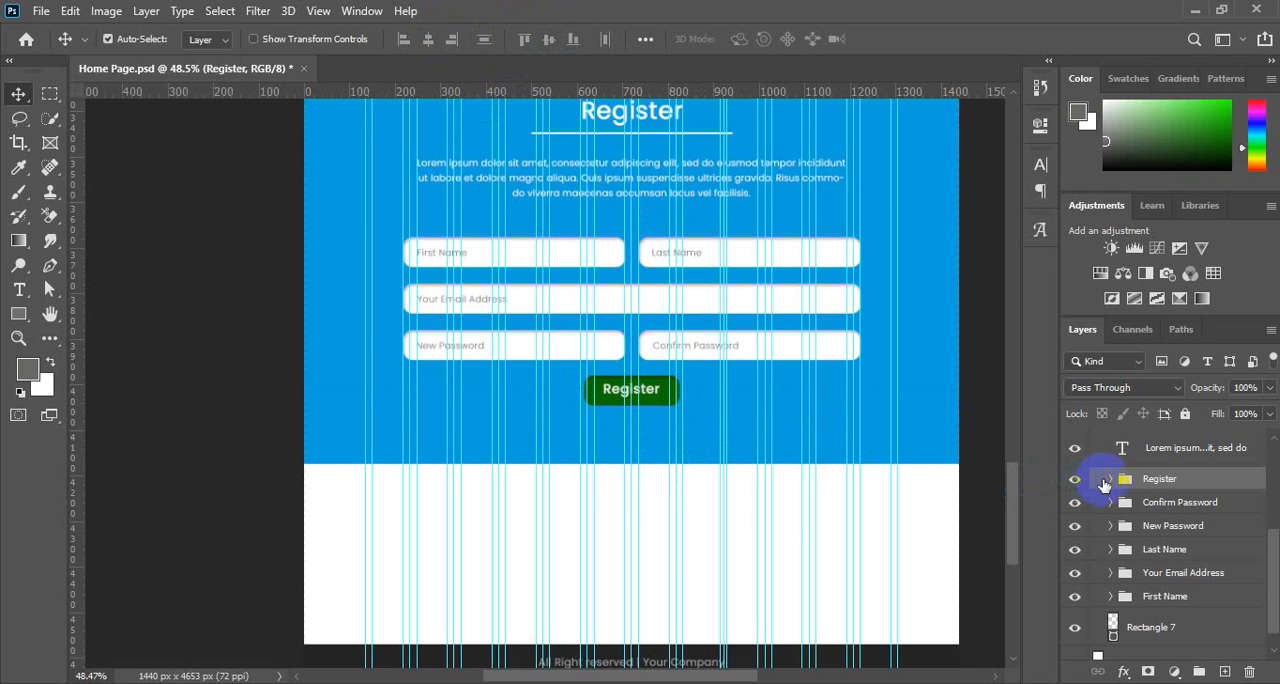
Widen the button shape Rectangle 9 inside the Register group to about 169% of its width and commit the transform.
left_click(1111, 480)
left_click(1170, 546)
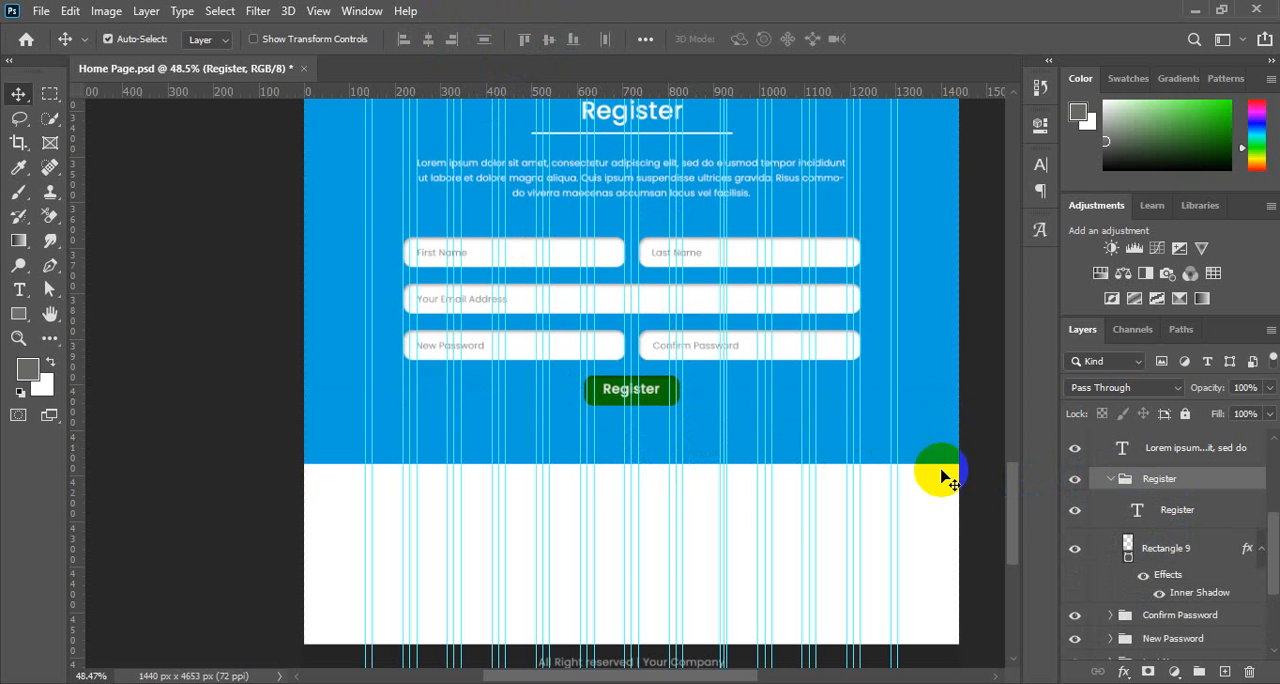
left_click_drag(697, 393, 746, 393)
key("ctrl+t")
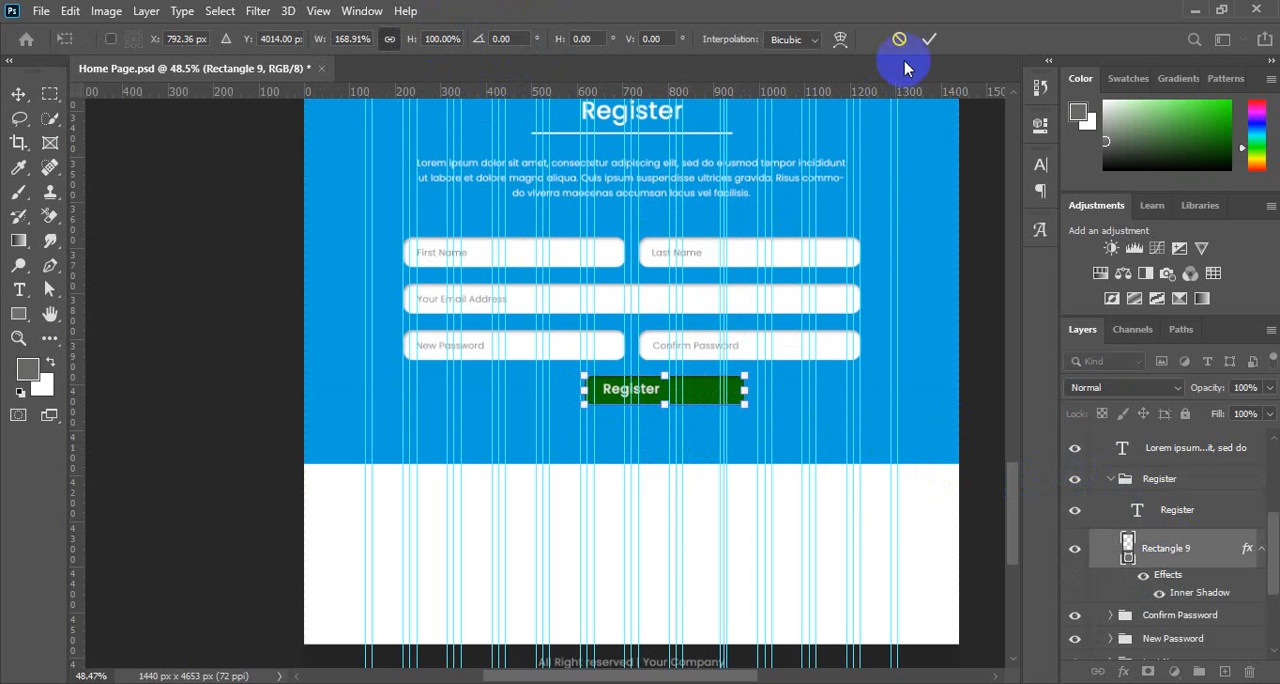
left_click(929, 39)
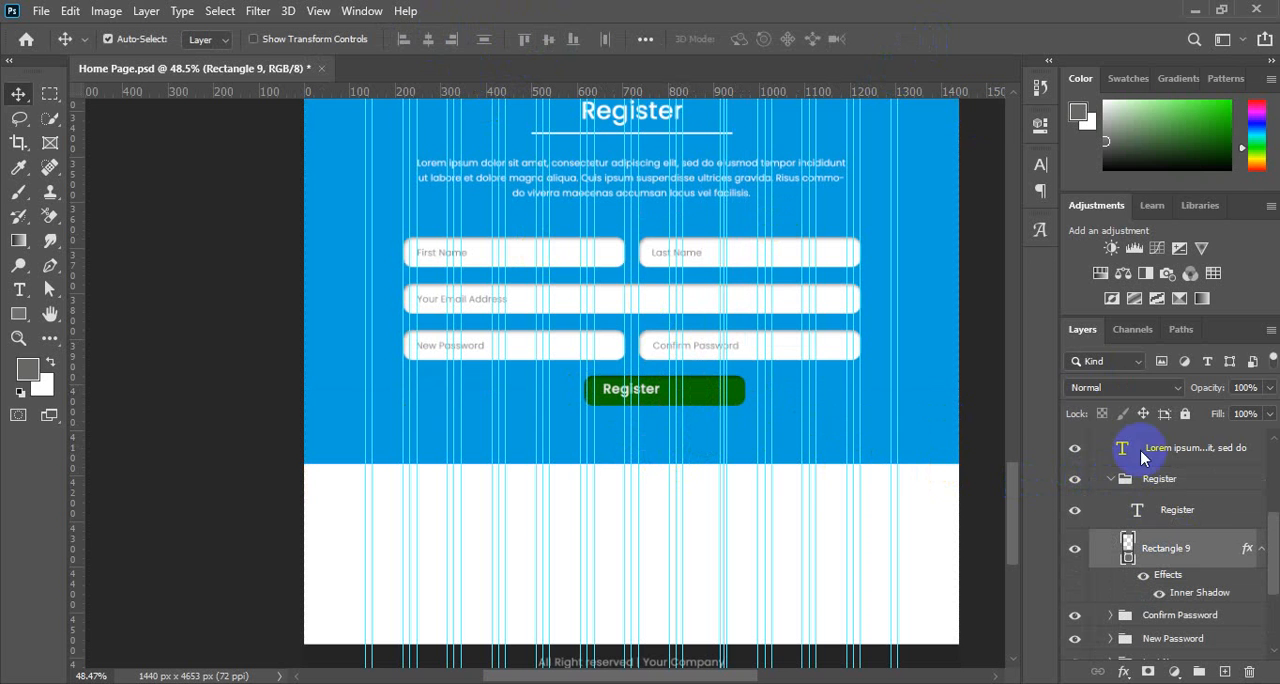
Centre the Register text and Rectangle 9 together horizontally on the canvas, deselect, and collapse the button's group.
left_click(1177, 511)
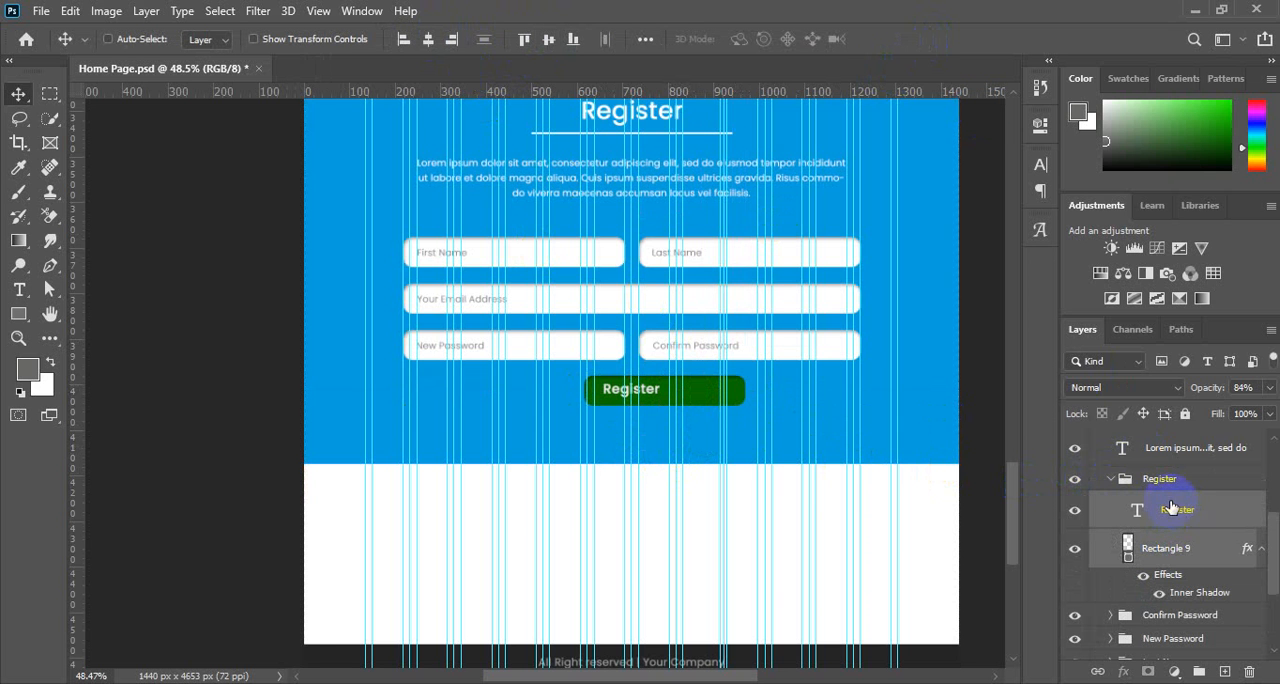
key("ctrl+a")
left_click(430, 40)
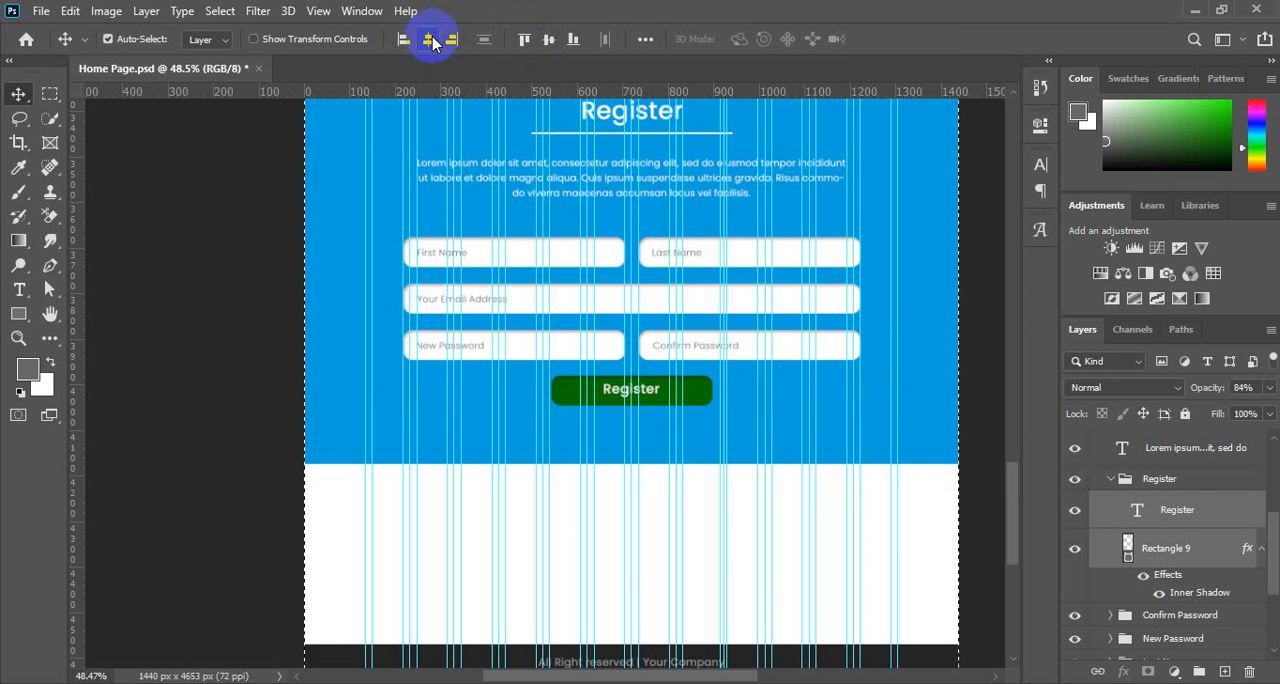
key("ctrl+d")
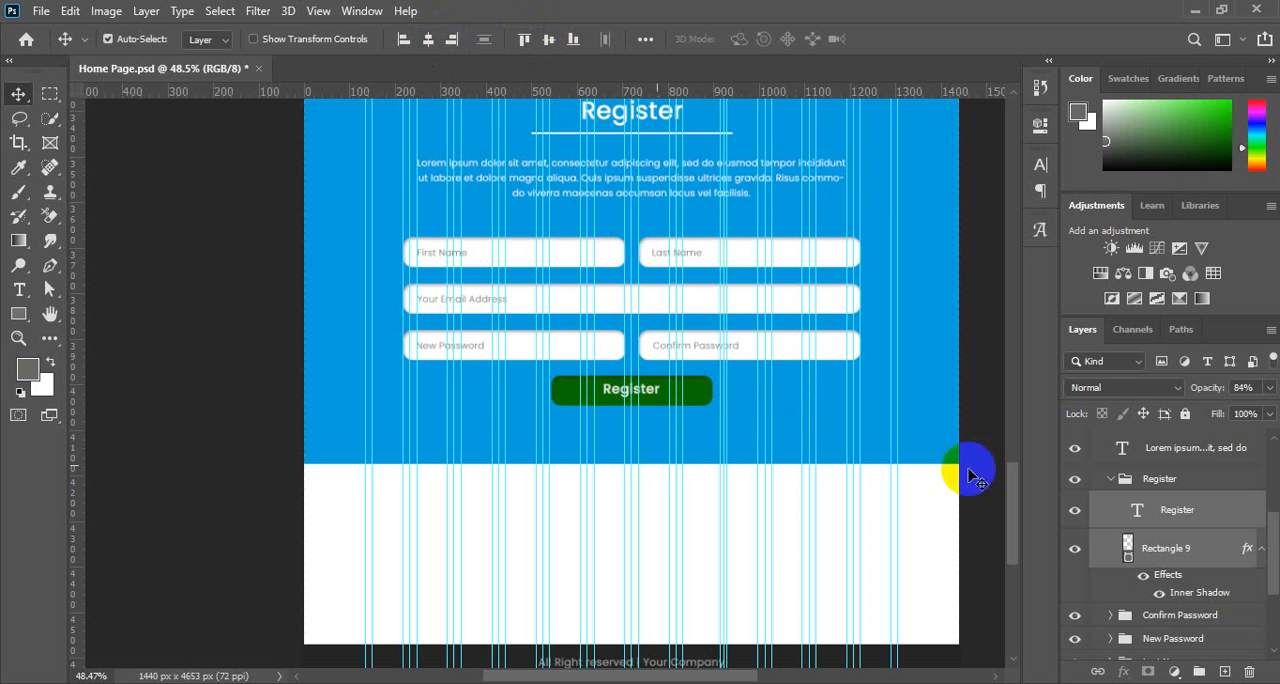
left_click(1114, 484)
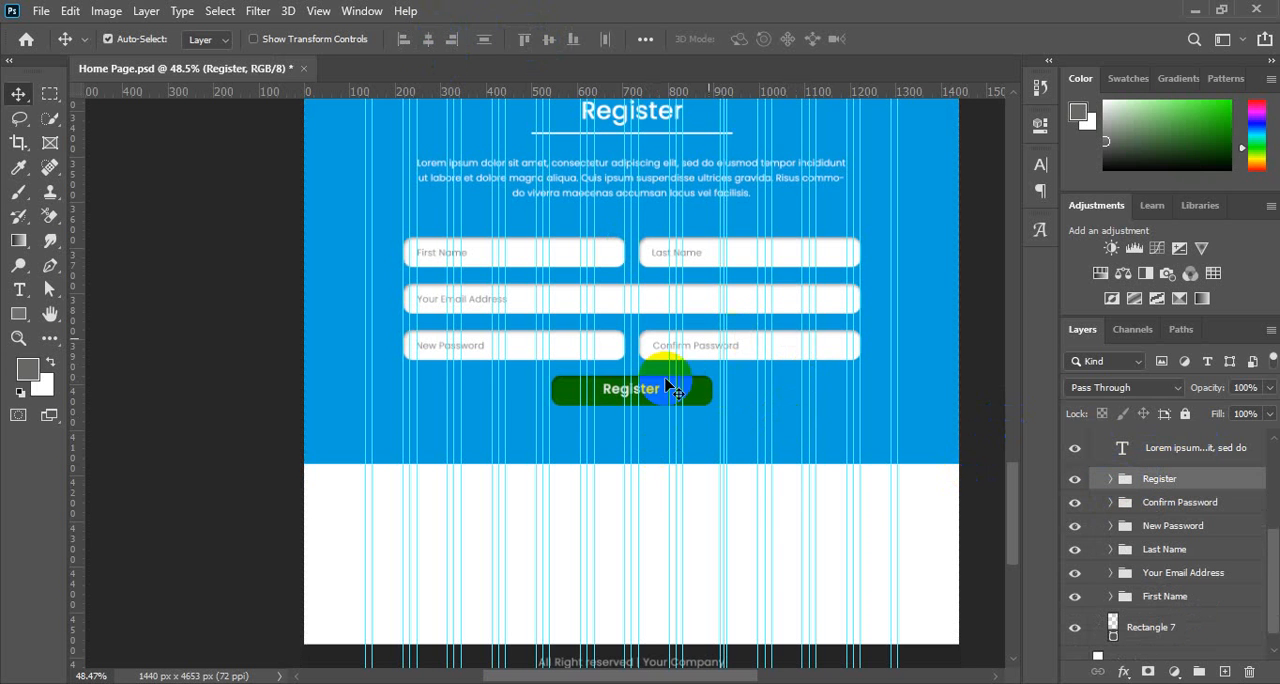
Nudge the Register button group down to widen the gap beneath the password fields.
key("Down")
key("Down")
key("Down")
key("Down")
key("Down")
key("Down")
key("Down")
key("Down")
key("Down")
key("Down")
key("Down")
key("Down")
key("Down")
key("Down")
key("Down")
key("Down")
key("Down")
key("Down")
key("Down")
key("Down")
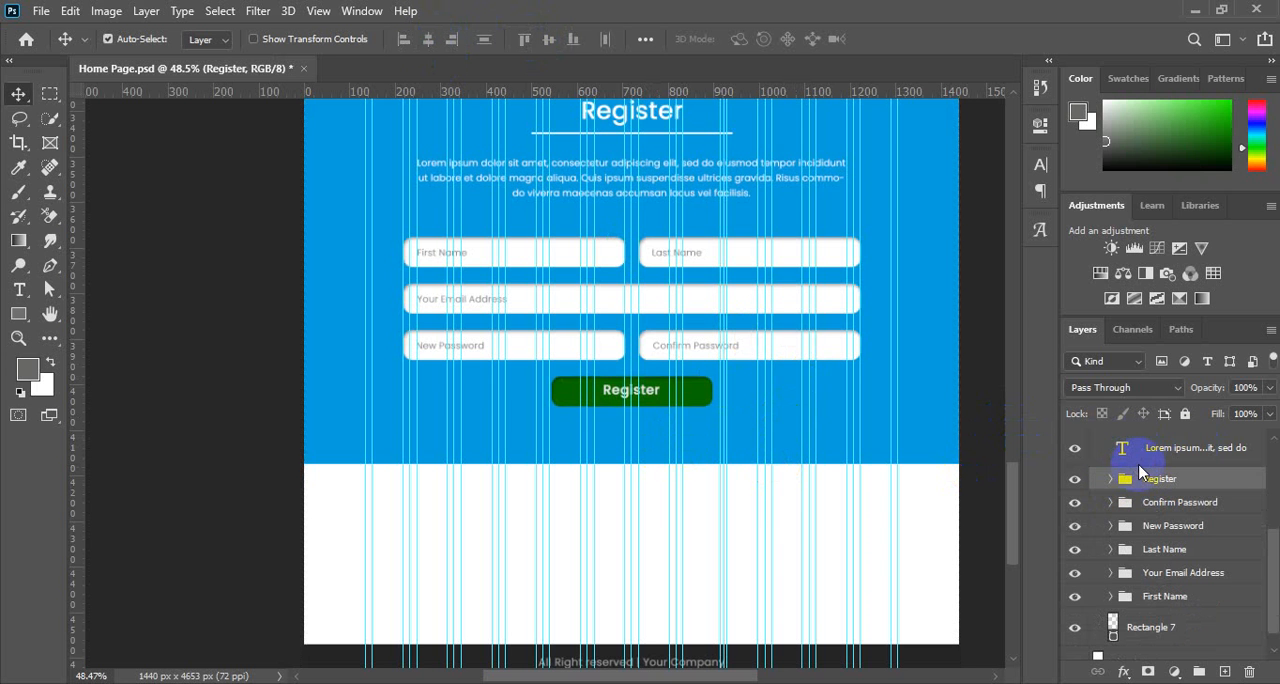
key("Up")
key("Up")
key("Up")
key("Up")
key("Up")
key("Up")
key("Up")
key("Up")
key("Up")
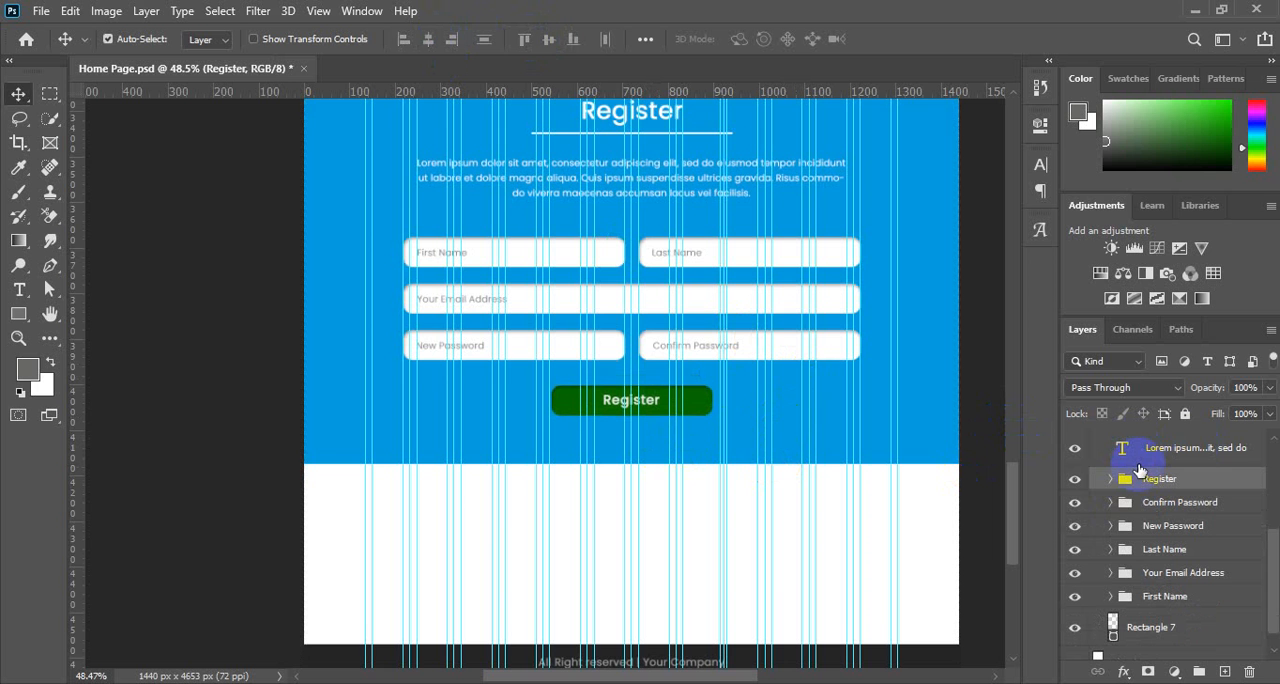
Collapse the Copyright and Register section groups, and move Copyright below Register in the layer order.
scroll(740, 458, "up", 1)
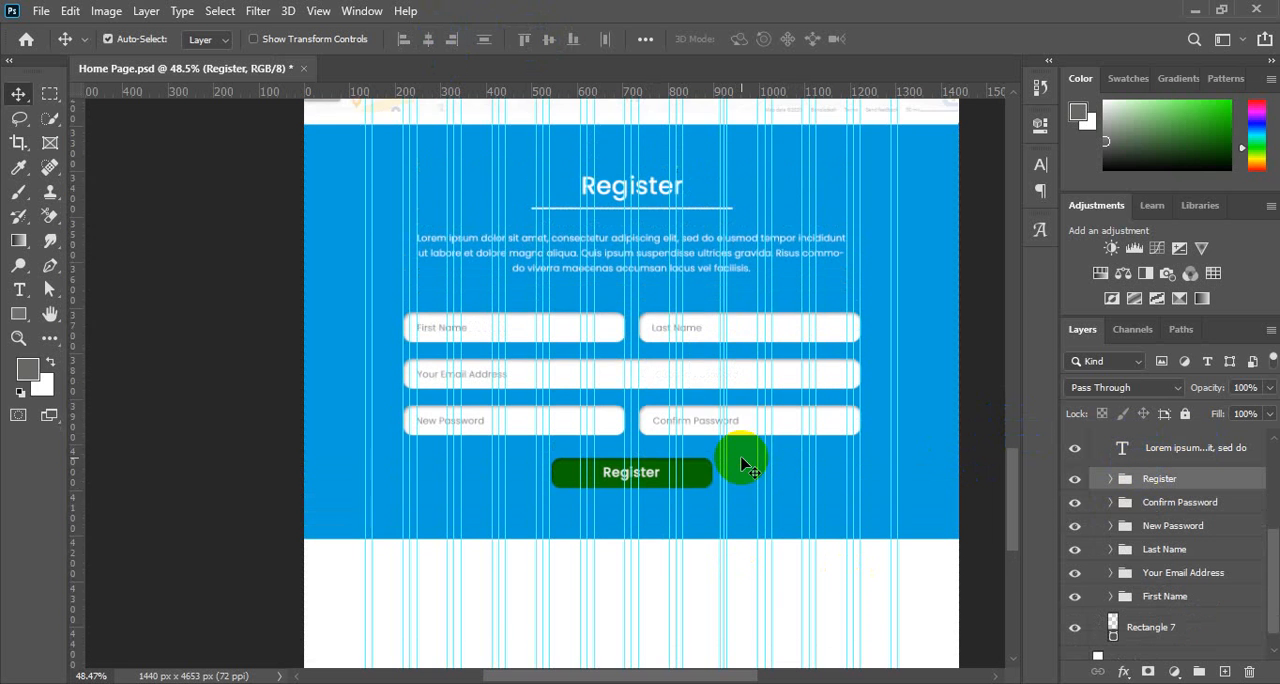
scroll(745, 458, "up", 1)
scroll(745, 458, "down", 2)
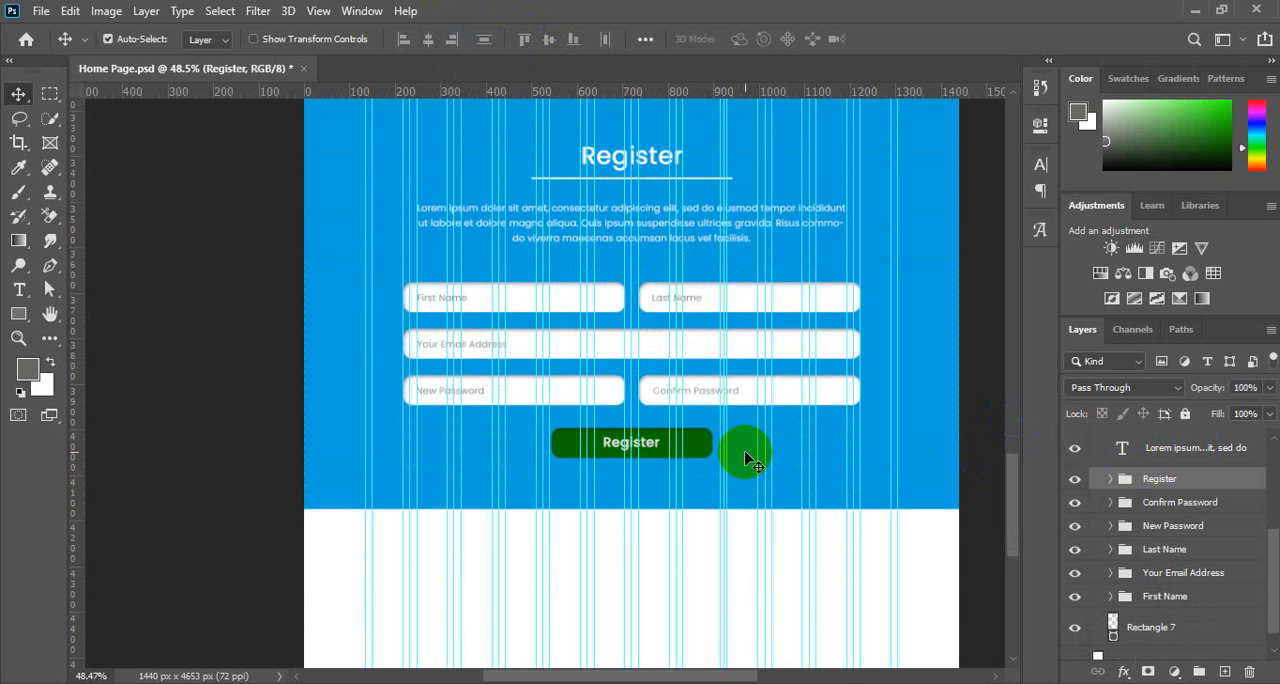
scroll(745, 458, "down", 4)
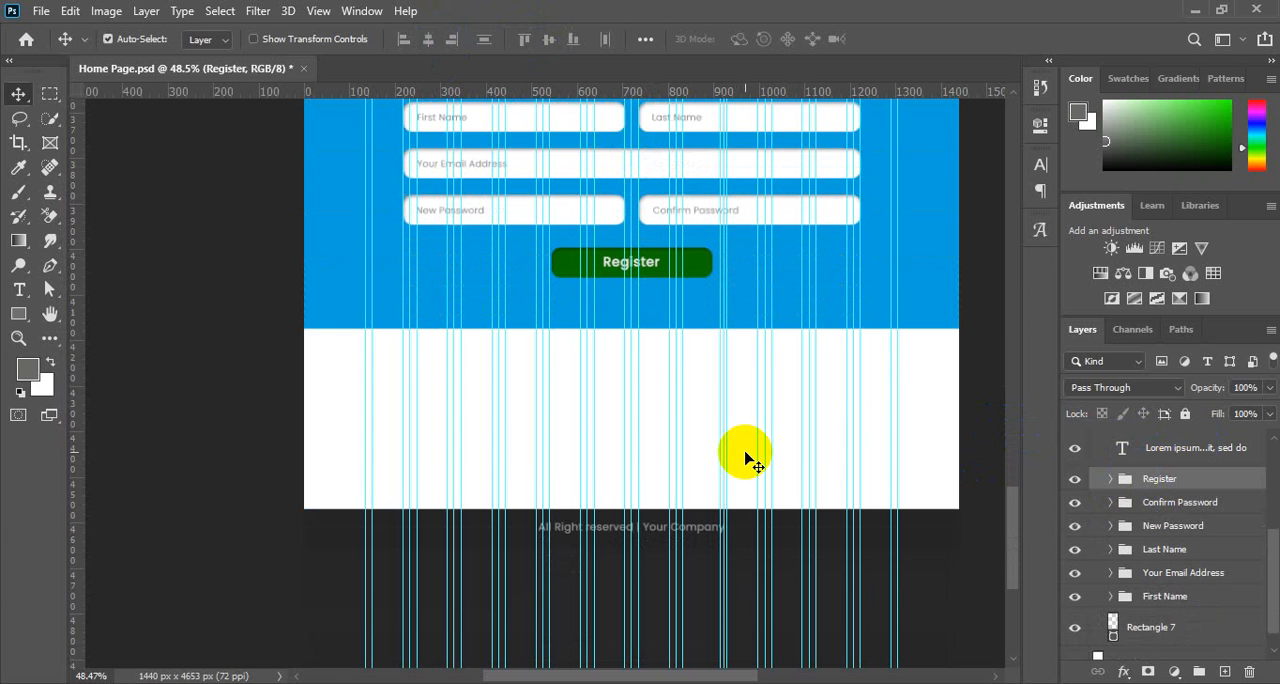
scroll(745, 458, "up", 1)
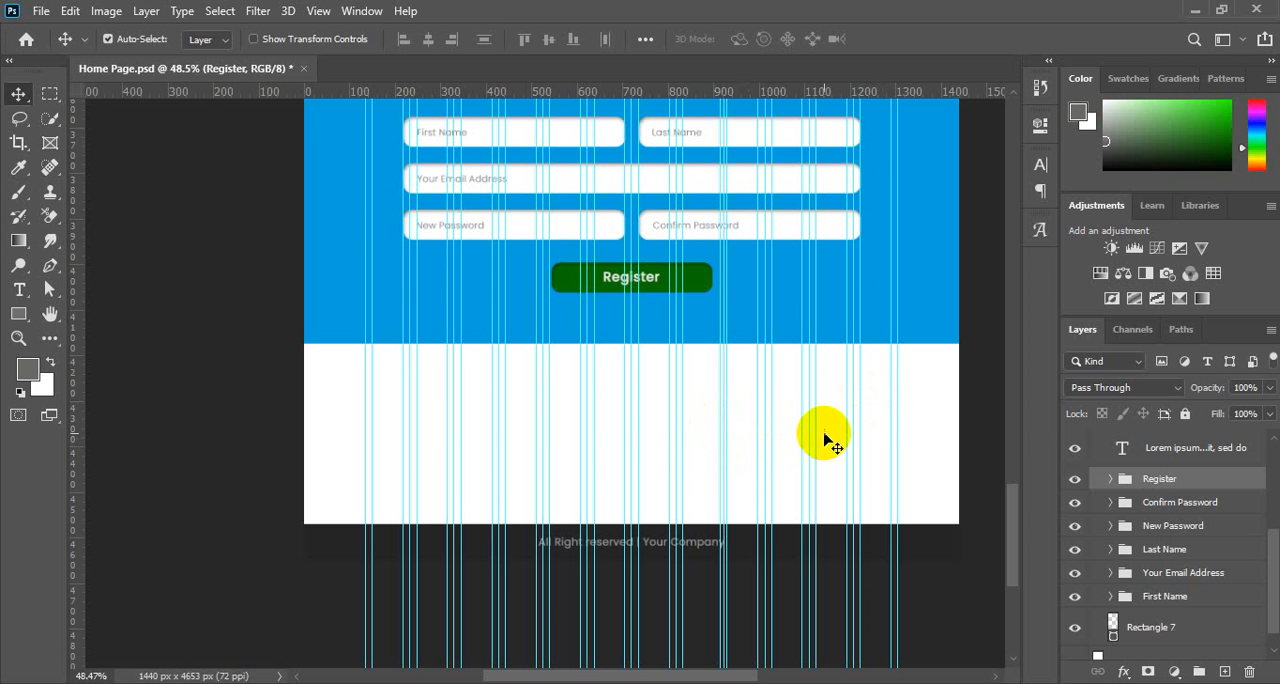
left_click_drag(905, 525, 920, 537)
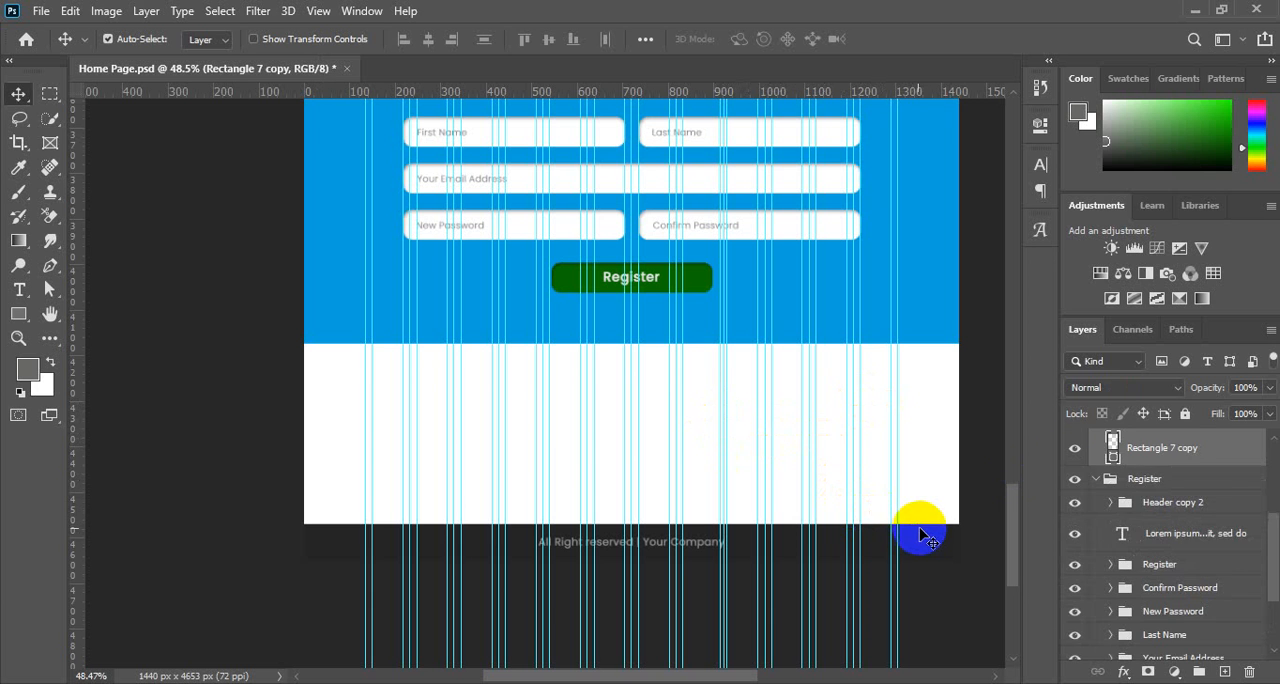
scroll(1130, 528, "up", 5)
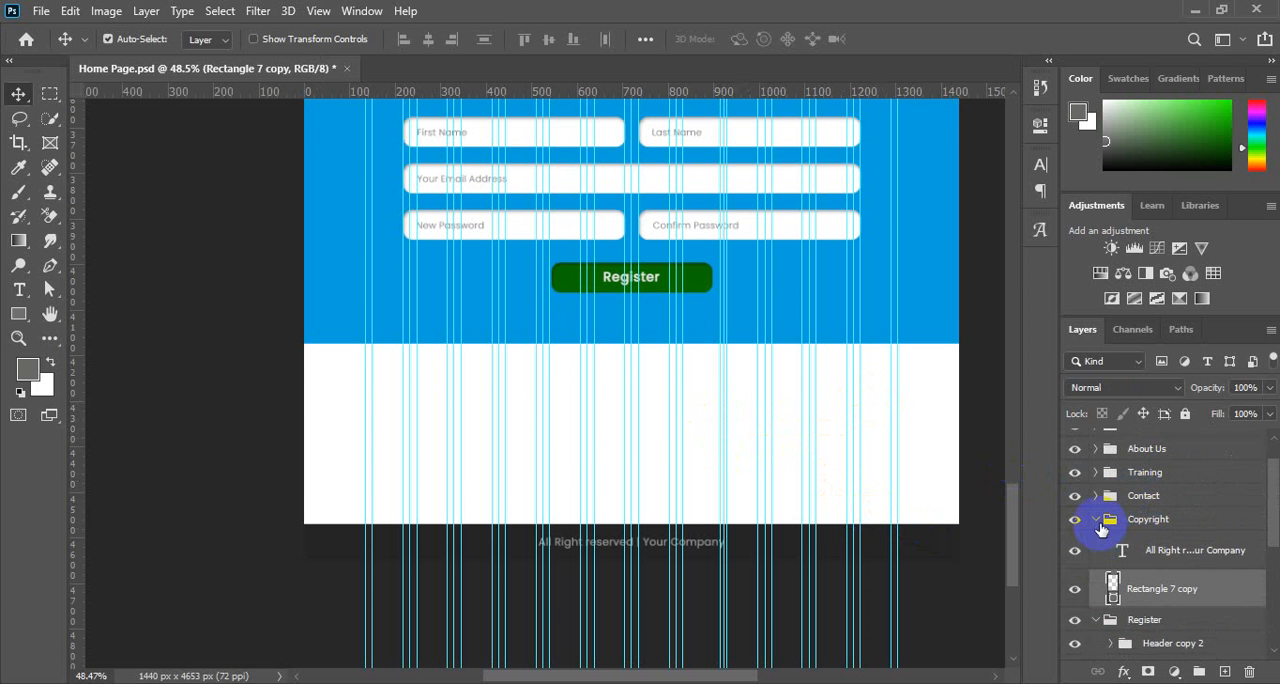
left_click(1099, 522)
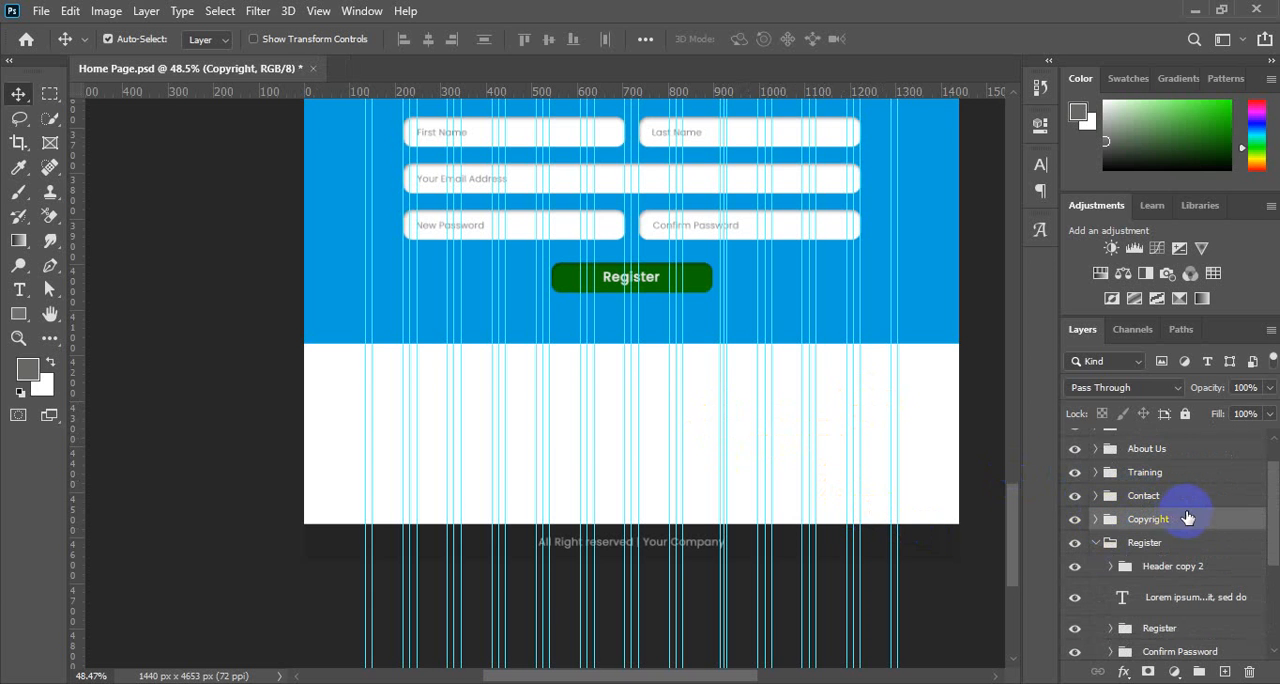
left_click(1097, 543)
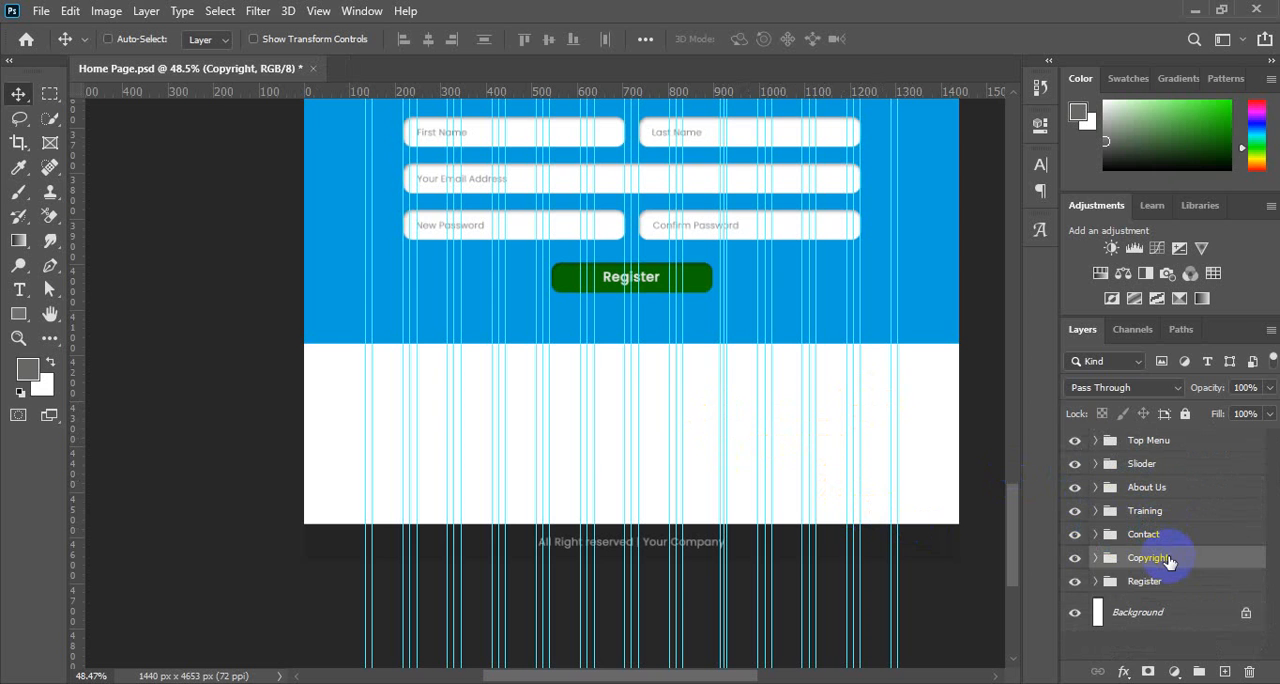
key("ctrl+bracketleft")
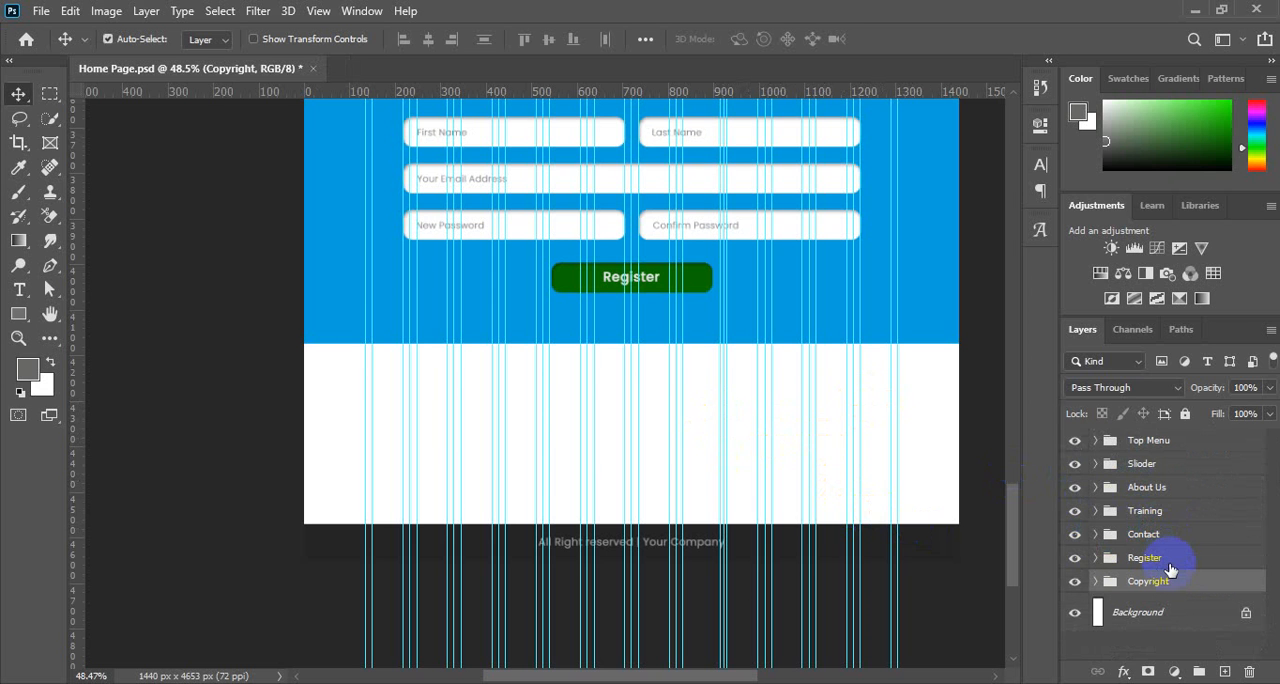
Duplicate the Copyright group and align the copy to the top of the white area directly beneath the Register section.
key("ctrl+j")
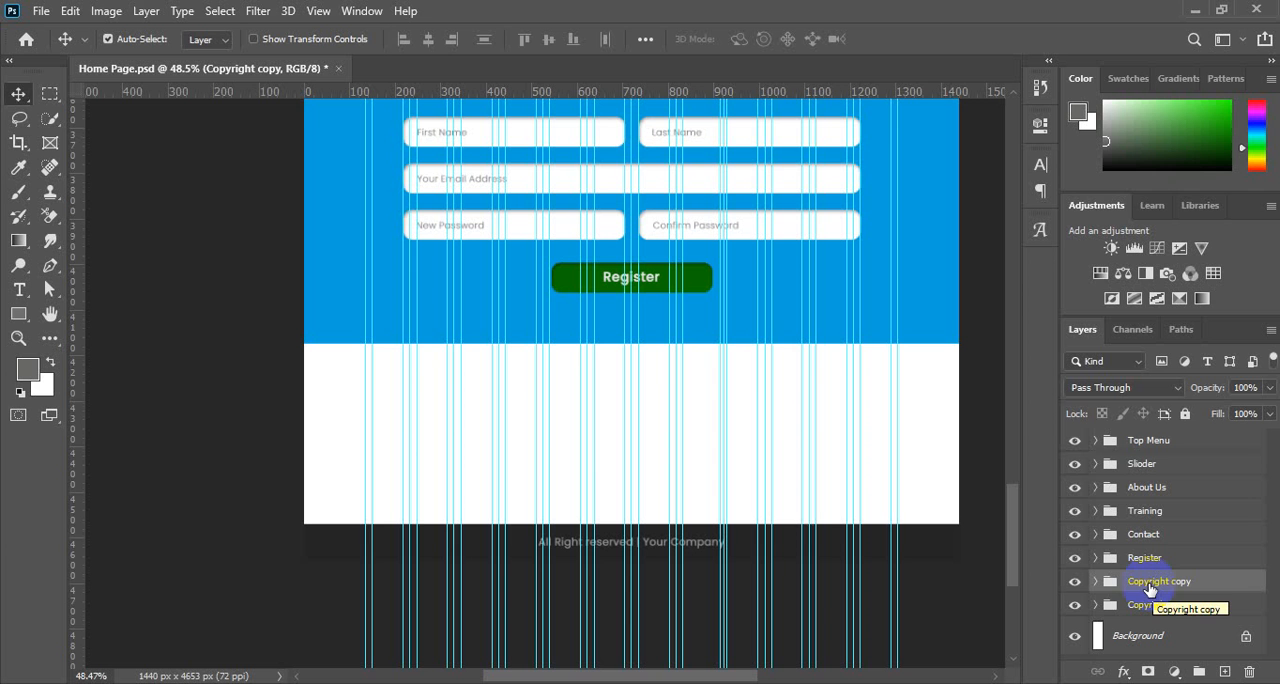
left_click(50, 93)
left_click_drag(294, 341, 994, 462)
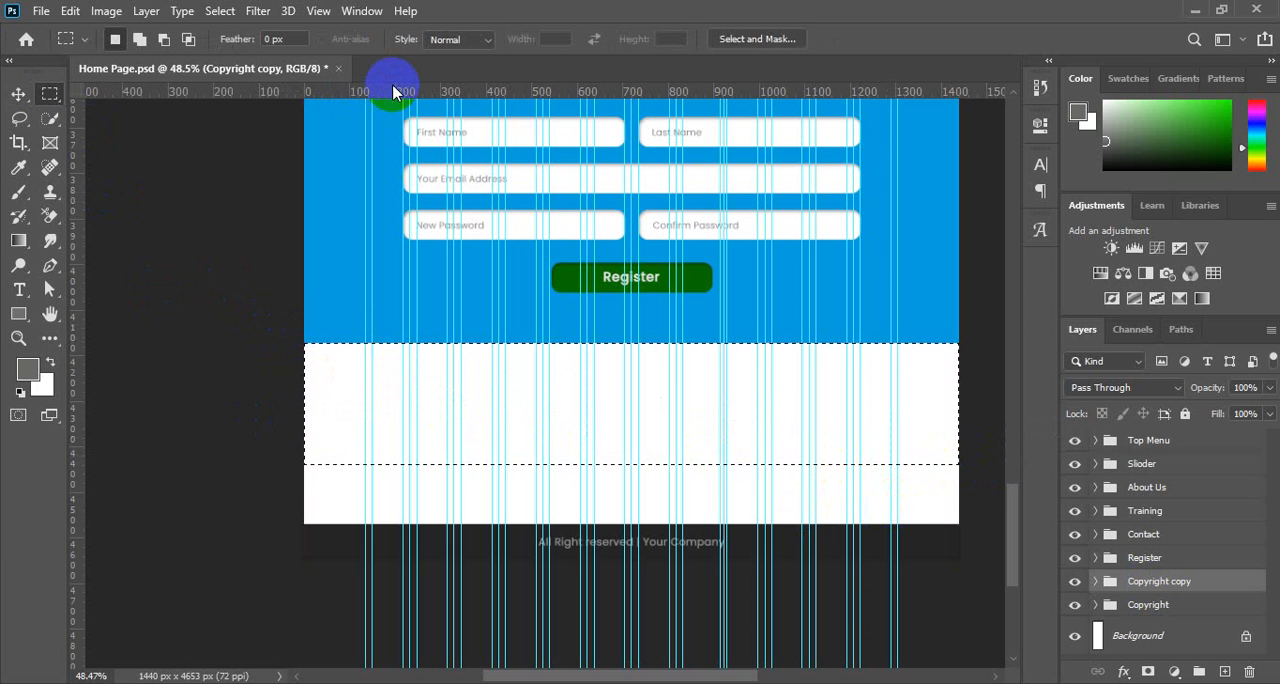
key("v")
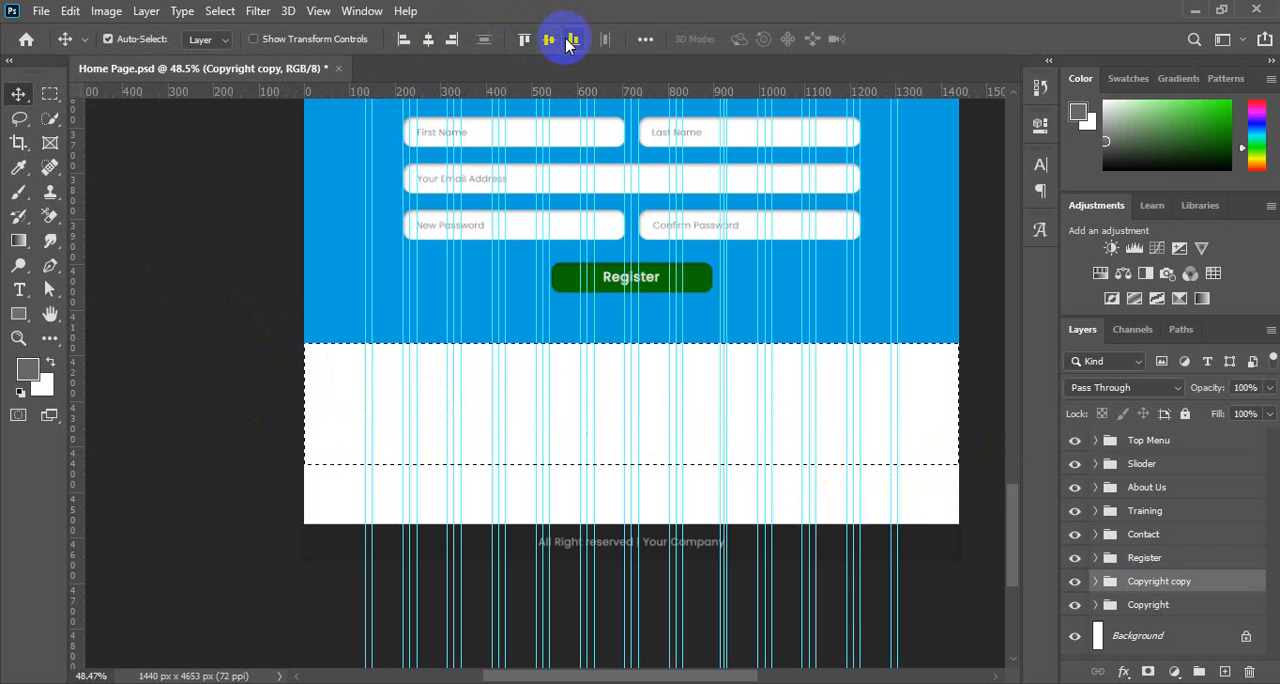
left_click(524, 40)
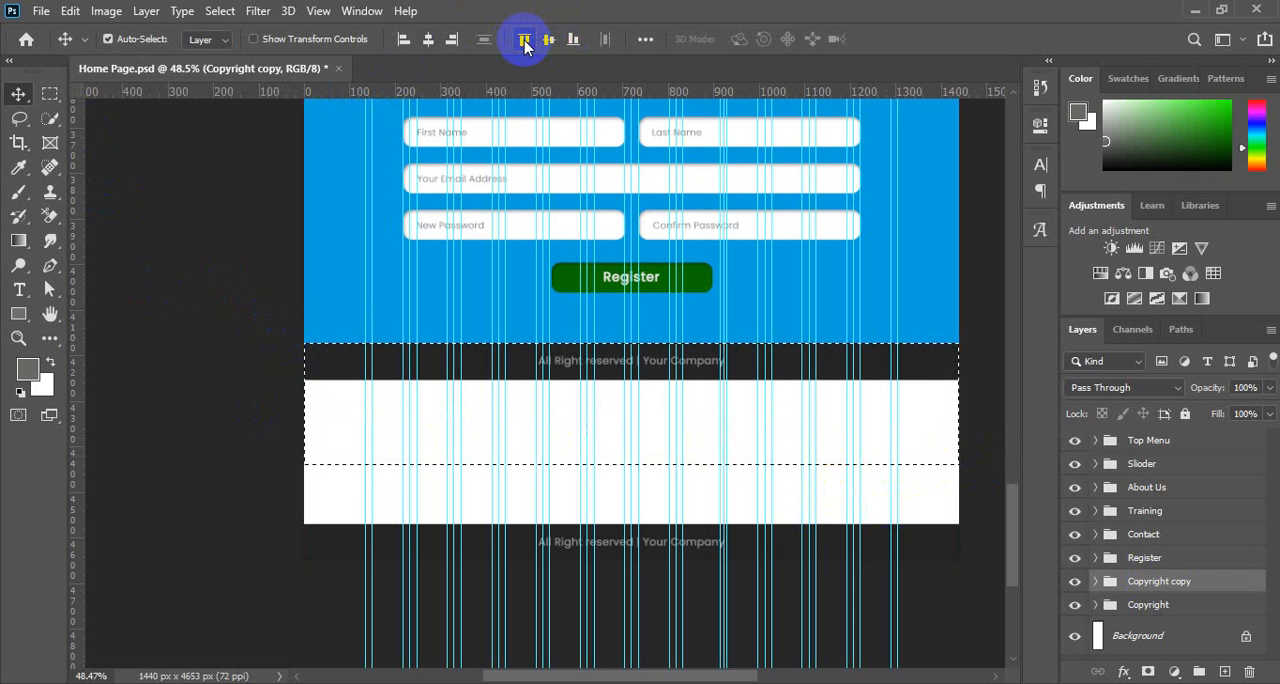
key("ctrl+d")
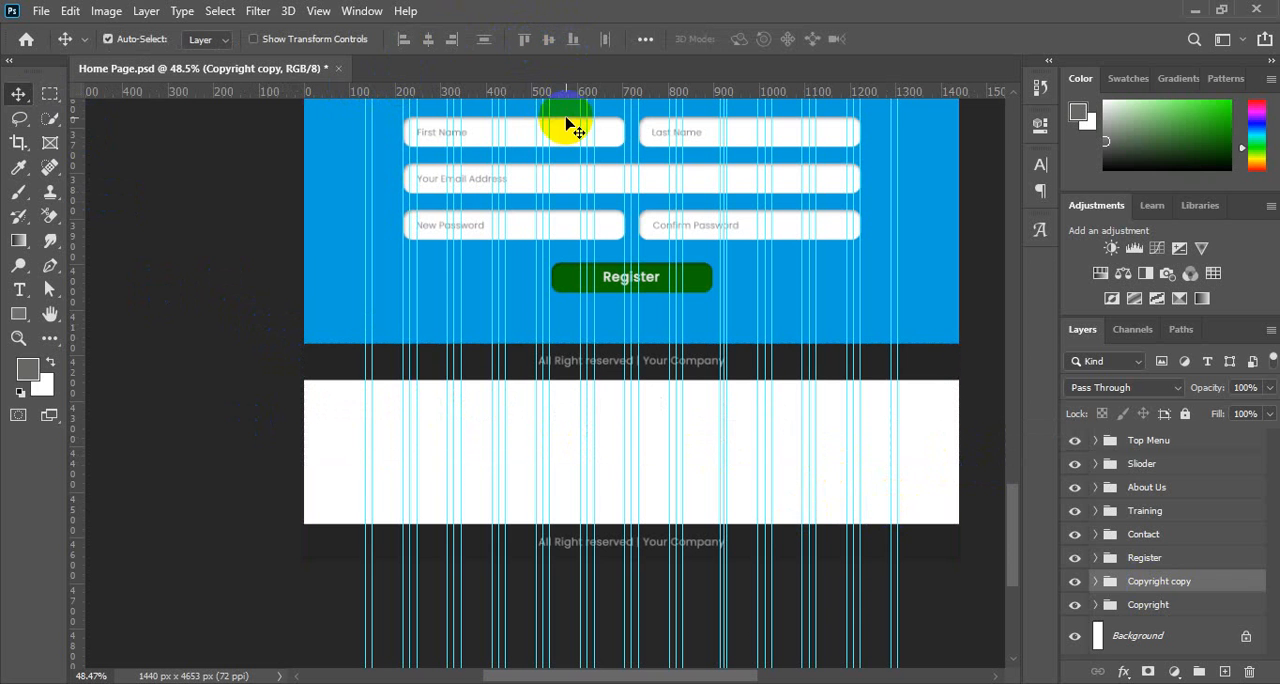
Stretch the background rectangle of the Copyright copy to about 483% height, down to the original copyright bar, and commit.
left_click(257, 249, "ctrl")
left_click(868, 355)
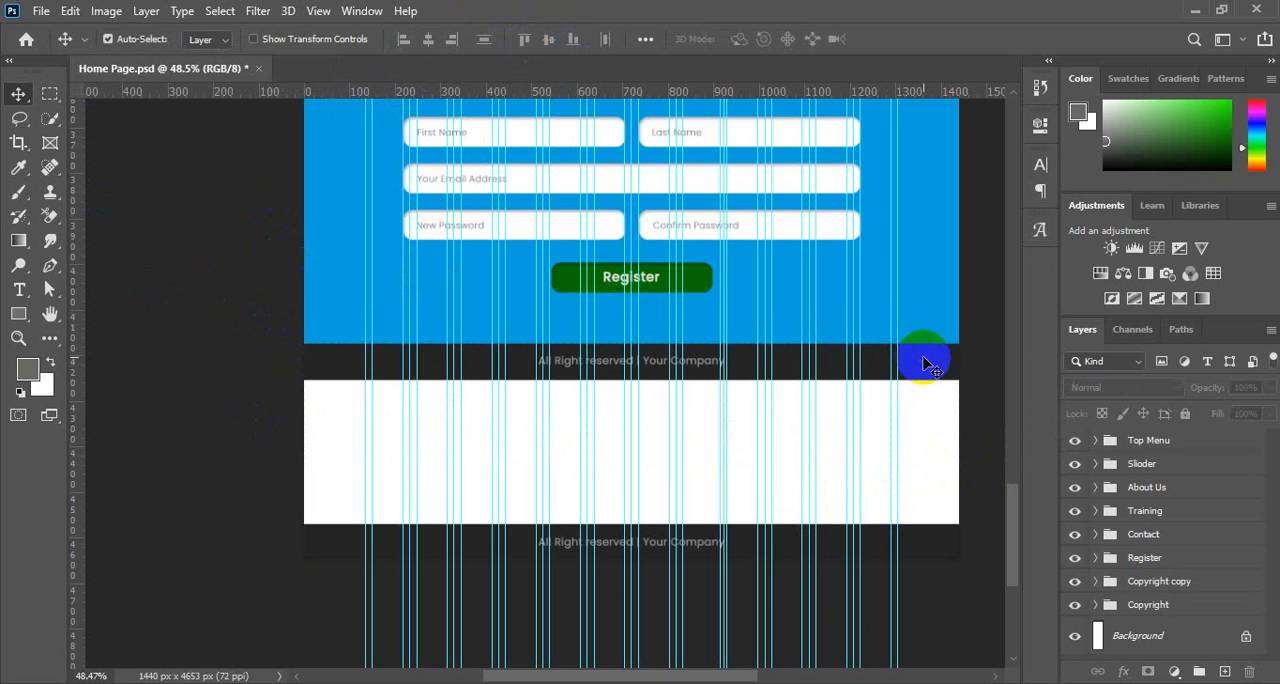
key("ctrl+t")
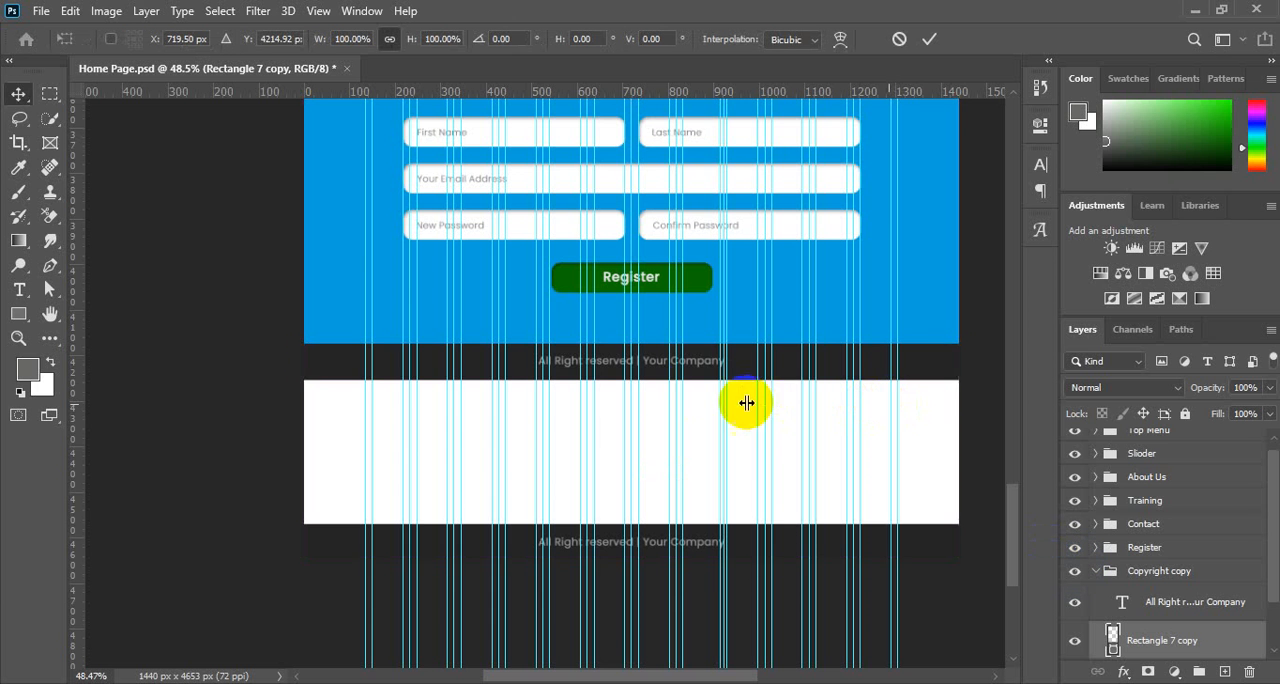
left_click_drag(631, 384, 622, 522)
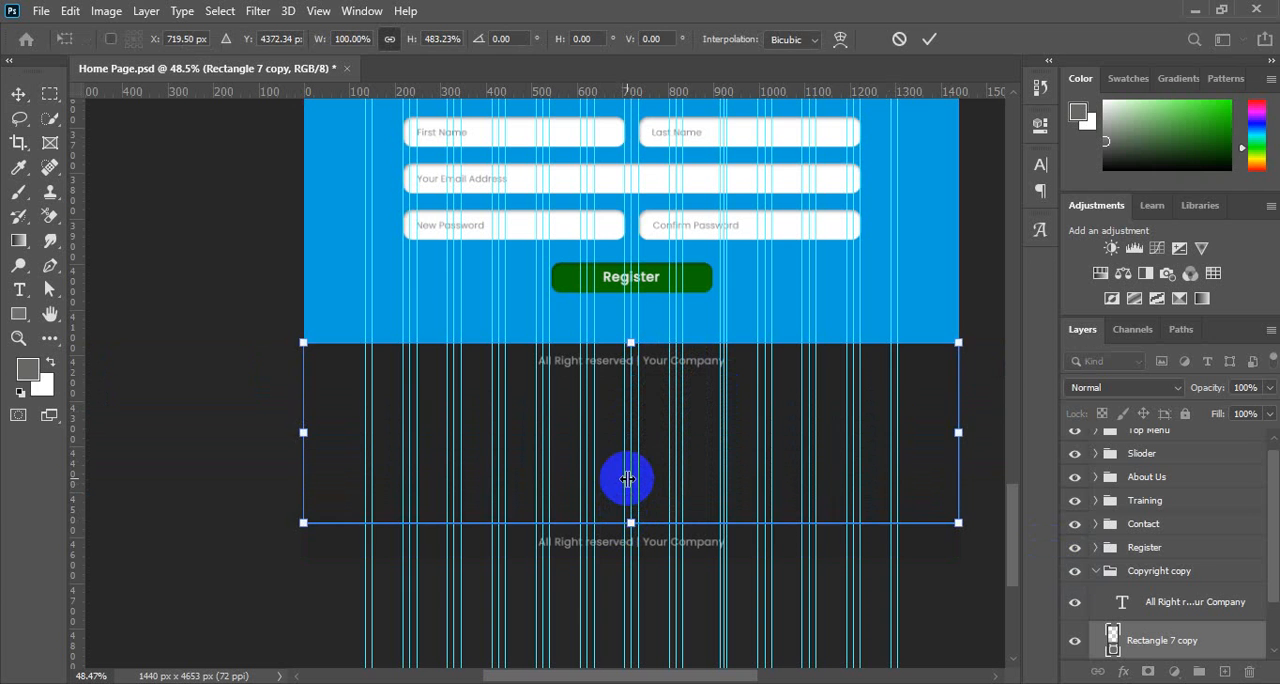
double_click(720, 460)
Recolour the stretched background rectangle of the Copyright copy to the slightly lighter dark grey #292828.
double_click(1113, 652)
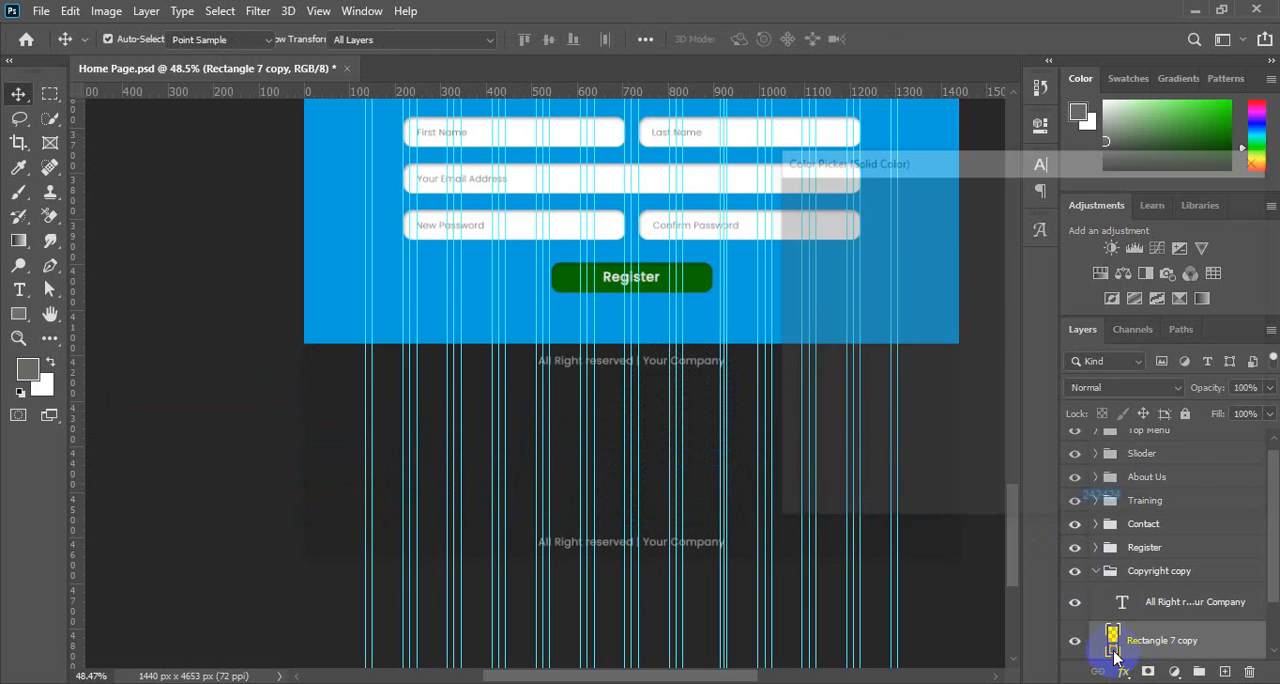
left_click(802, 377)
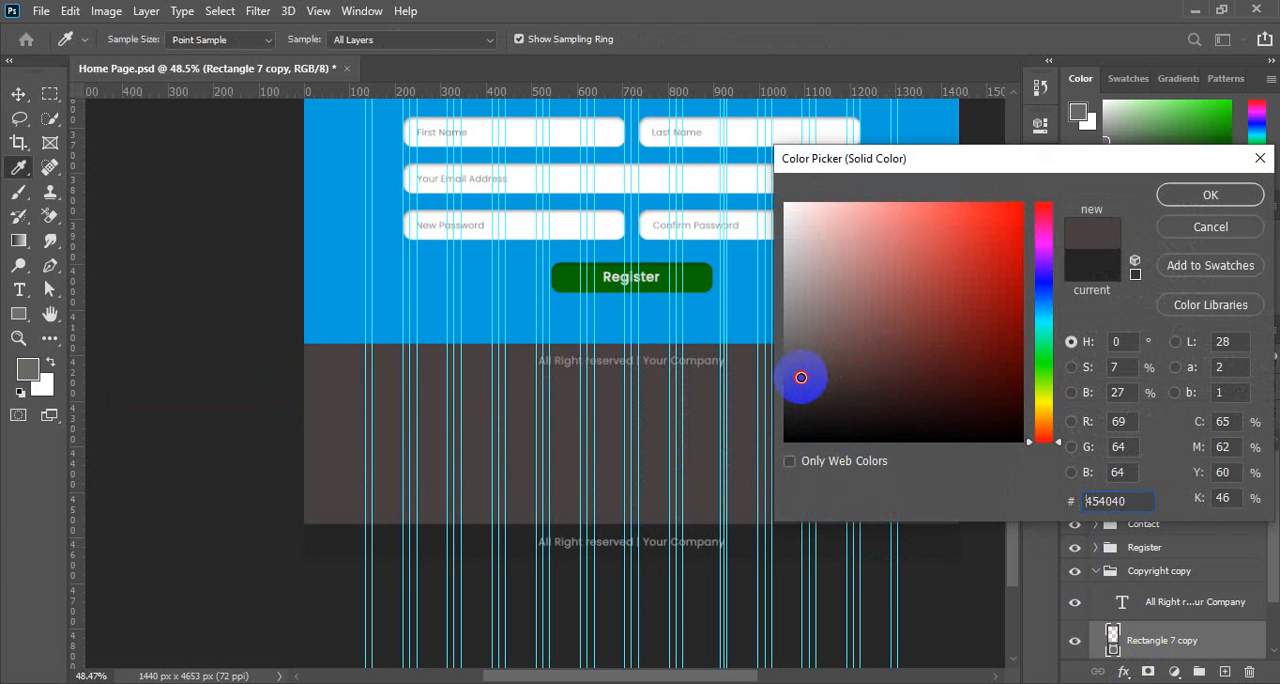
mouse_move(801, 377)
left_mouse_down()
mouse_move(789, 412)
mouse_move(789, 399)
left_mouse_up()
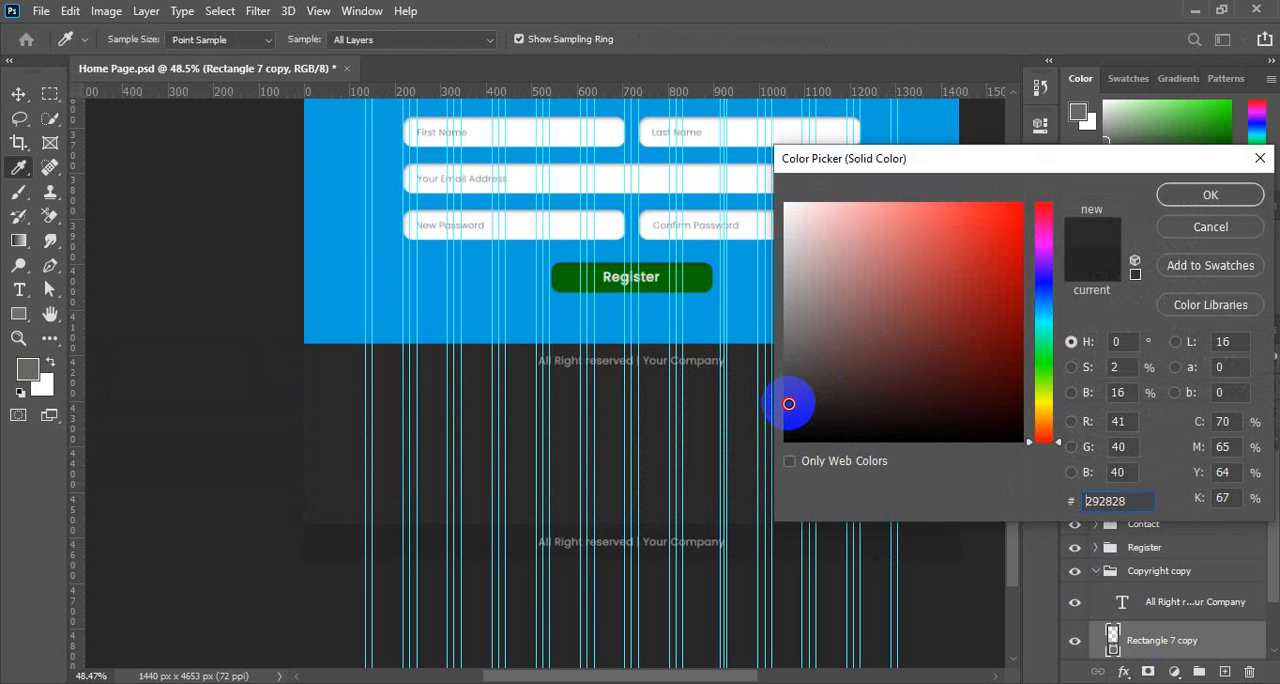
left_click(1165, 195)
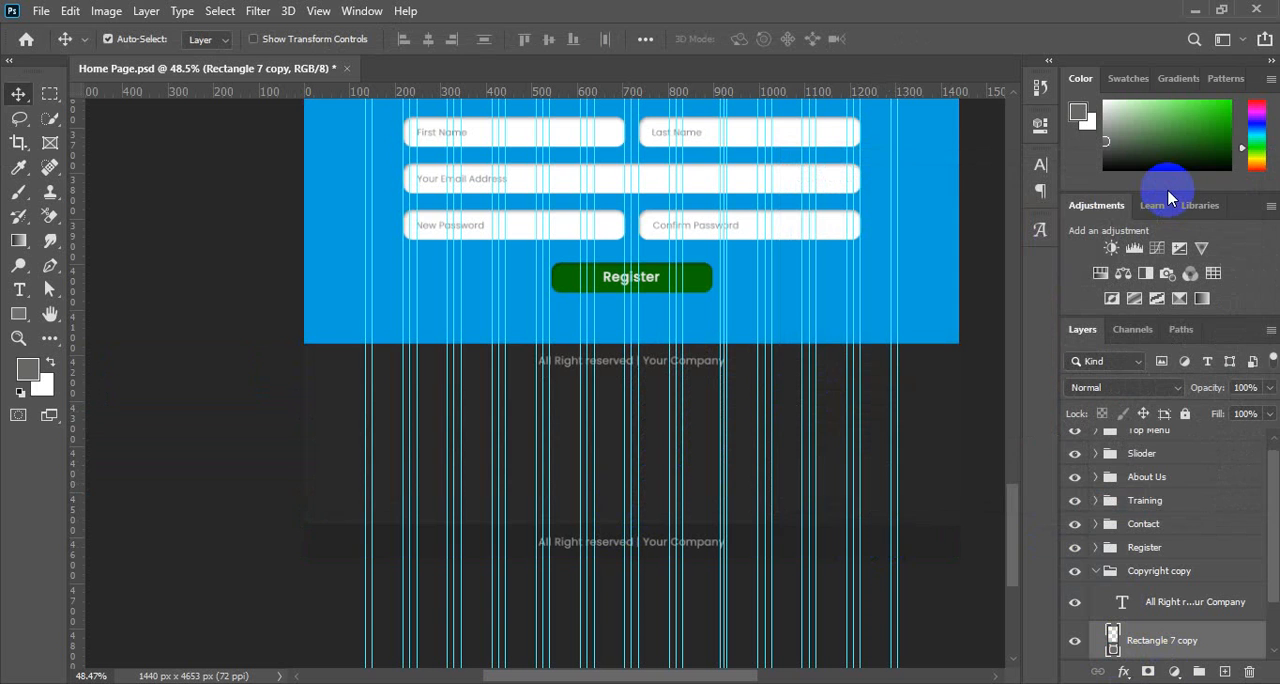
Move the copied "All Right reserved | Your Company" text line down to the middle of the dark footer section.
left_click(704, 362)
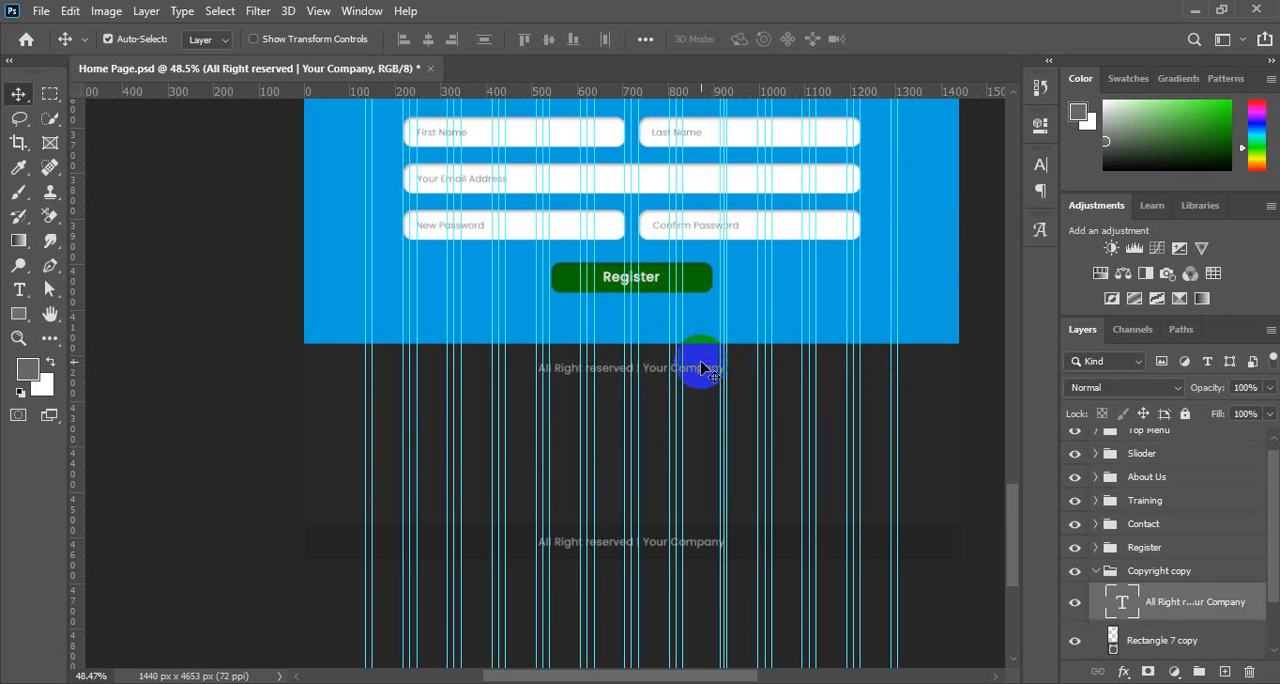
key("Delete")
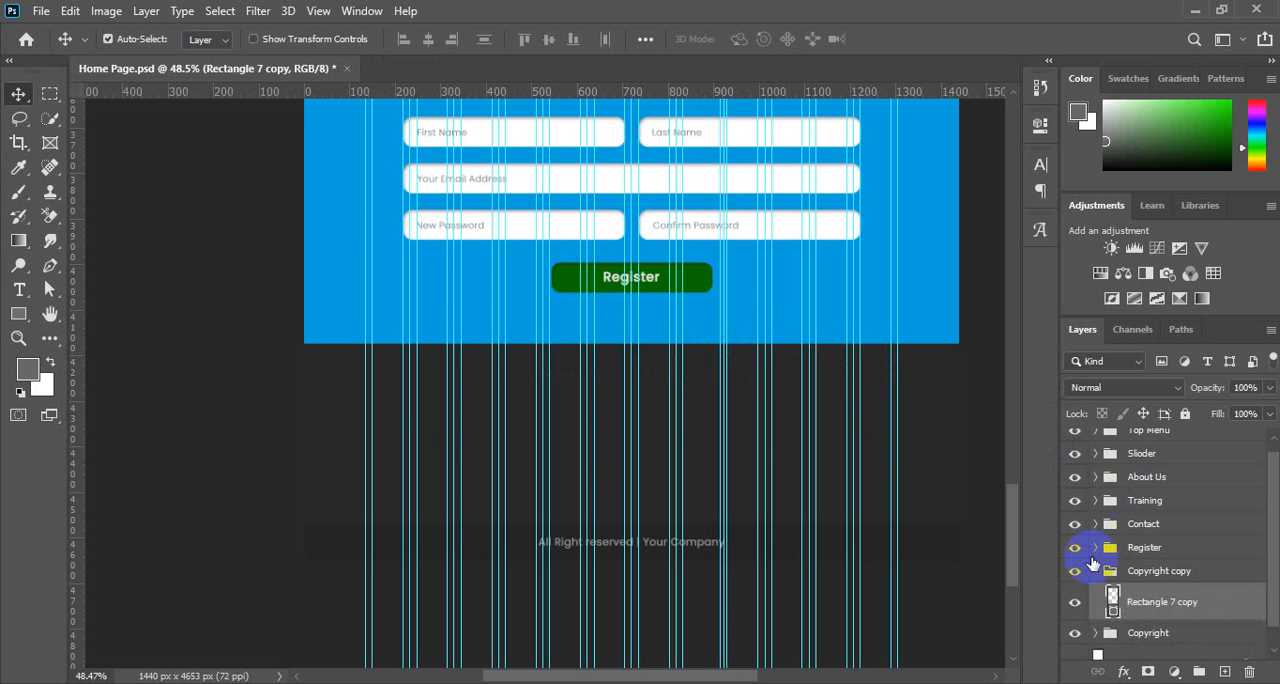
key("ctrl+z")
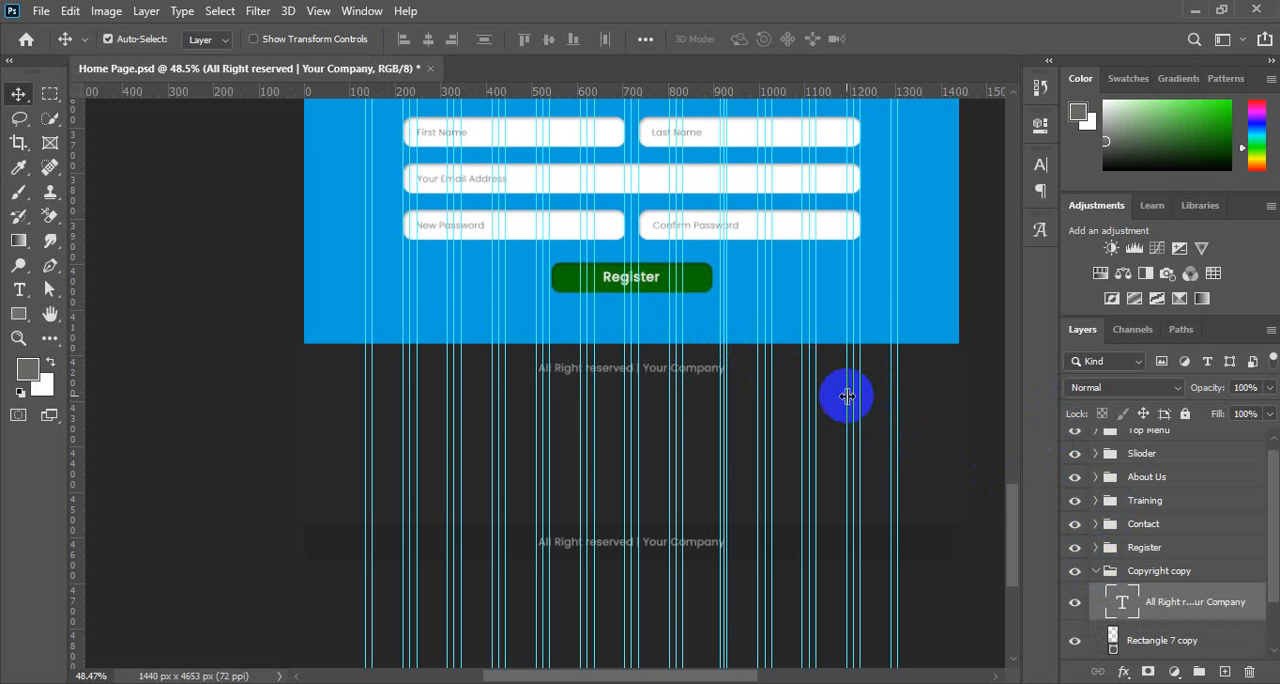
key("shift+Down")
key("shift+Down")
key("shift+Down")
key("shift+Down")
key("shift+Down")
key("shift+Down")
key("shift+Down")
key("shift+Down")
key("shift+Down")
key("shift+Down")
key("shift+Down")
key("shift+Down")
key("shift+Down")
key("shift+Down")
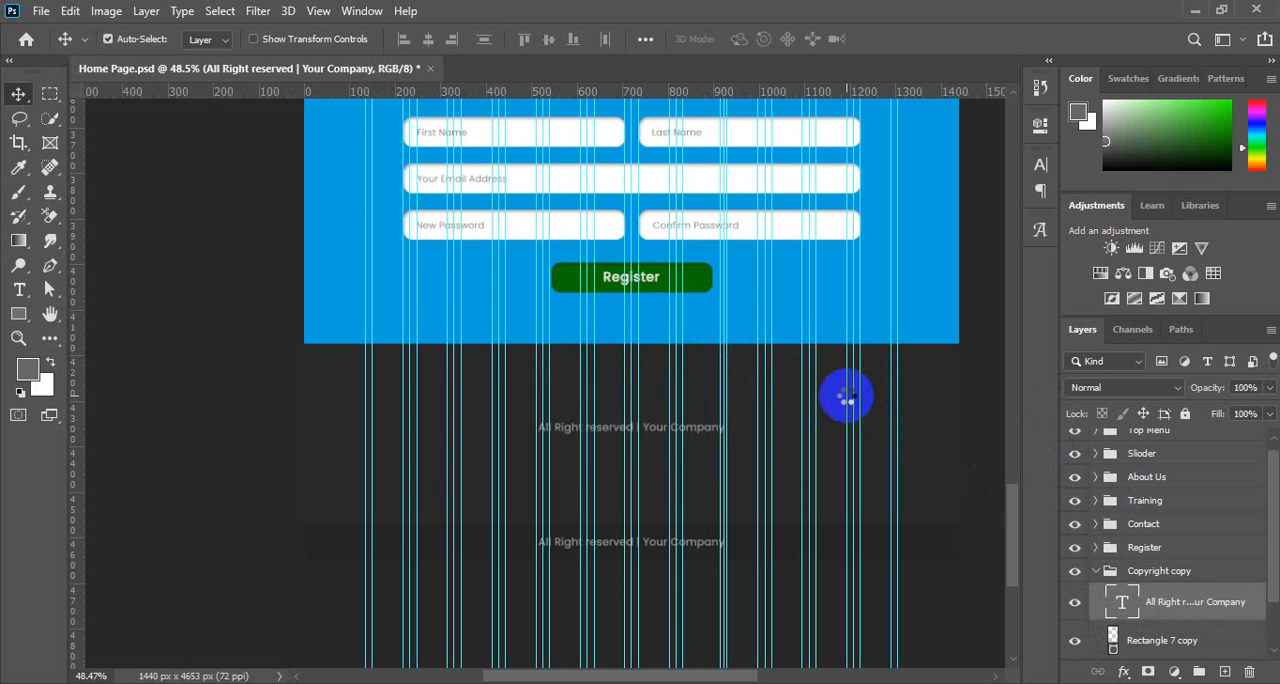
Open the Top Menu logo's smart object contents, copy the full-colour StartUp Mymensingh artwork, and close that document.
scroll(666, 443, "up", 5)
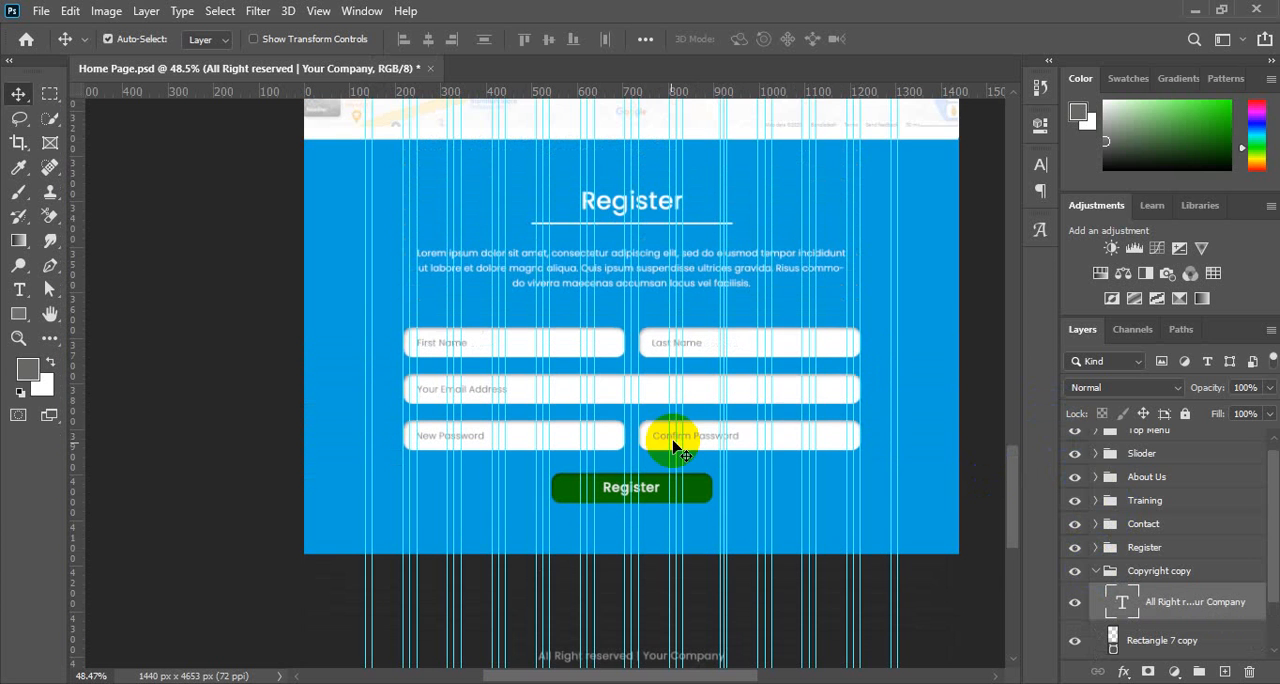
scroll(1262, 470, "up", 1)
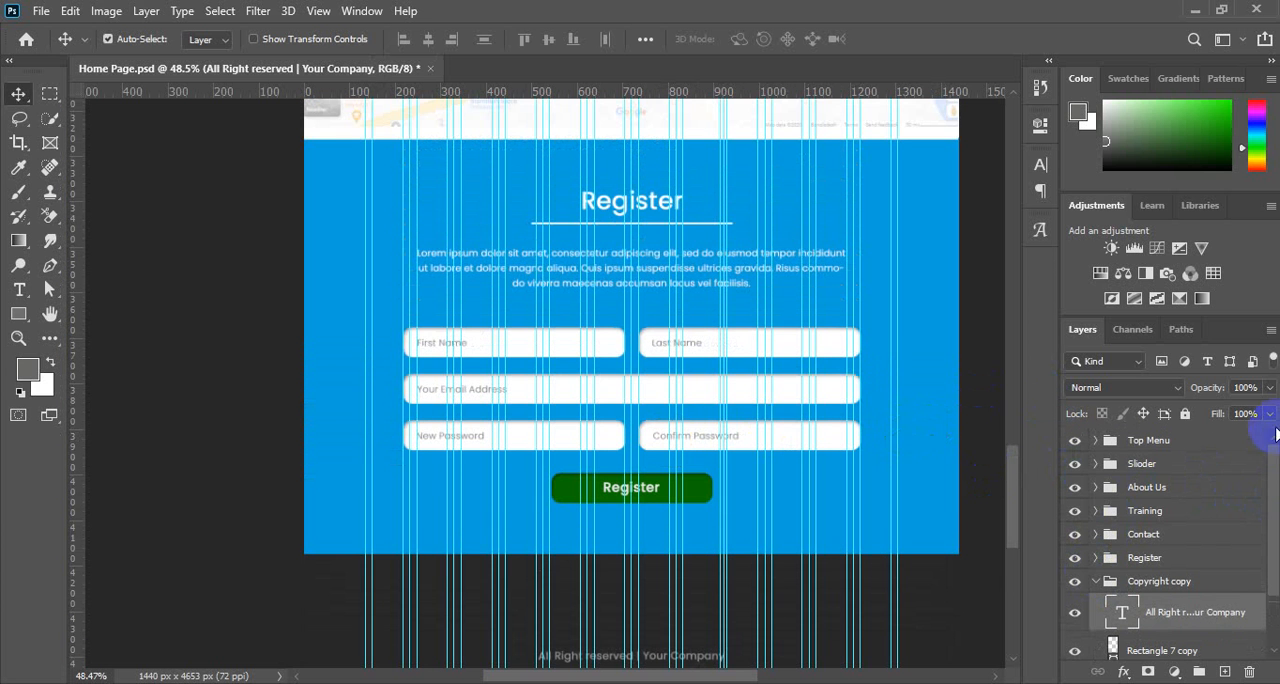
scroll(678, 328, "up", 1)
scroll(678, 328, "up", 4)
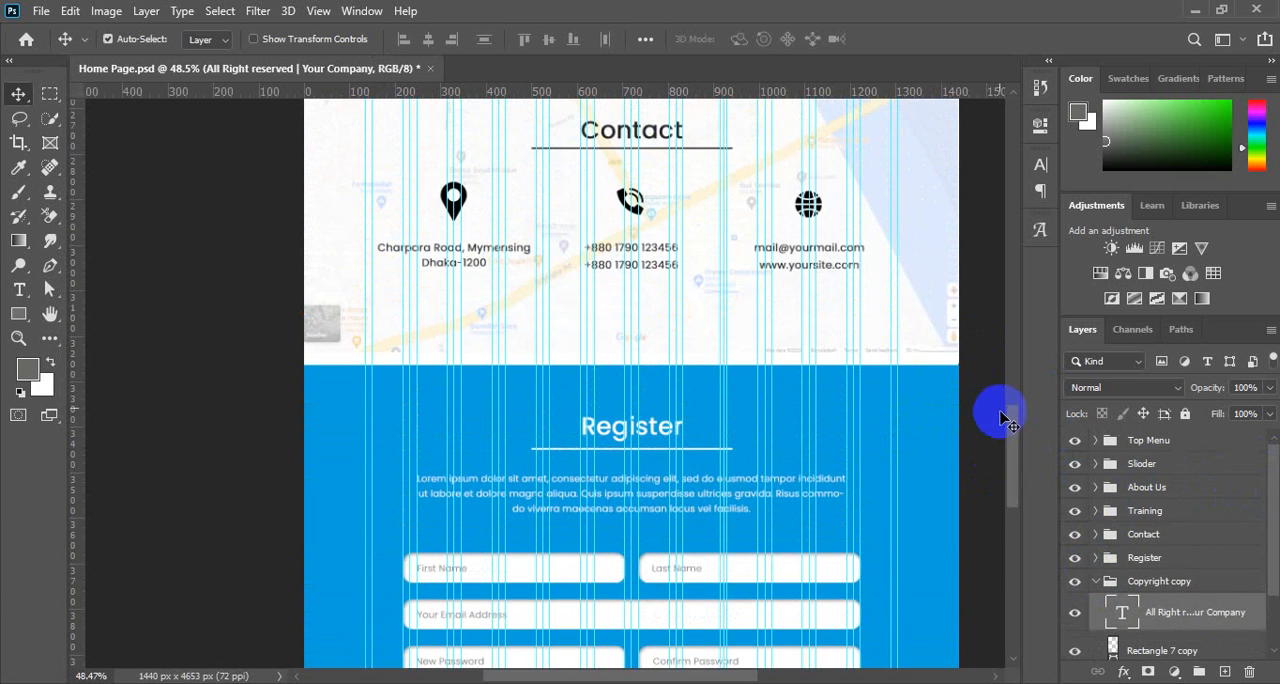
left_click_drag(1018, 368, 1020, 194)
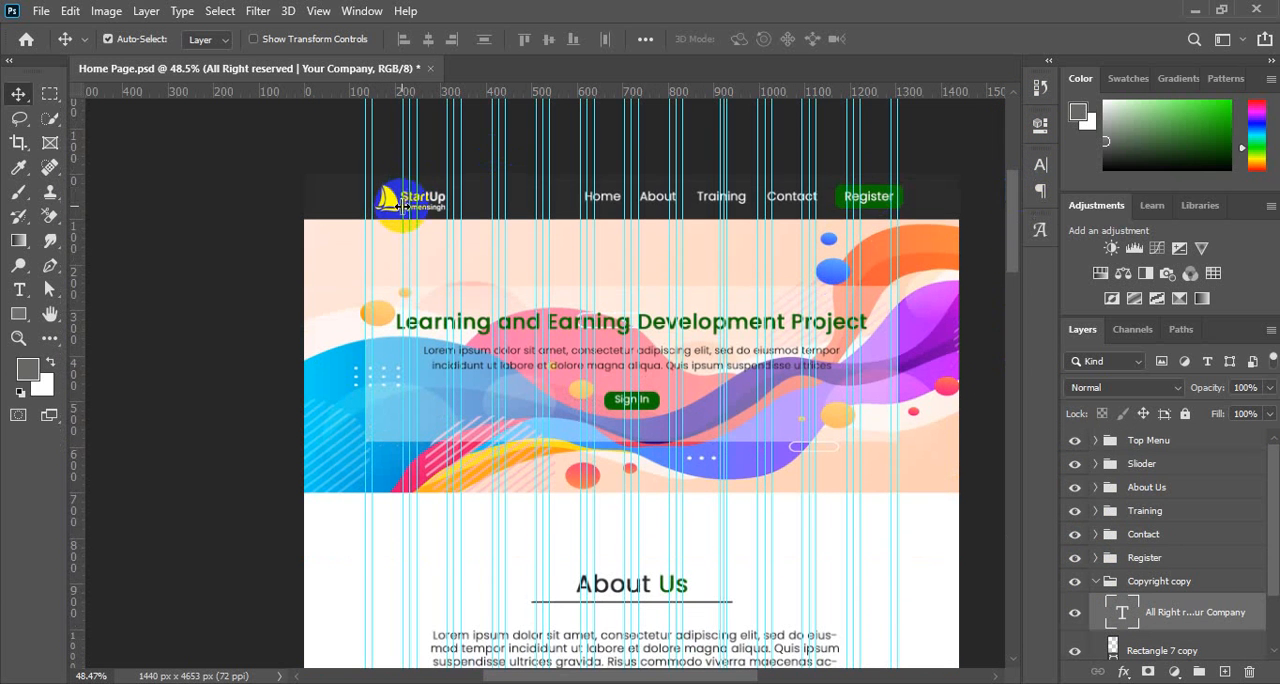
left_click(392, 201)
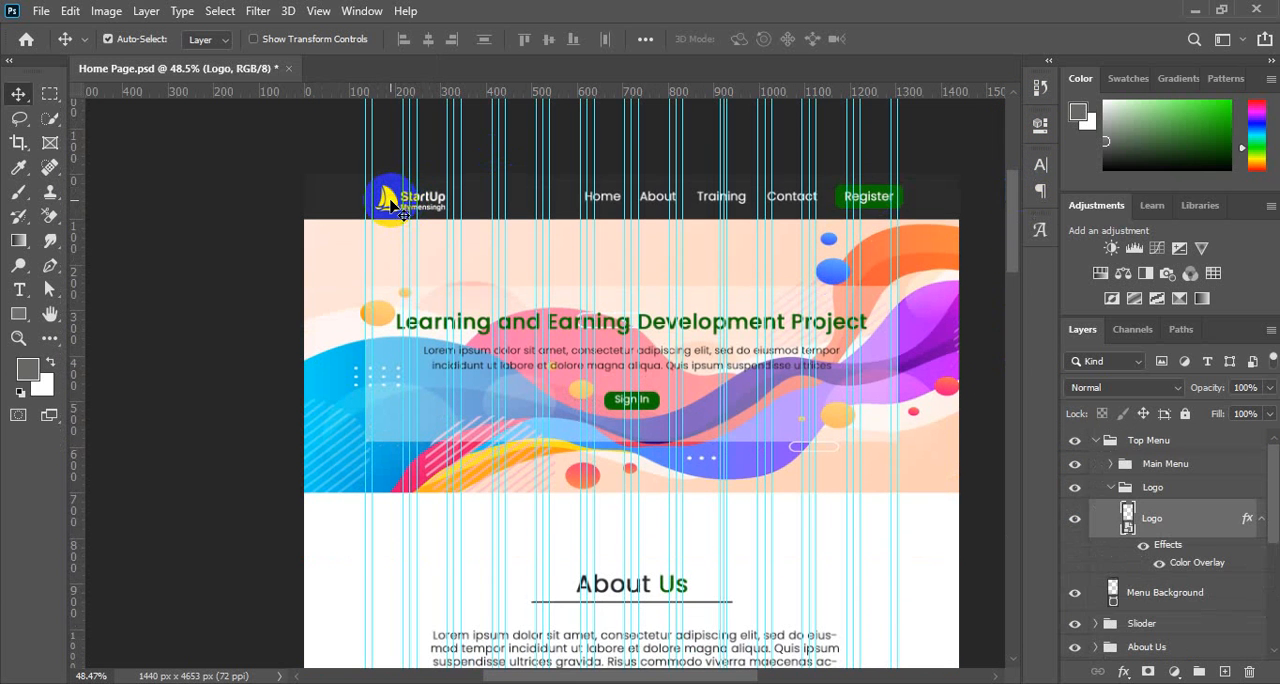
double_click(1128, 520)
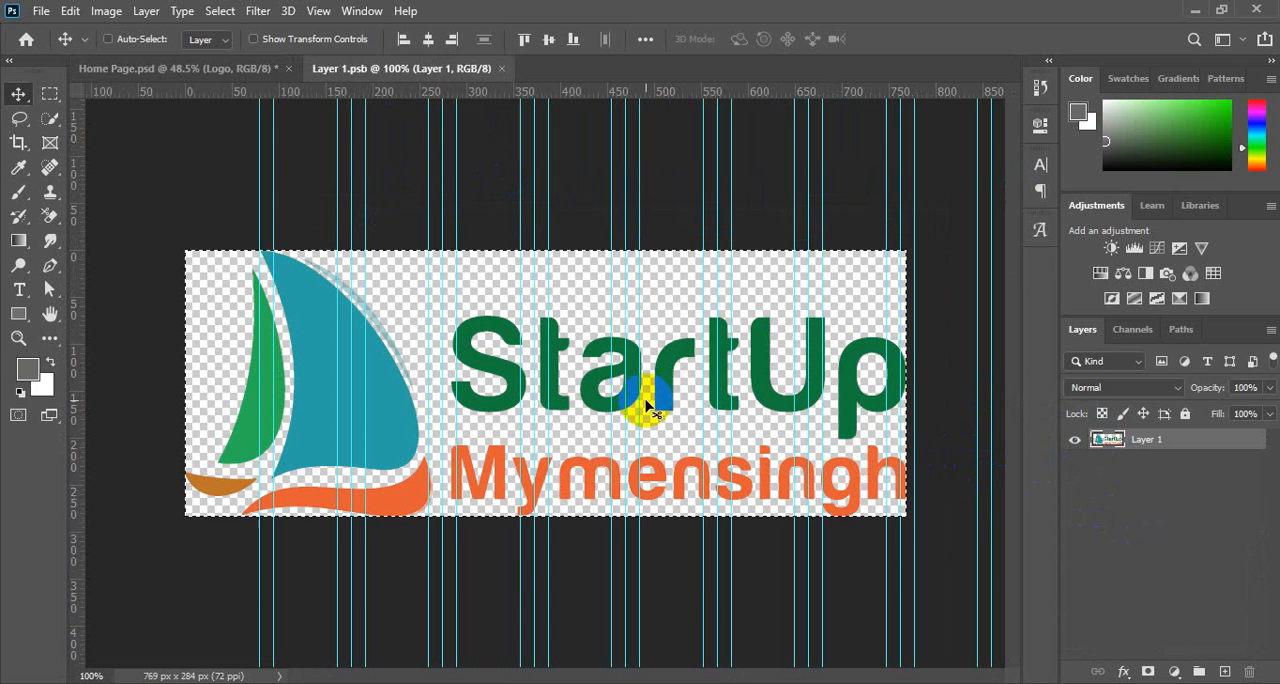
key("ctrl+c")
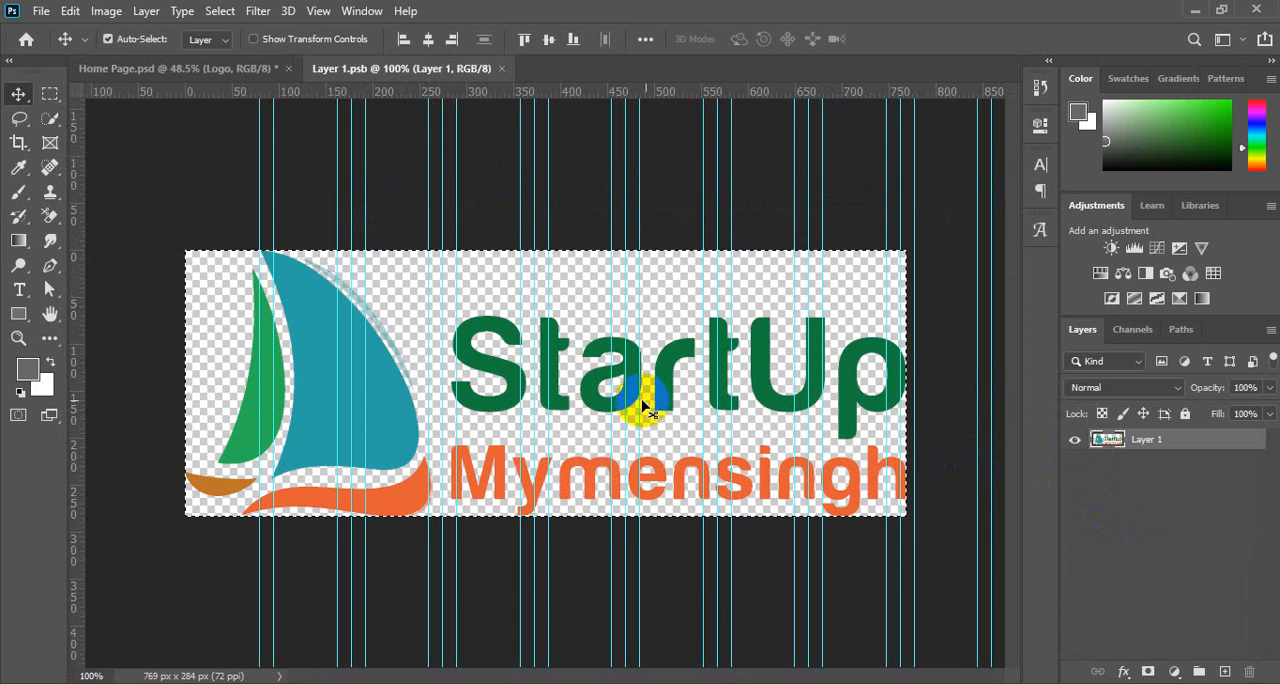
left_click(501, 68)
Collapse the Top Menu group and paste the copied logo above the background rectangle in the Copyright copy group.
scroll(925, 420, "down", 3)
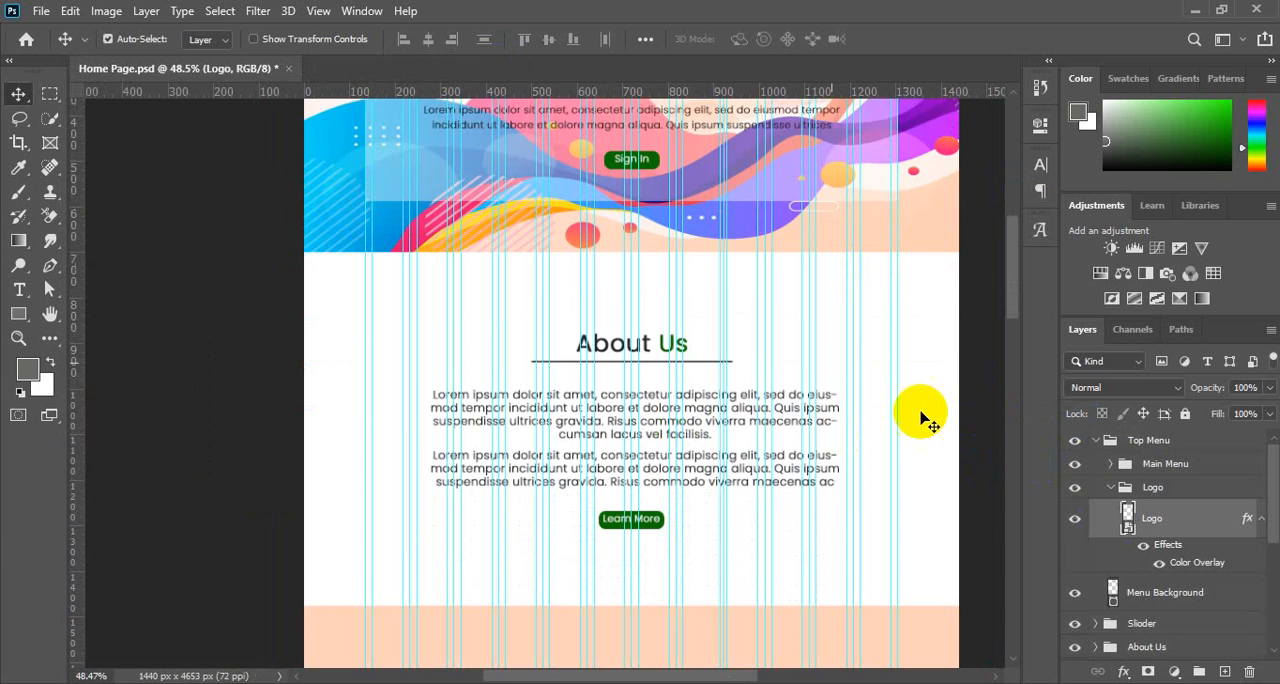
left_click_drag(1008, 263, 1090, 452)
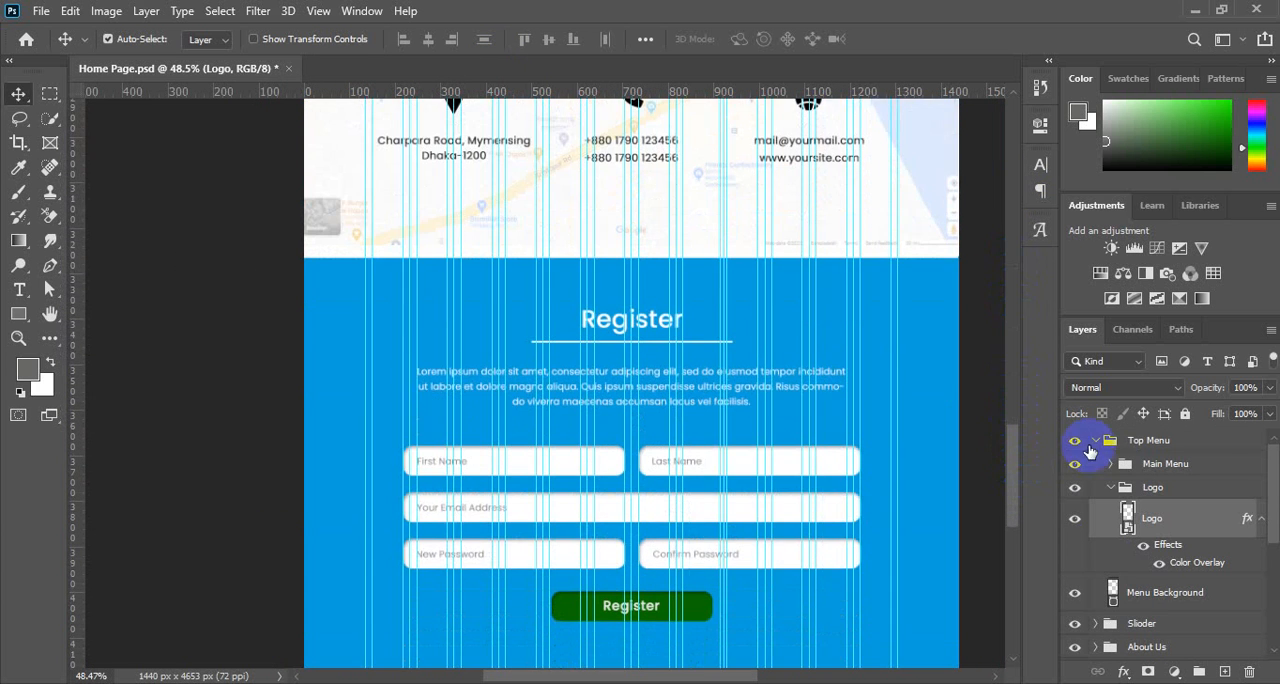
left_click(1097, 440)
scroll(806, 440, "down", 5)
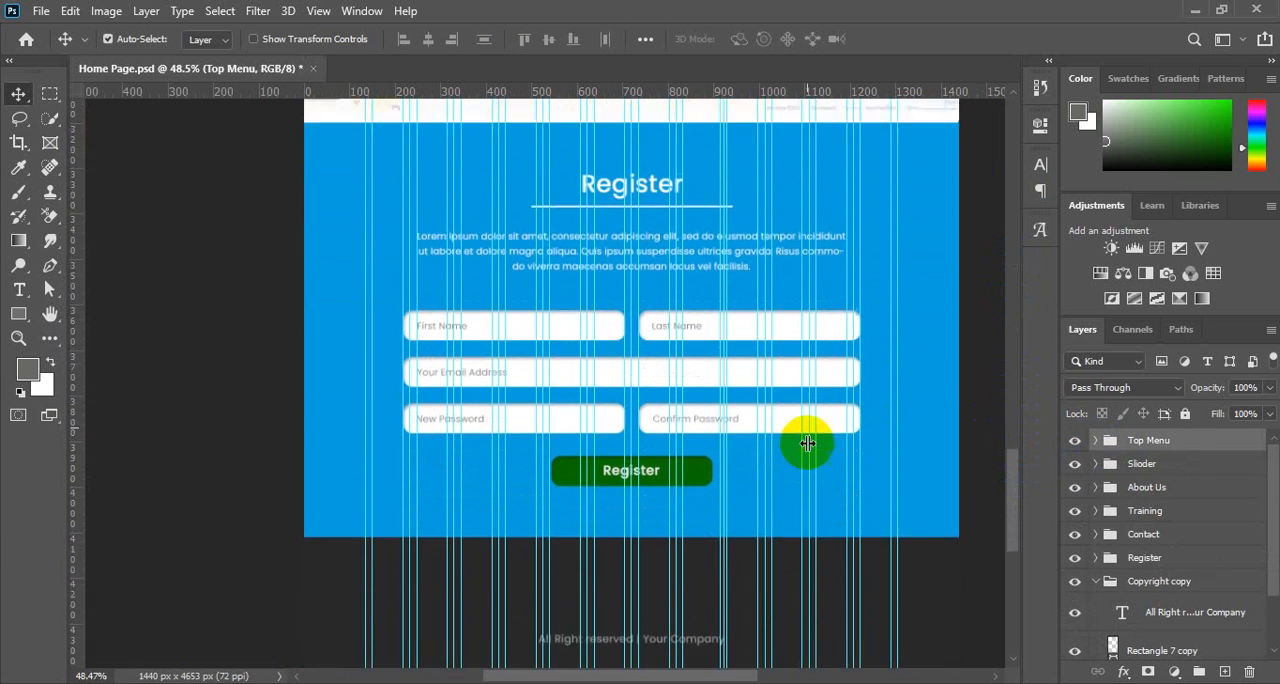
scroll(806, 444, "down", 2)
left_click(654, 381)
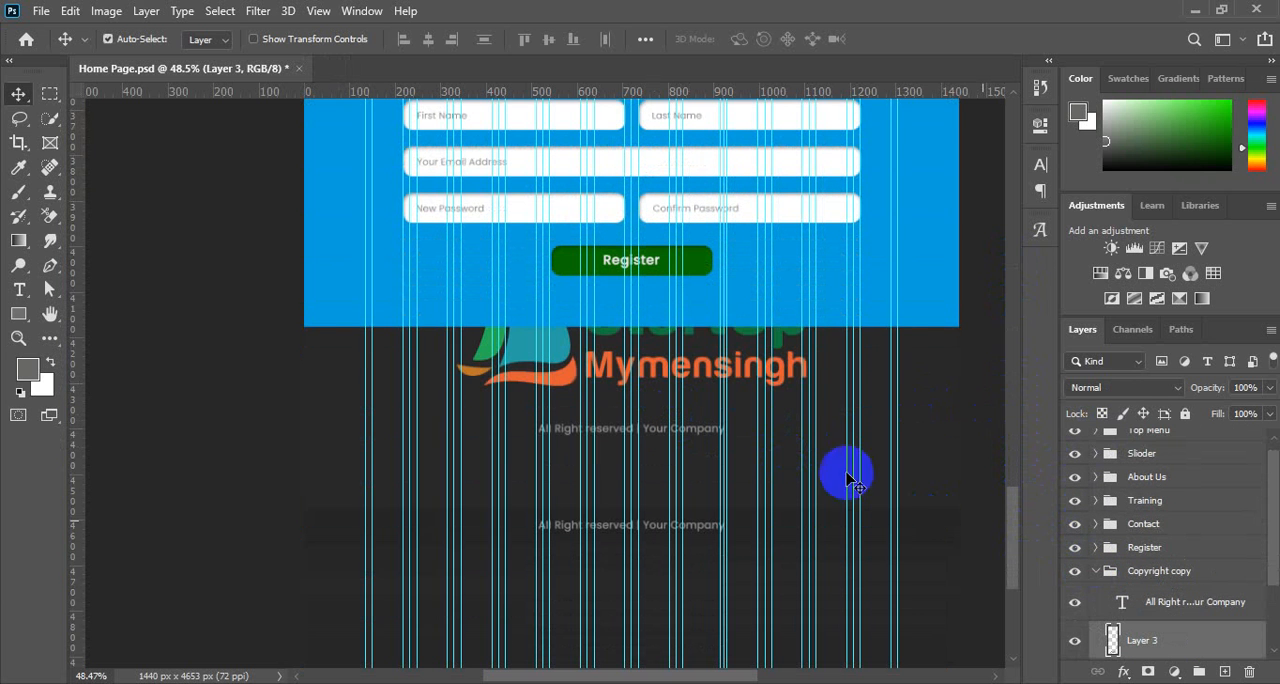
Scale the pasted logo to 43.90% and place it in the dark footer section just above the text line.
key("ctrl+t")
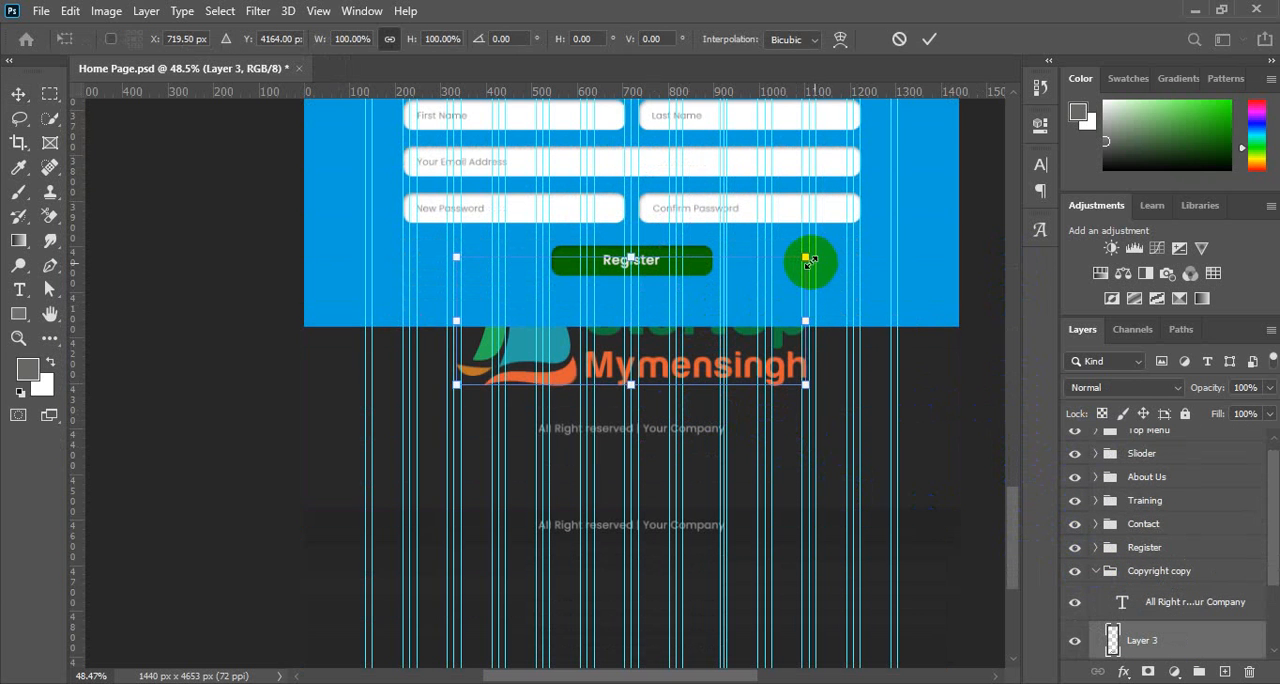
left_click_drag(806, 259, 620, 376)
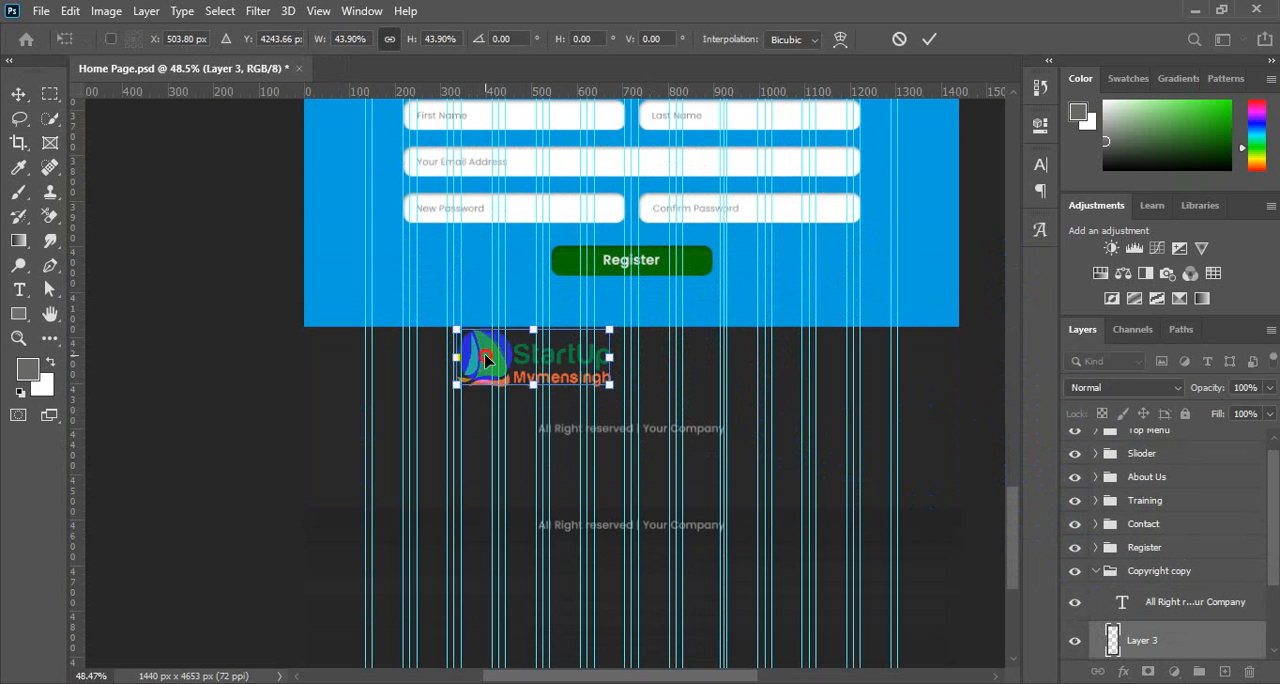
left_click_drag(485, 360, 588, 377)
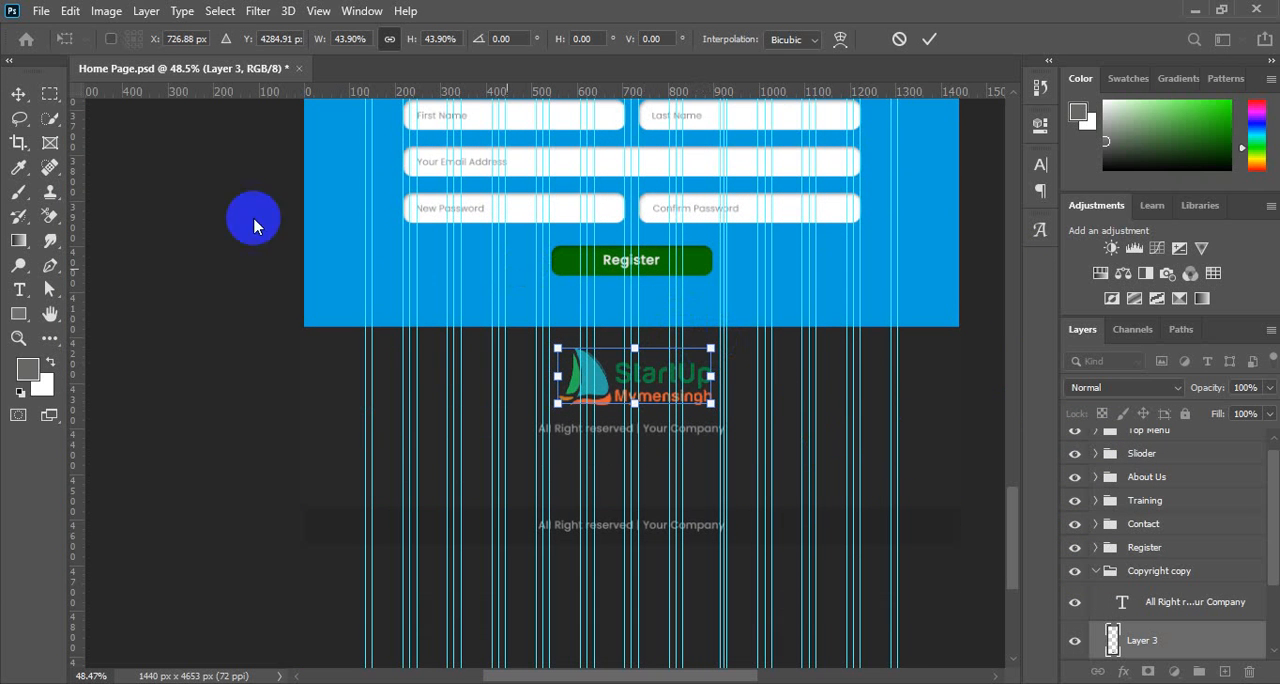
left_click(336, 313)
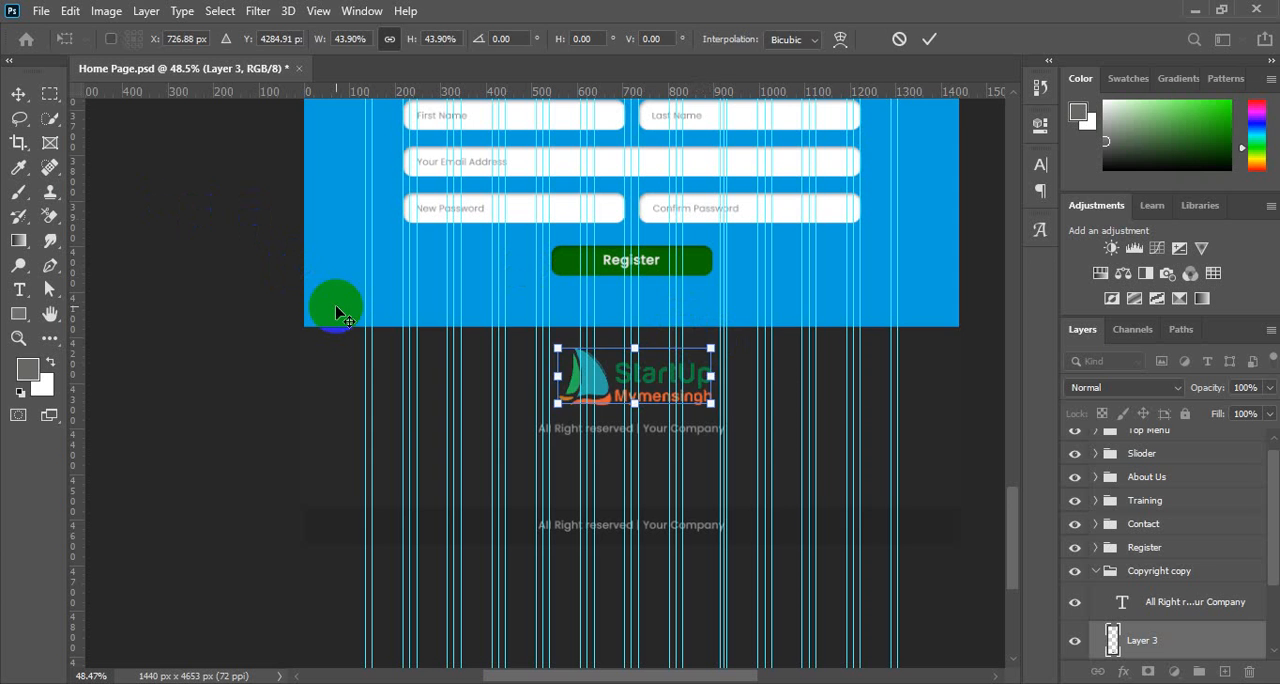
Centre the footer logo horizontally on the whole canvas, then clear the selection.
key("ctrl+a")
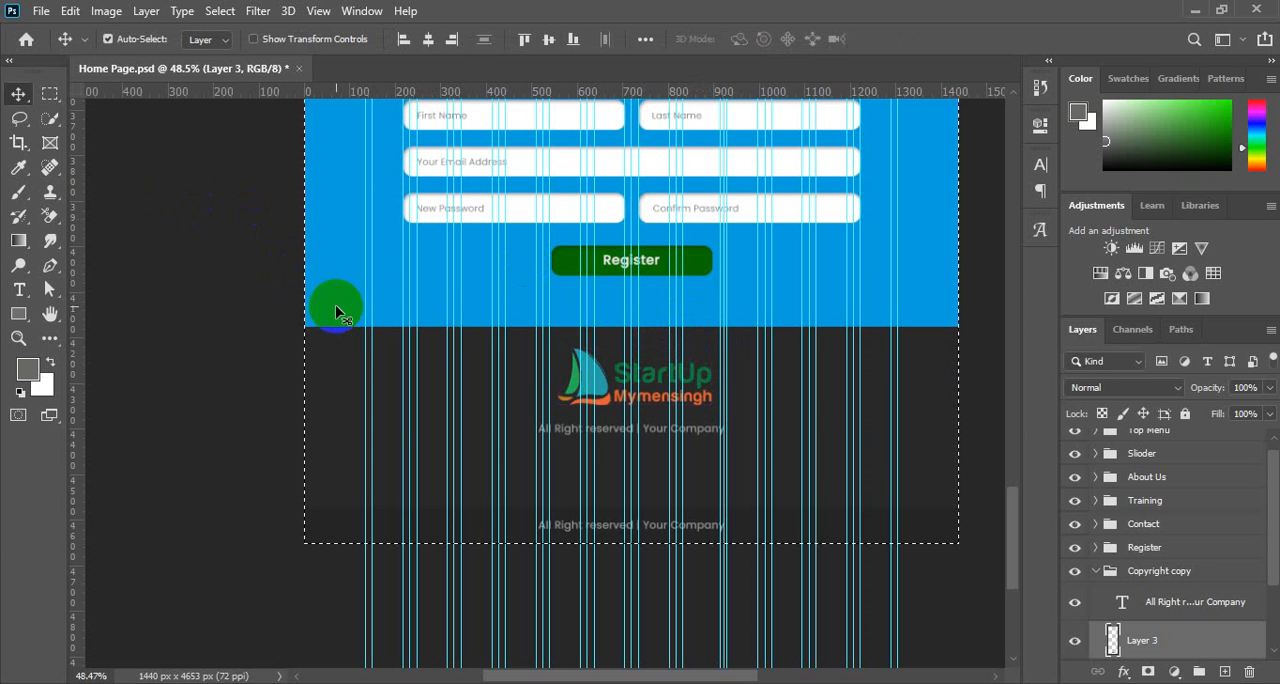
left_click(428, 39)
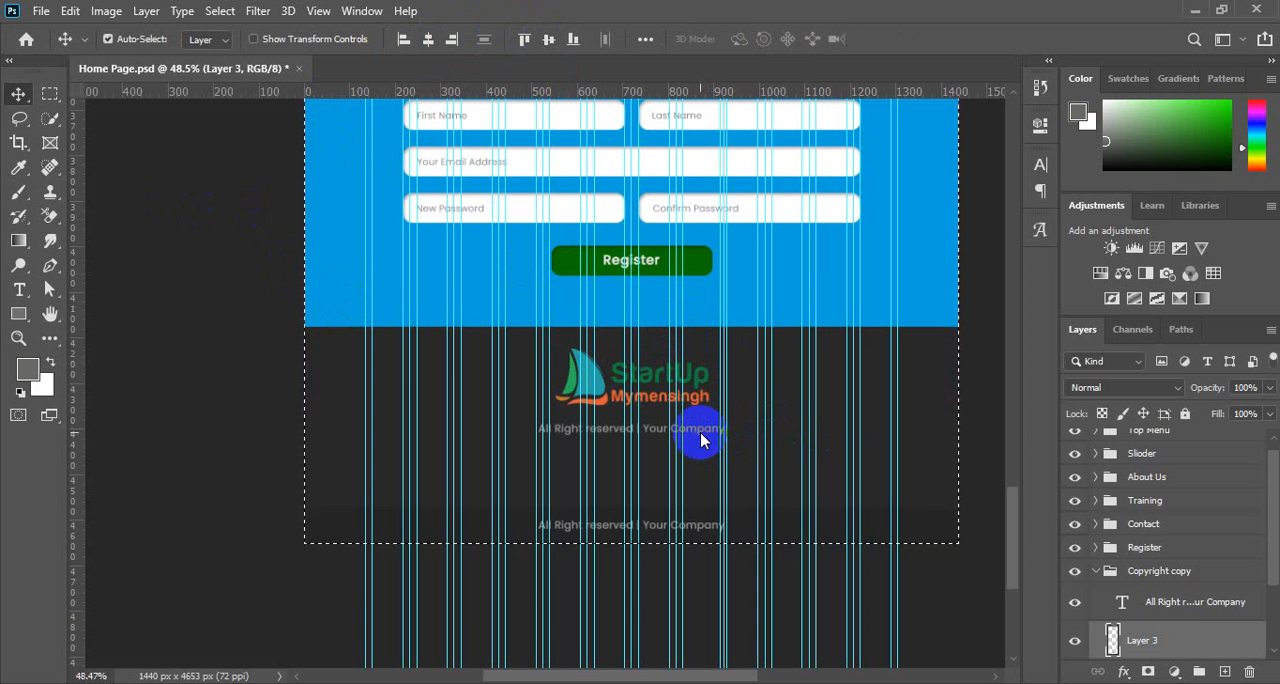
key("ctrl+d")
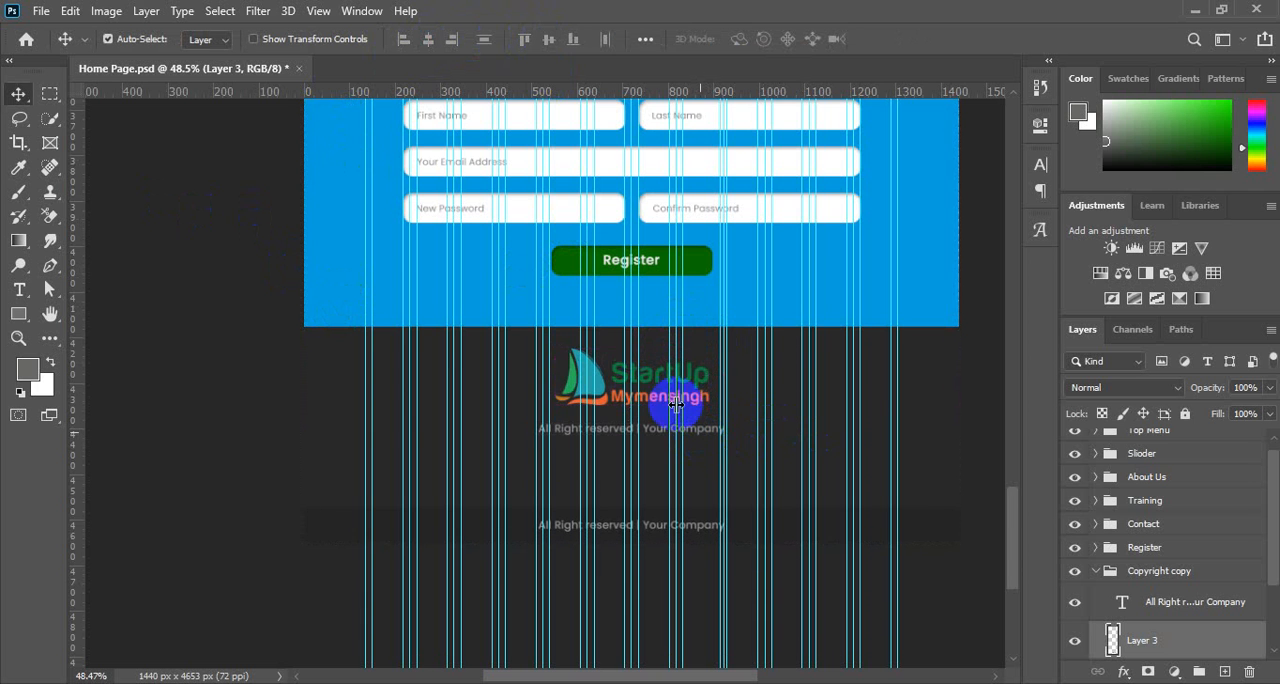
Move the footer text line slightly lower to widen the gap beneath the logo.
scroll(657, 480, "down", 1)
scroll(657, 480, "up", 1)
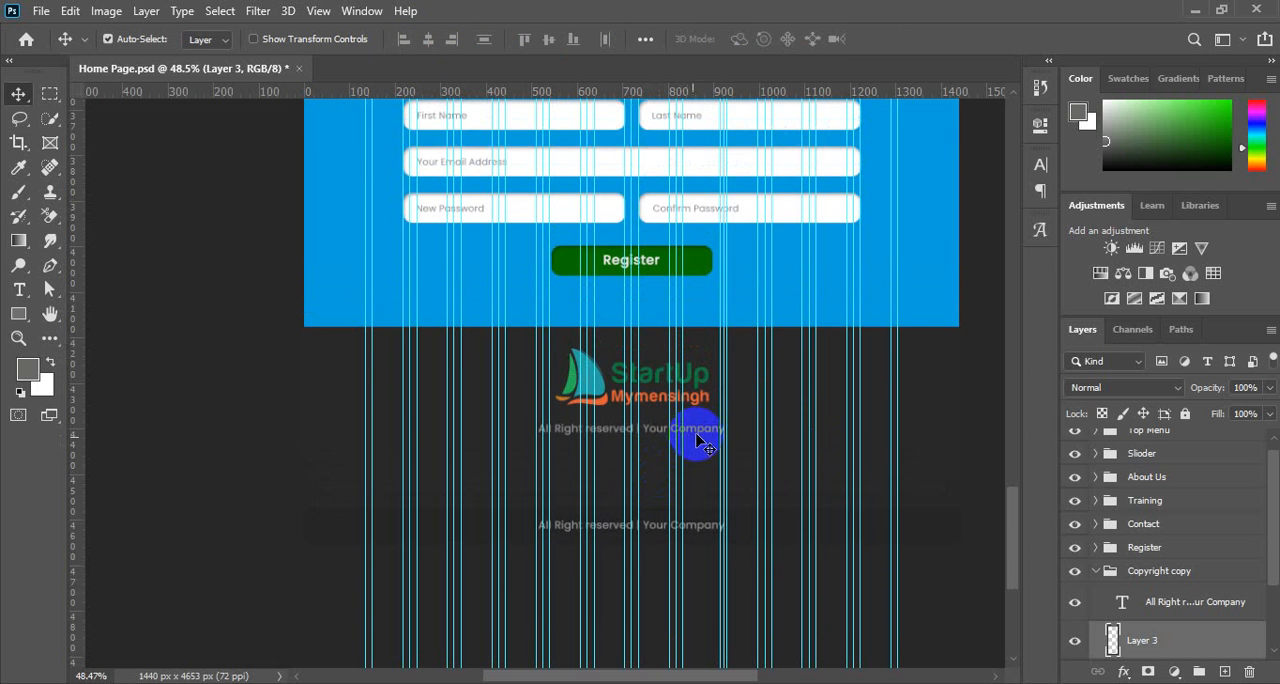
left_click_drag(697, 436, 699, 437)
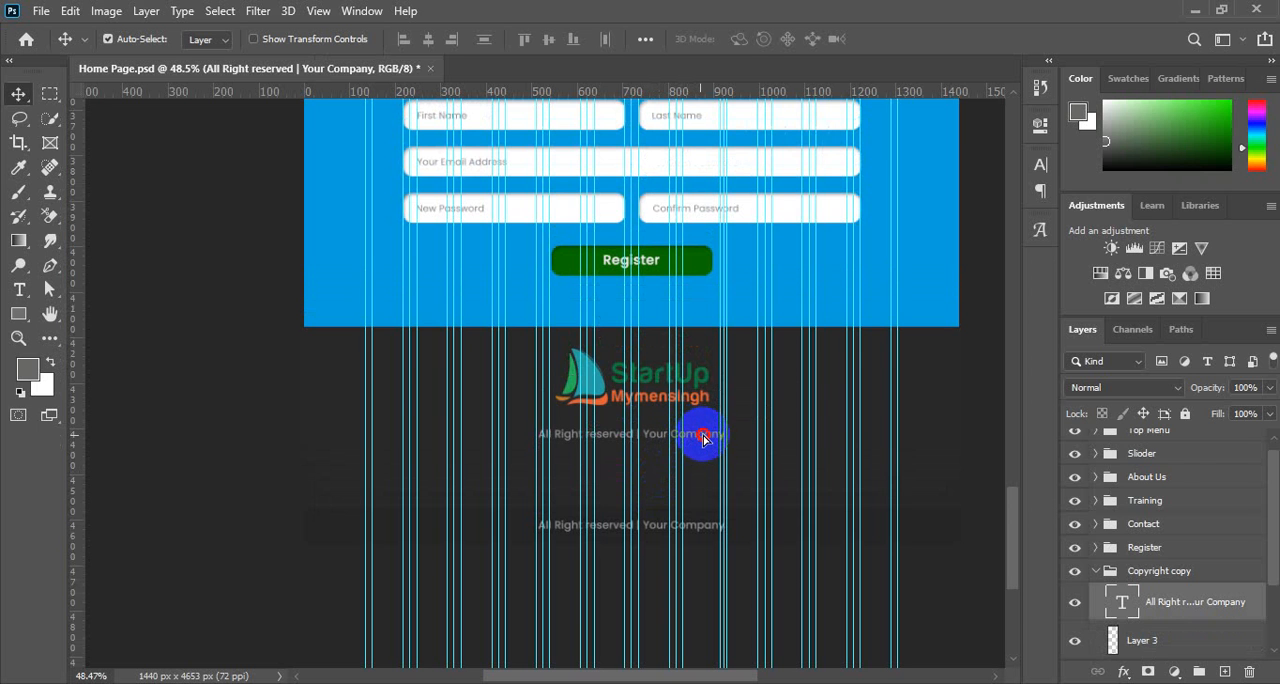
left_click_drag(703, 438, 707, 444)
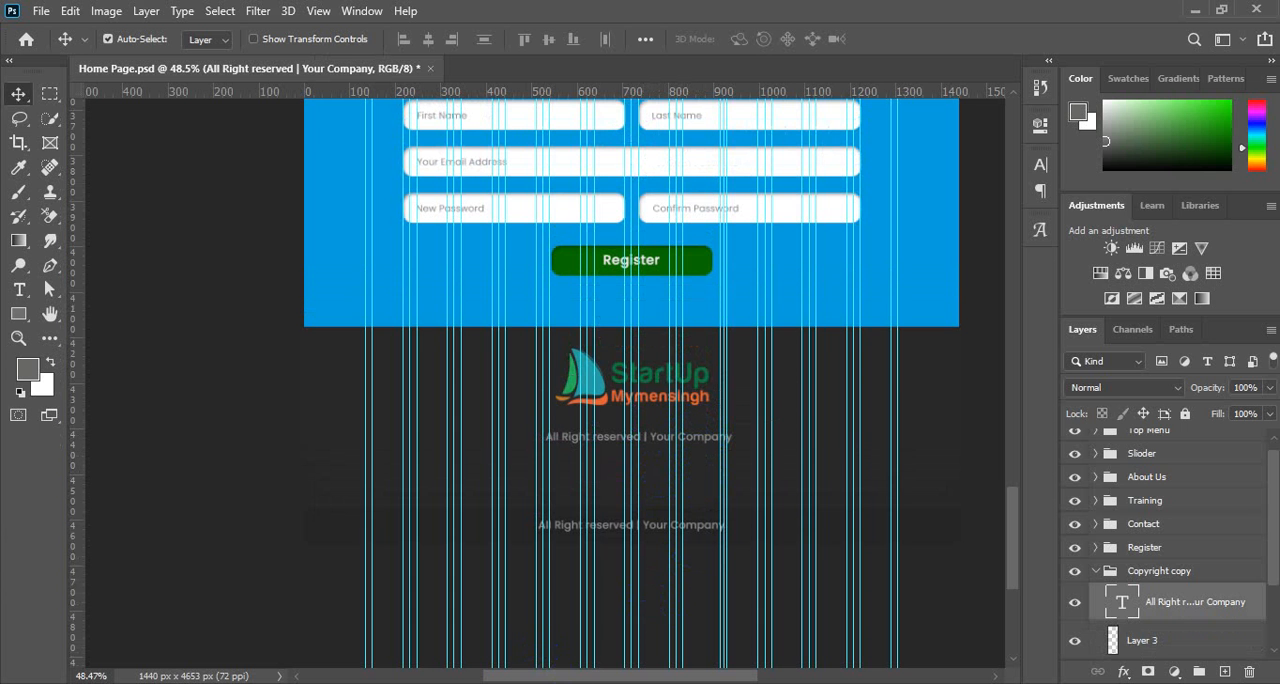
Switch to Chrome, search for "lorem ipsum" in the empty tab, and open lipsum.com.
left_click(571, 614)
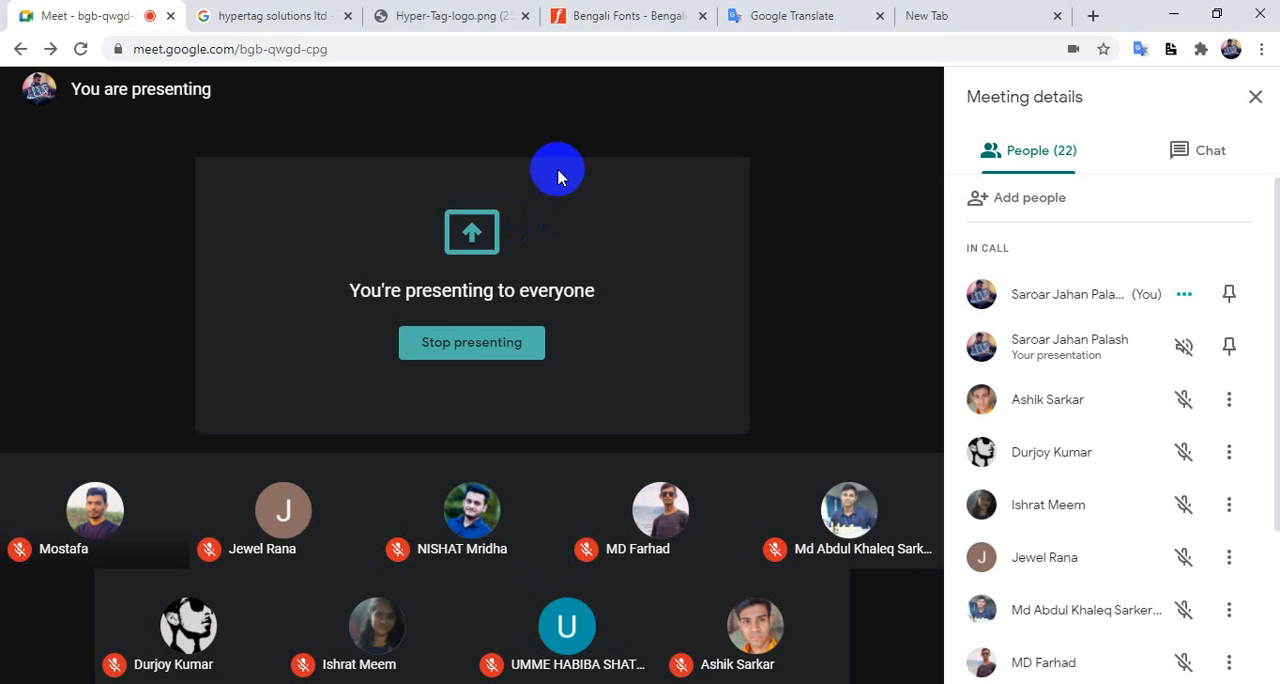
left_click(943, 14)
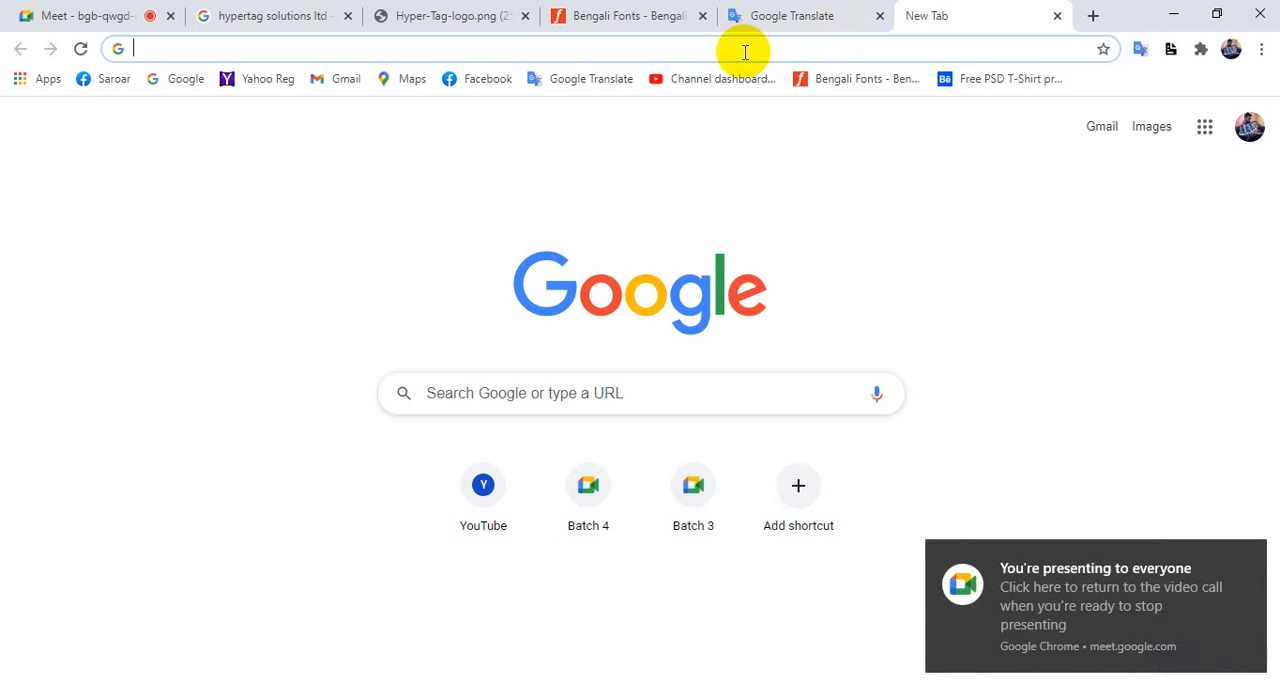
type("lor")
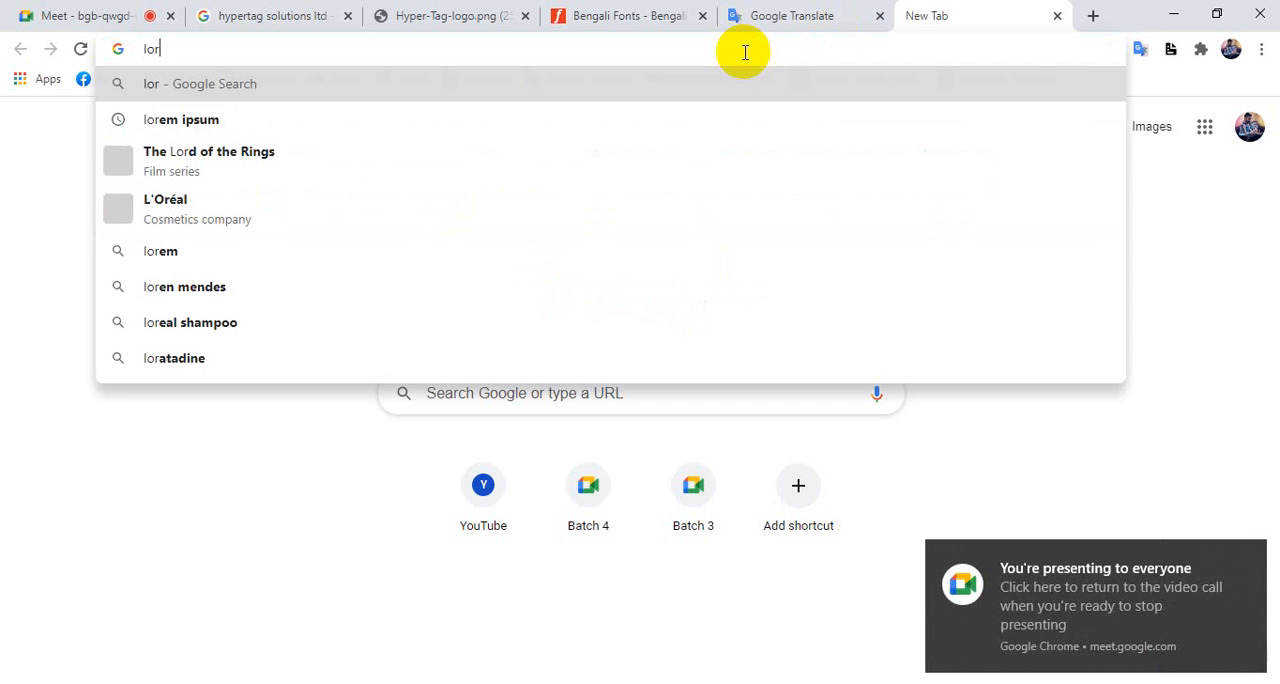
key("Down")
key("Return")
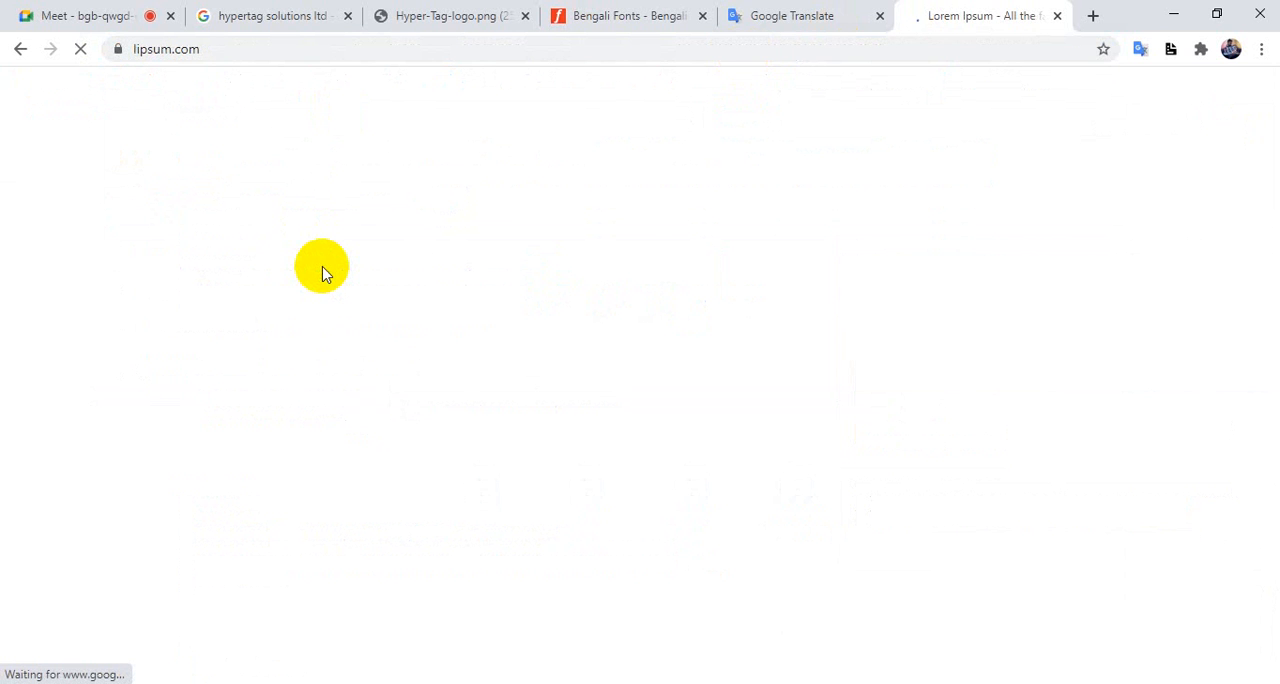
Copy the "What is Lorem Ipsum?" text from its opening words through "scrambled it to make".
scroll(324, 275, "down", 1)
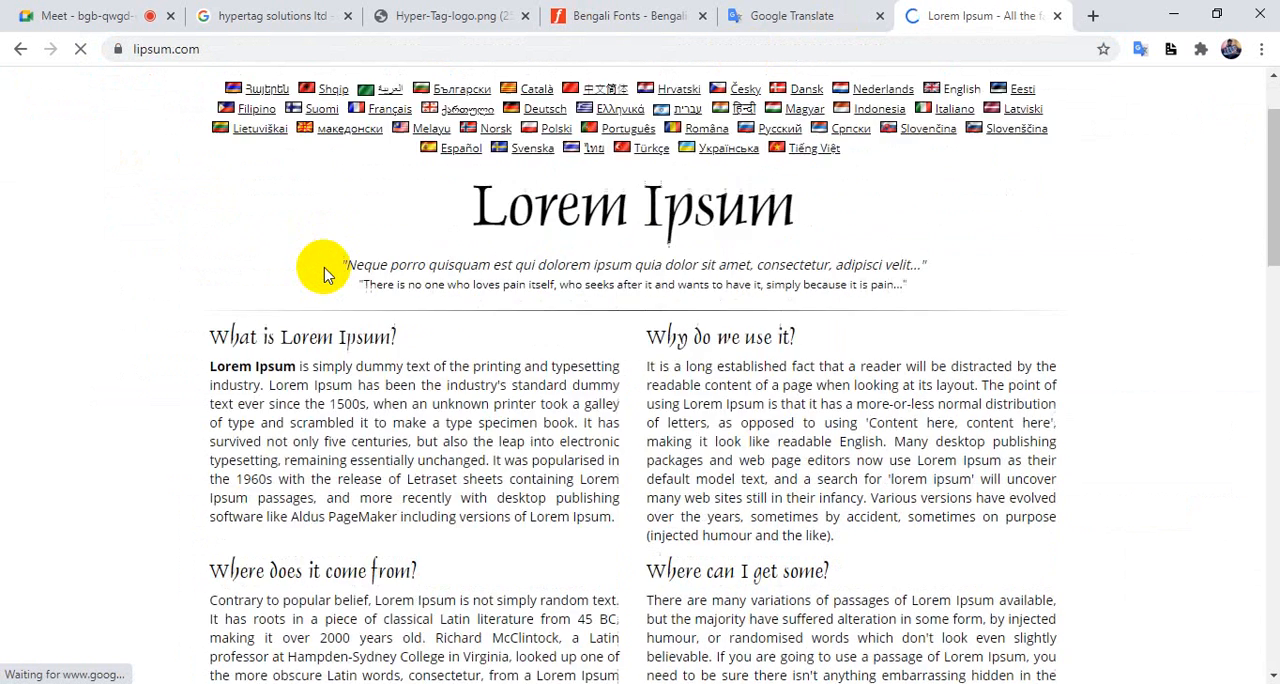
scroll(324, 275, "down", 1)
left_click_drag(211, 287, 423, 340)
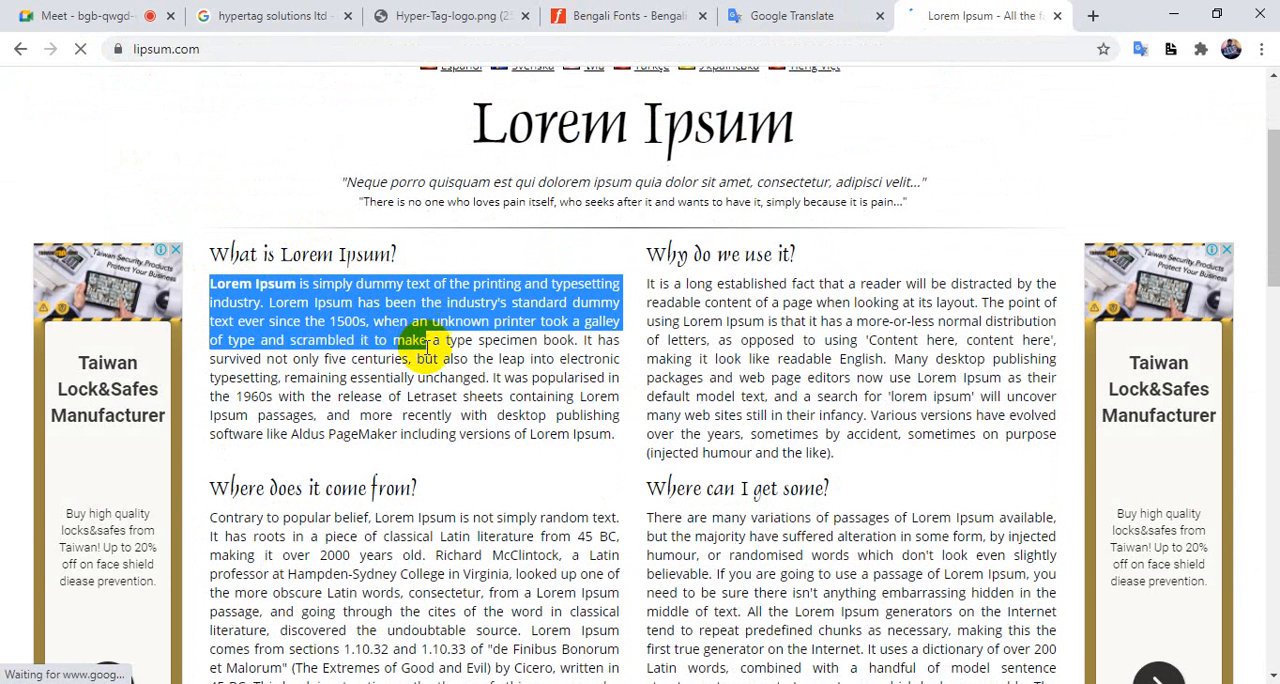
Switch to Photoshop and replace the text line beneath the footer logo with the copied Lorem Ipsum text.
left_click(370, 682)
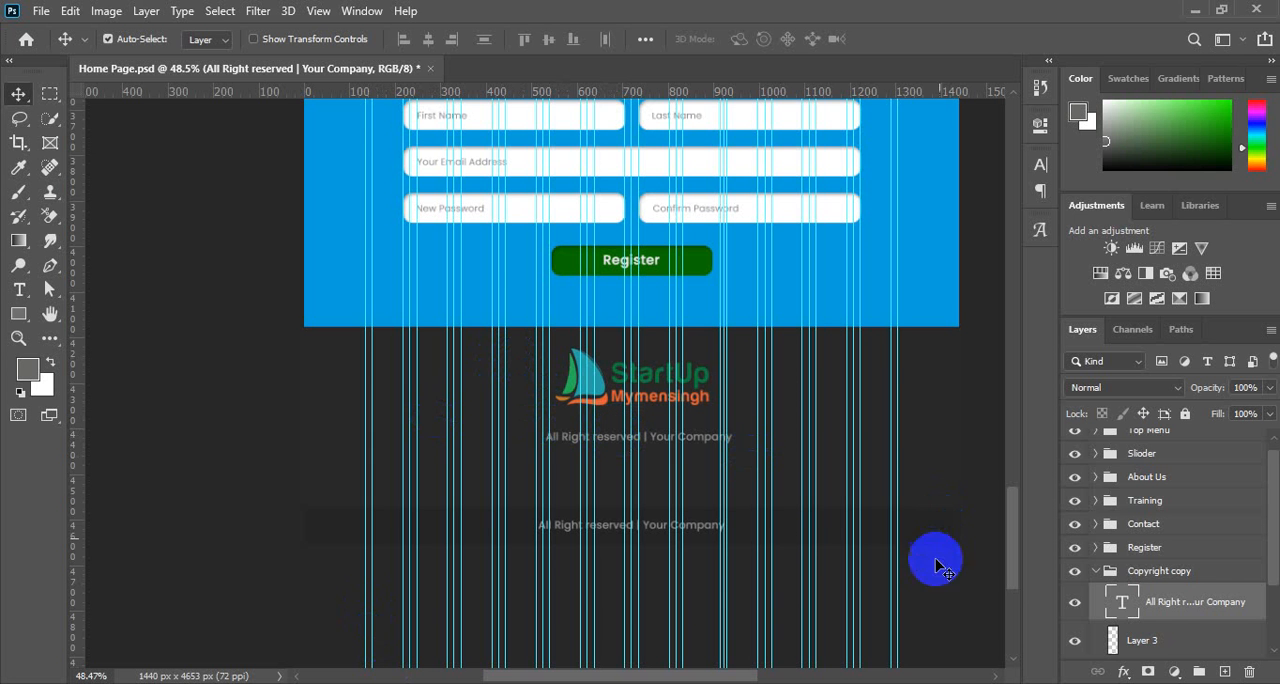
left_click(1120, 603)
double_click(1110, 607)
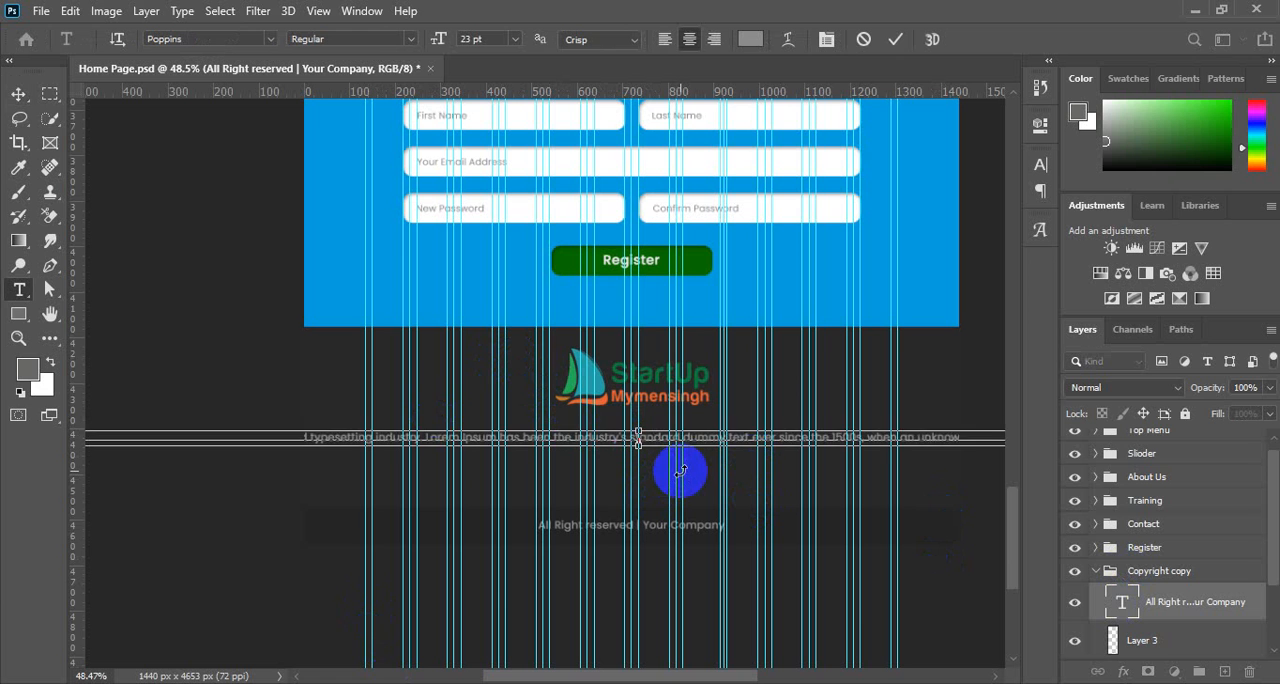
key("ctrl+a")
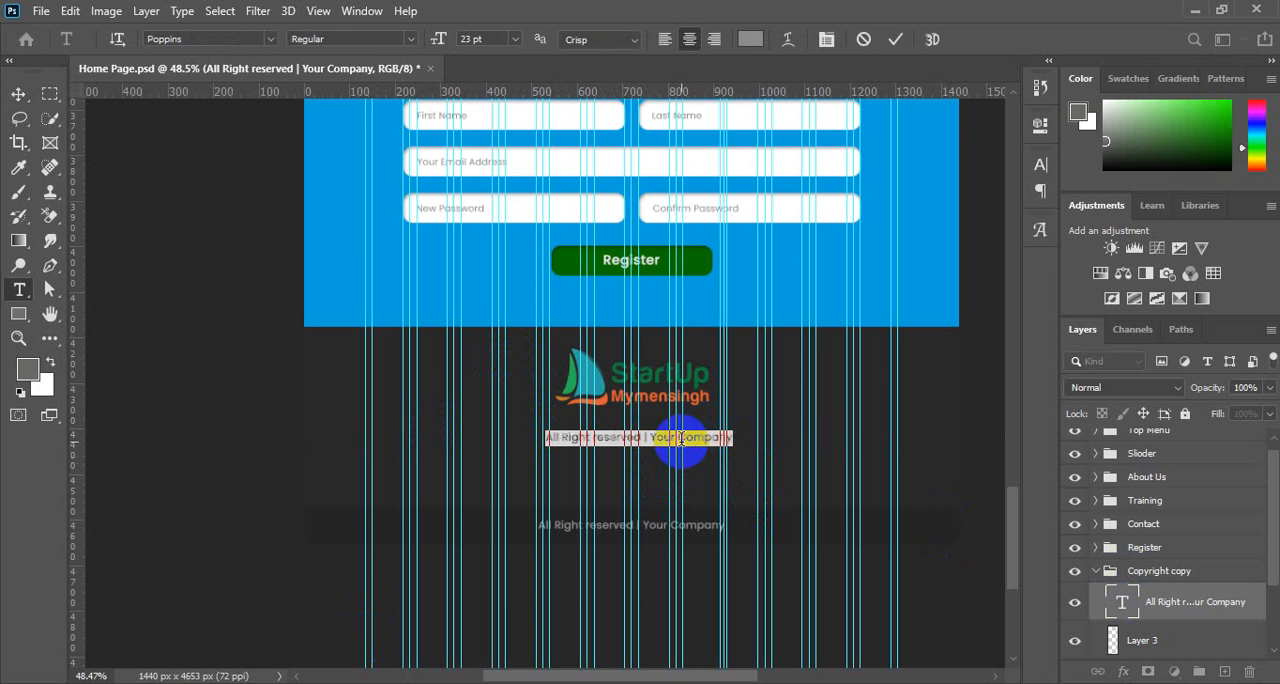
key("ctrl+v")
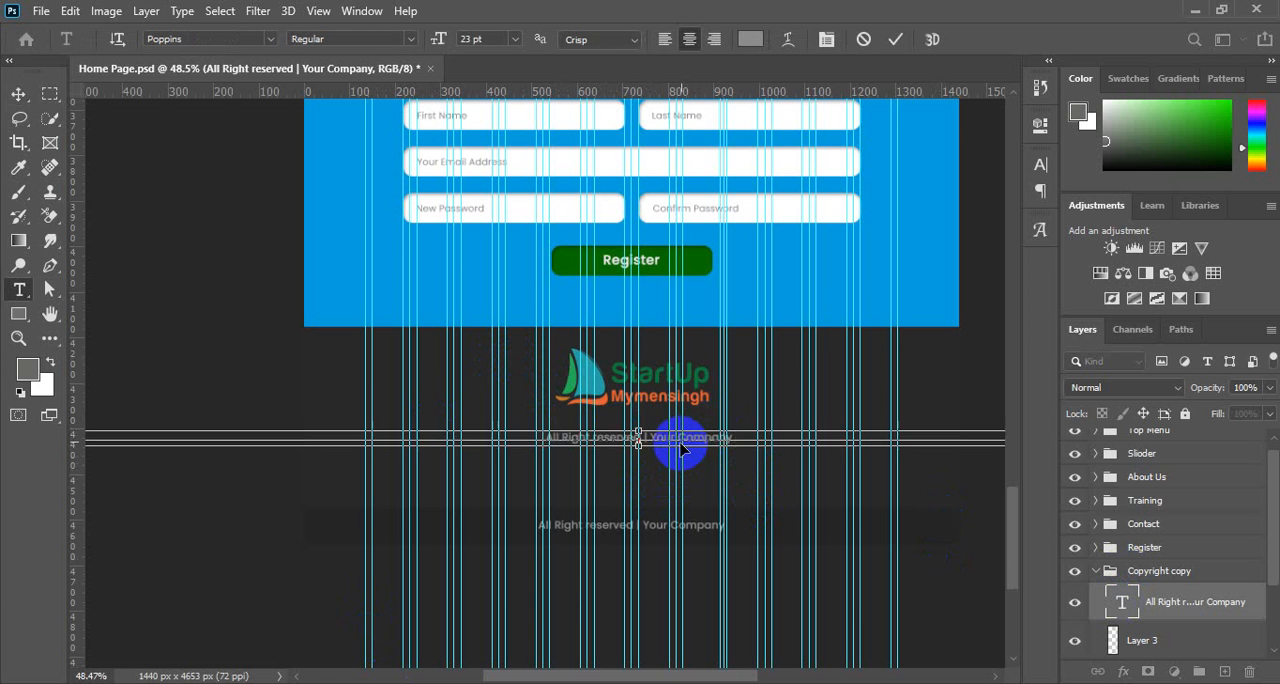
left_click(18, 93)
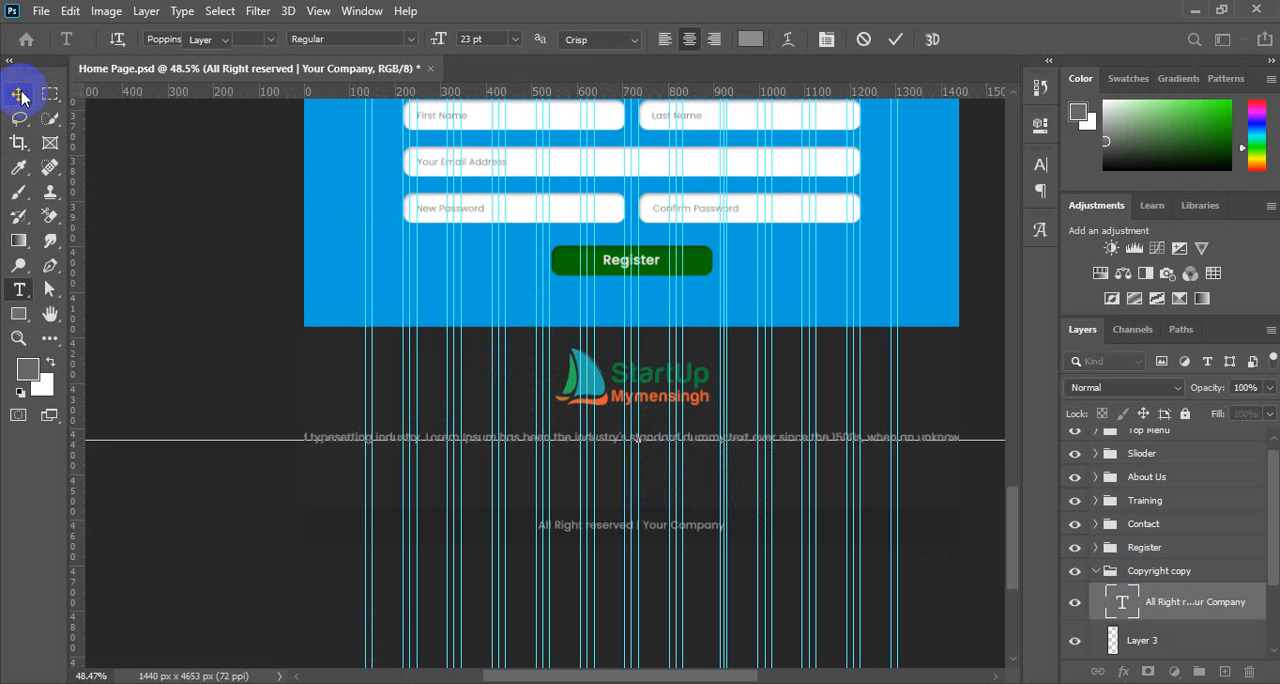
Align the placeholder text layer to the left edge of the whole canvas, then clear the selection.
left_click_drag(391, 343, 497, 394)
key("ctrl+a")
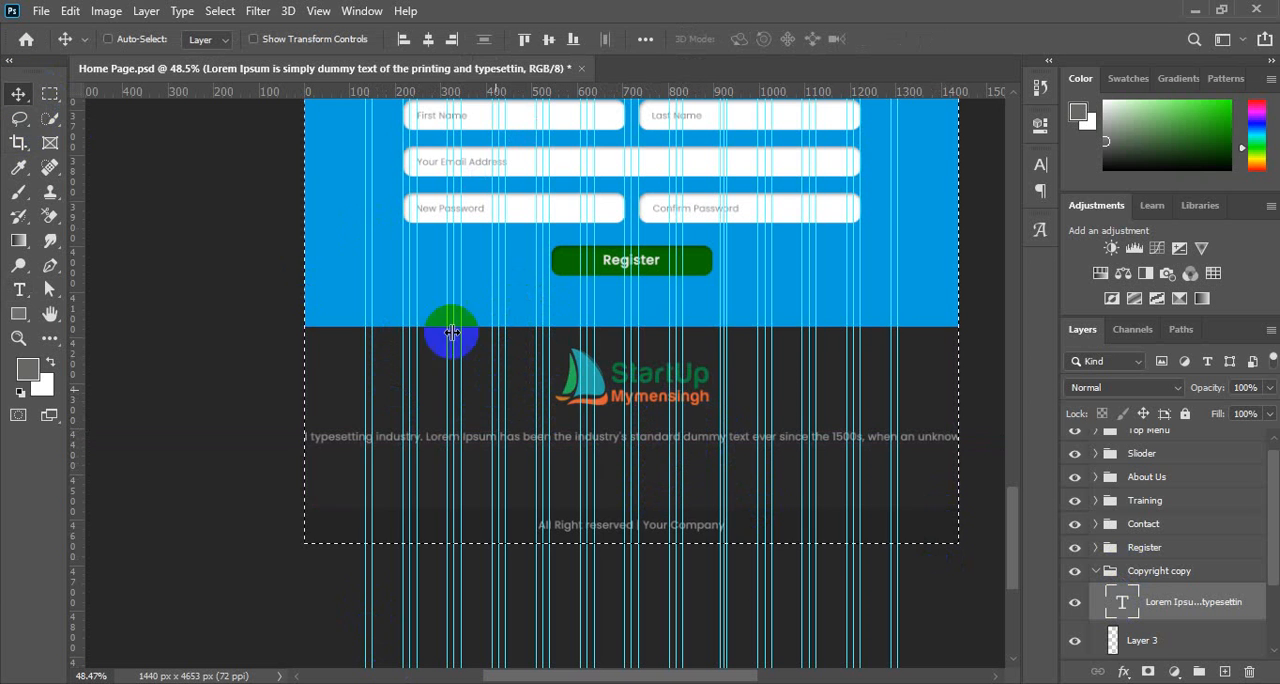
left_click(403, 41)
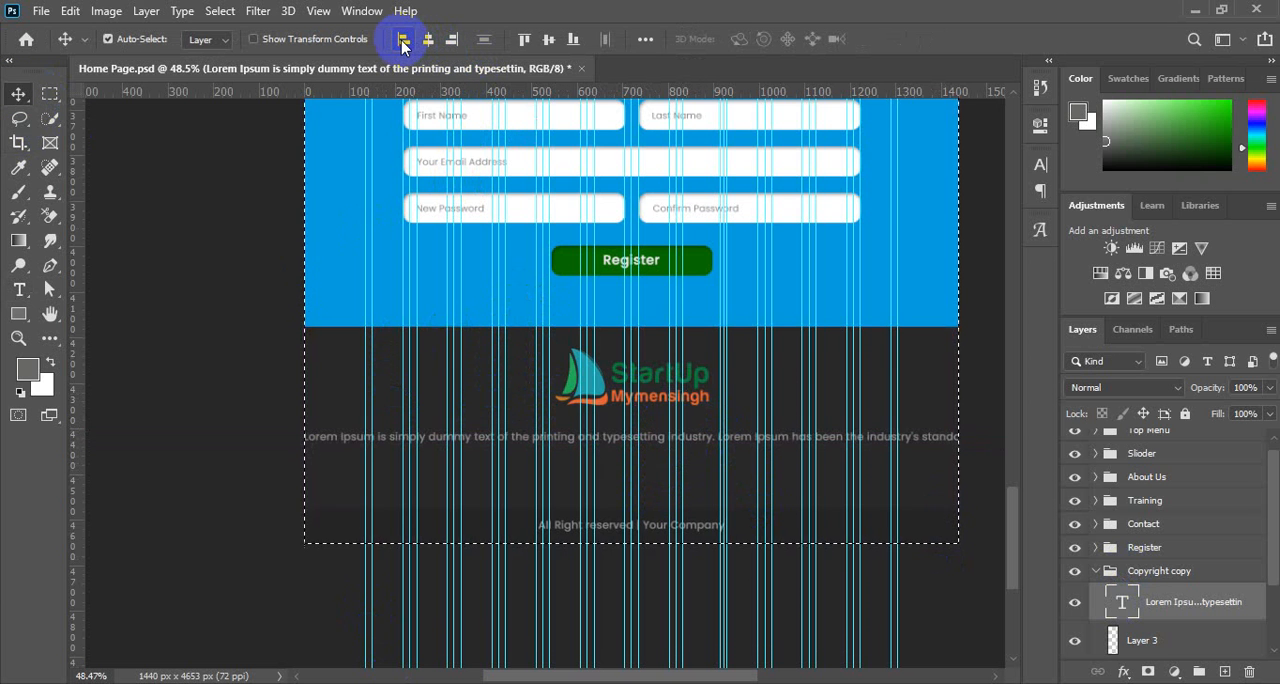
key("ctrl+d")
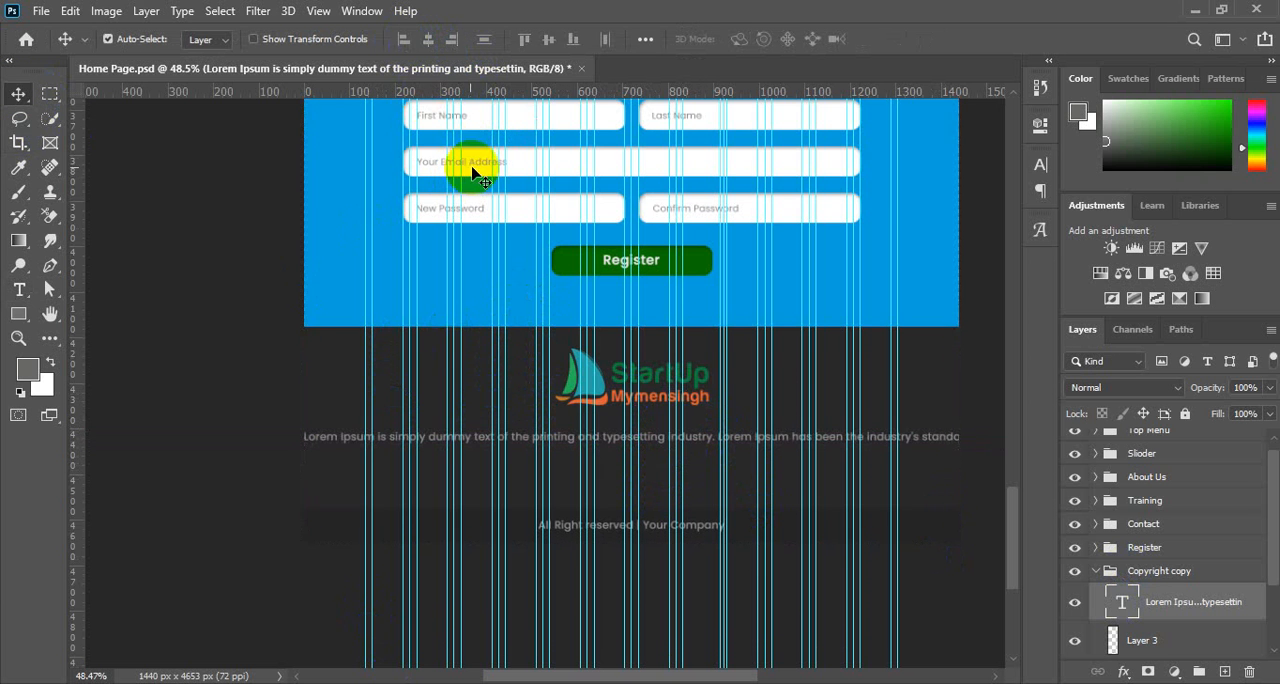
Nudge the single-line placeholder text right until it starts just inside the leftmost column guides.
key("Right")
key("Right")
key("Right")
key("Right")
key("Right")
key("Right")
key("Right")
key("Right")
key("Right")
key("Right")
key("Right")
key("Right")
key("Right")
key("Right")
key("Right")
key("Right")
key("Right")
key("Right")
key("Right")
key("Right")
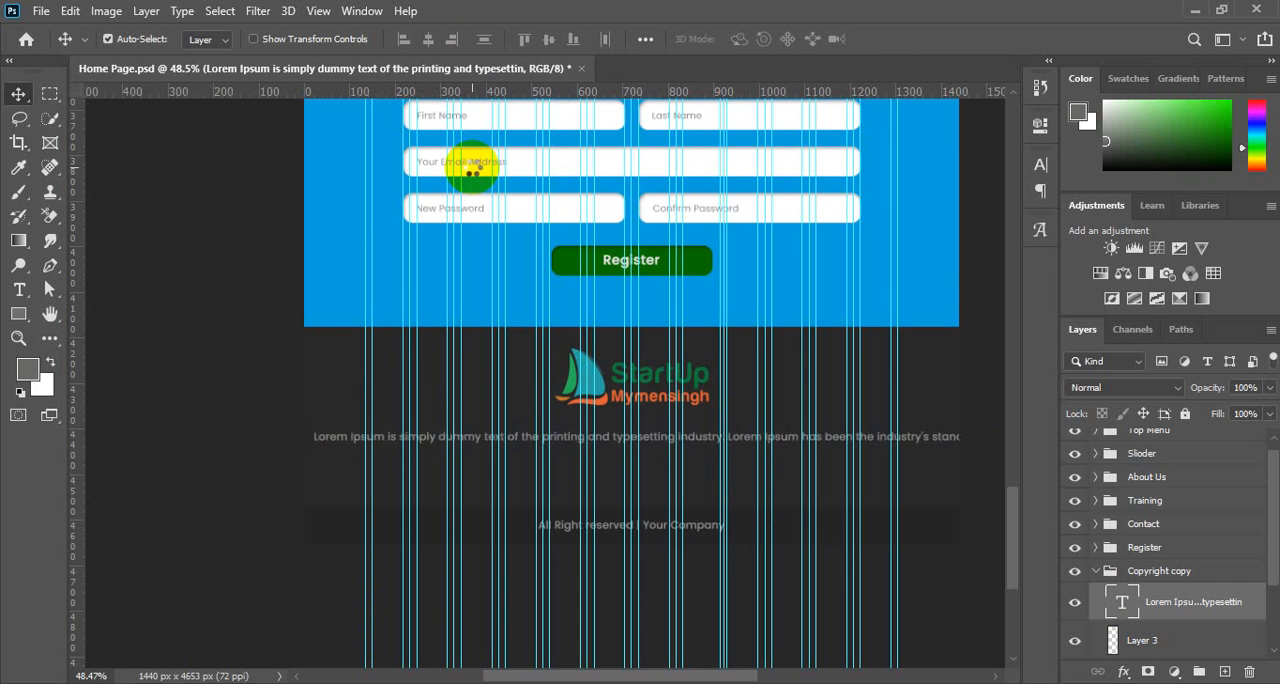
key("Right")
key("Right")
key("Right")
key("Right")
key("Right")
key("Right")
key("Right")
key("Right")
key("Right")
key("Right")
key("Right")
key("Right")
key("Right")
key("Right")
key("Right")
key("Right")
key("Right")
key("Right")
key("Right")
key("Right")
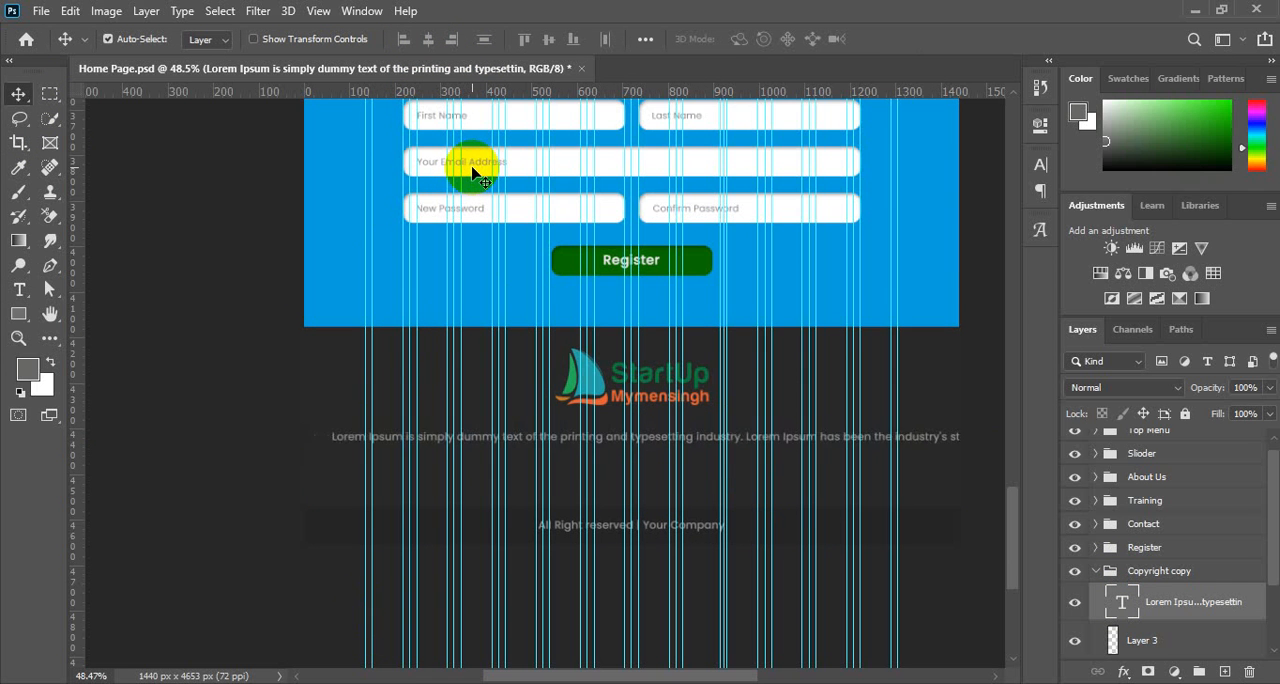
key("Right")
key("Right")
key("Right")
key("Right")
key("Right")
key("Right")
key("Right")
key("Right")
key("Right")
key("Right")
key("Right")
key("Right")
key("Right")
key("Right")
key("Right")
key("Right")
key("Right")
key("Right")
key("Right")
key("Right")
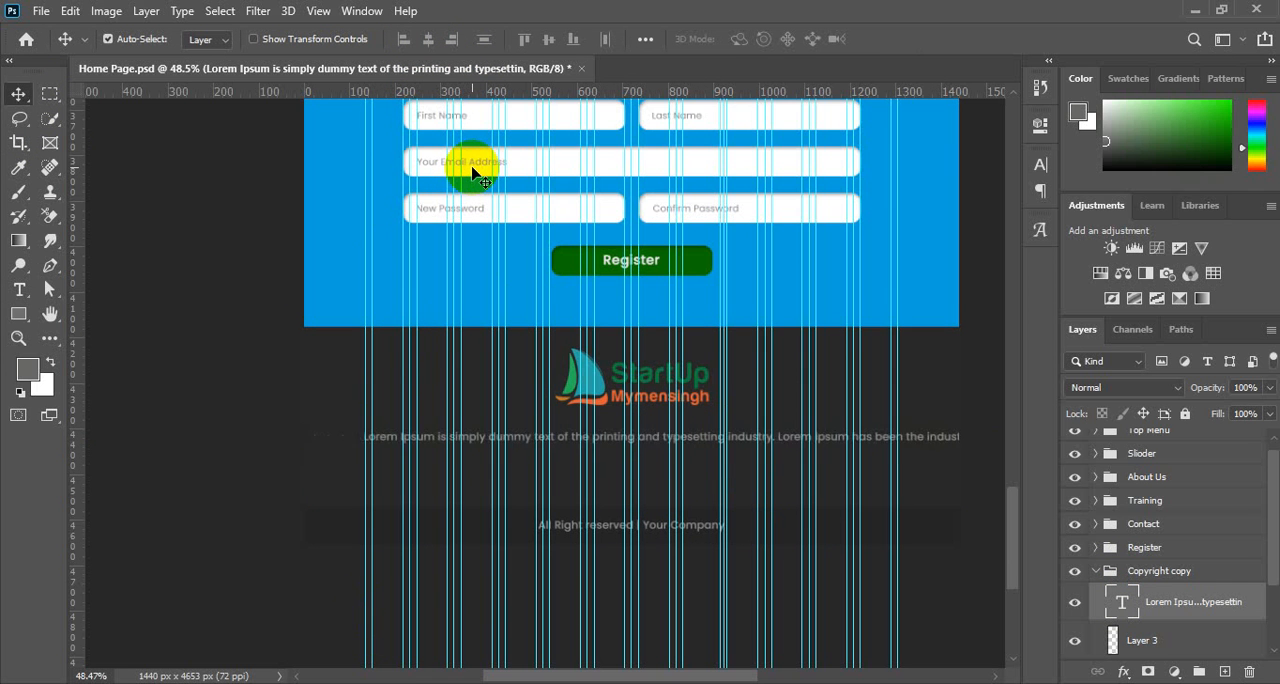
key("Right")
key("Right")
key("Right")
key("Right")
key("Right")
key("Right")
key("Right")
key("Right")
key("Right")
key("Right")
key("Right")
key("Right")
key("Right")
key("Right")
key("Right")
key("Right")
key("Right")
key("Right")
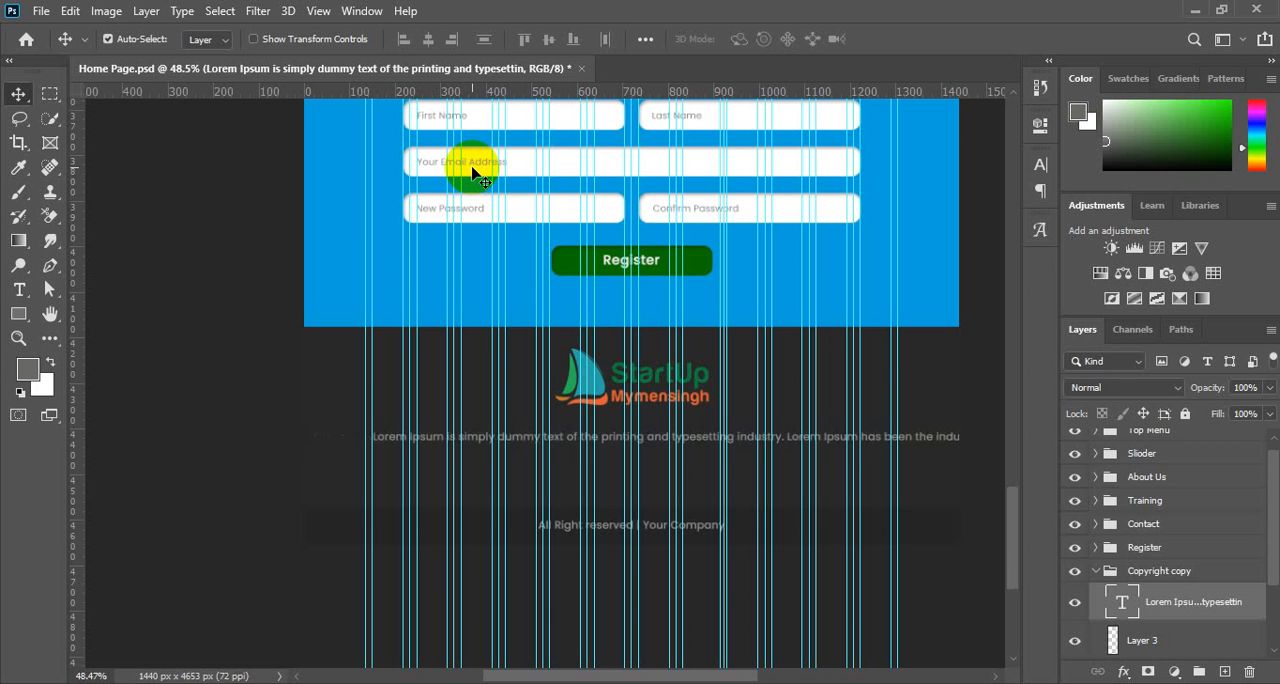
key("Right")
key("Right")
key("Right")
key("Right")
key("Right")
key("Right")
key("Right")
key("Right")
key("Right")
key("Right")
key("Right")
key("Right")
key("Right")
key("Right")
key("Right")
key("Right")
key("Right")
key("Right")
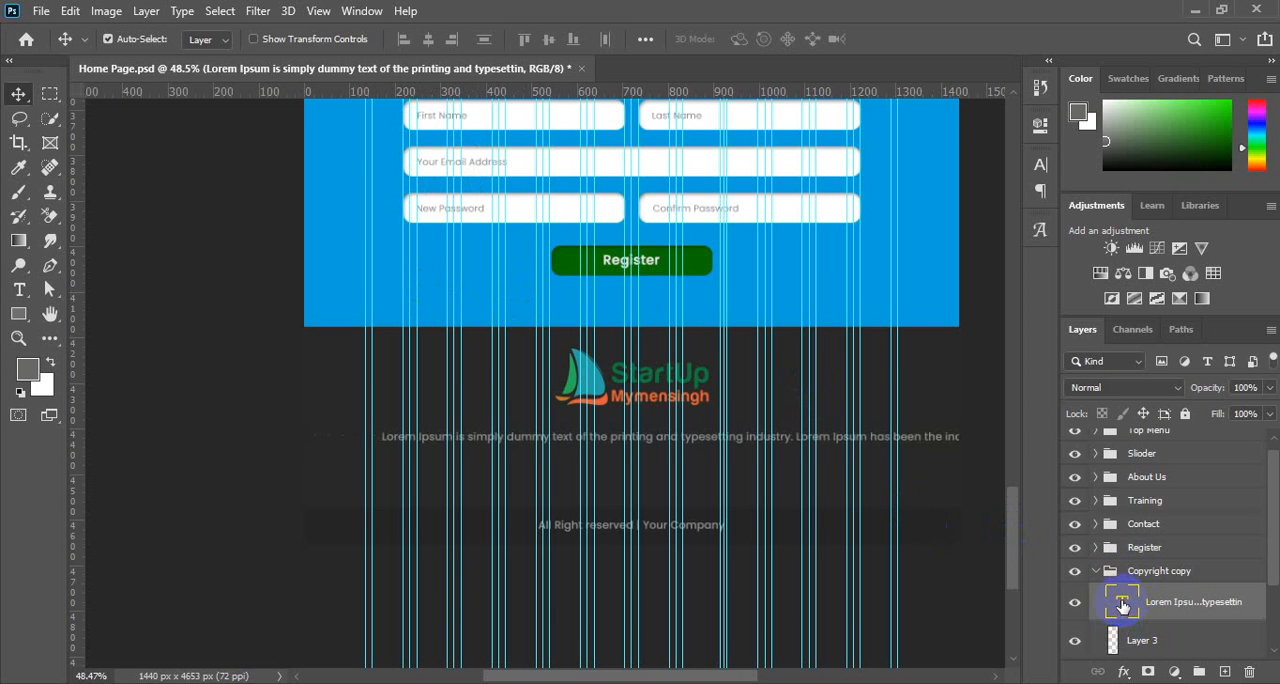
Insert a line break in the placeholder text before "has been the industry's".
double_click(1122, 604)
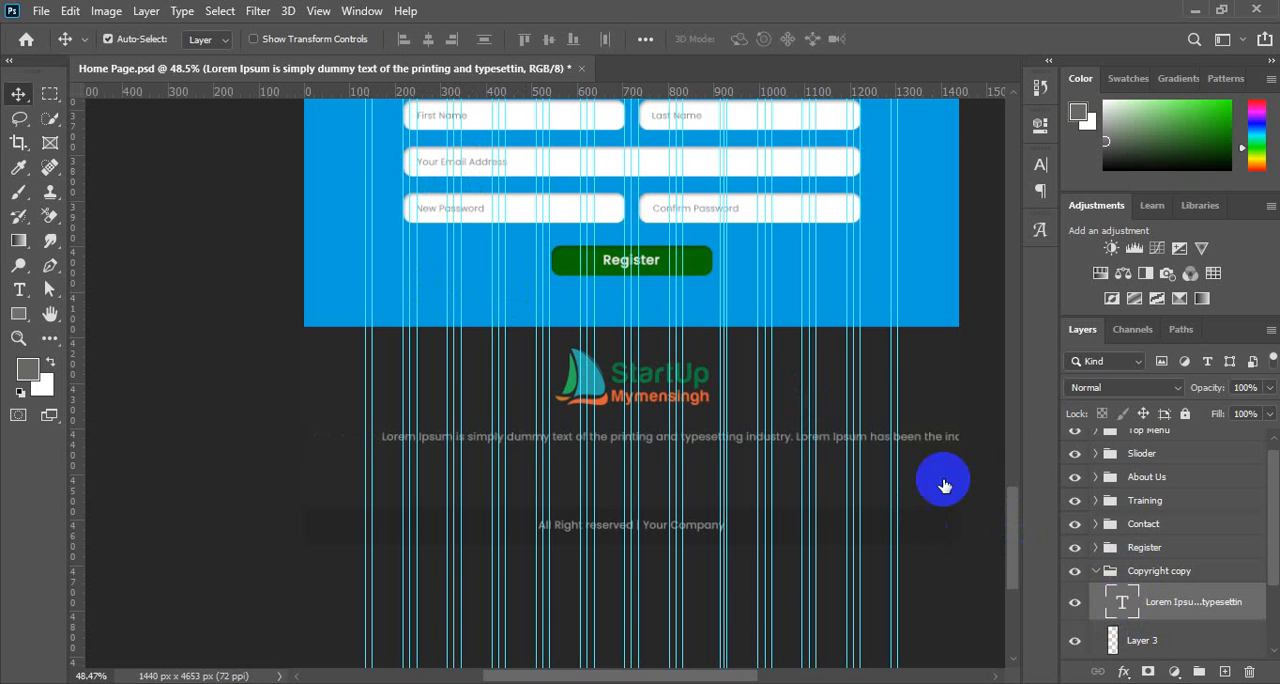
left_click(870, 437)
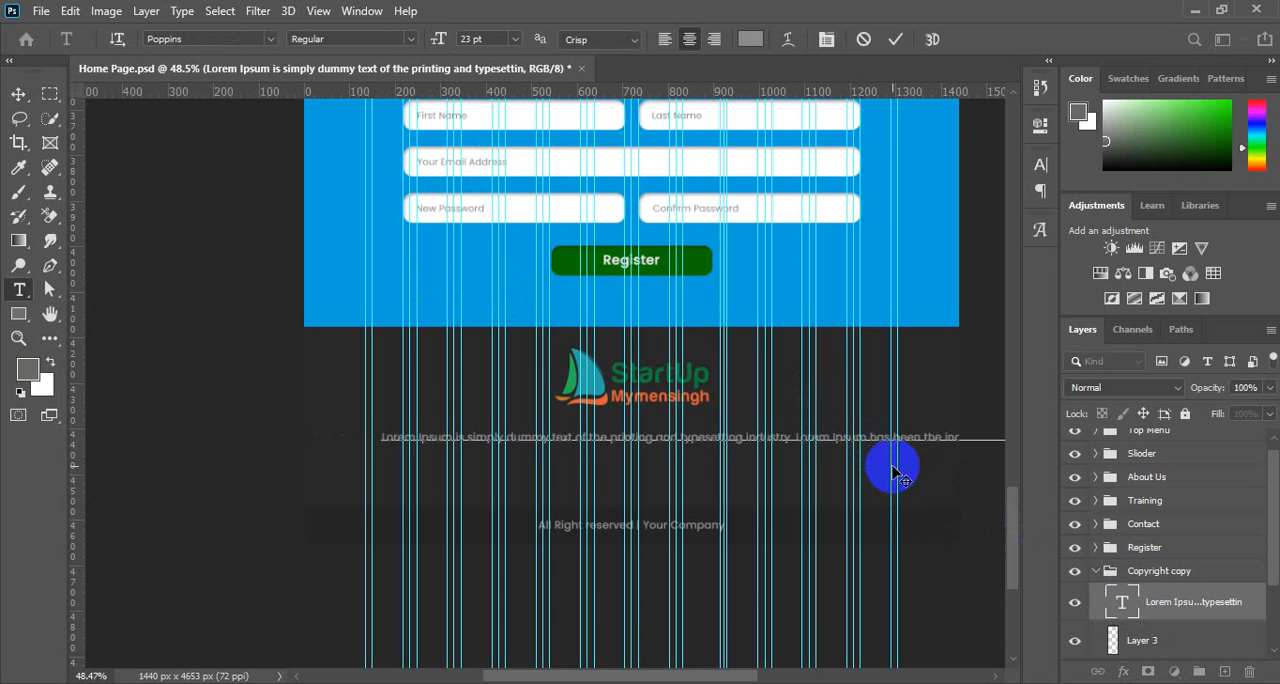
key("Return")
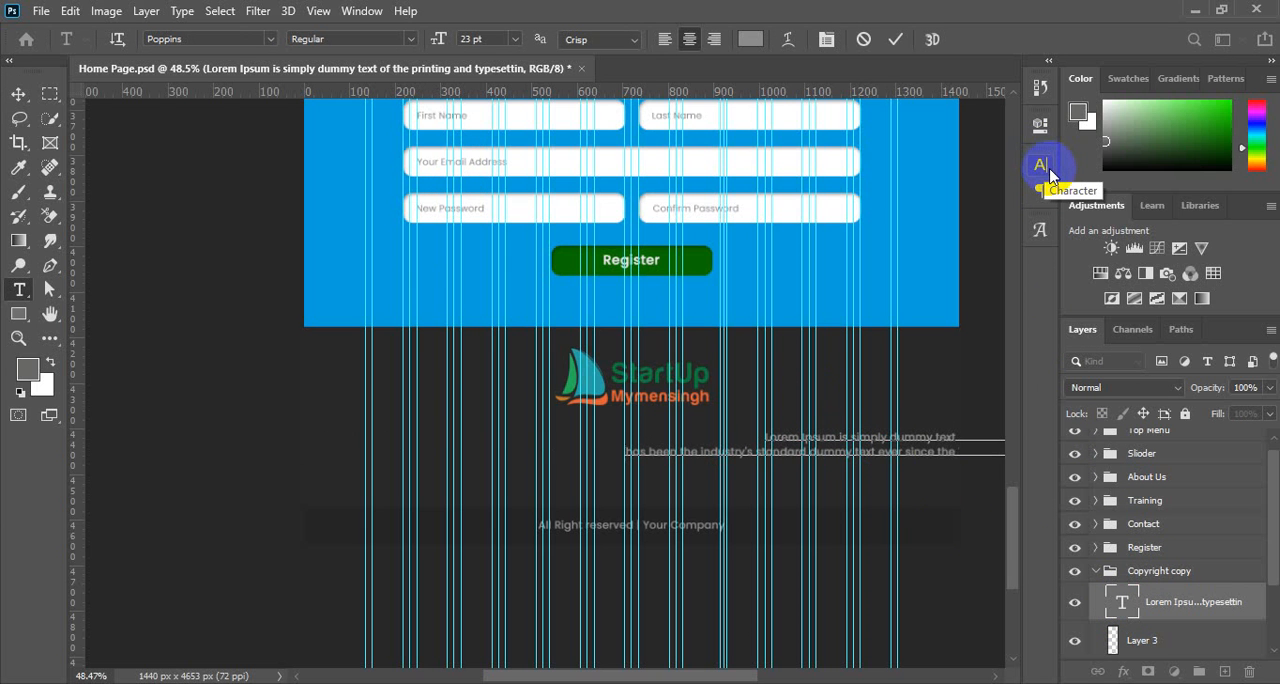
Set the paragraph alignment of the whole two-line placeholder text to left and commit the text edit.
key("ctrl+a")
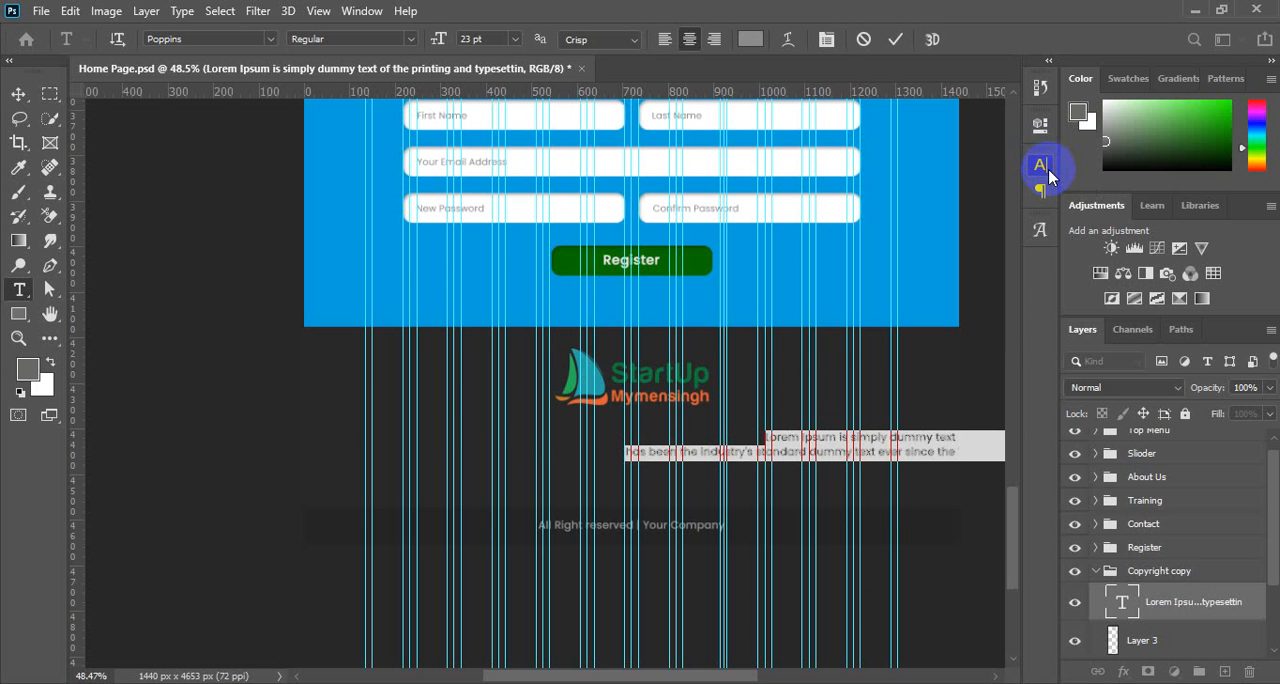
left_click(1047, 174)
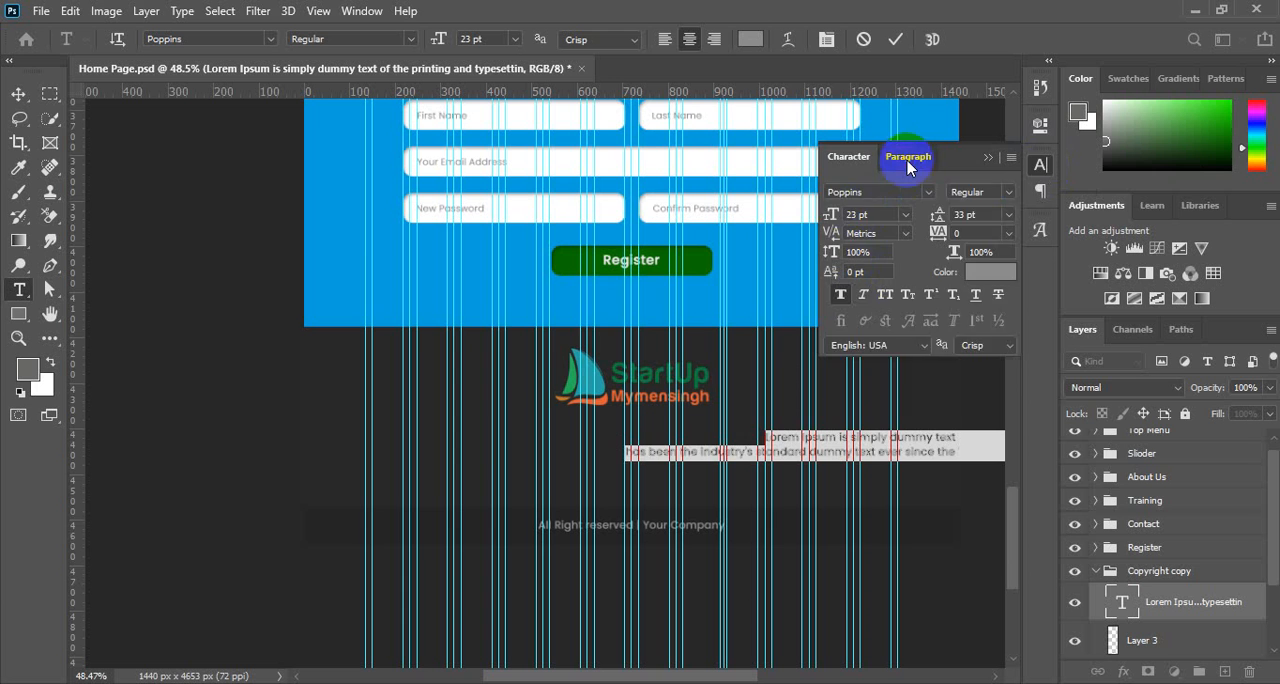
left_click(908, 160)
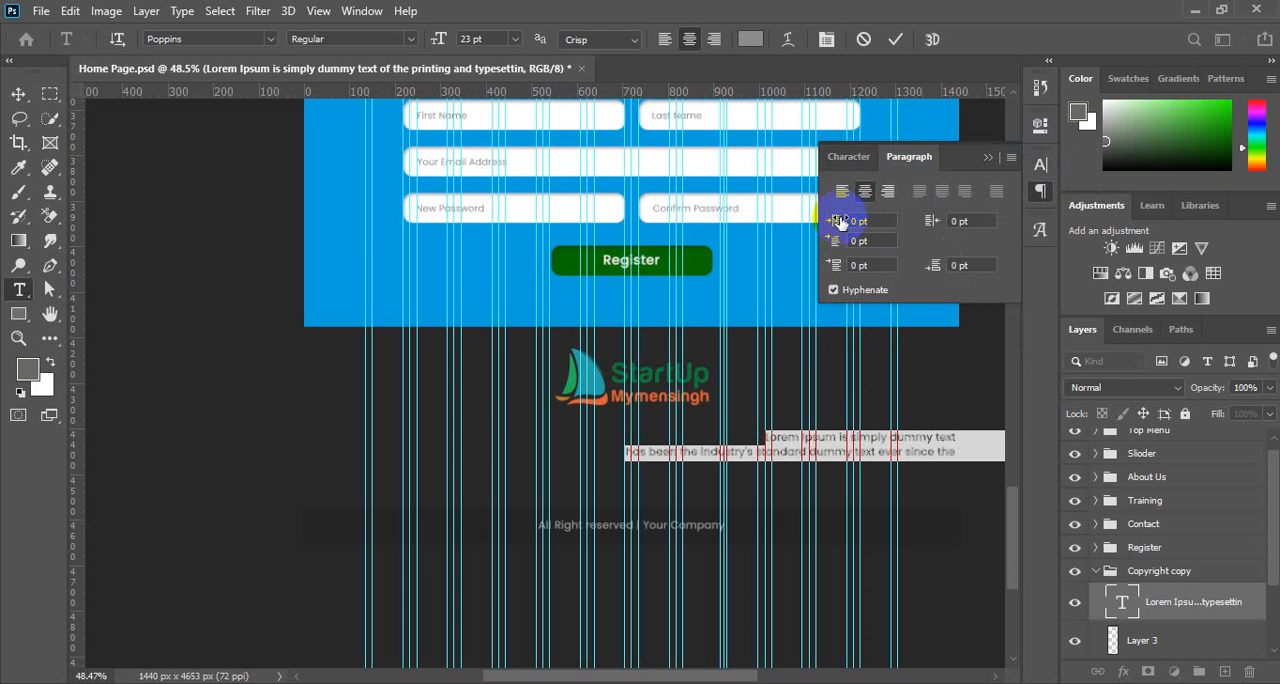
left_click(1045, 188)
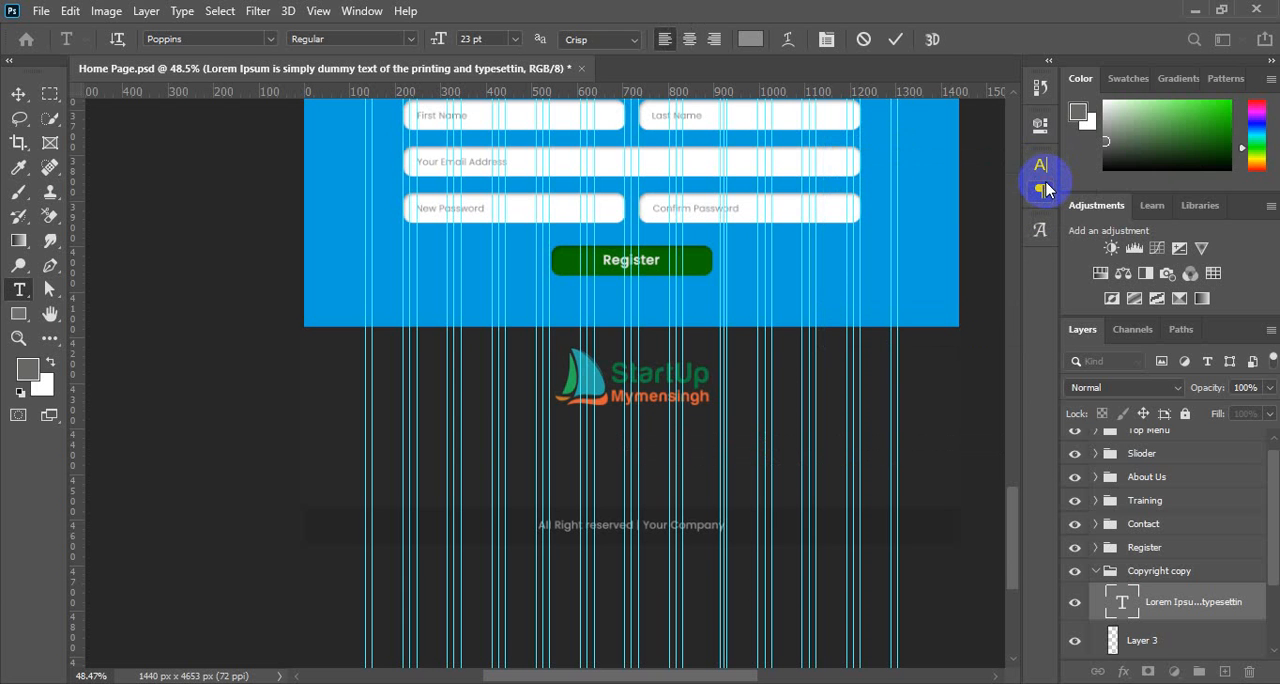
left_click(19, 97)
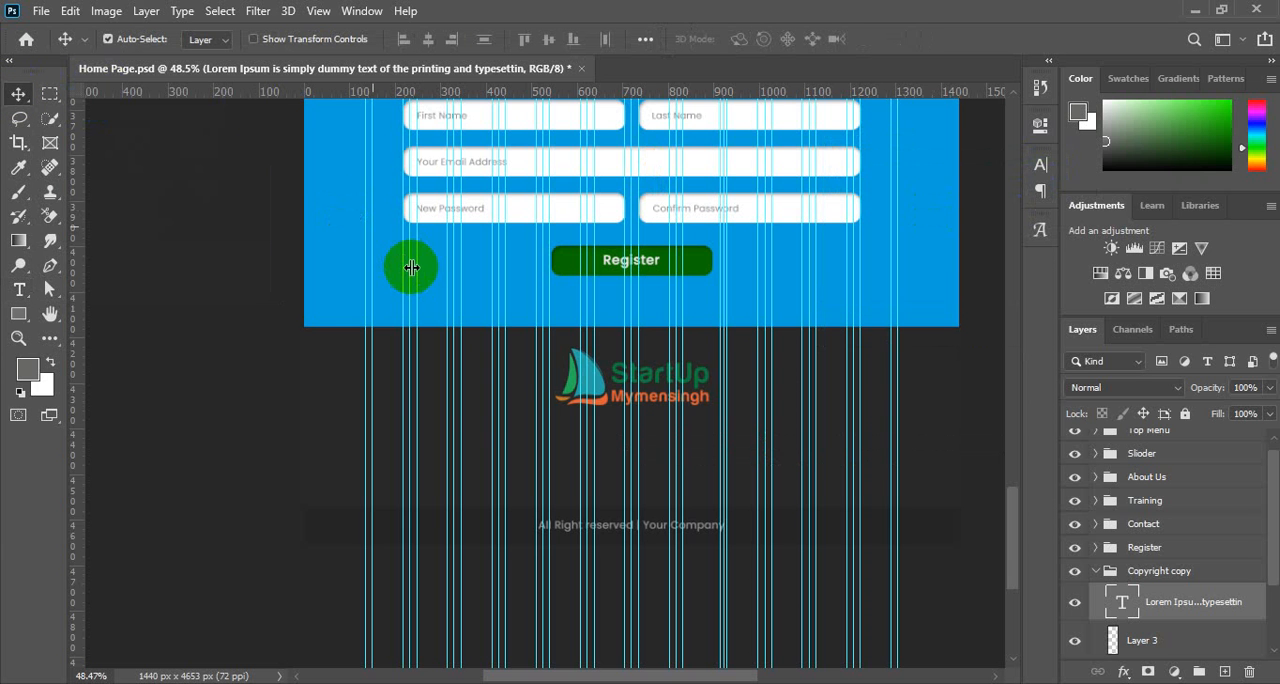
Align the two-line paragraph to the canvas's left edge, deselect, and shift it right to start just inside the leftmost column guides.
key("ctrl+a")
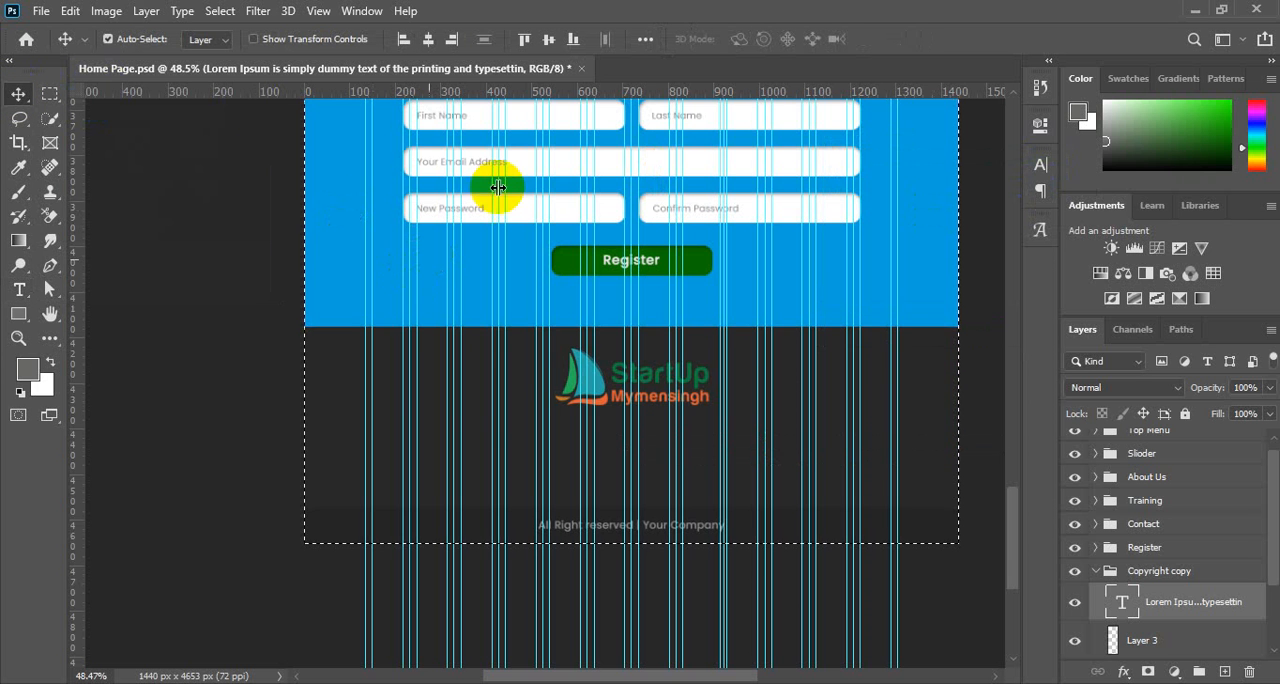
left_click(402, 43)
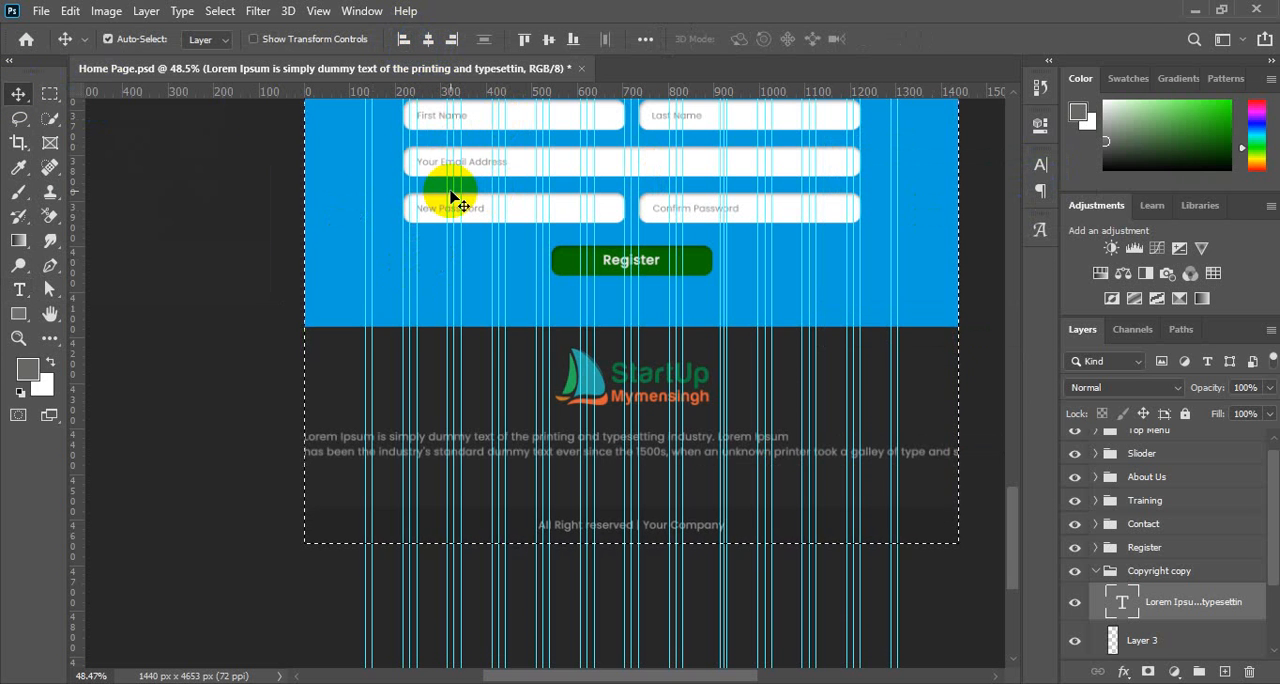
key("ctrl+d")
key("shift+Right")
key("shift+Right")
key("shift+Right")
key("shift+Right")
key("shift+Right")
key("shift+Right")
key("shift+Right")
key("shift+Right")
key("shift+Right")
key("shift+Right")
key("shift+Right")
key("shift+Right")
key("shift+Right")
key("shift+Right")
key("shift+Right")
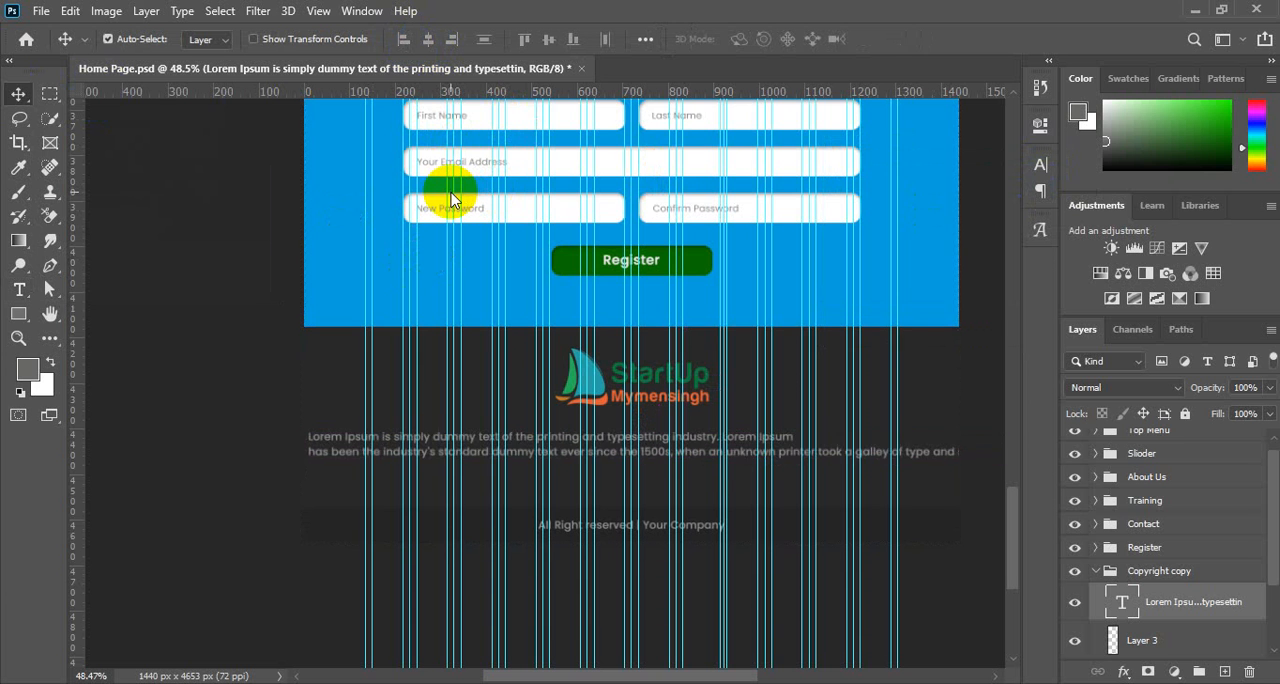
key("shift+Right")
key("shift+Right")
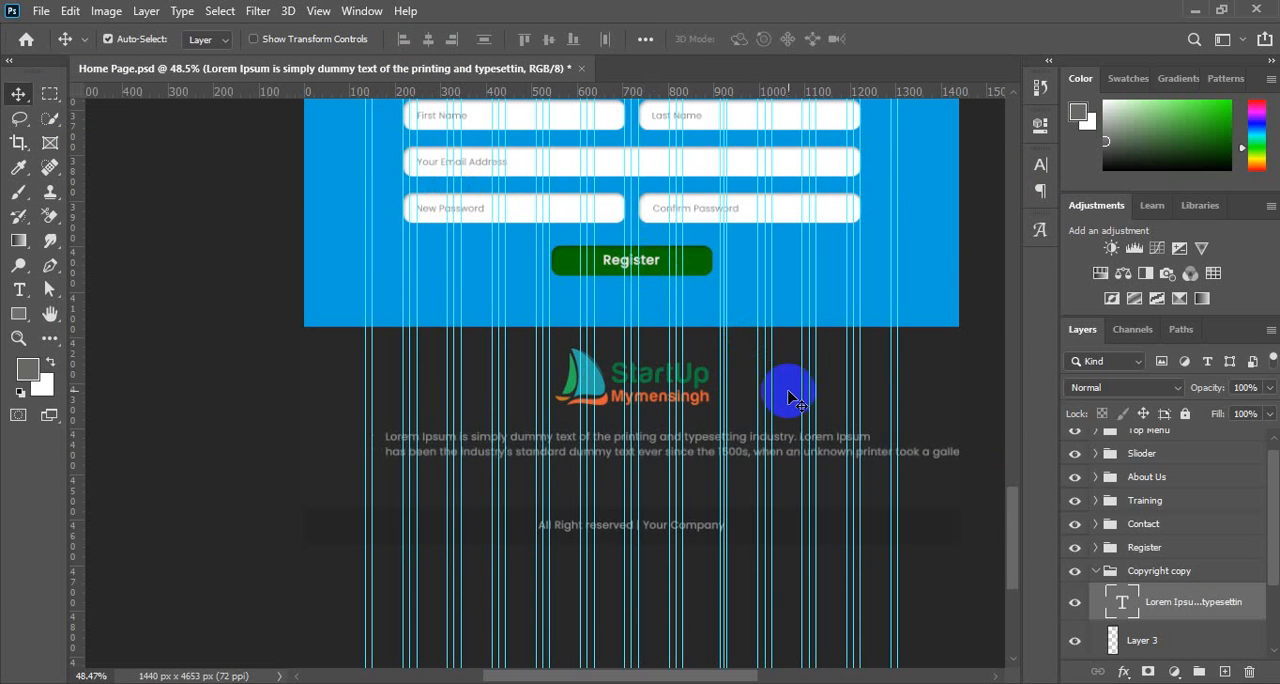
Break the second line of the placeholder paragraph before "took a galley of type" and commit the edit.
double_click(1119, 600)
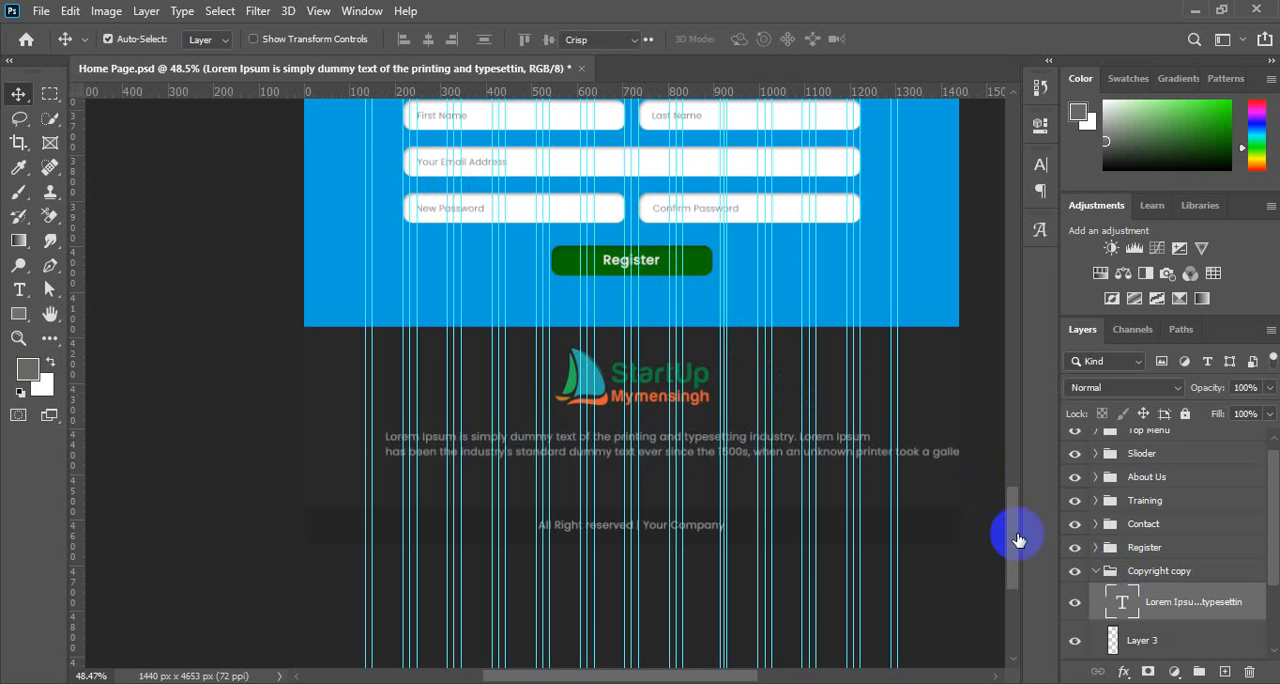
left_click(893, 452)
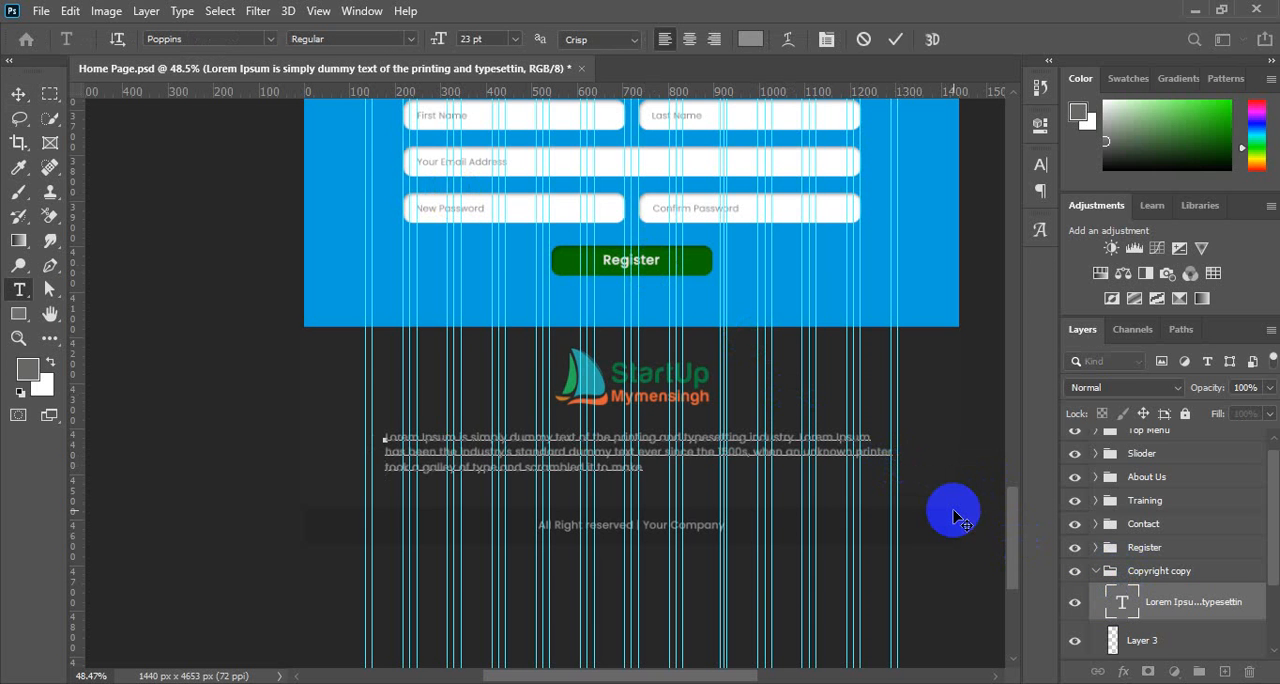
left_click(18, 96)
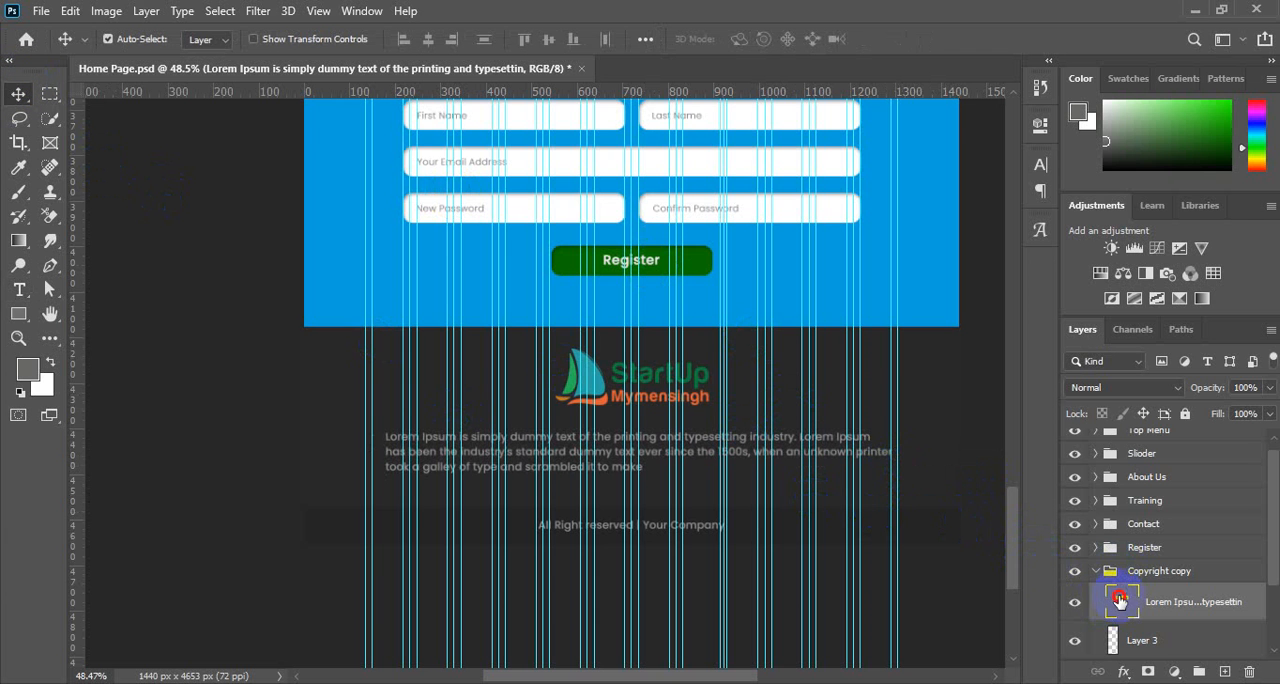
Set the paragraph alignment of the three-line placeholder text to centred and commit the text edit.
double_click(1121, 601)
left_click(1040, 164)
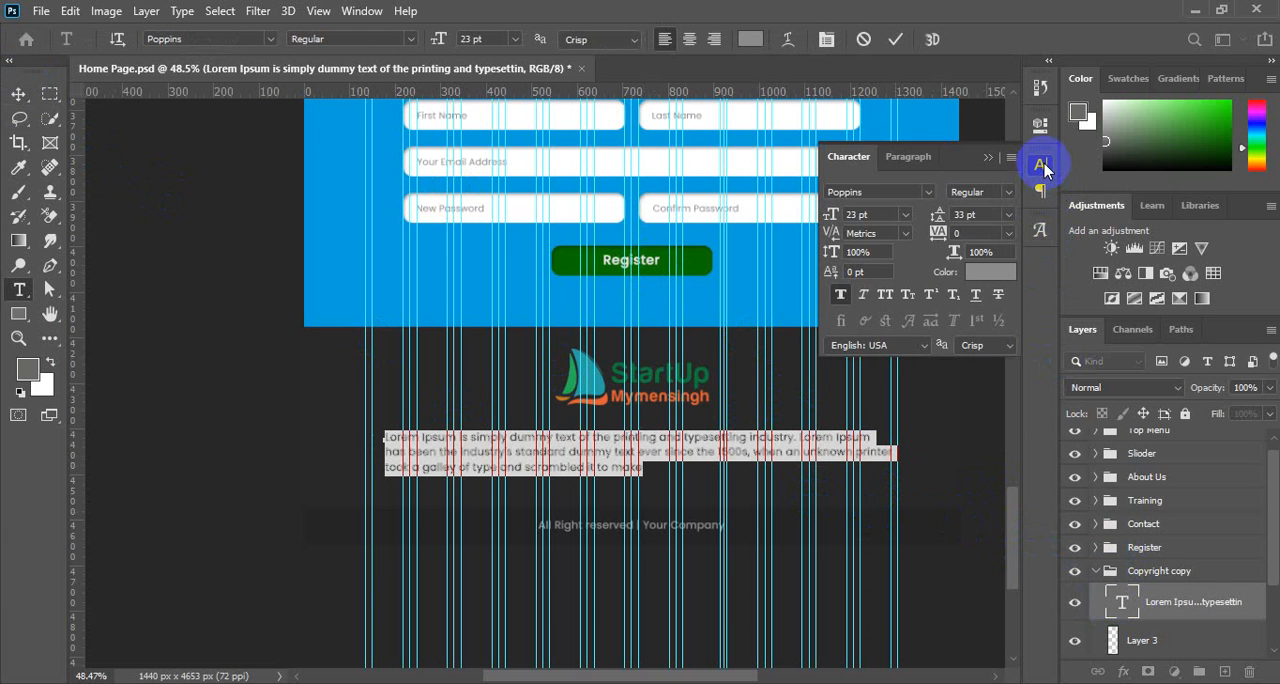
left_click(908, 156)
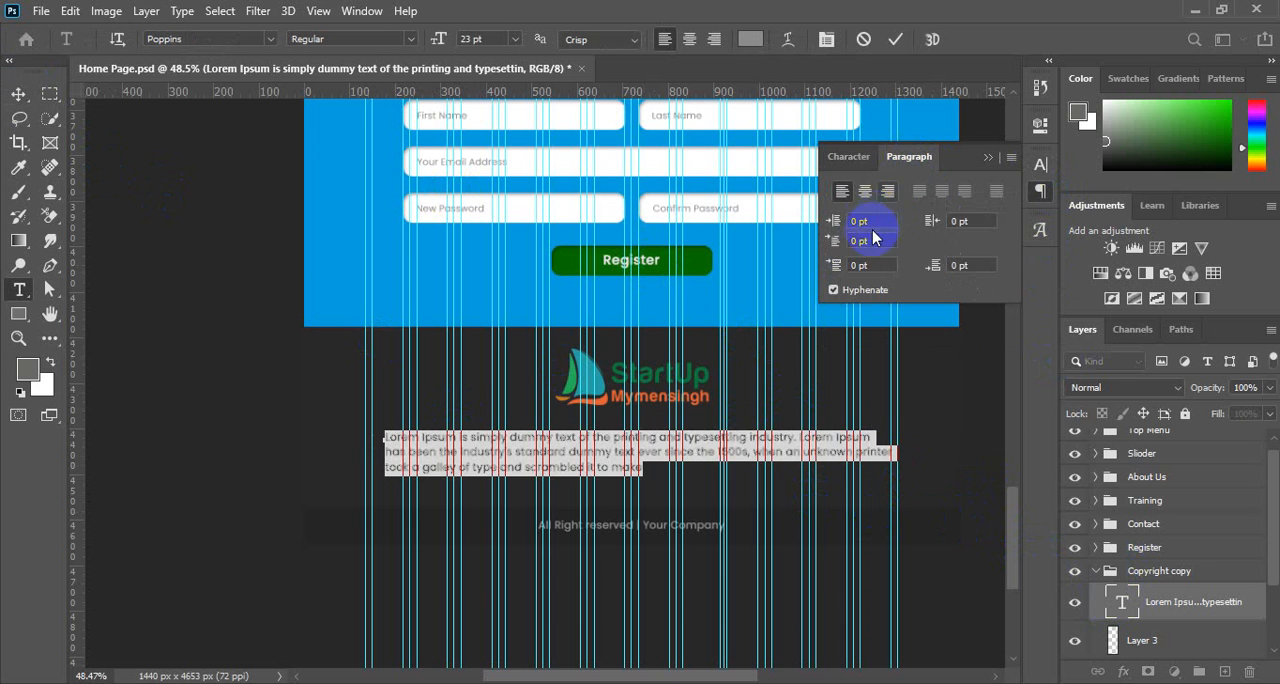
left_click(865, 191)
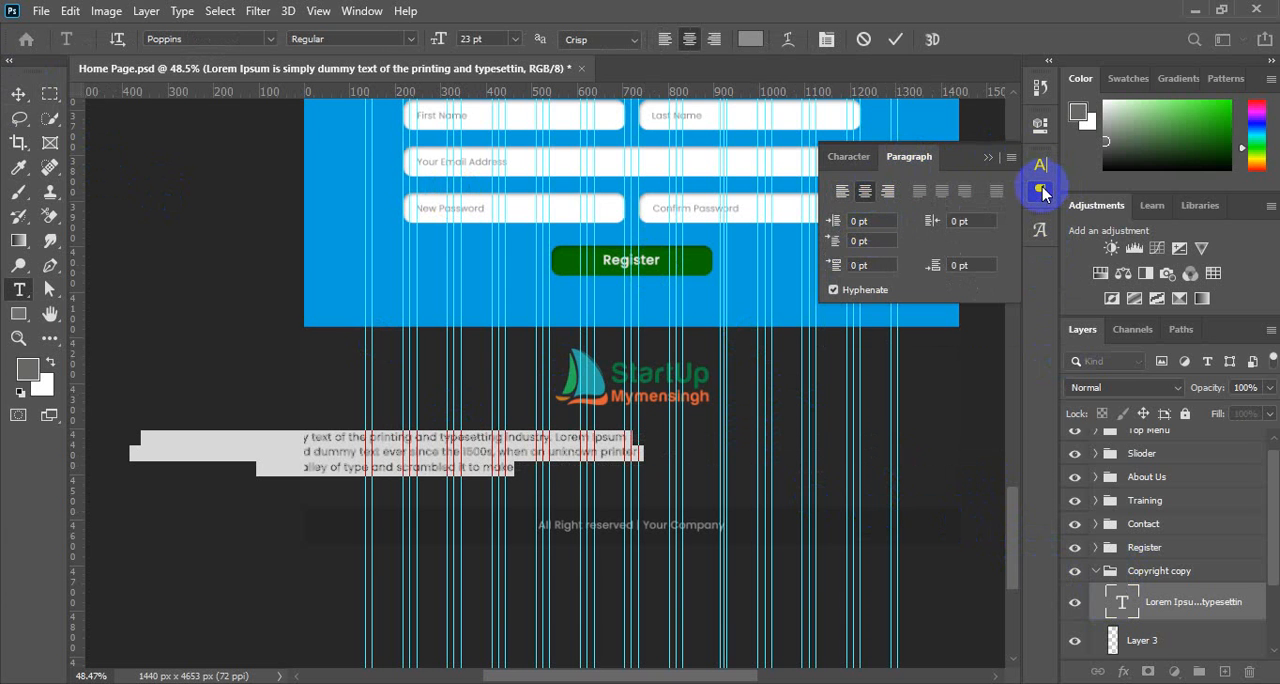
left_click(1041, 190)
left_click(20, 94)
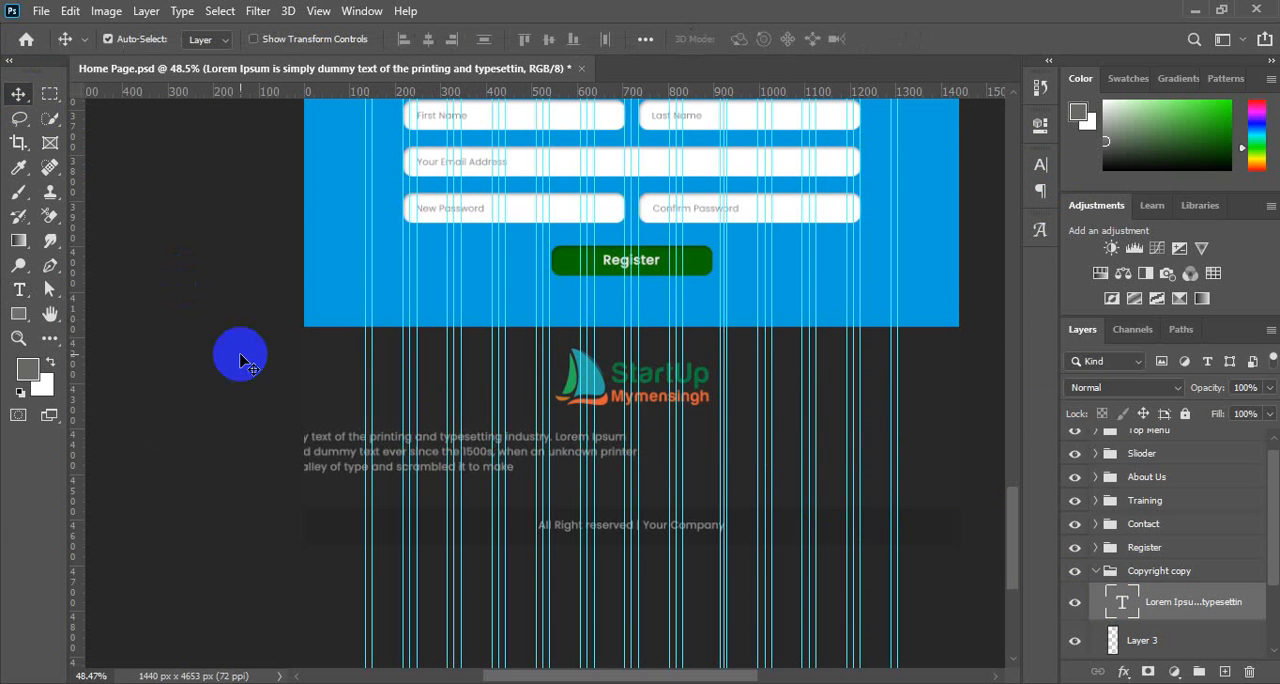
Centre the three-line placeholder paragraph horizontally on the canvas and clear the selection.
key("ctrl+a")
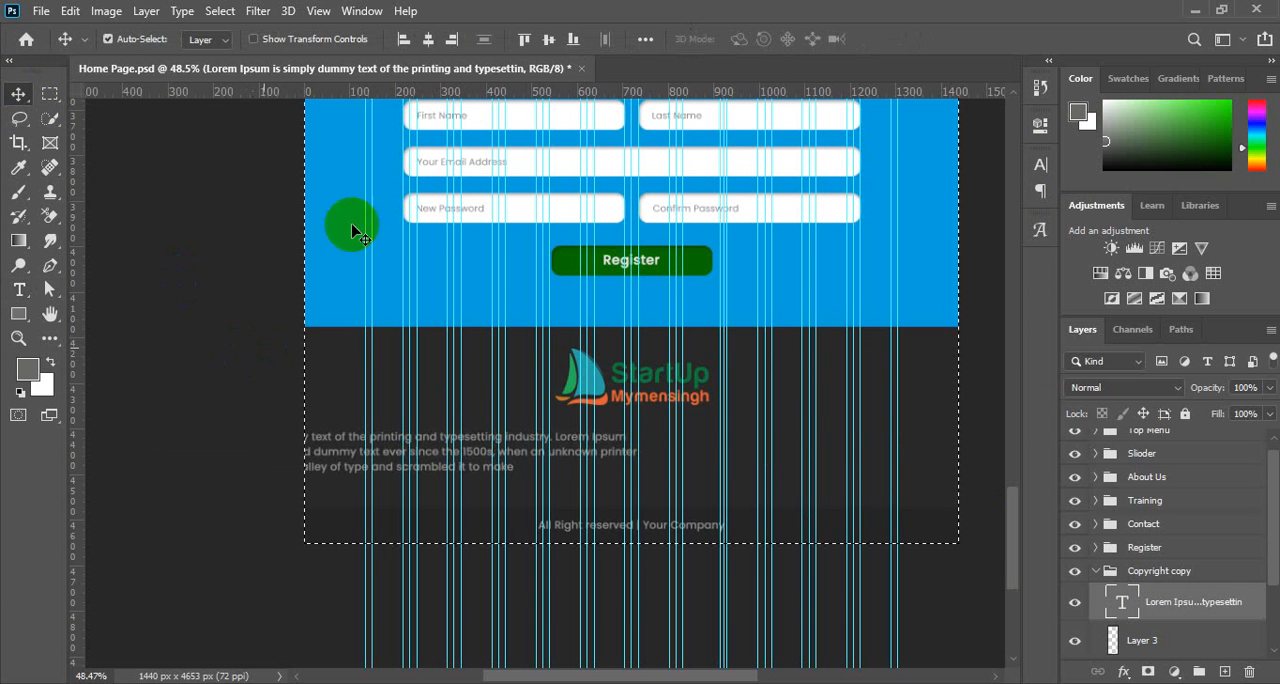
left_click(430, 40)
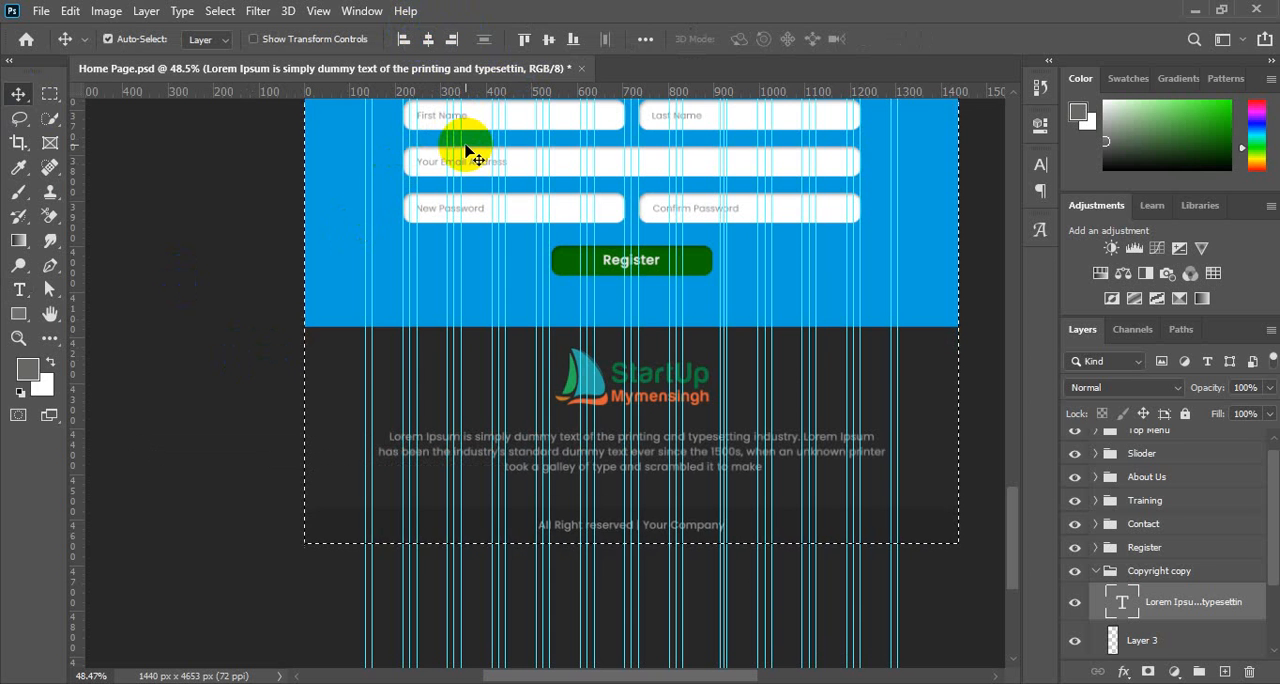
key("ctrl+d")
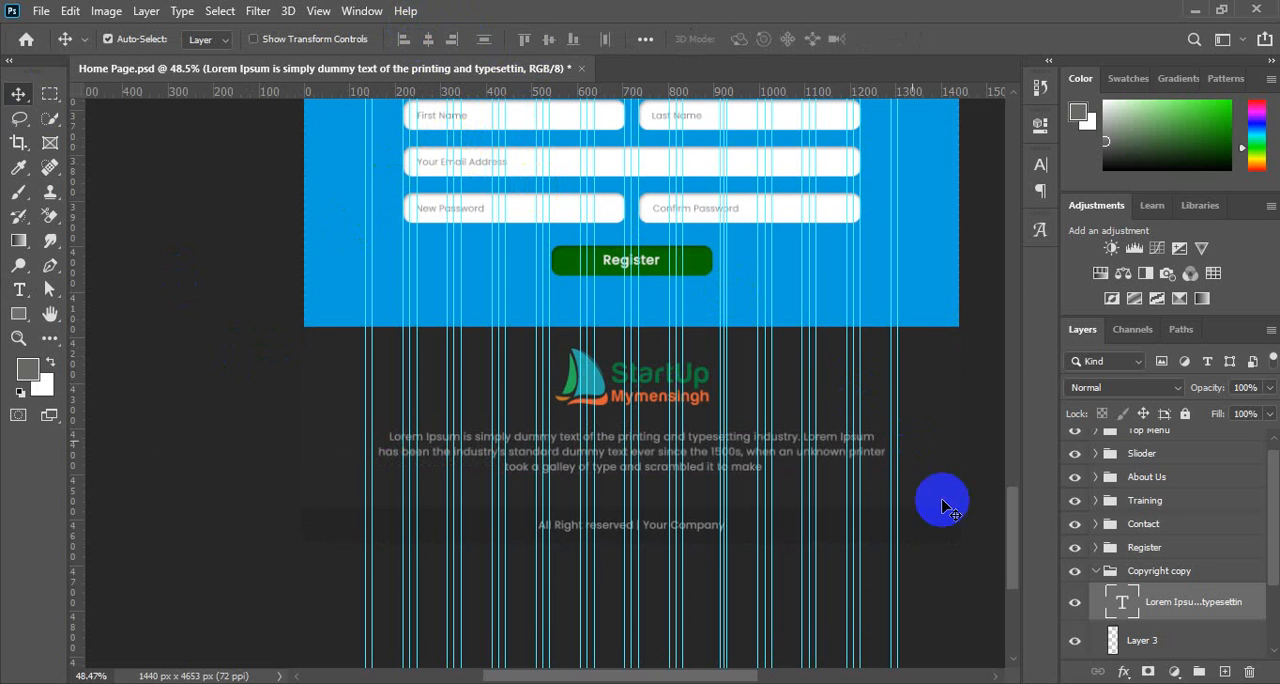
Recolour the whole placeholder paragraph to a light tint of the Register section's blue and commit the text edit.
double_click(1122, 601)
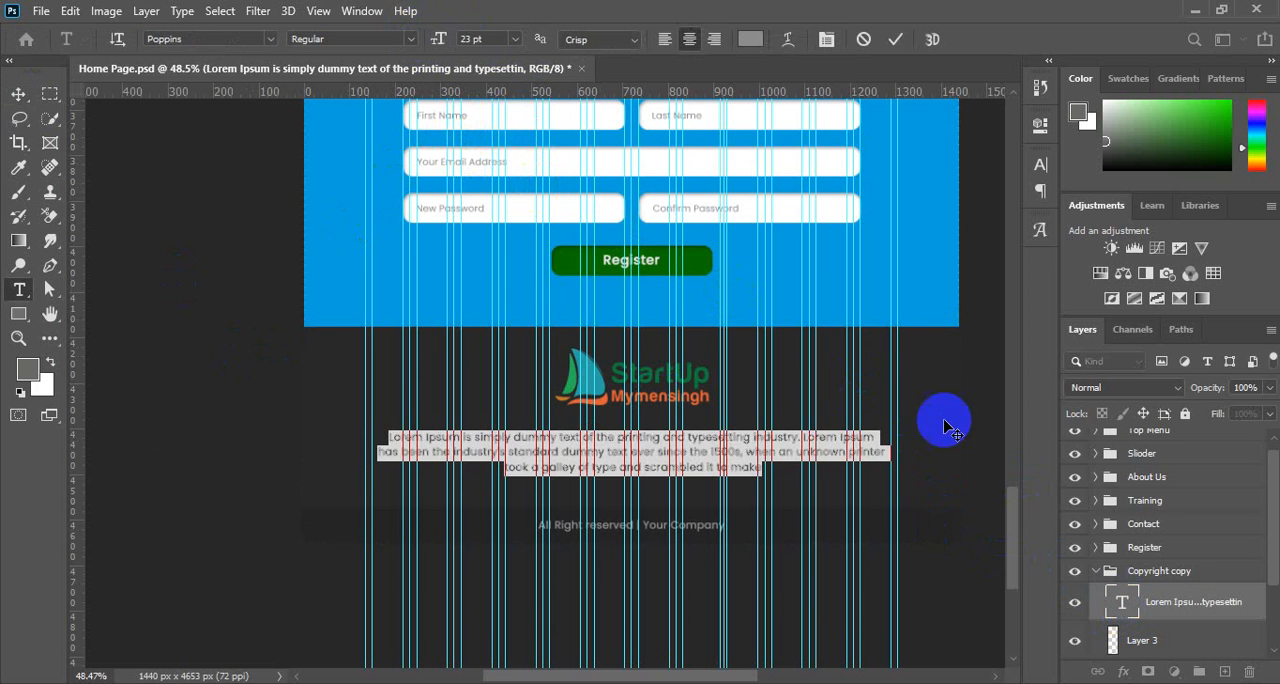
left_click(1037, 165)
left_click(1037, 165)
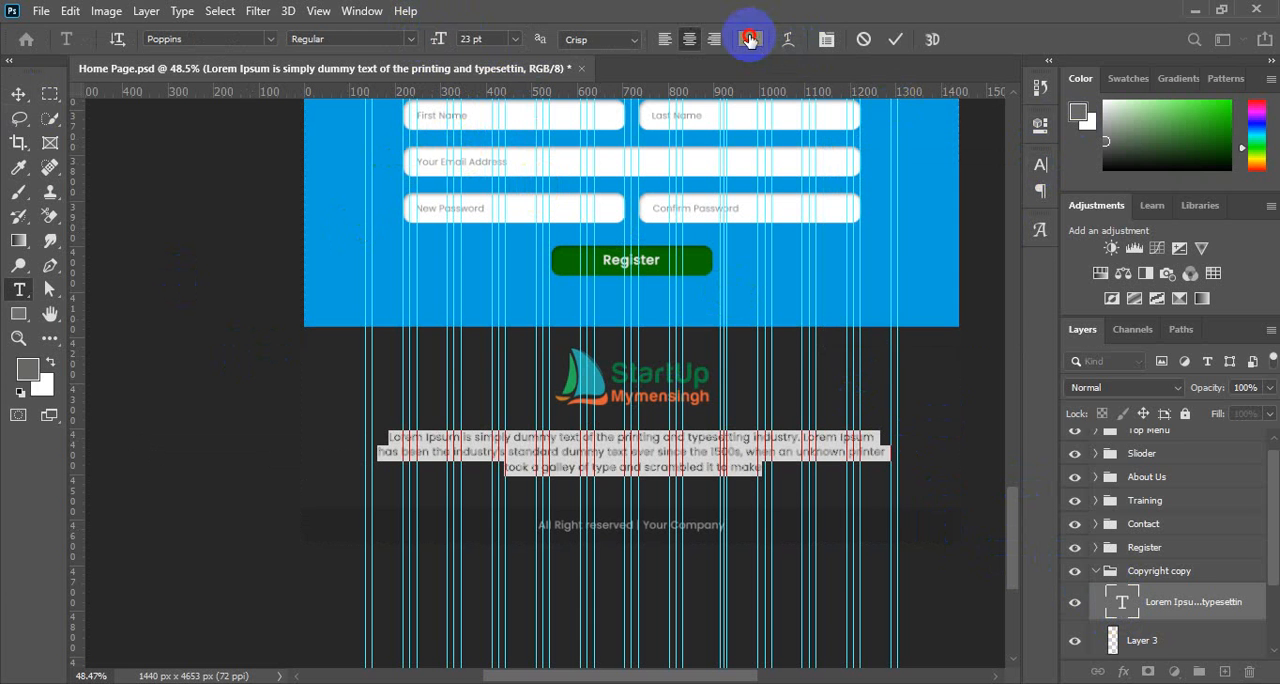
left_click(750, 39)
left_click(388, 247)
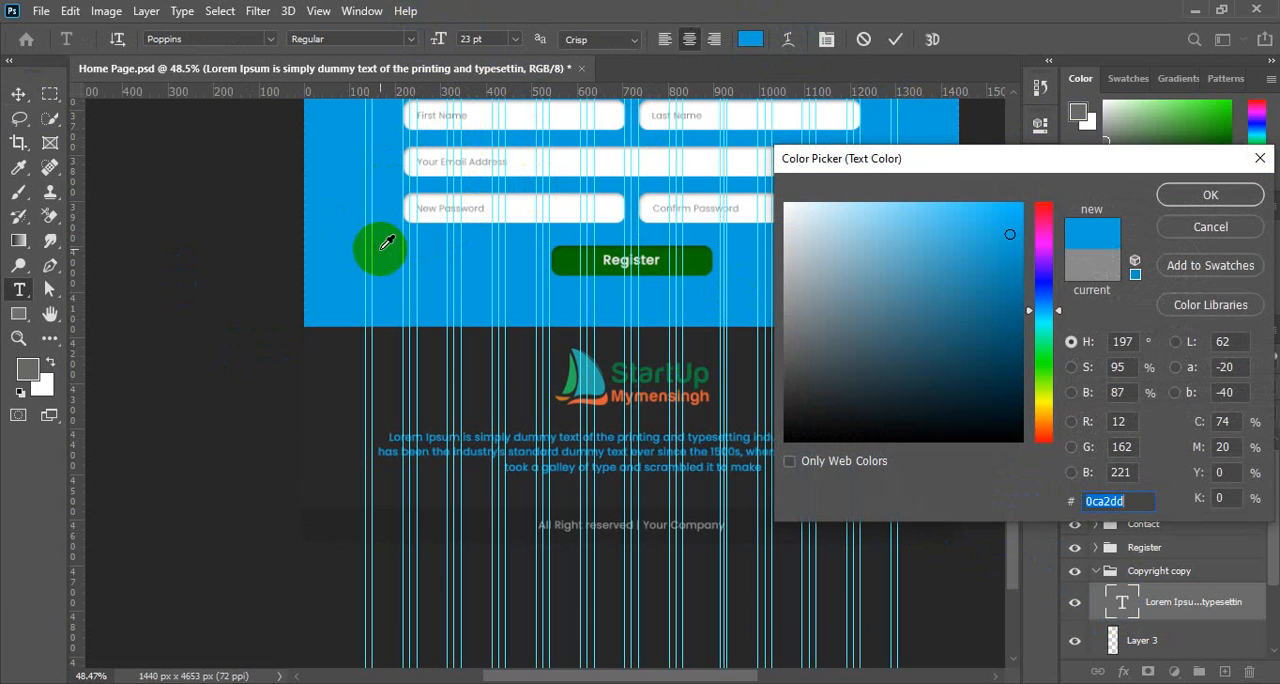
left_click(884, 204)
left_click(1180, 195)
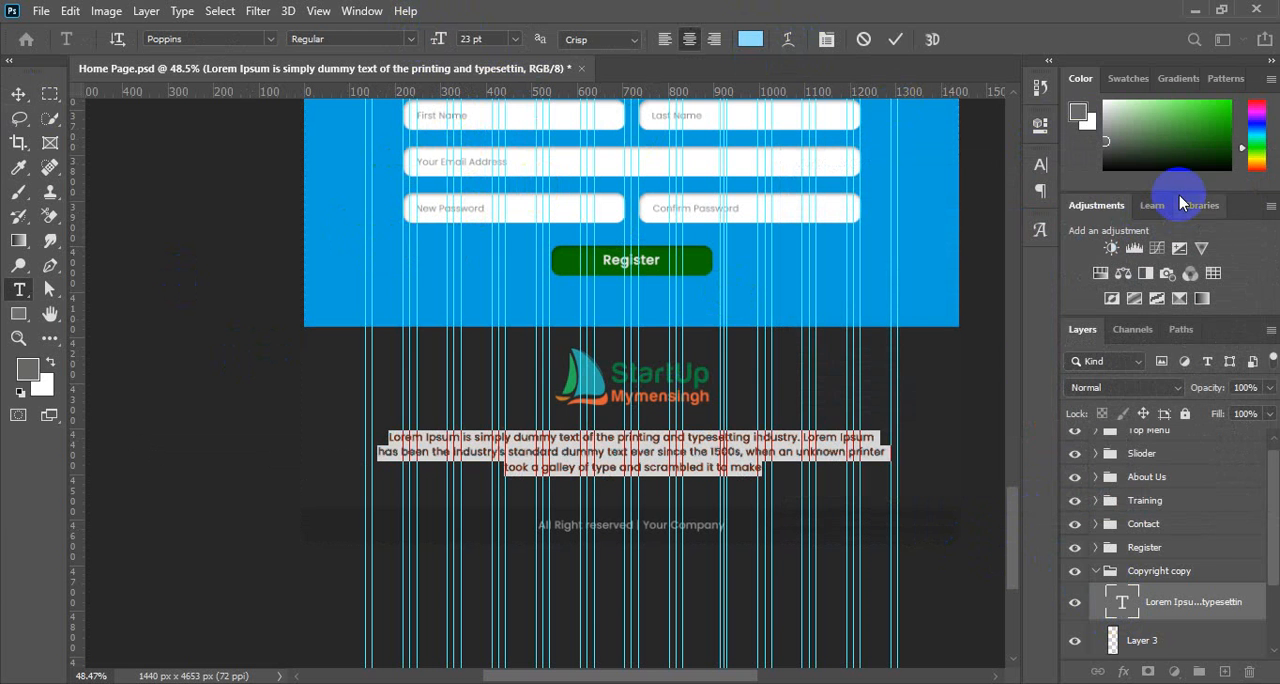
left_click(22, 93)
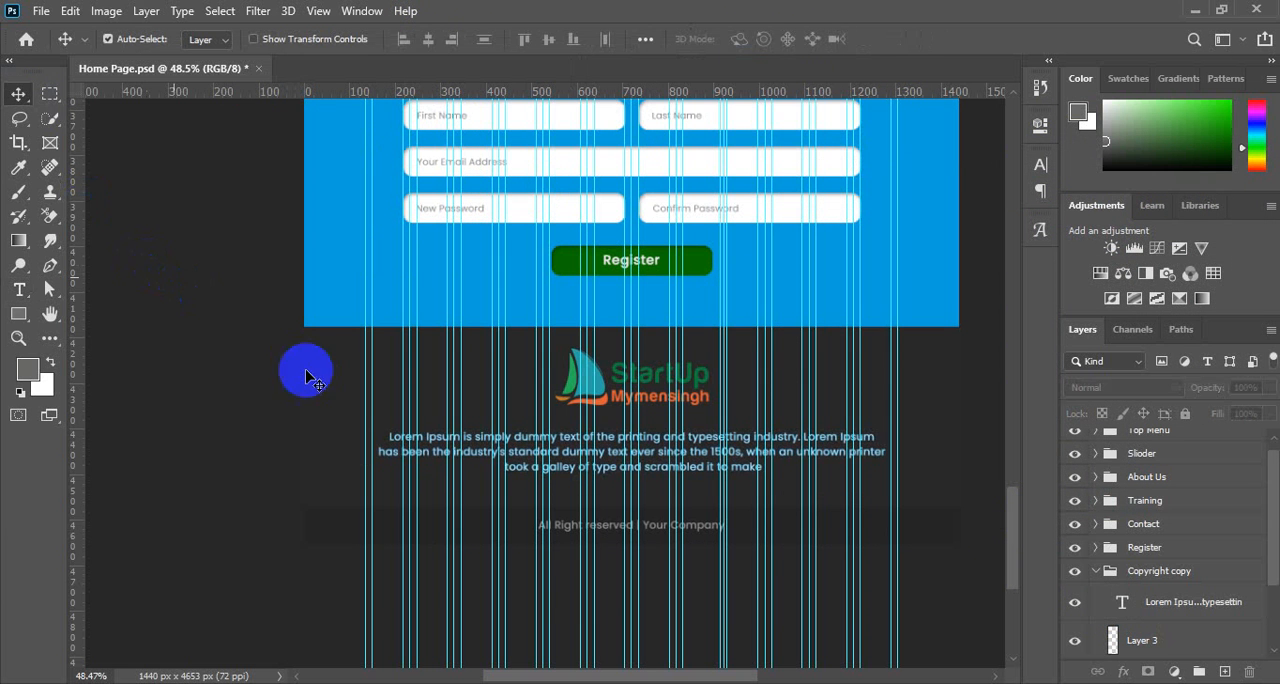
Set the placeholder paragraph's Poppins font style to Light and deselect the layer.
left_click(708, 445)
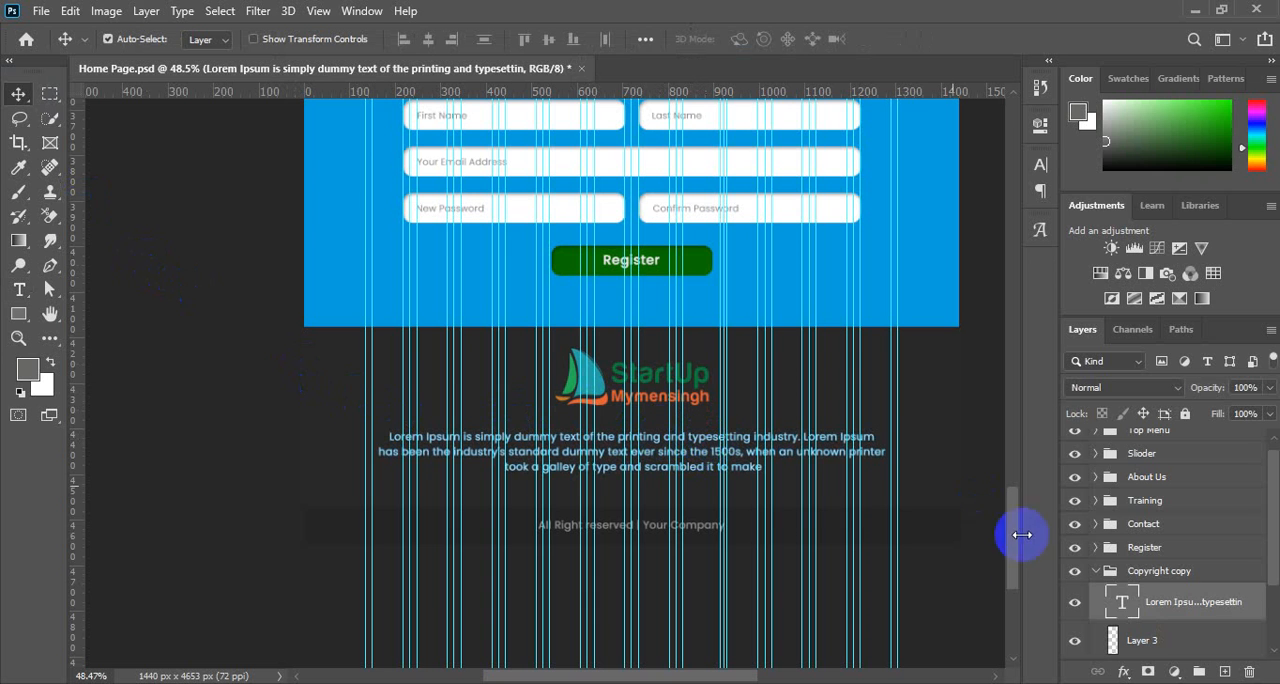
left_click(1040, 165)
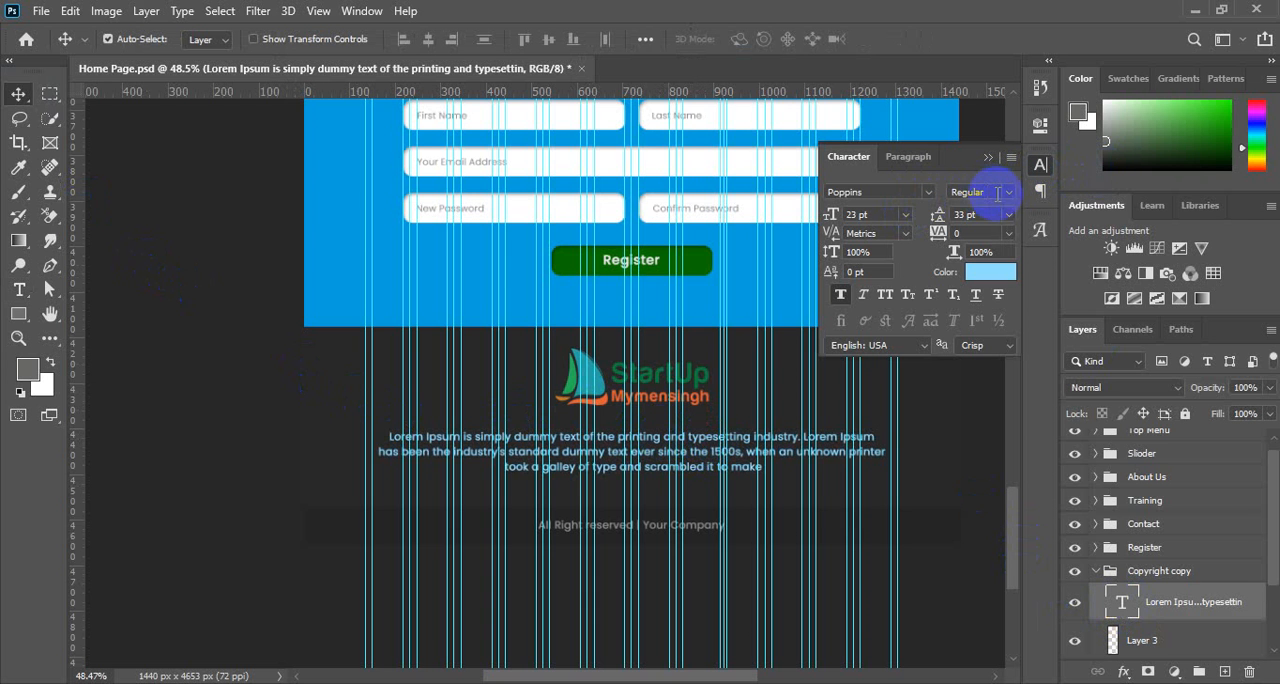
left_click(1007, 197)
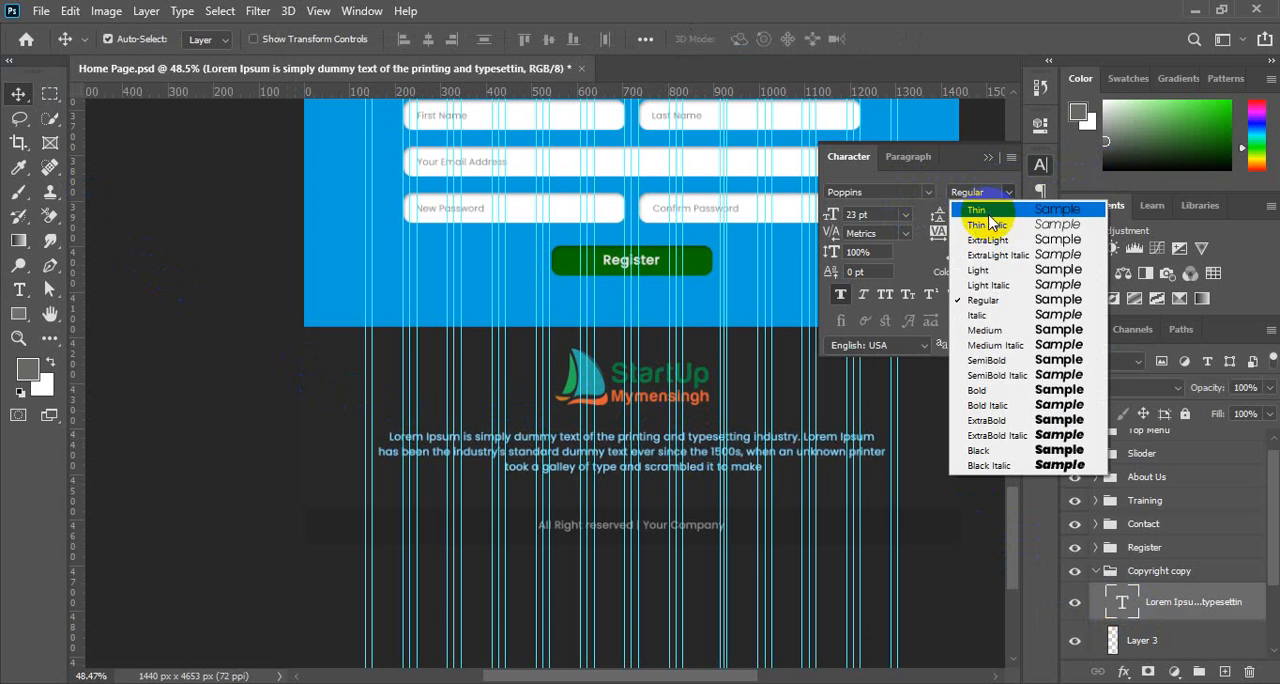
left_click(990, 272)
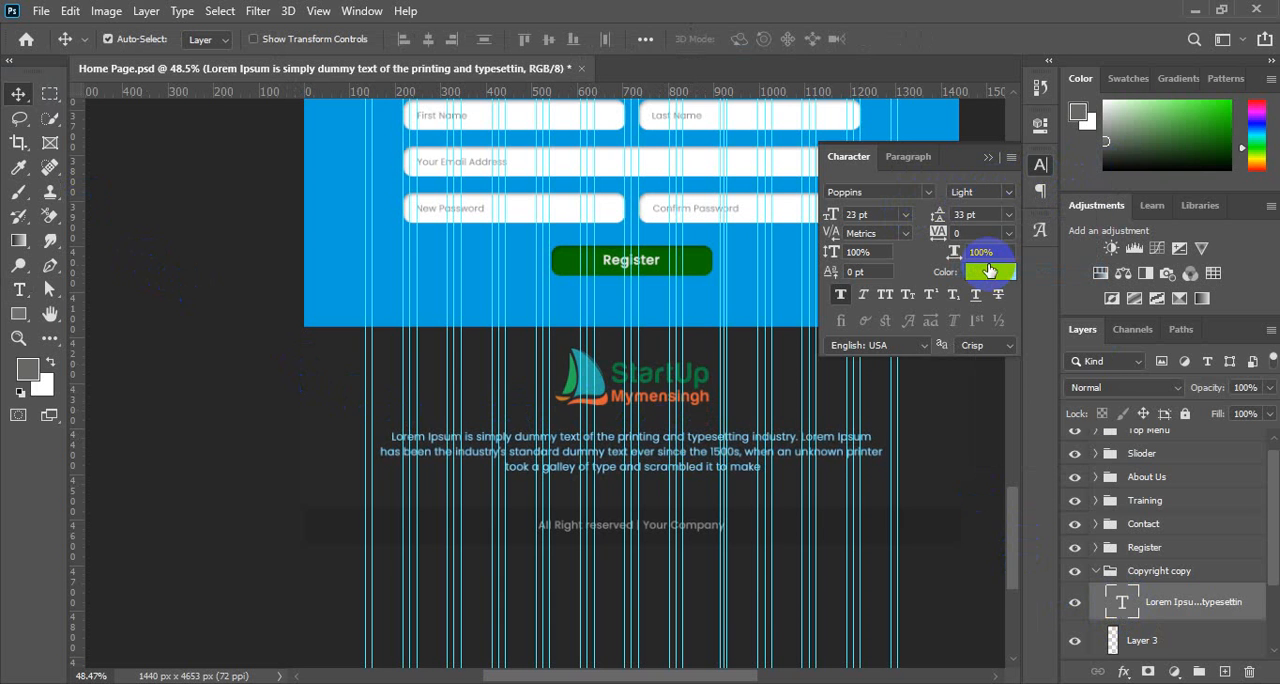
left_click(1042, 167)
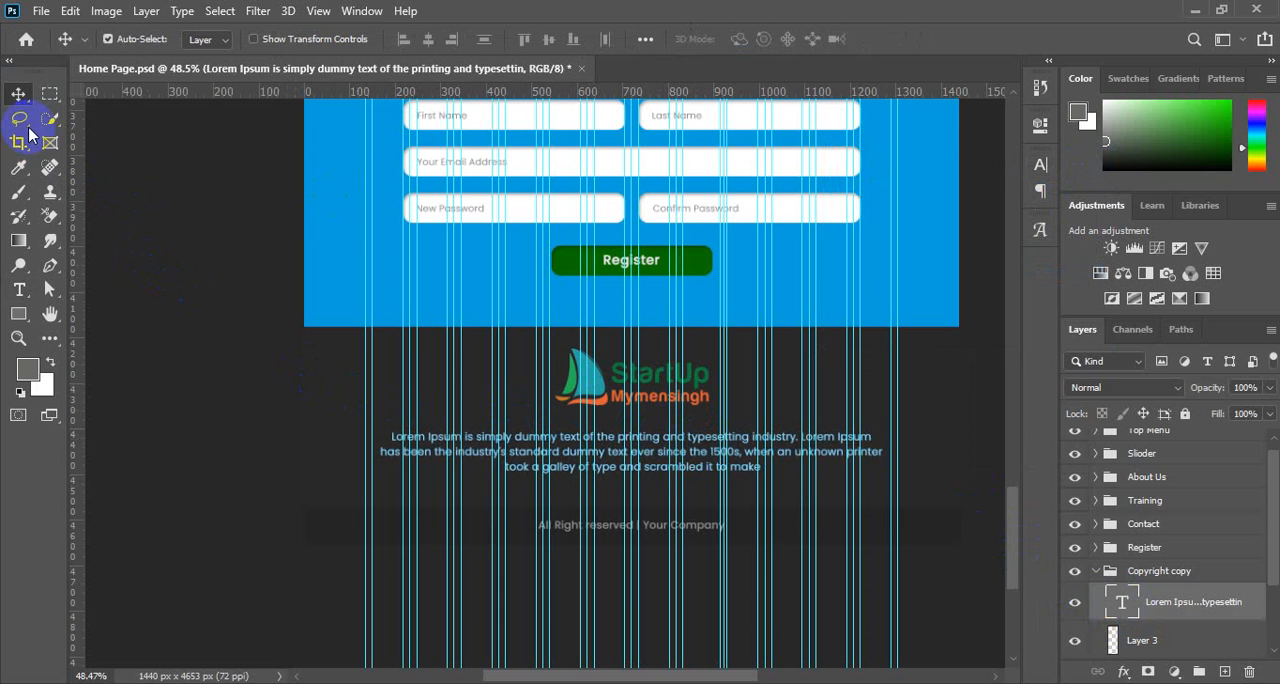
left_click(237, 357)
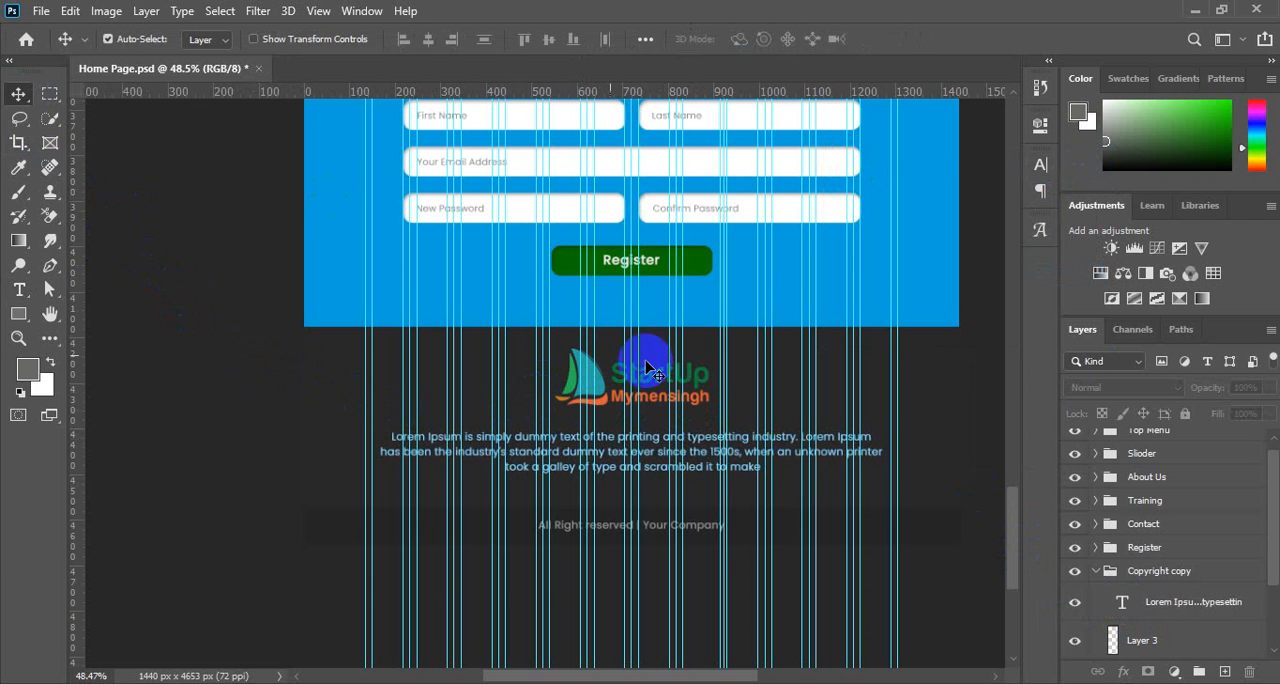
Move the placeholder paragraph up slightly, closer to the footer logo.
scroll(720, 380, "up", 2)
scroll(716, 379, "down", 3)
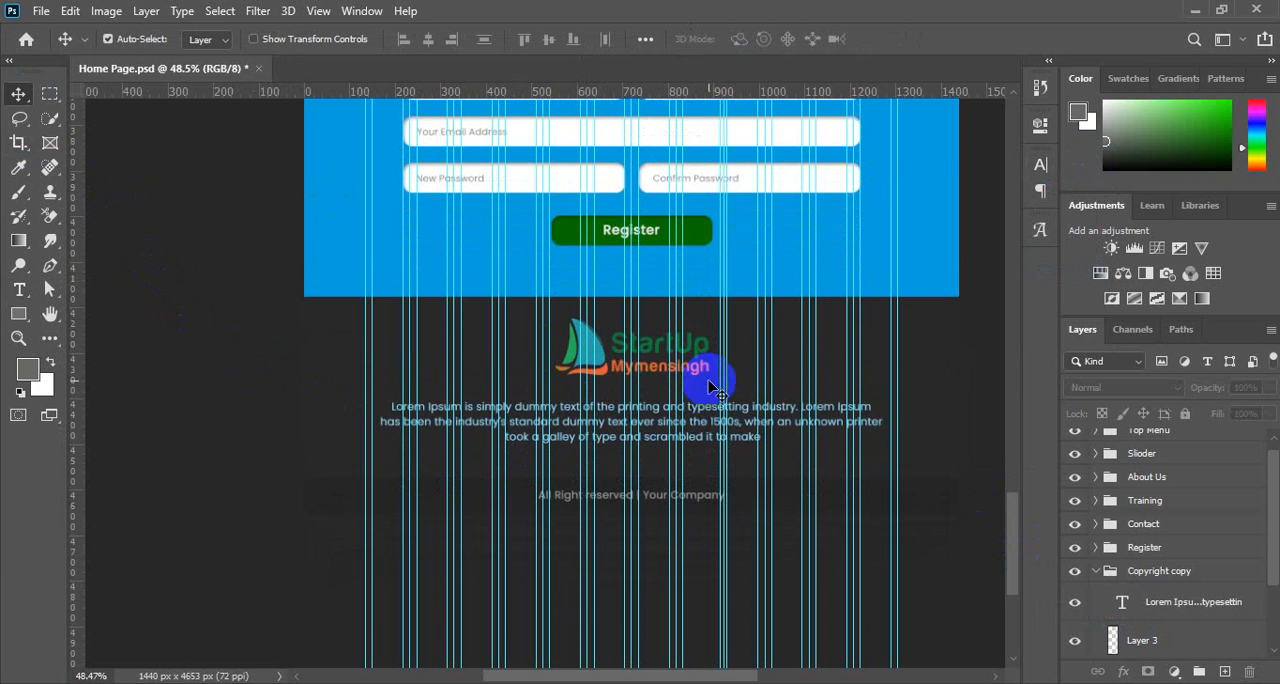
left_click(703, 418)
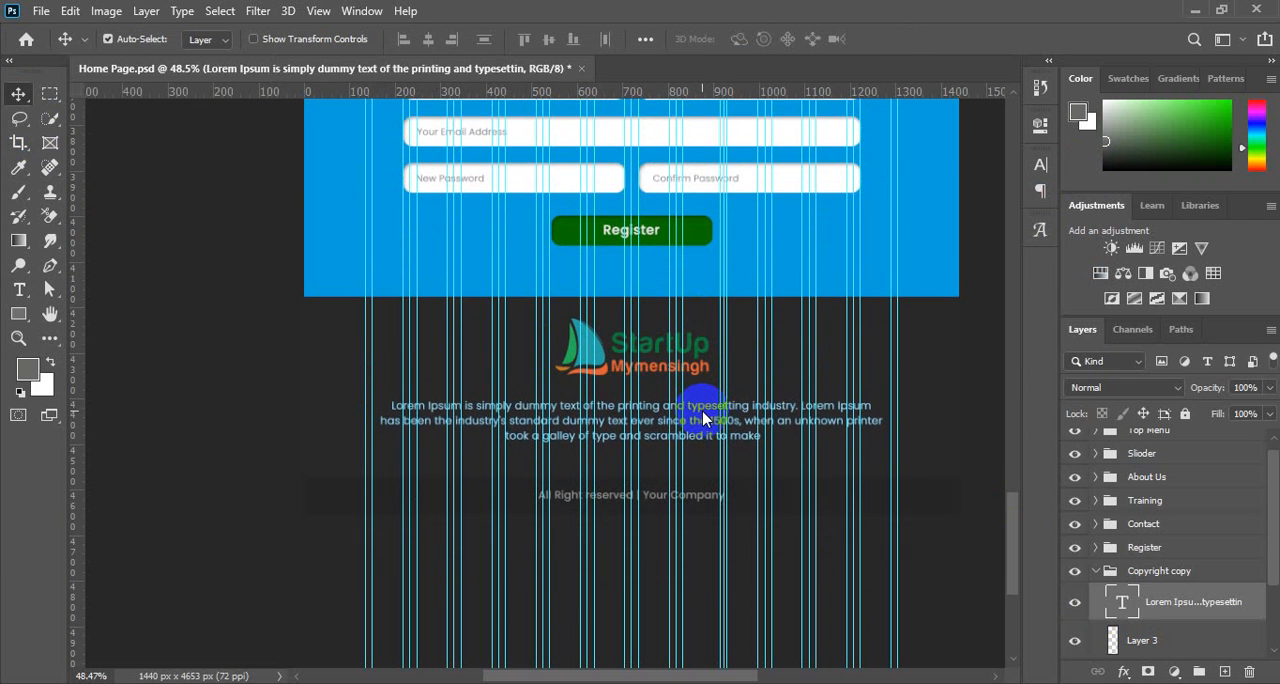
key("shift+Up")
key("shift+Up")
left_click_drag(703, 413, 705, 416)
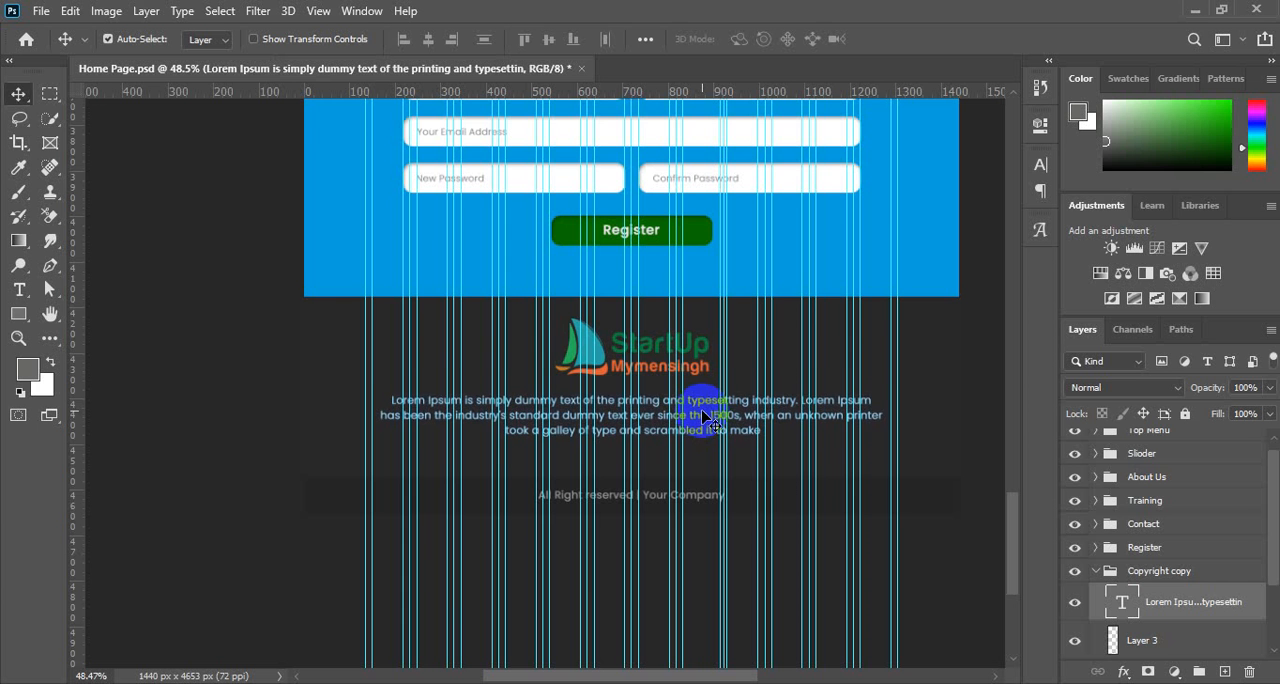
left_click(314, 466)
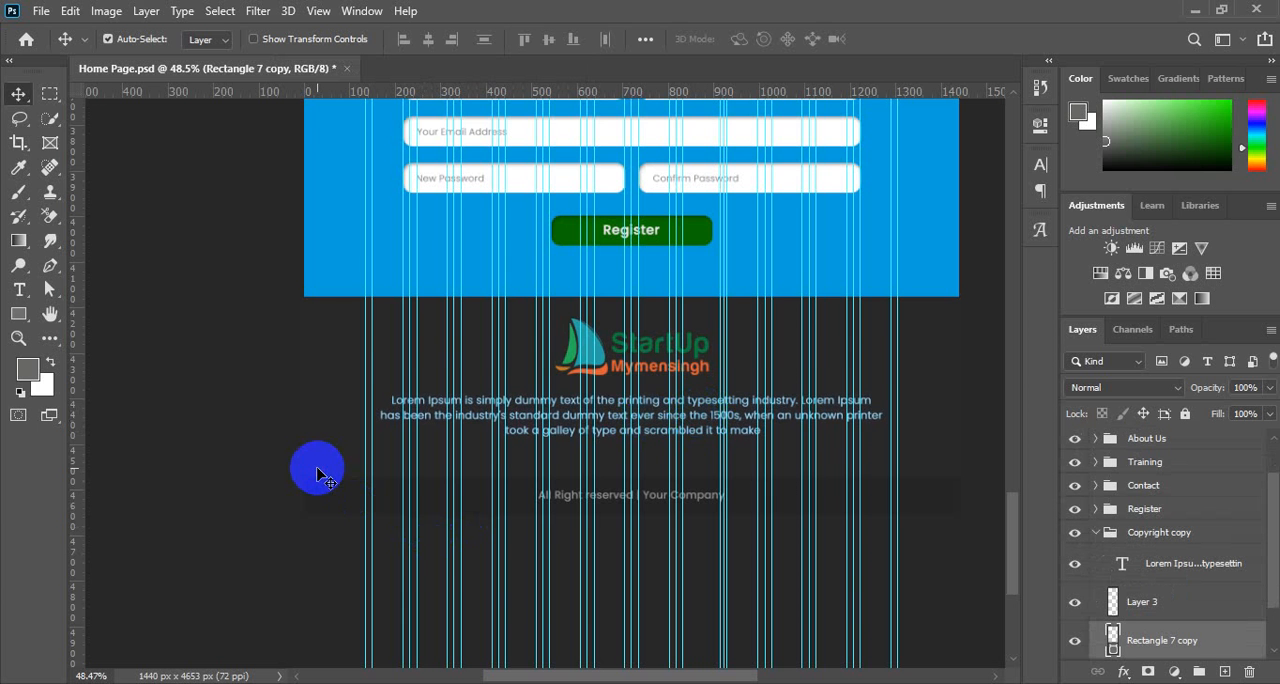
Rename the "Copyright copy" layer group as Footer.
left_click(527, 398, "ctrl+alt")
left_click(527, 398, "ctrl+alt")
left_click(527, 398, "ctrl+alt")
left_click(529, 398, "ctrl+alt")
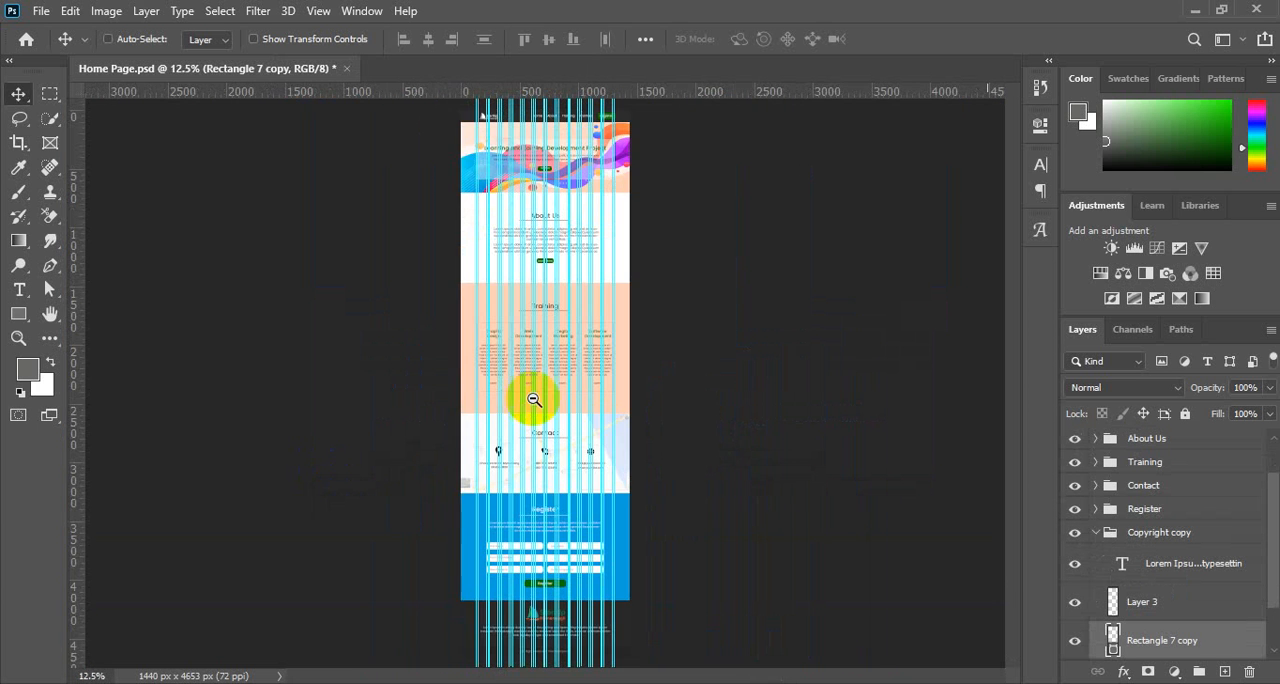
left_click(1158, 535)
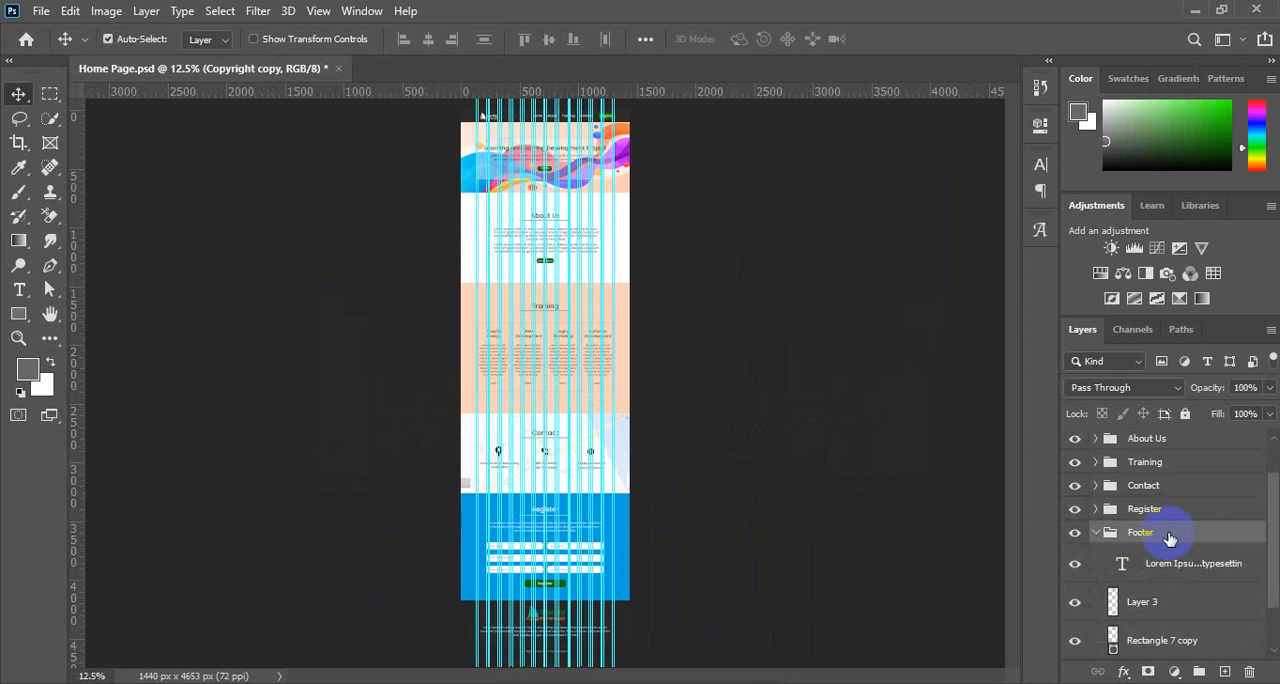
left_click(1169, 539)
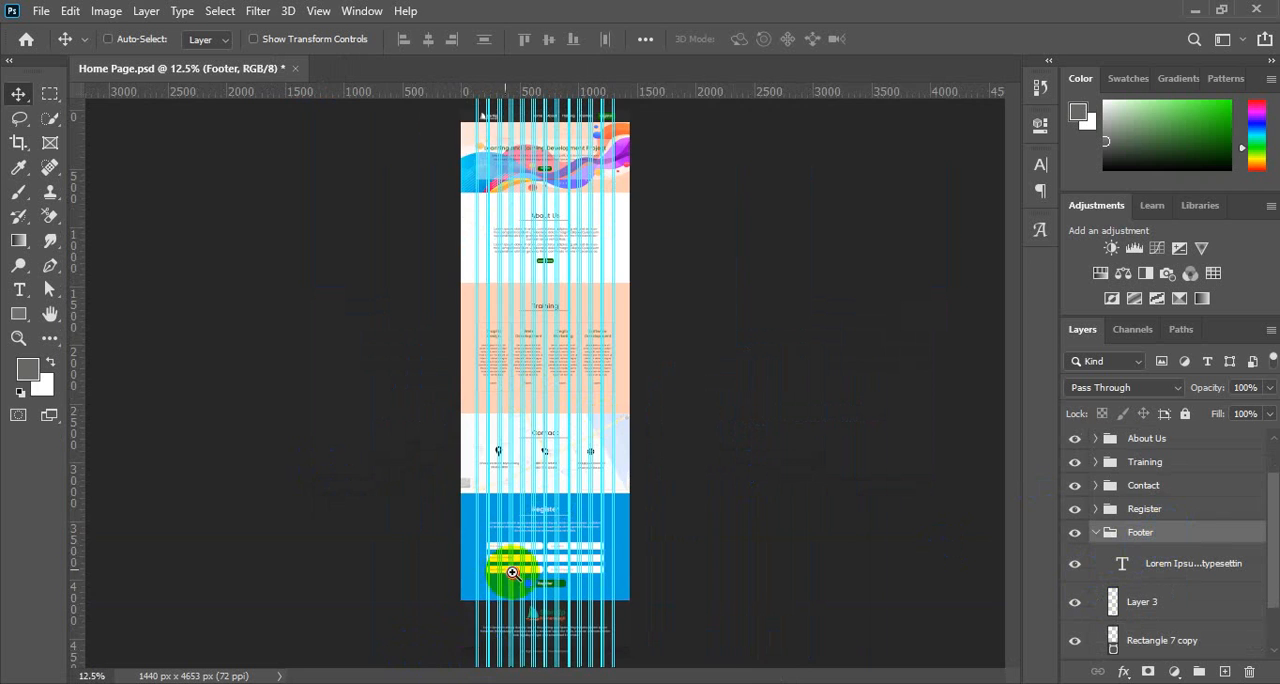
Hide the column guides to show the footer section without overlays.
left_click_drag(512, 573, 626, 600)
left_click_drag(718, 536, 667, 104)
left_click_drag(676, 490, 584, 441)
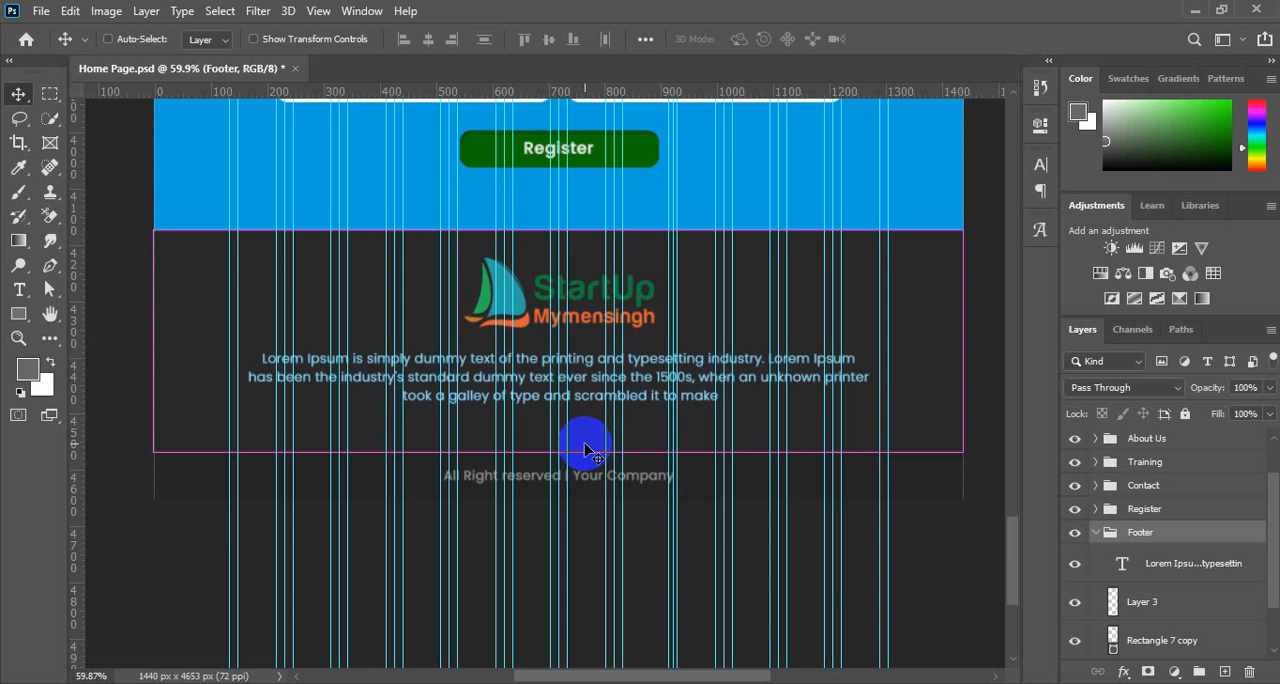
key("ctrl+semicolon")
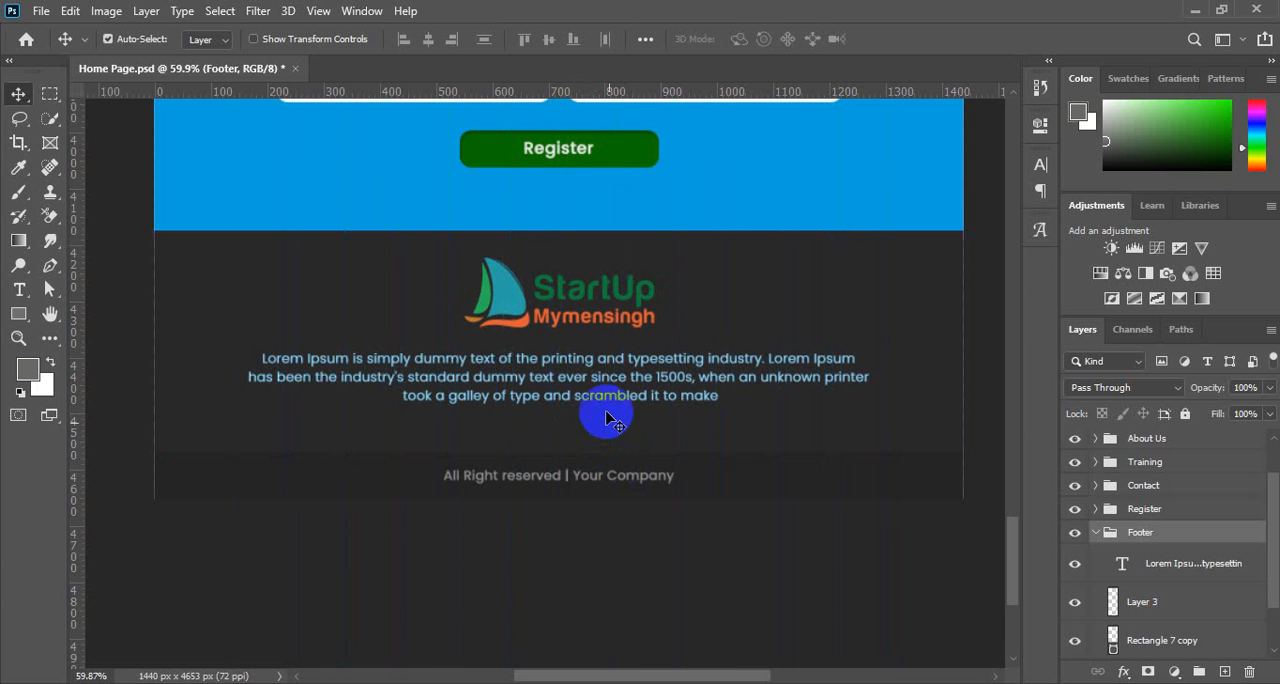
Centre the footer logo horizontally on the canvas and clear the selection.
left_click(578, 295)
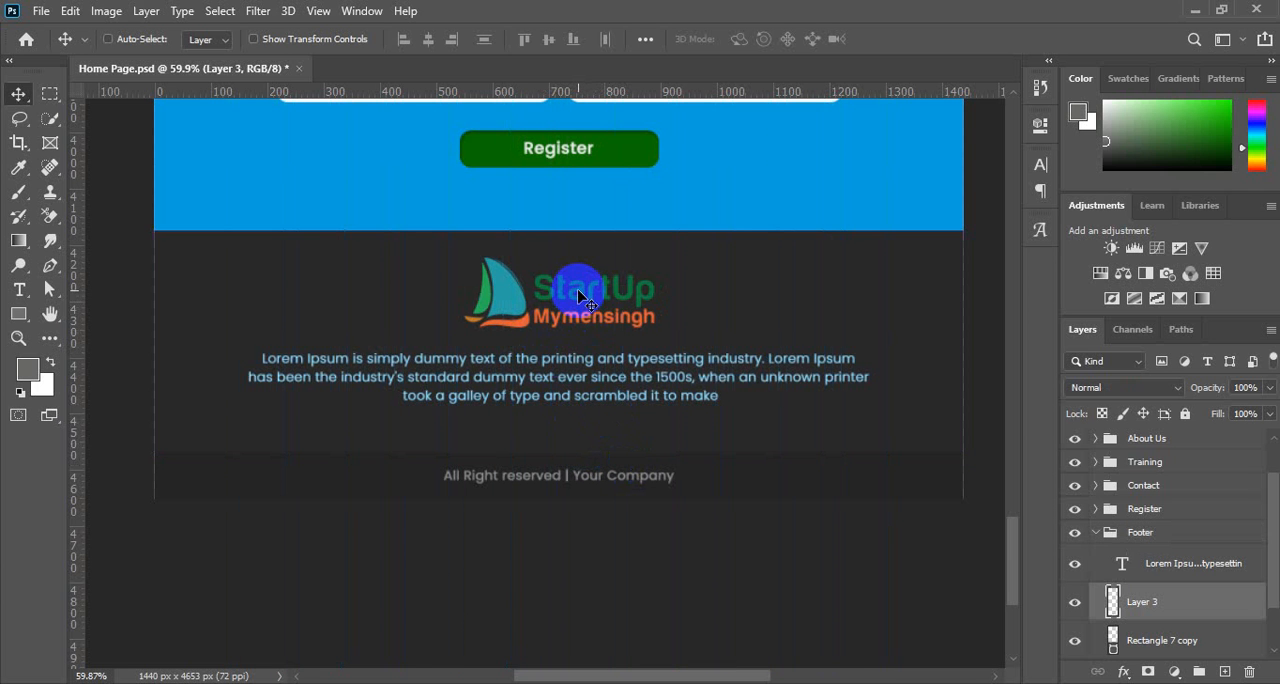
key("ctrl+a")
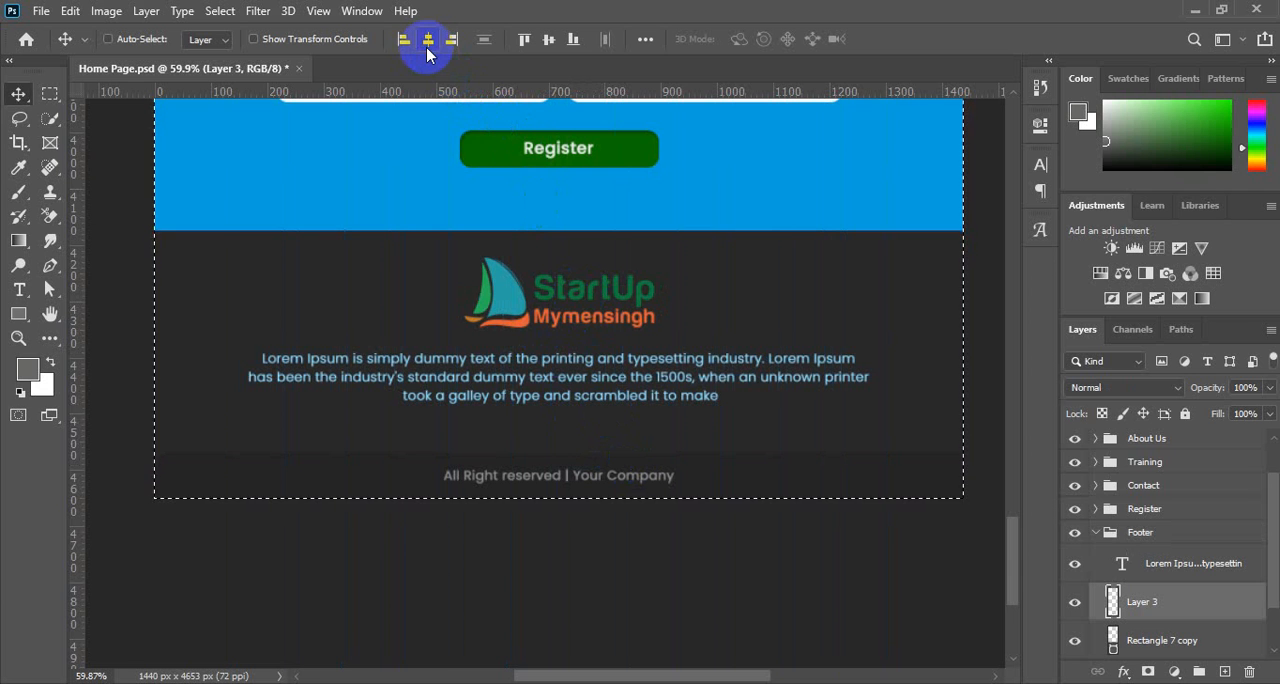
key("ctrl+d")
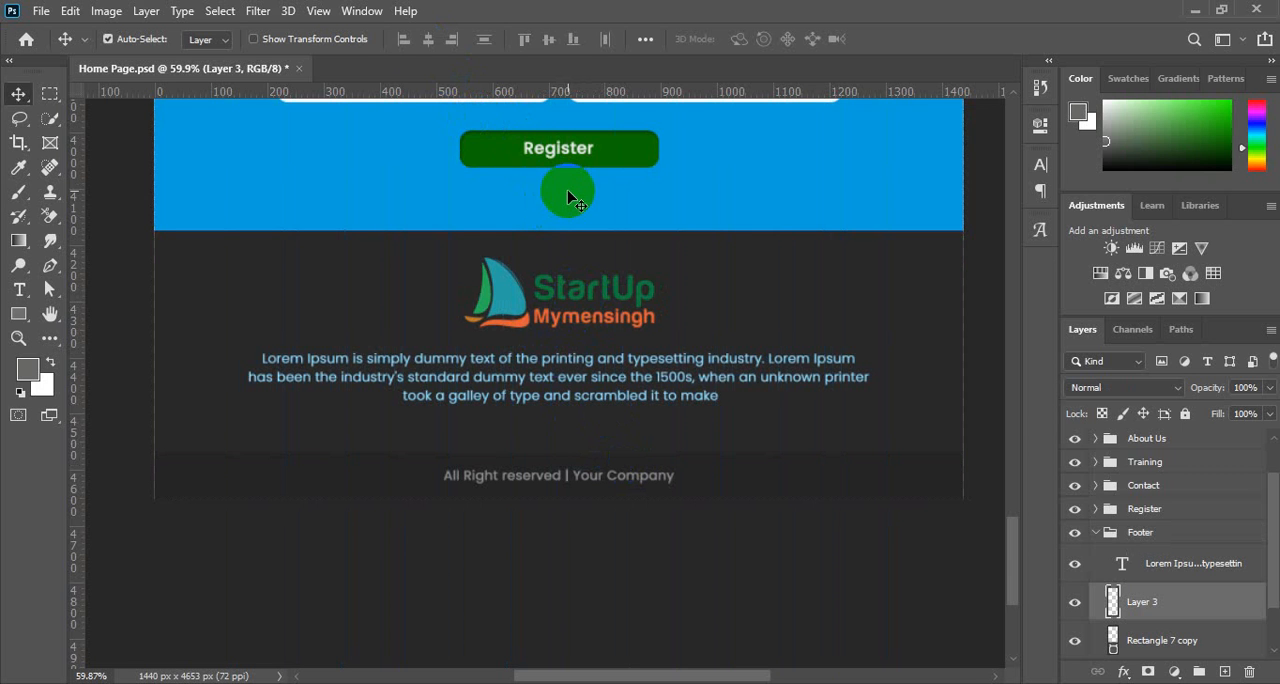
Free-transform the dark footer background rectangle, adjusting its left and right sides to the canvas edges, and apply the transform.
left_click(312, 318)
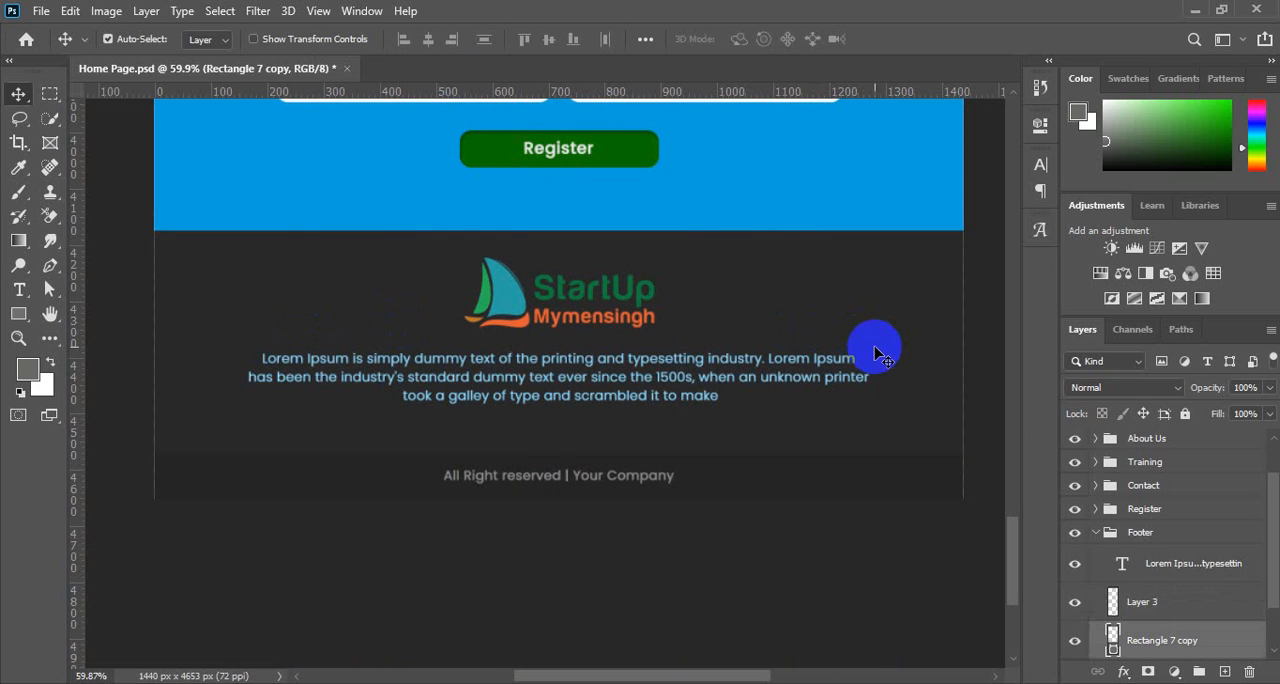
key("ctrl+t")
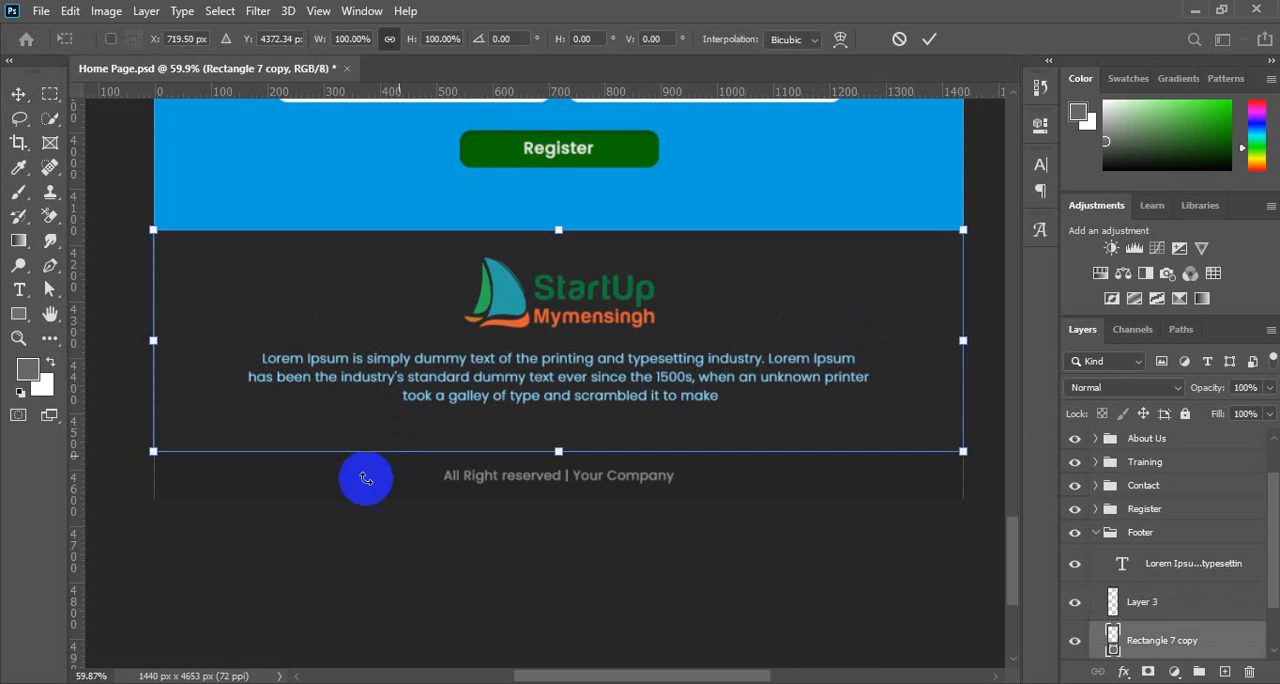
left_click_drag(151, 340, 151, 338)
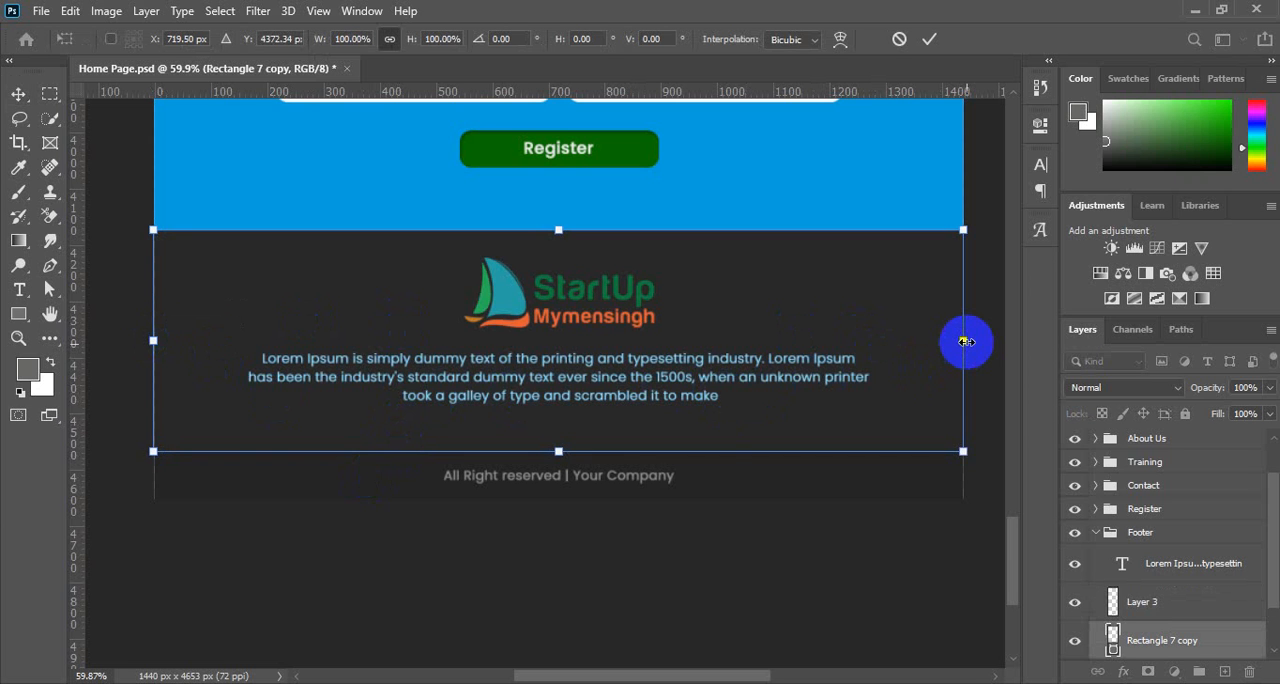
left_click_drag(966, 341, 966, 341)
key("Return")
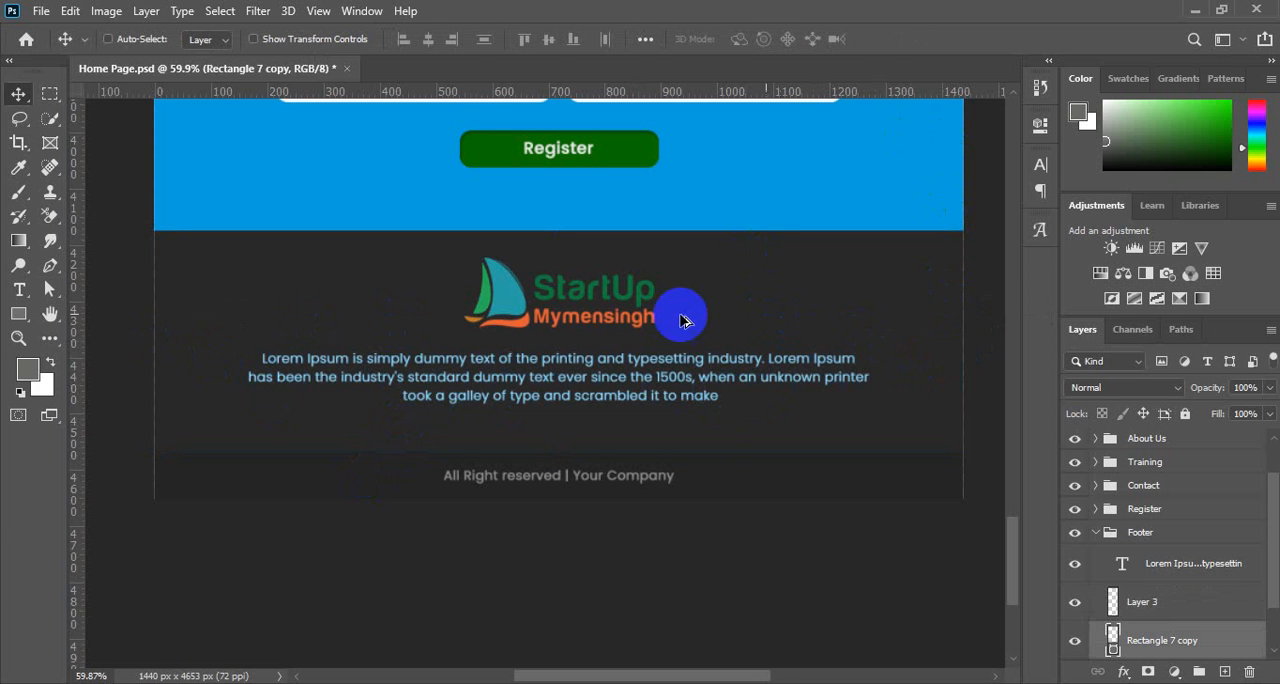
Fit the whole home page in view and save the document.
key("ctrl+minus")
key("ctrl+minus")
key("ctrl+minus")
key("ctrl+minus")
key("ctrl+minus")
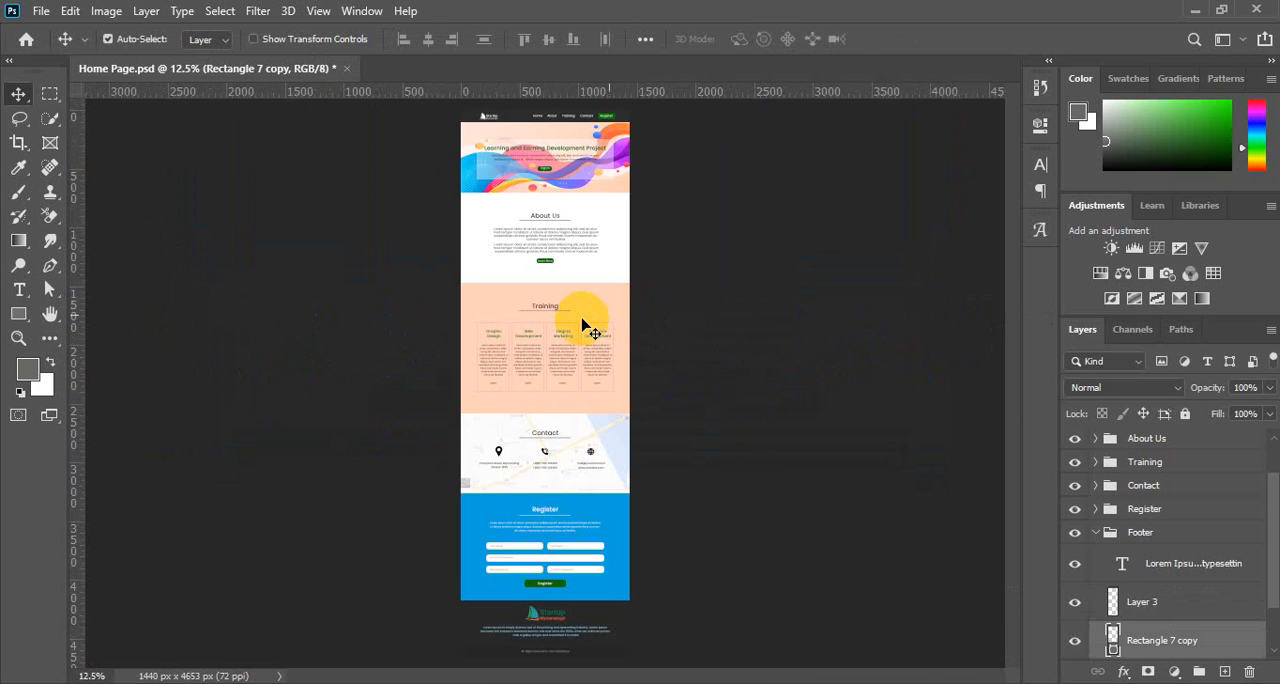
key("ctrl+s")
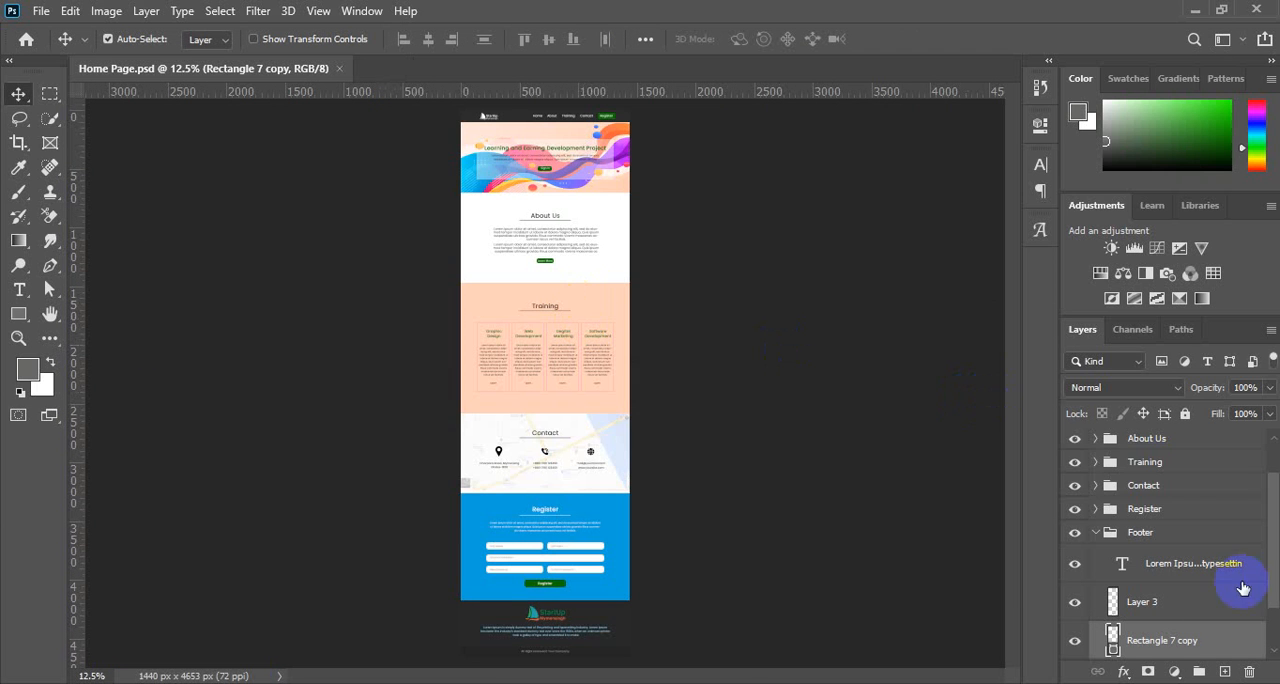
left_click(1240, 675)
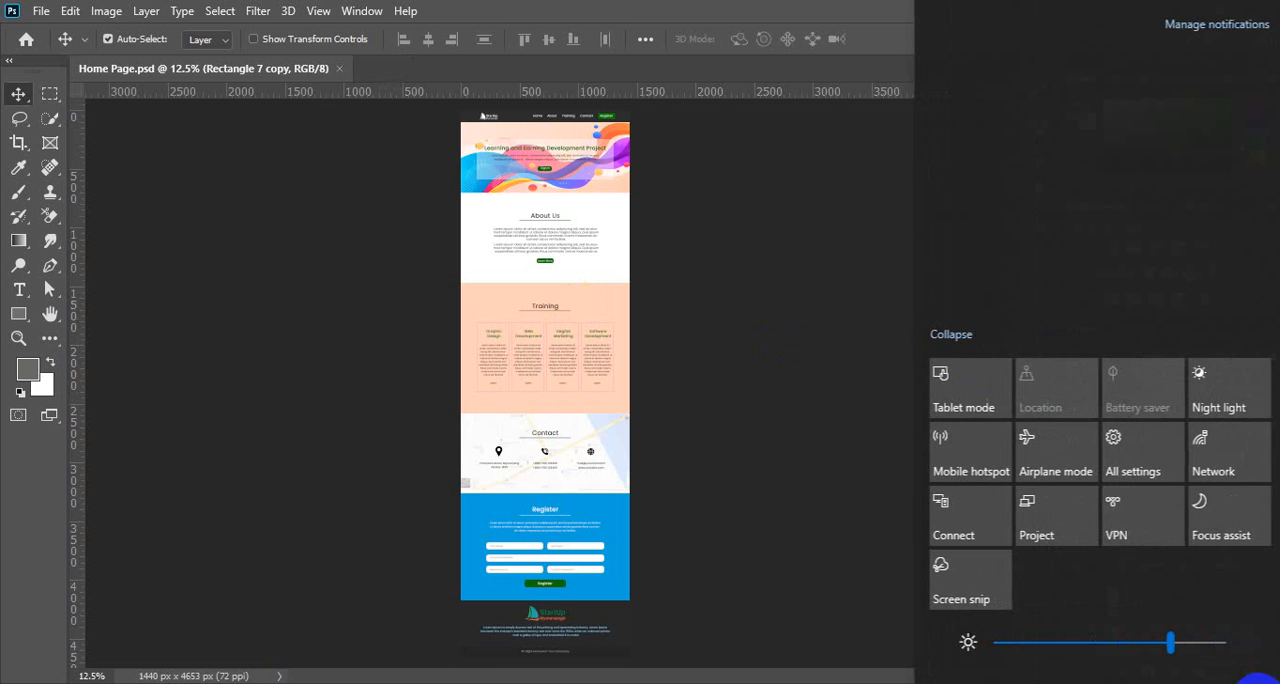
left_click(1225, 335)
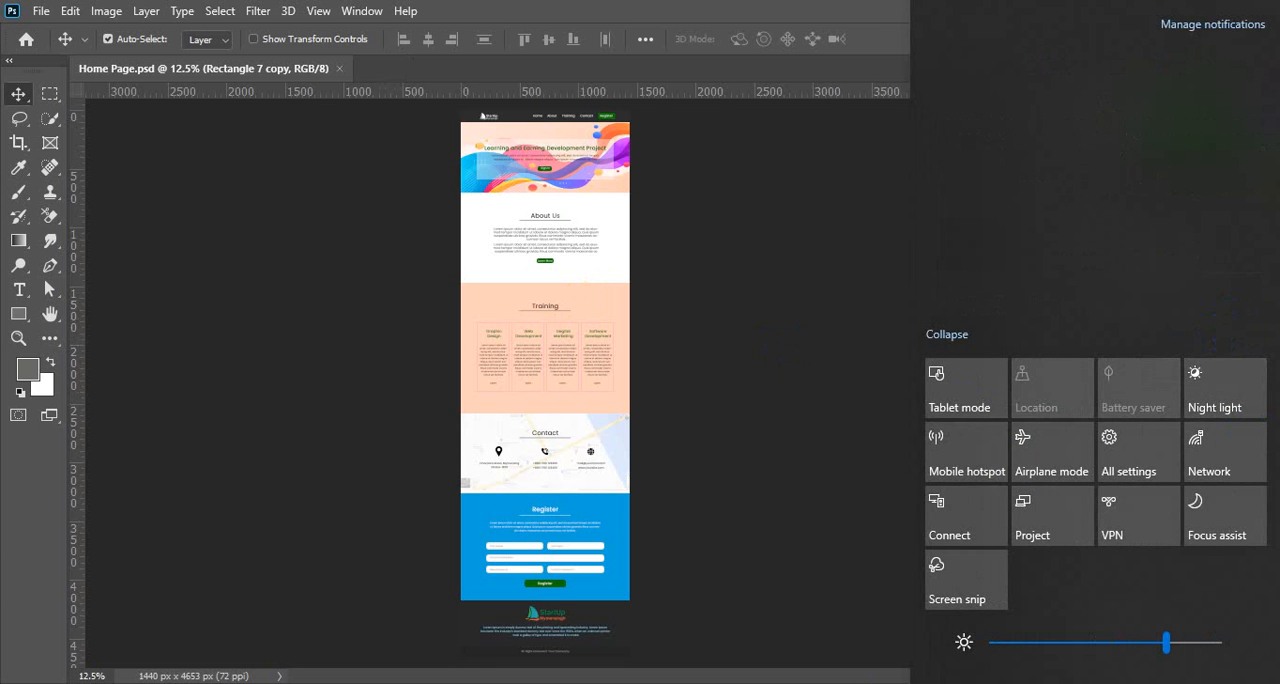